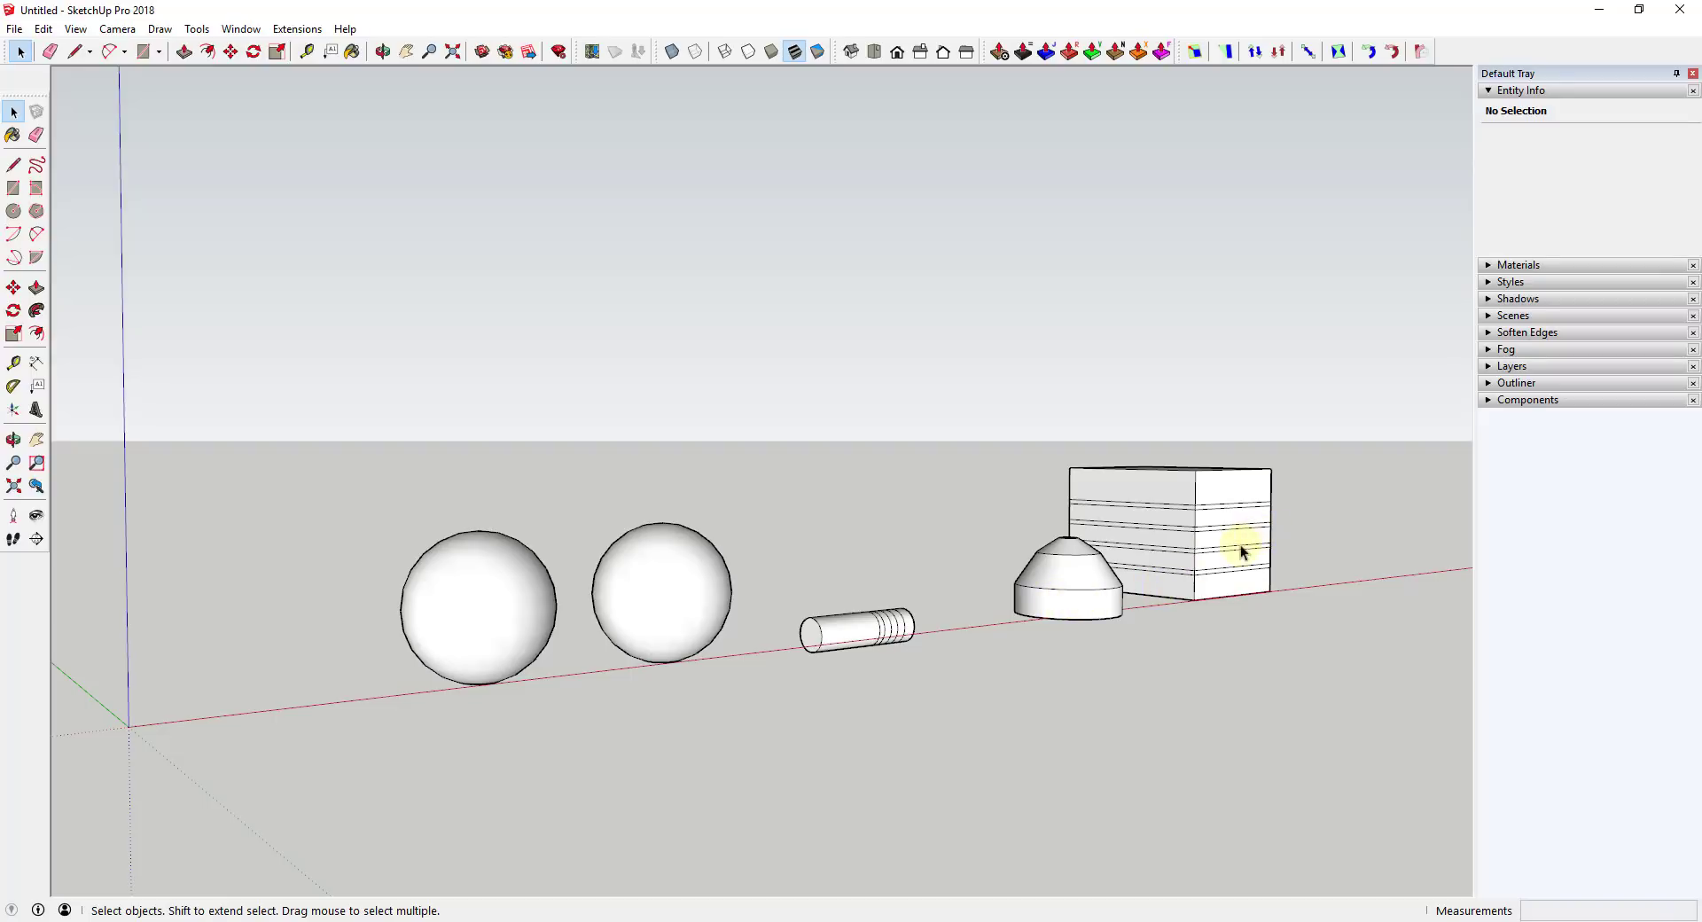
- Orbit and zoom in until the two spheres fill the view, away from the box and cone
middle_click_drag(1241, 544, 646, 588)
scroll(723, 592, "up", 3)
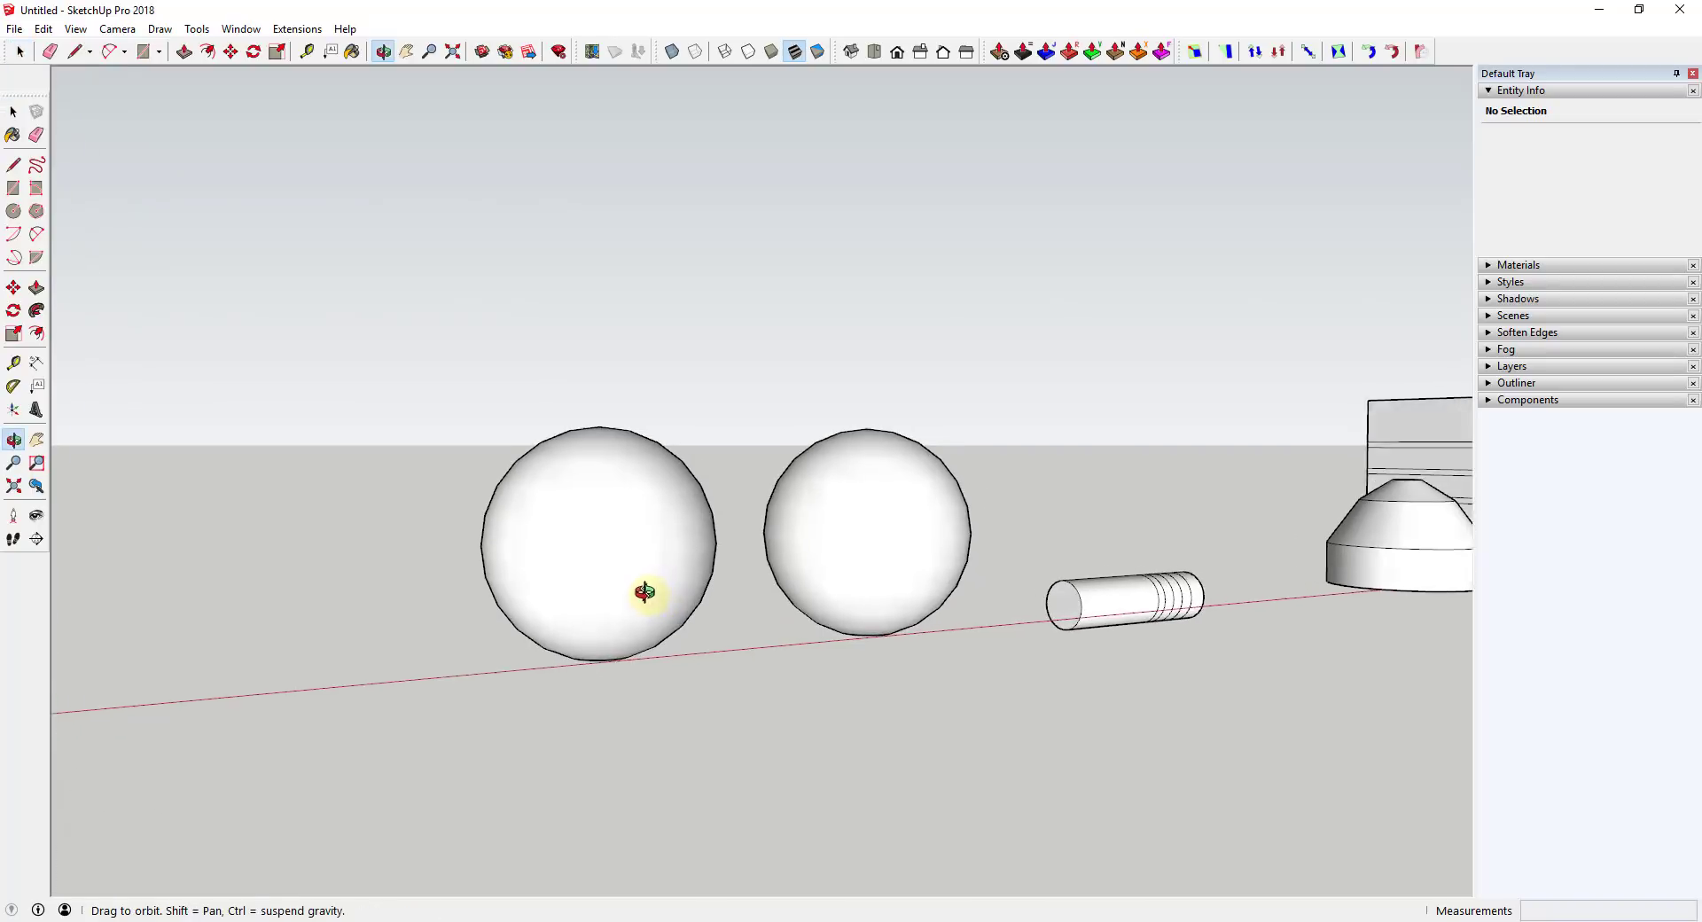
scroll(562, 588, "up", 4)
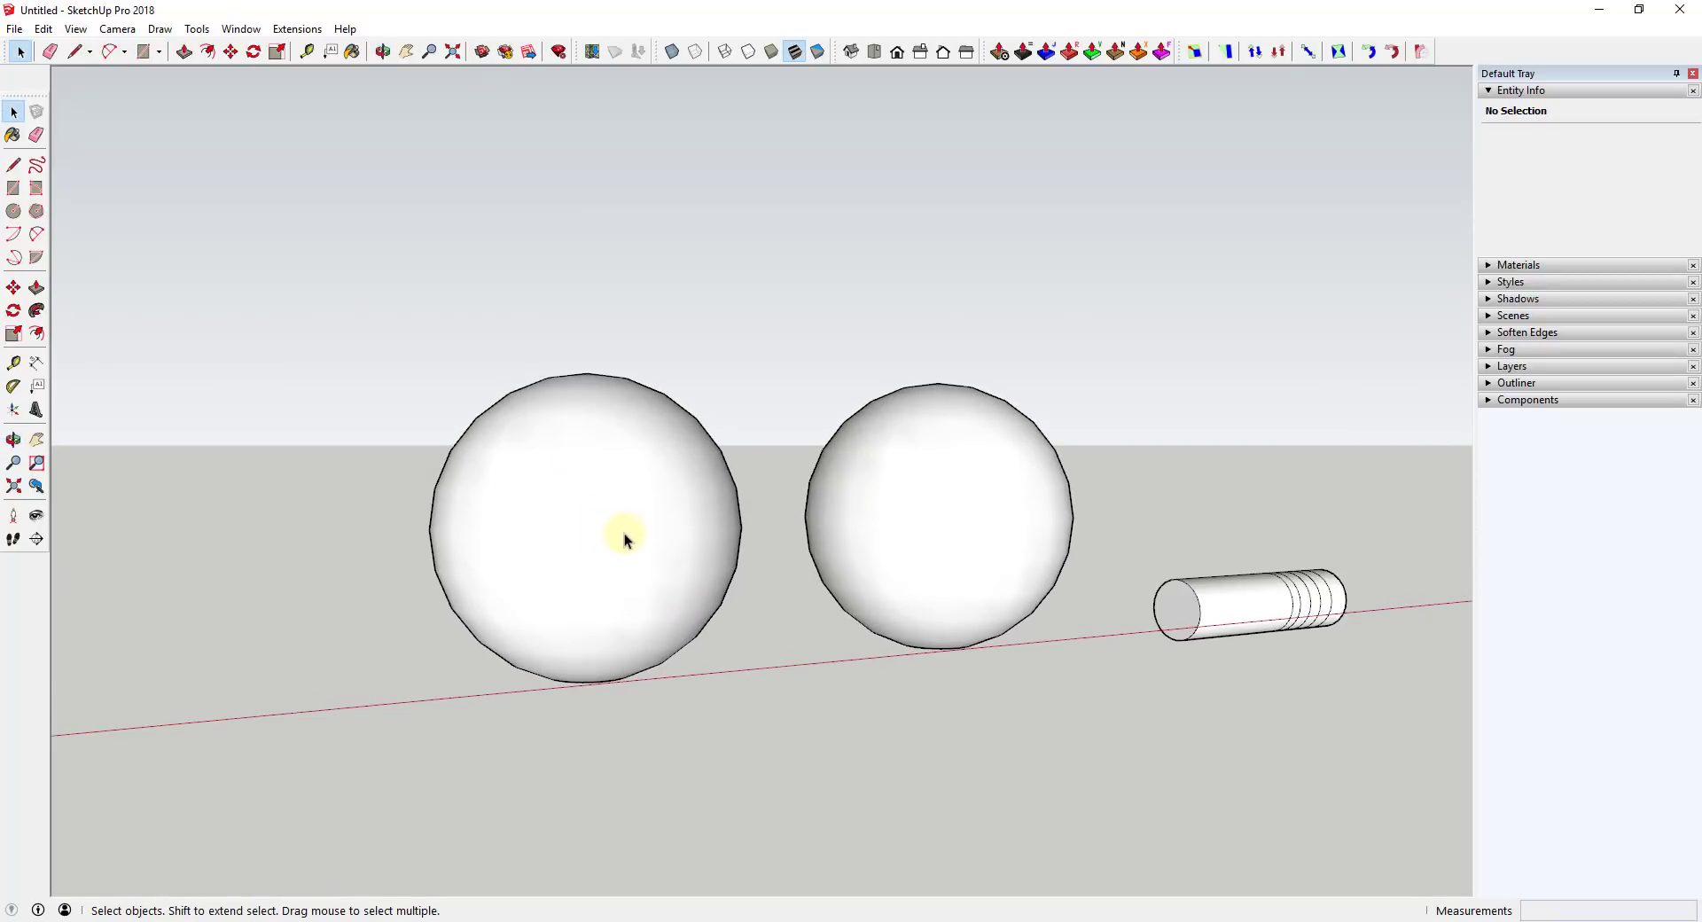
- Select the left sphere and turn on Hidden Geometry to reveal its facet edges
middle_click_drag(614, 544, 531, 571)
scroll(390, 543, "down", 2)
scroll(596, 536, "up", 5)
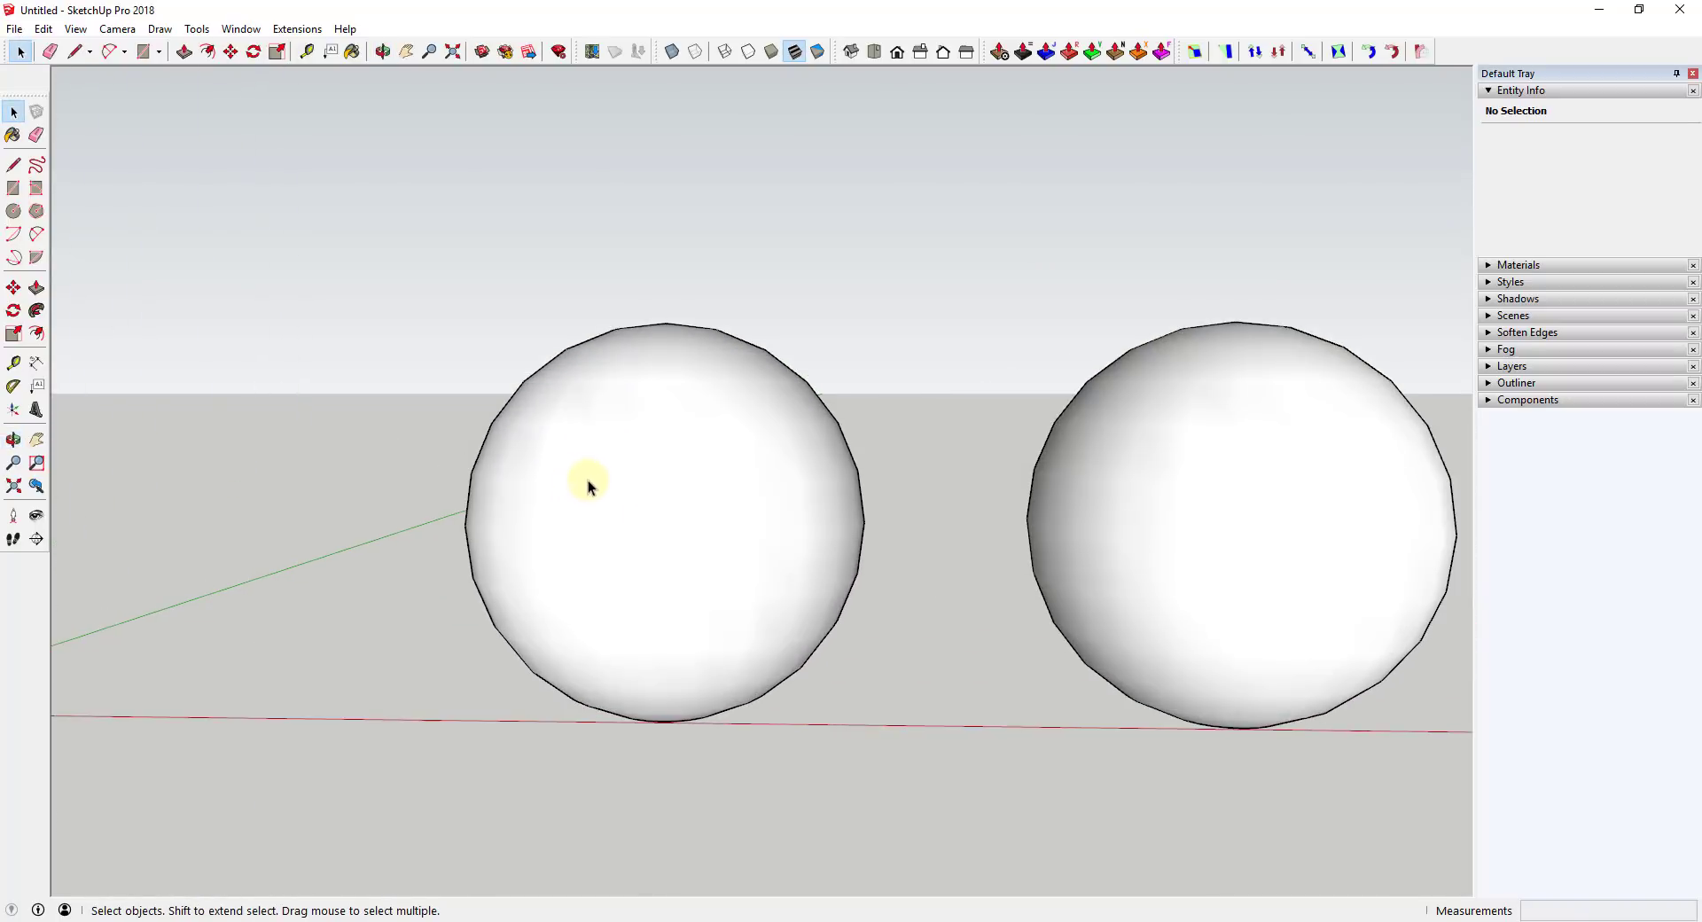
left_click(610, 503)
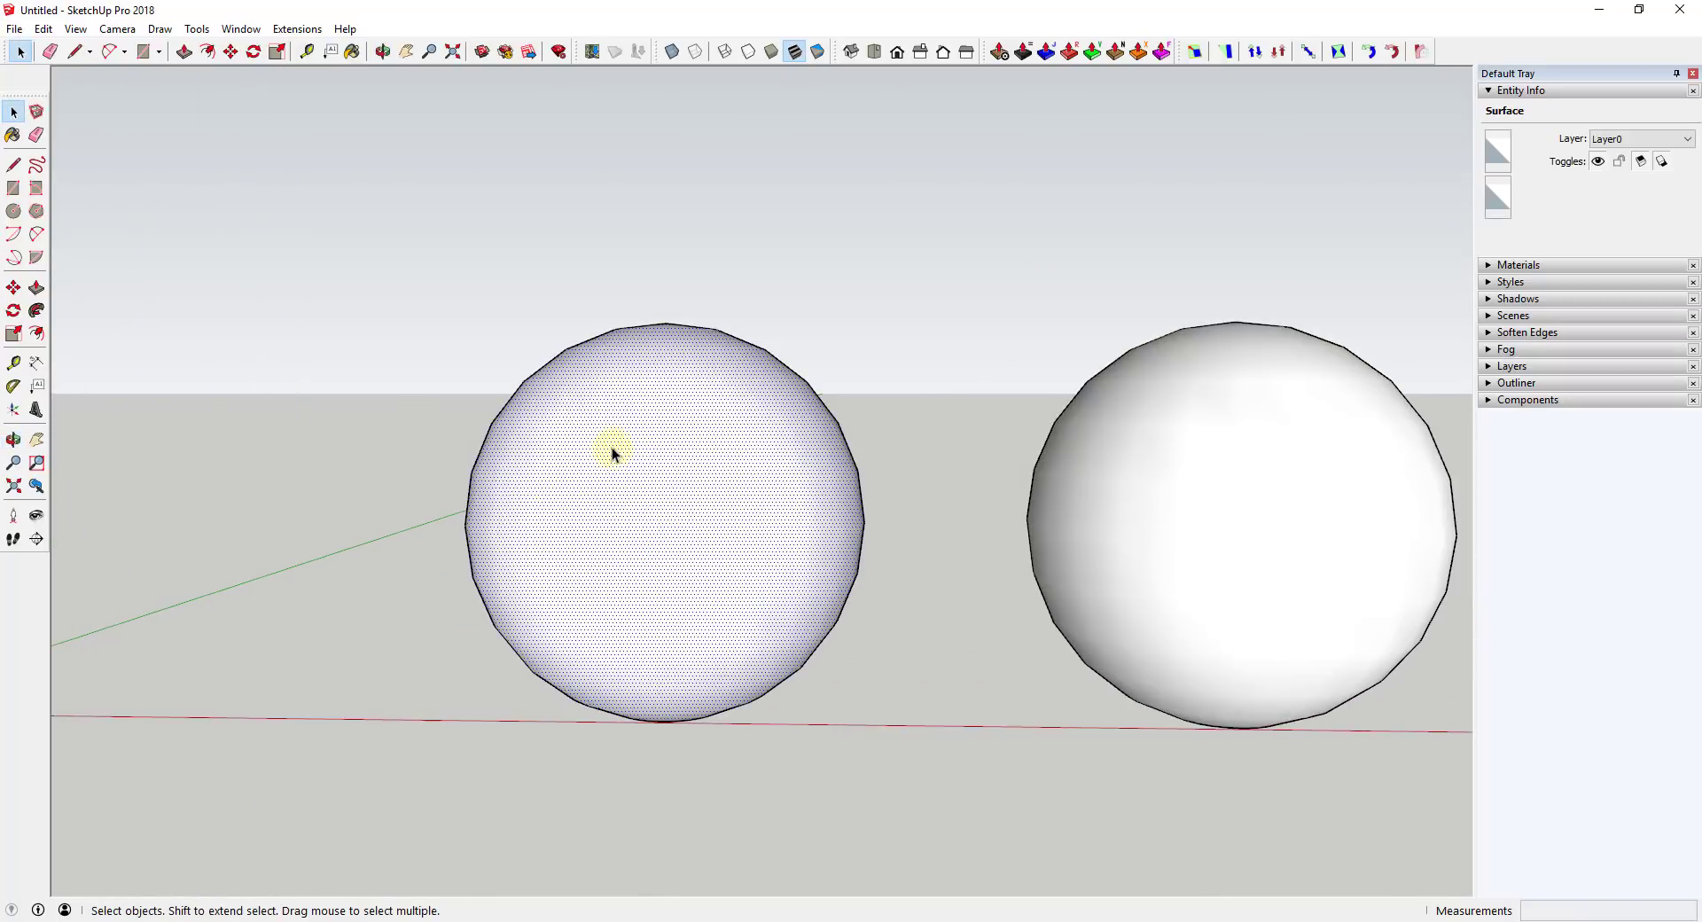
left_click(76, 29)
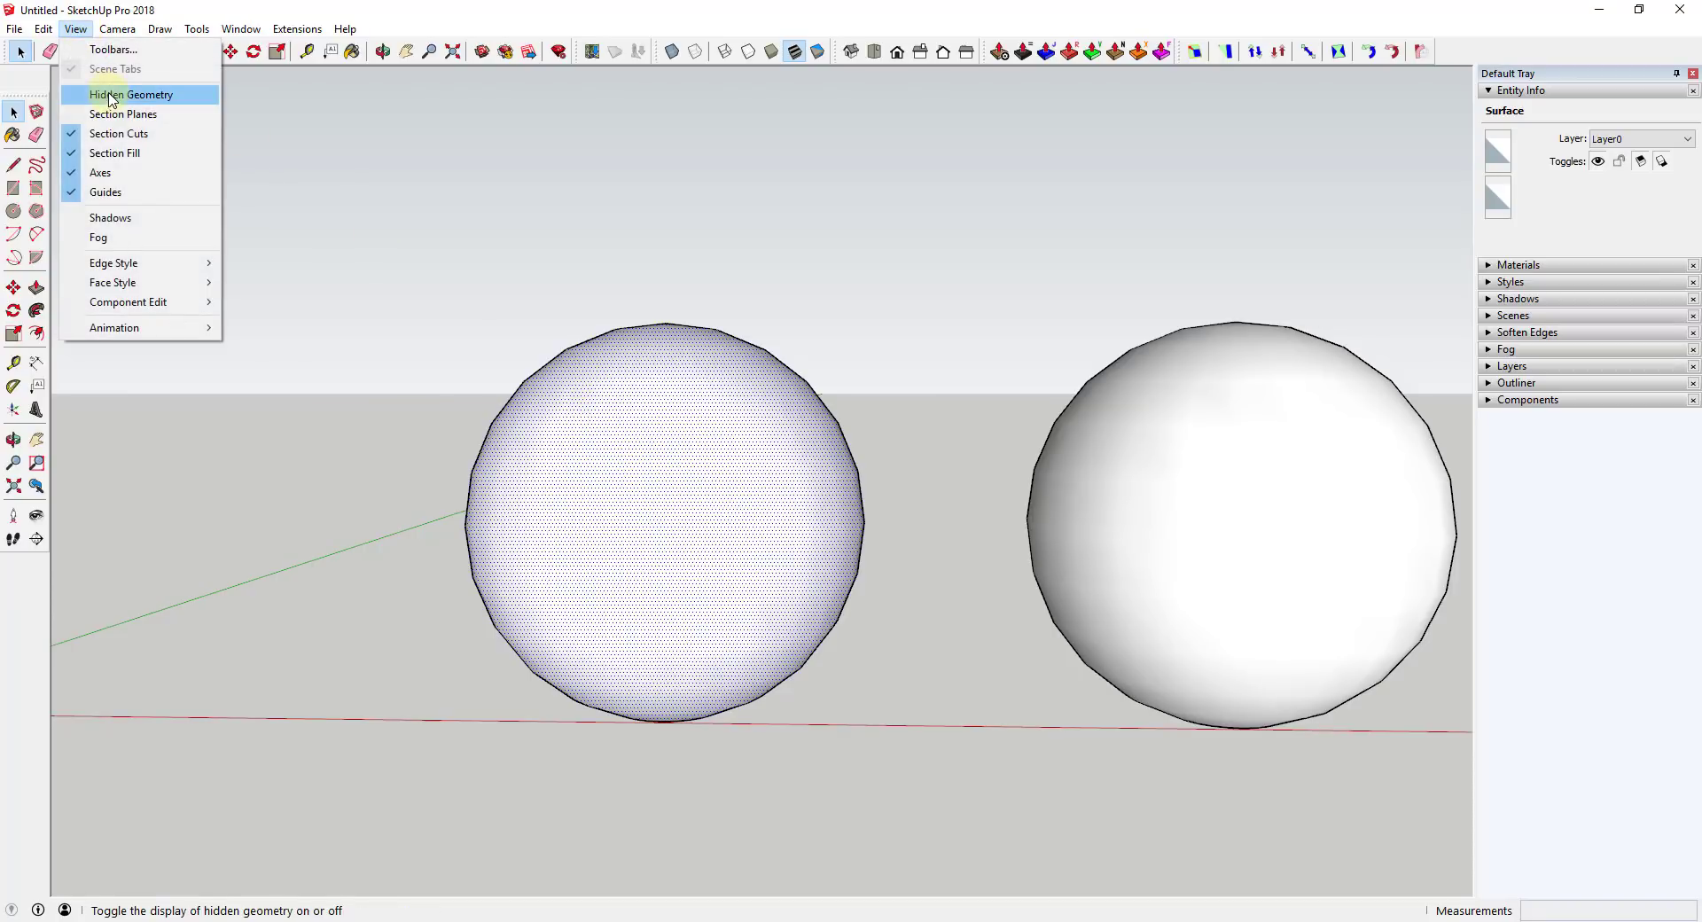
left_click(111, 96)
scroll(585, 486, "up", 1)
scroll(585, 486, "up", 2)
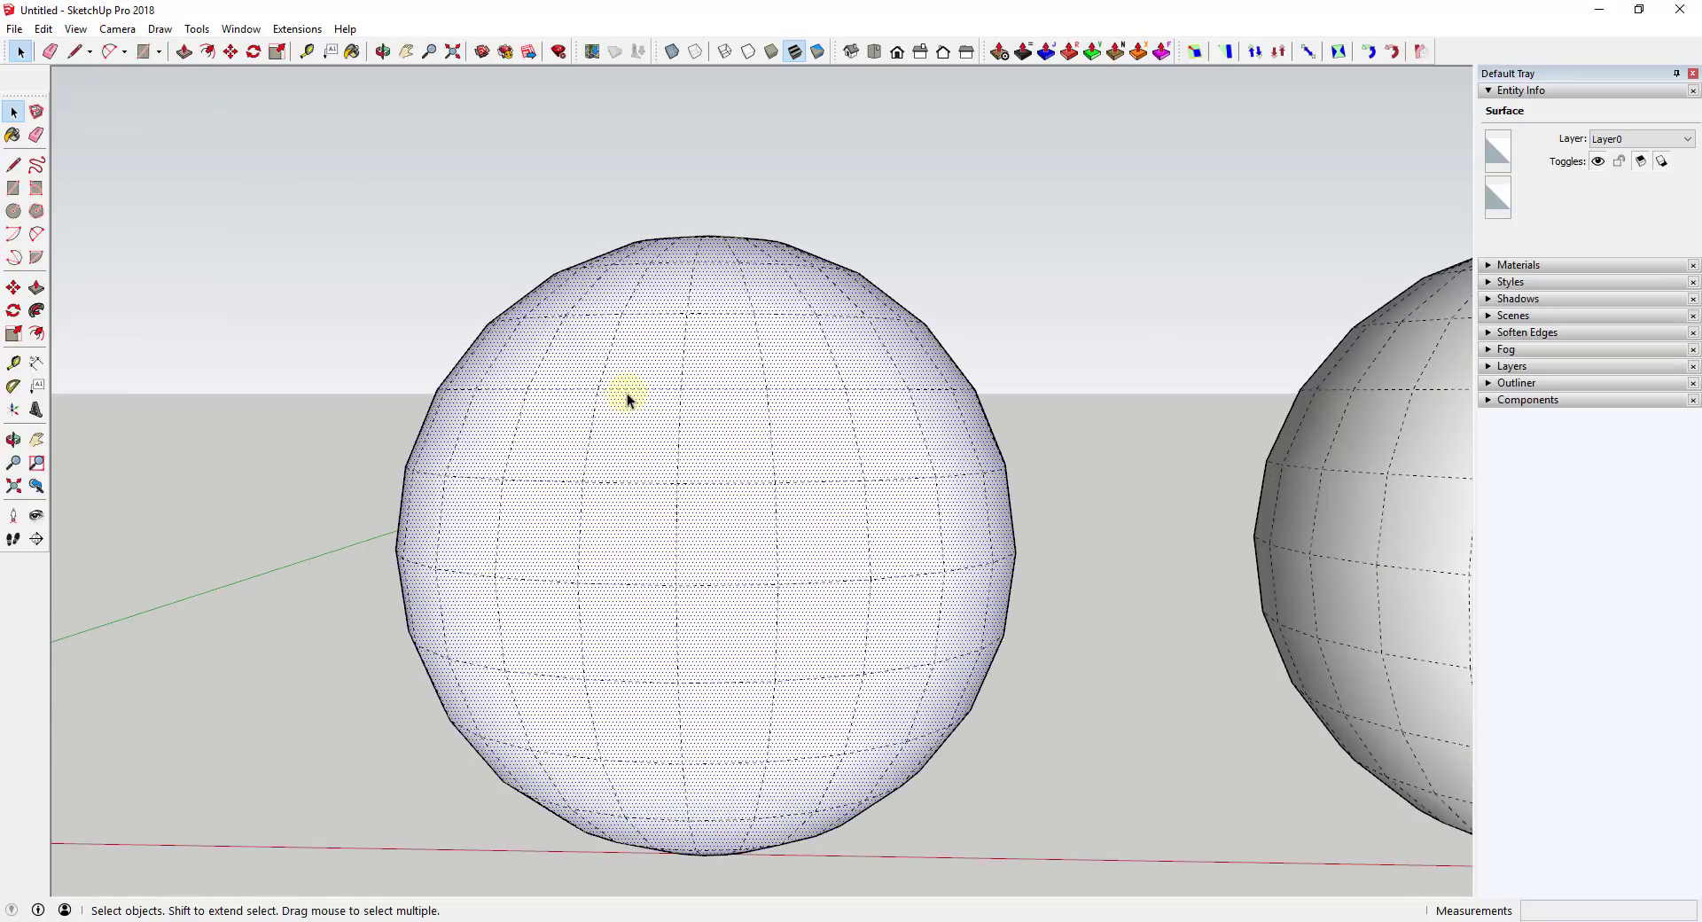
- Select the eight facet edges outlining an L-shaped patch, dropping one stray facet
left_click(625, 390)
left_click(709, 389, "shift")
left_click(770, 434, "shift")
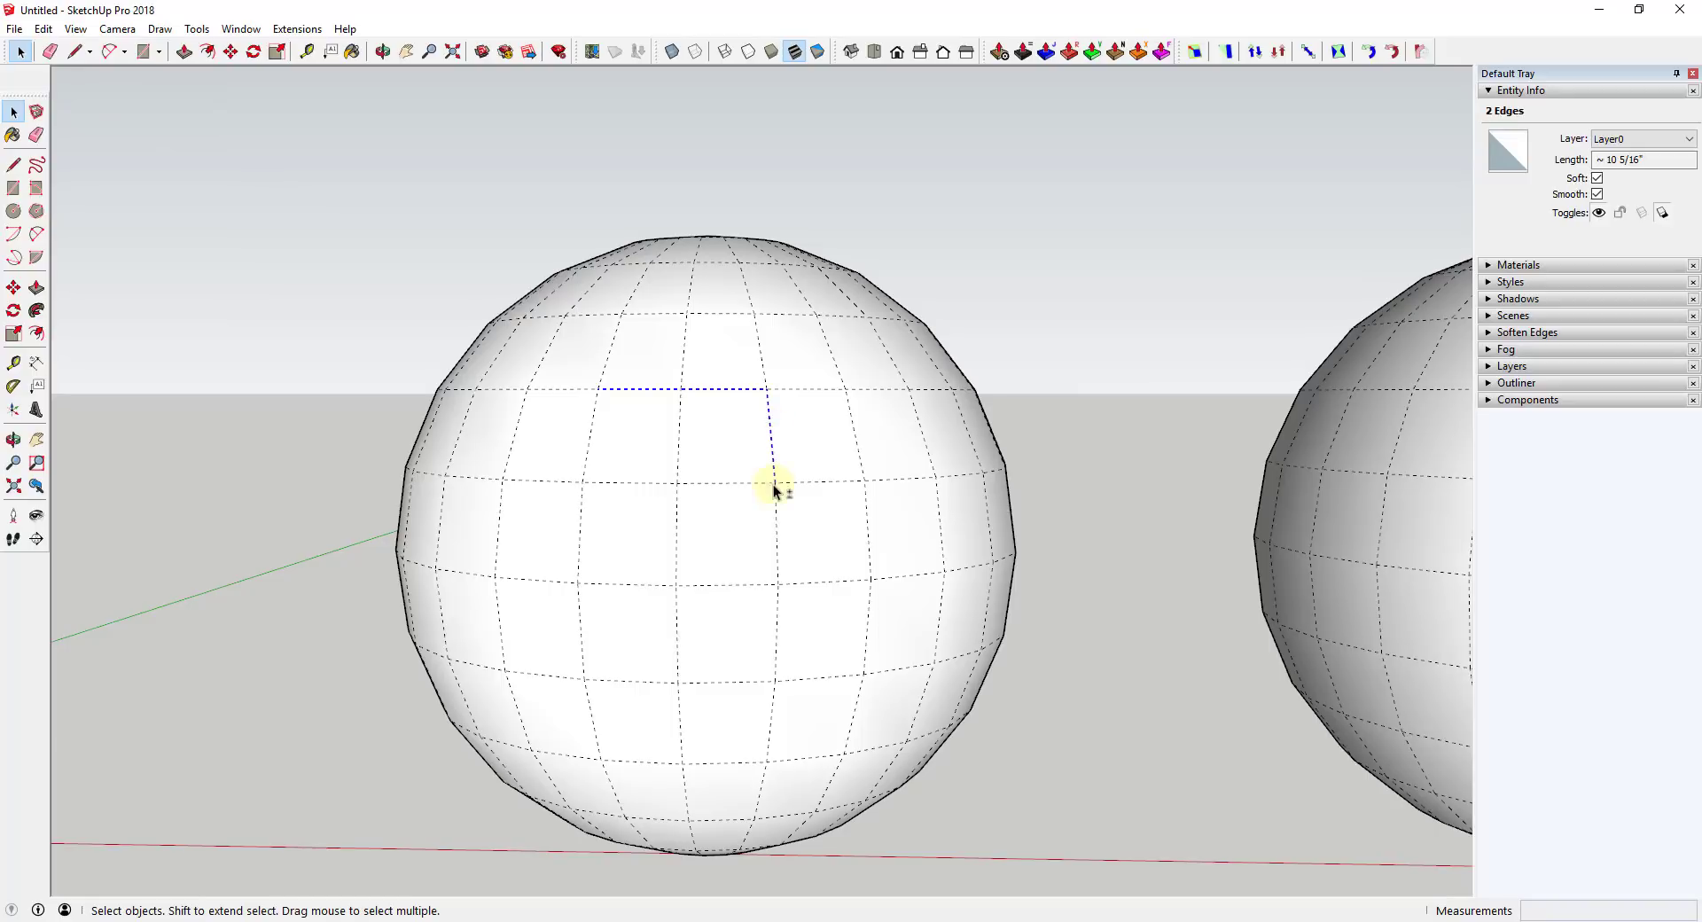
left_click(725, 584, "shift")
left_click(710, 576, "shift")
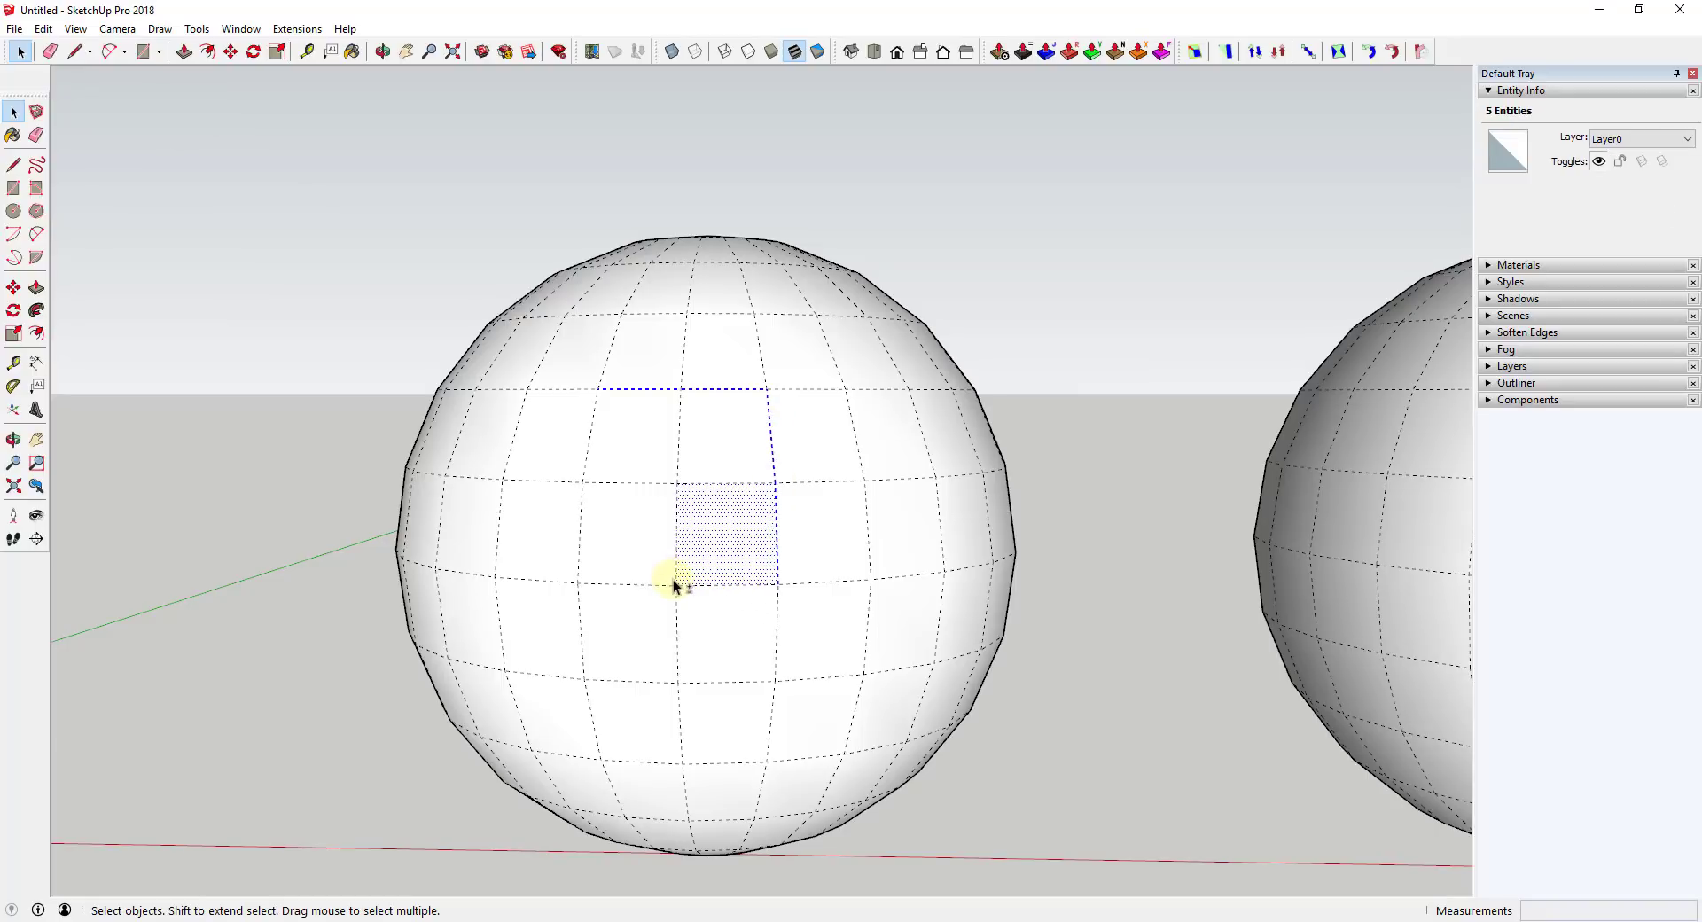
left_click(722, 551, "shift")
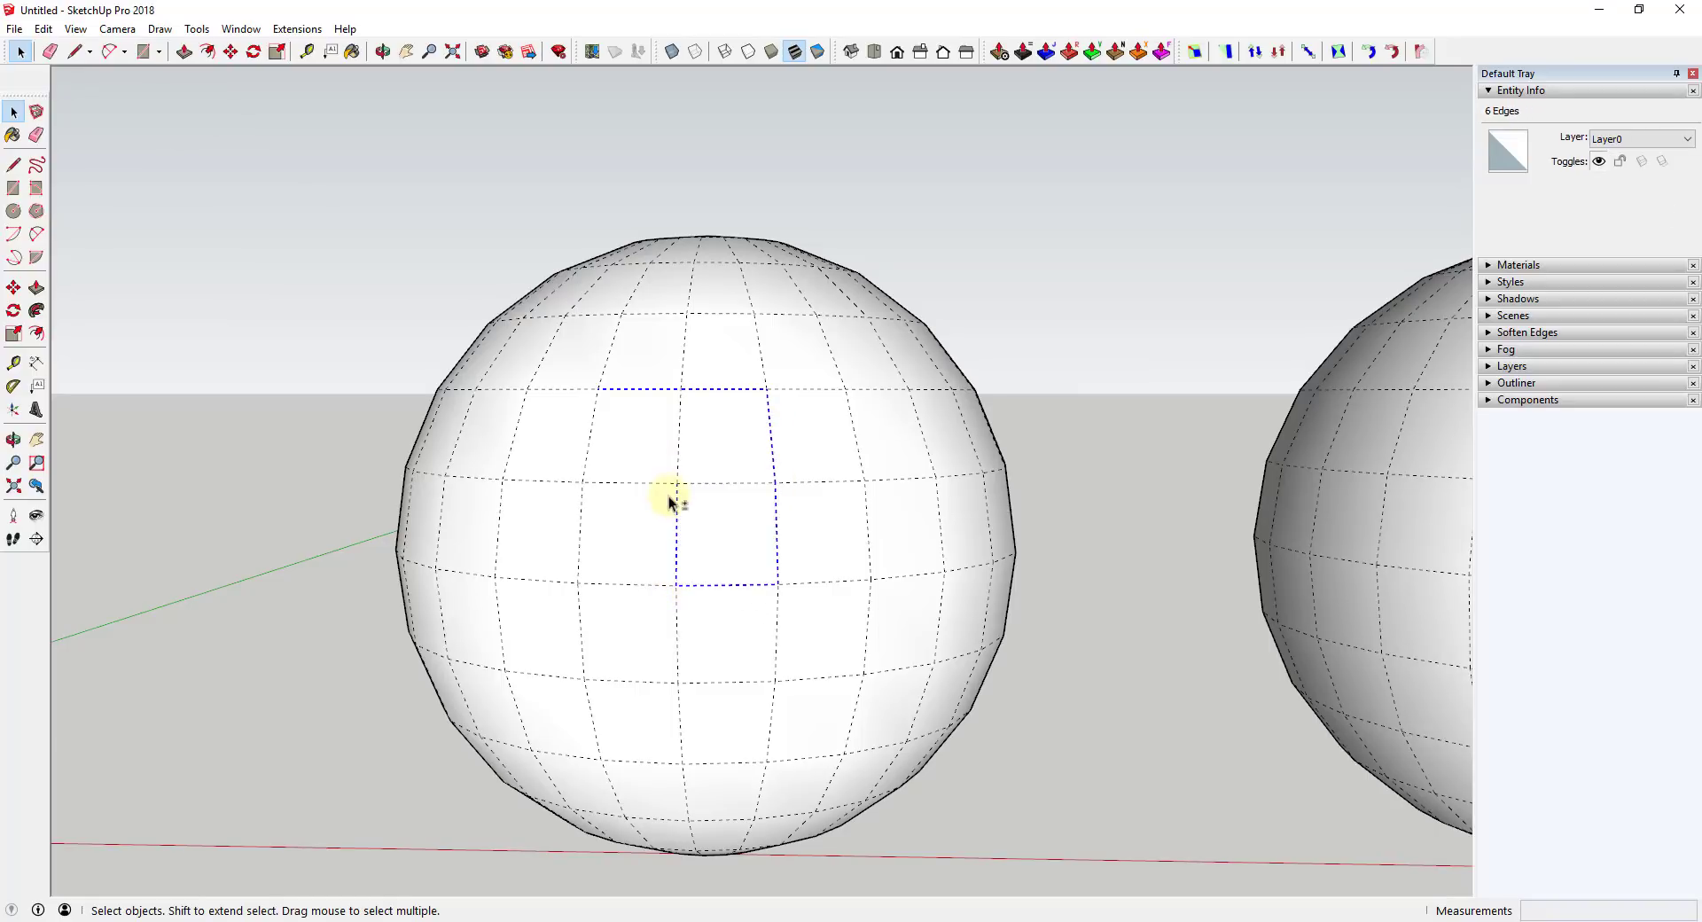
left_click(647, 482, "shift")
left_click(587, 457, "shift")
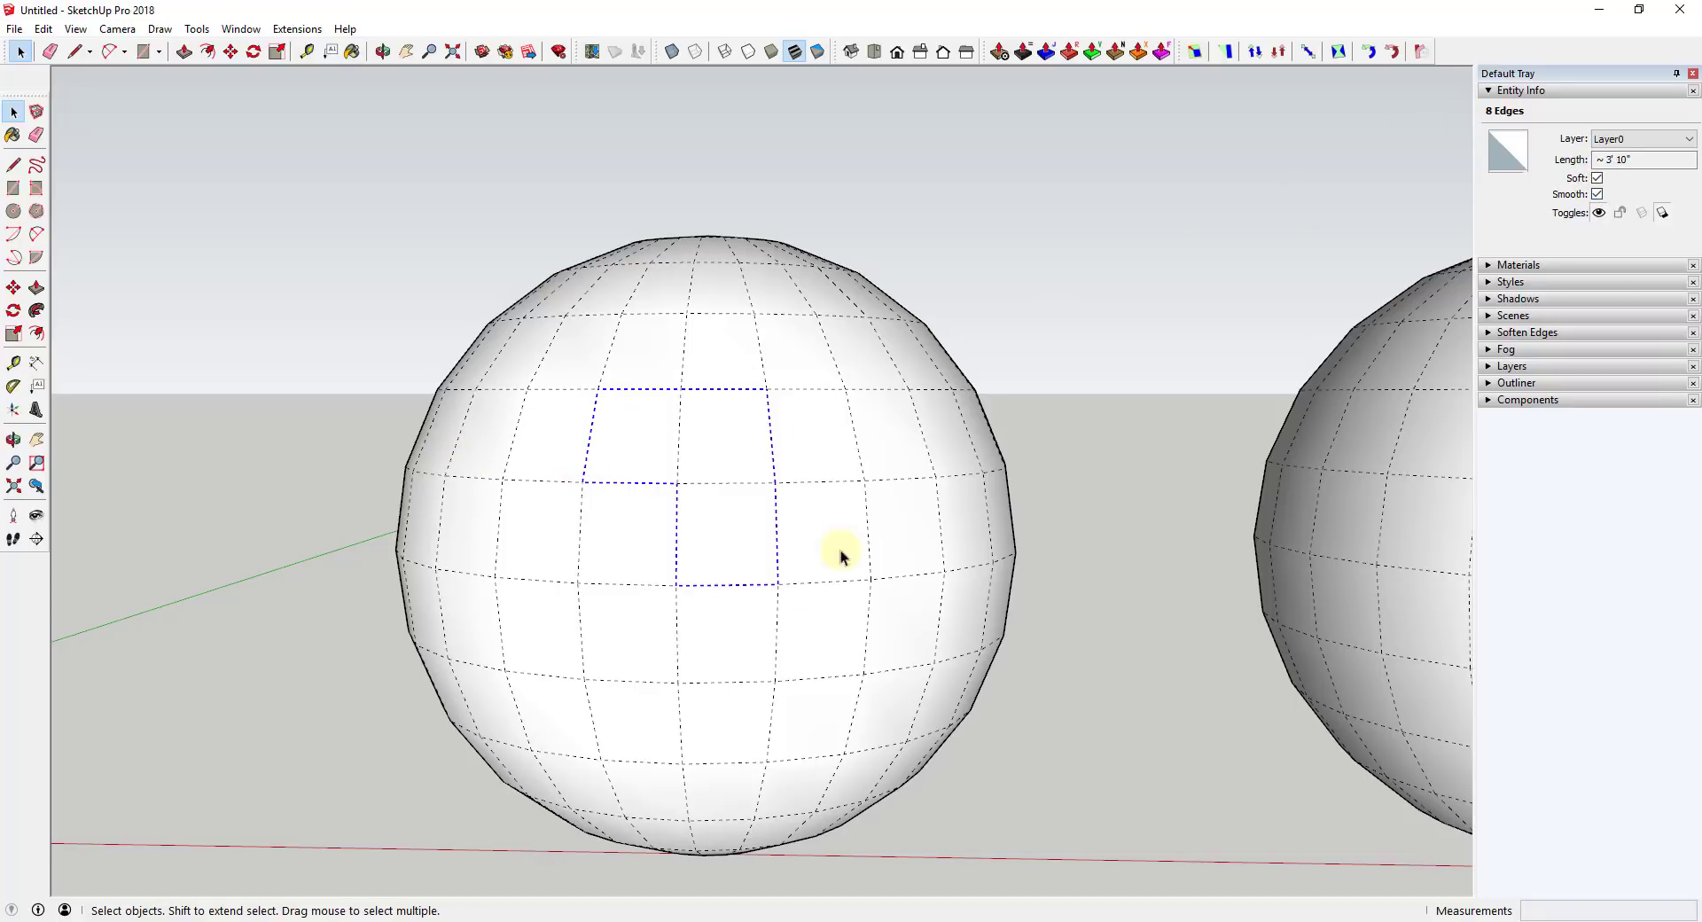
- Uncheck Soft for the outline edges and turn Hidden Geometry back off
left_click(1597, 179)
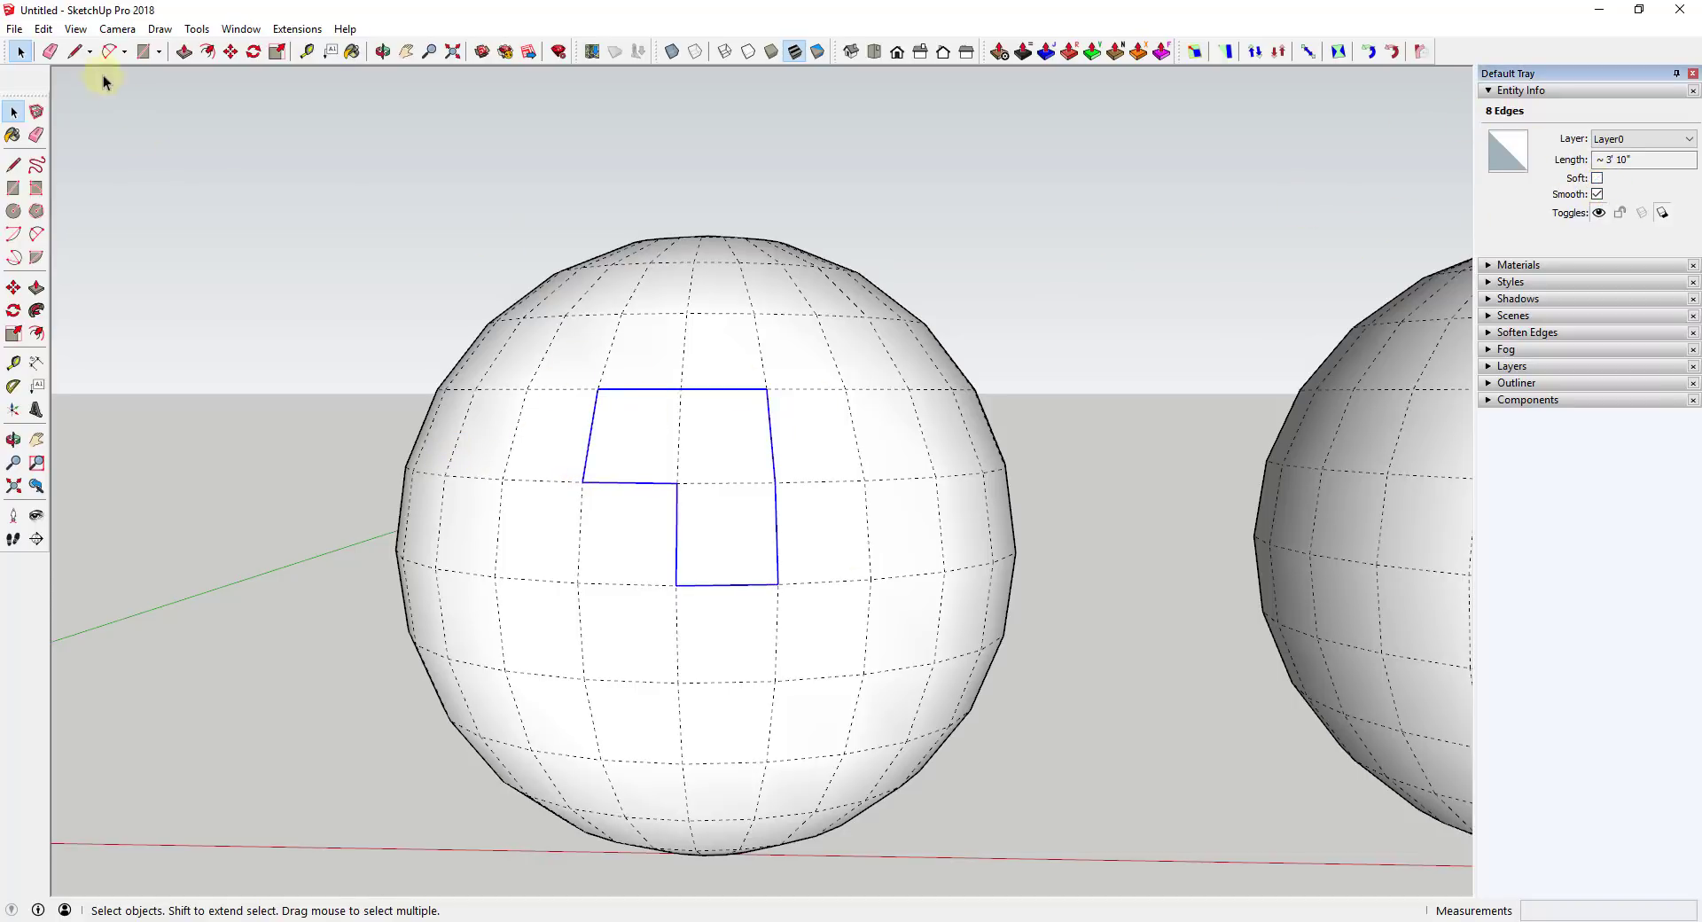
left_click(75, 28)
left_click(122, 93)
- Select the L-shaped patch and the surrounding sphere alternately to confirm they are separate faces
middle_click_drag(779, 379, 574, 429)
left_click(571, 430)
left_click(752, 432)
left_click(566, 427)
left_click(727, 459)
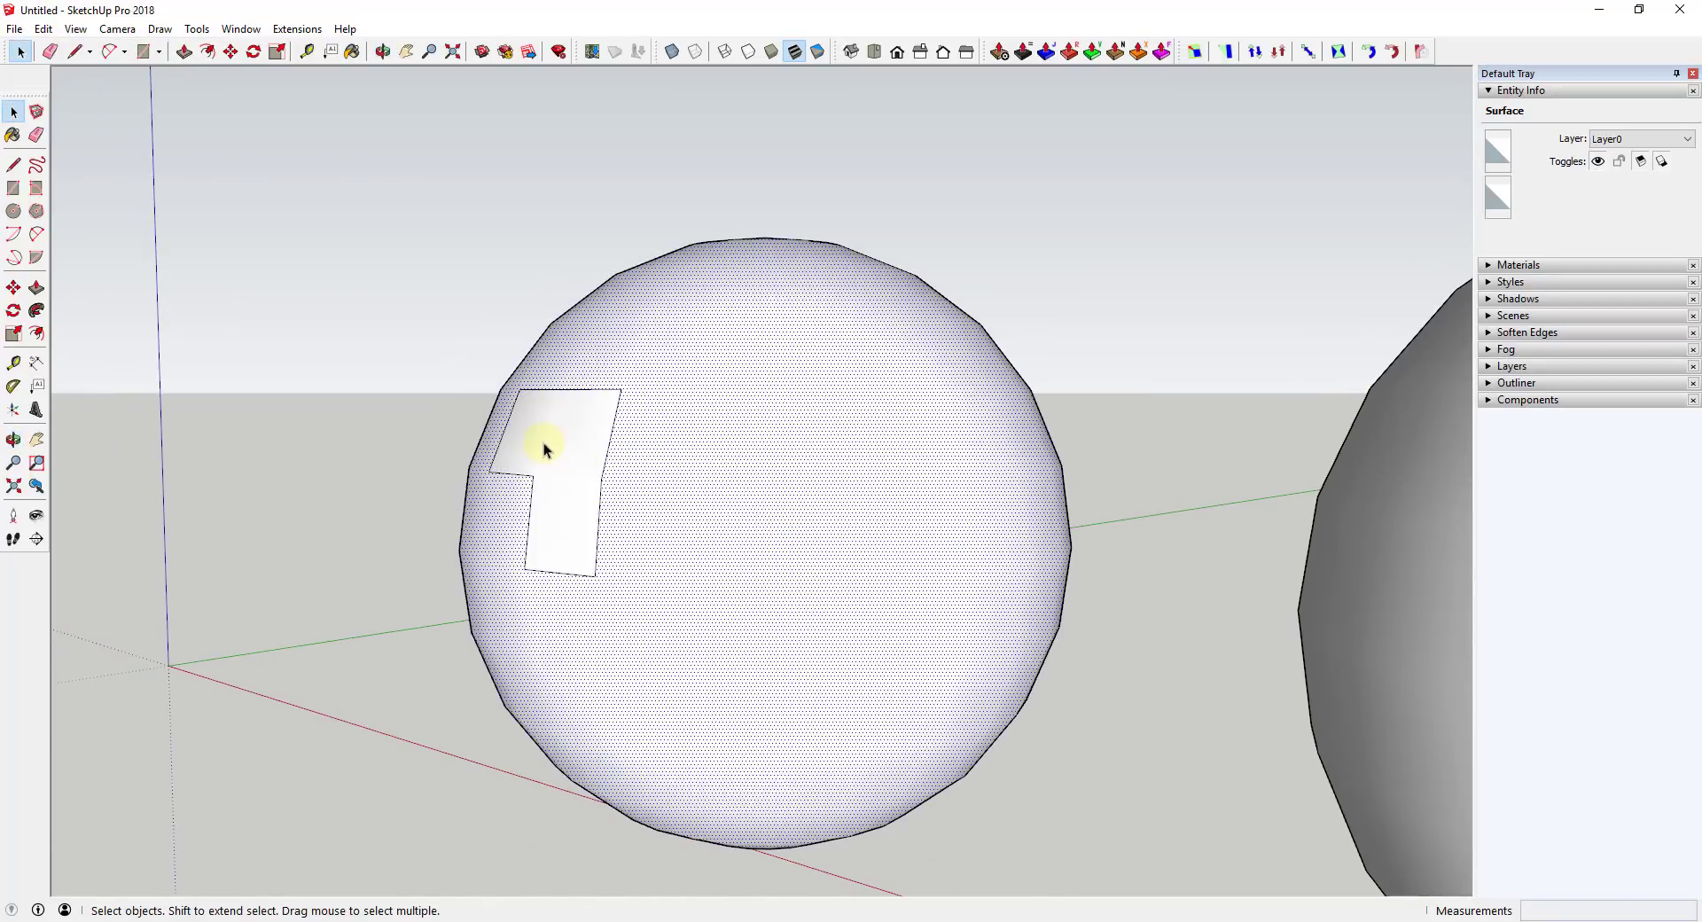
left_click(544, 443)
left_click(689, 464)
left_click(565, 442)
- Reselect the L patch and try Push/Pull (P), which refuses the curved surface
scroll(553, 472, "up", 1)
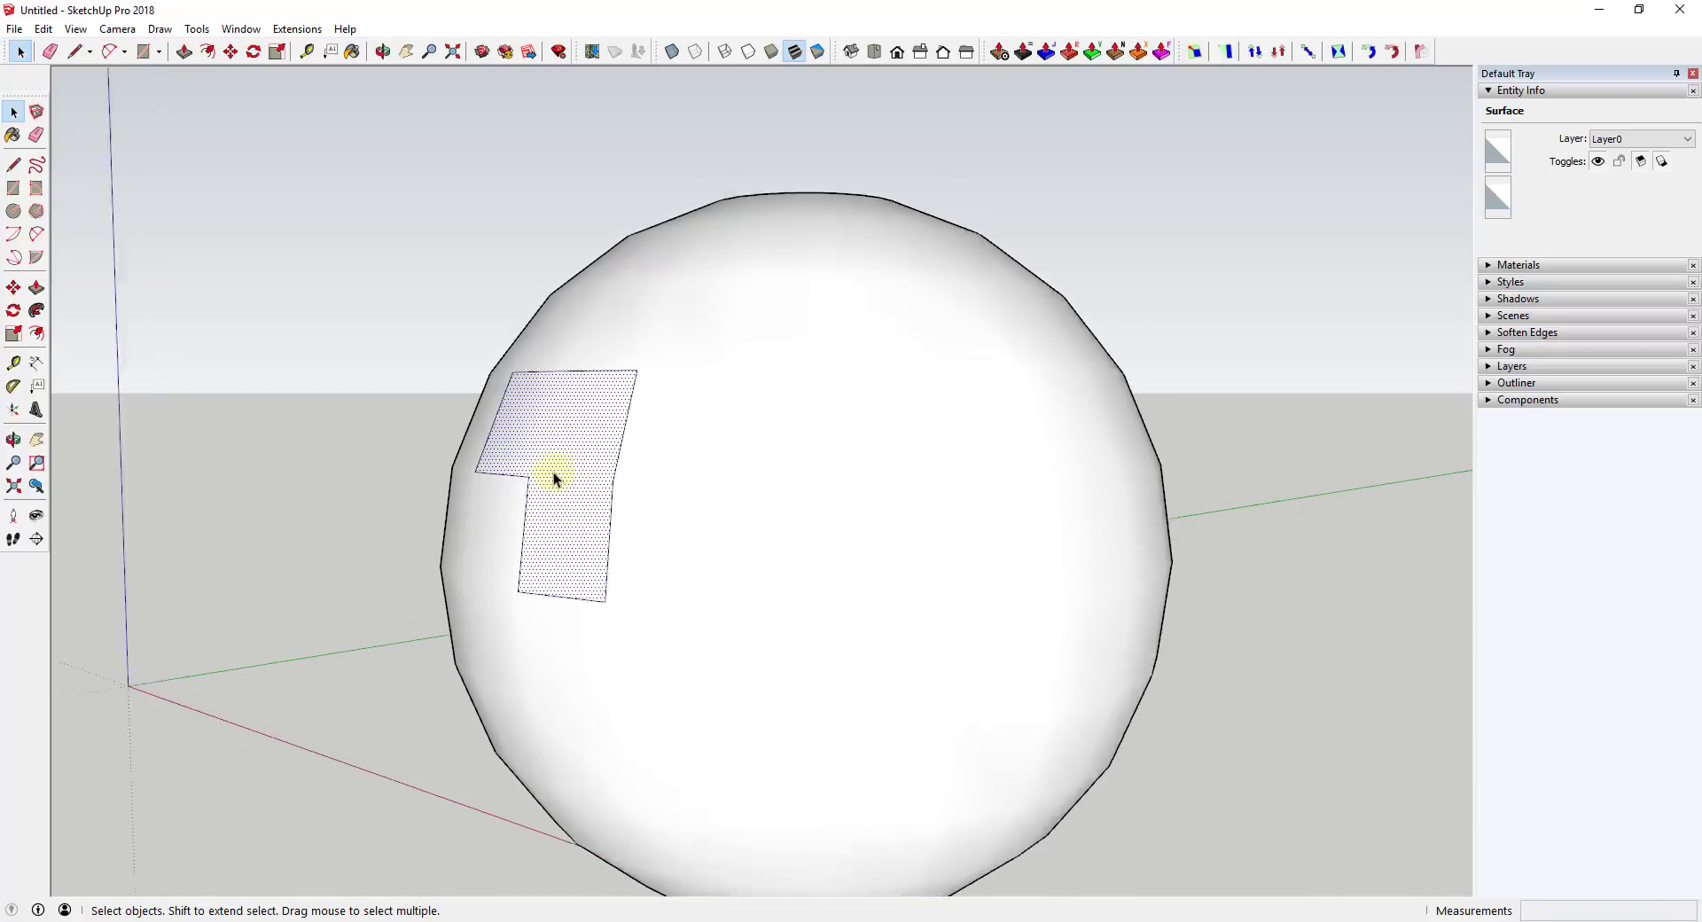
scroll(553, 472, "up", 2)
left_click(748, 404)
scroll(598, 440, "down", 2)
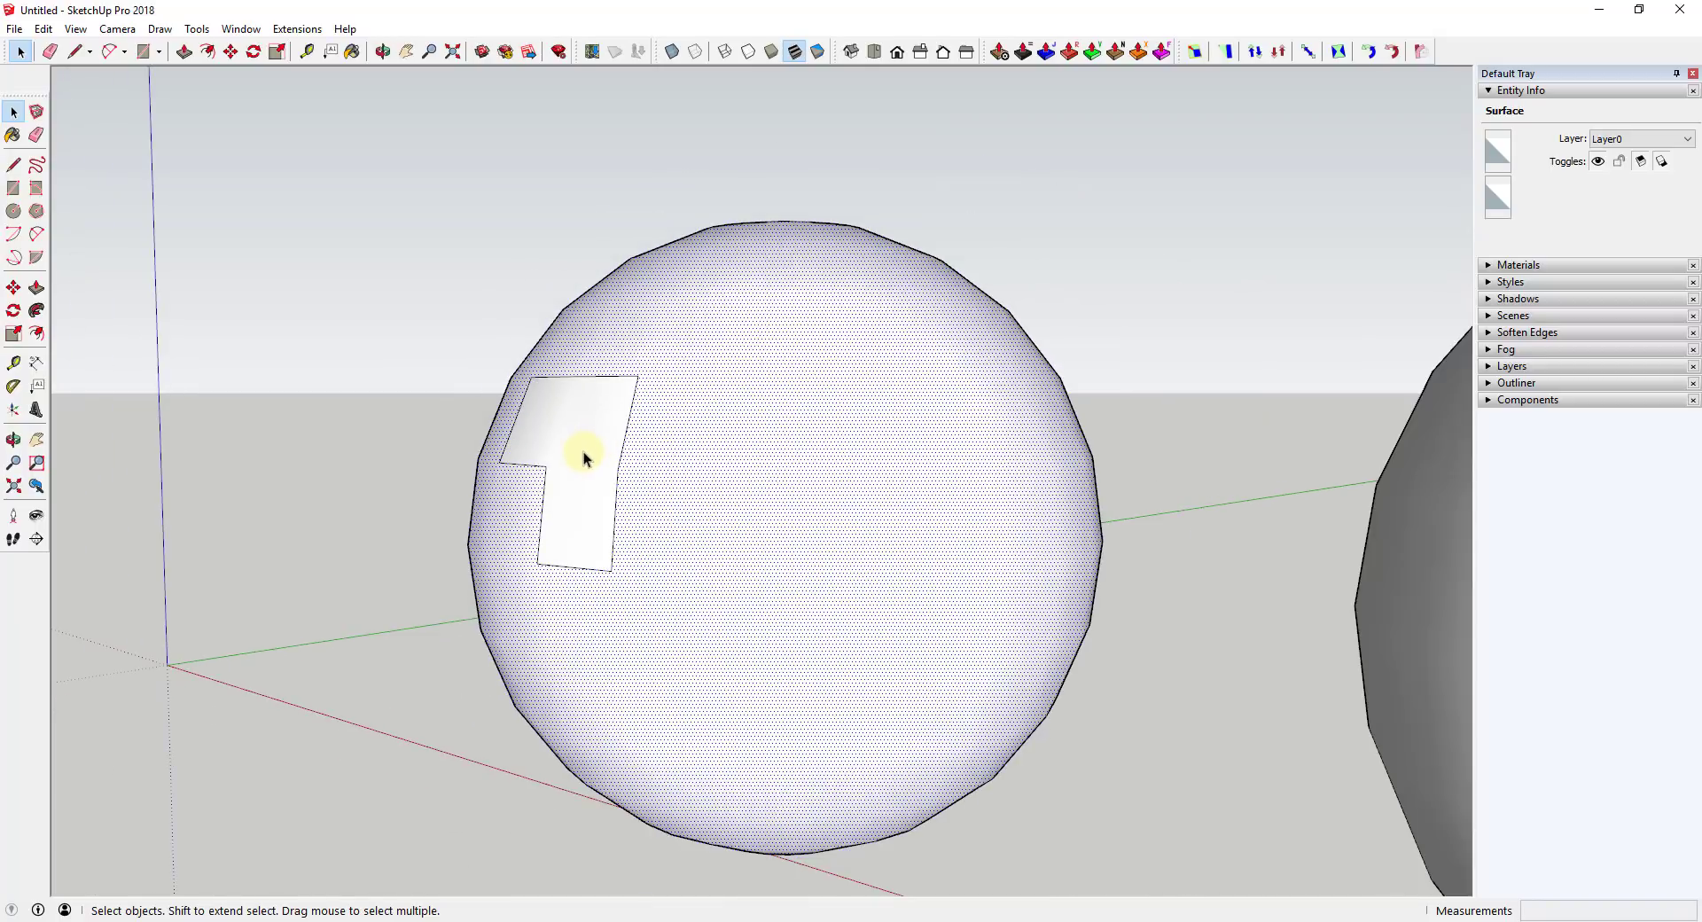
left_click(598, 456)
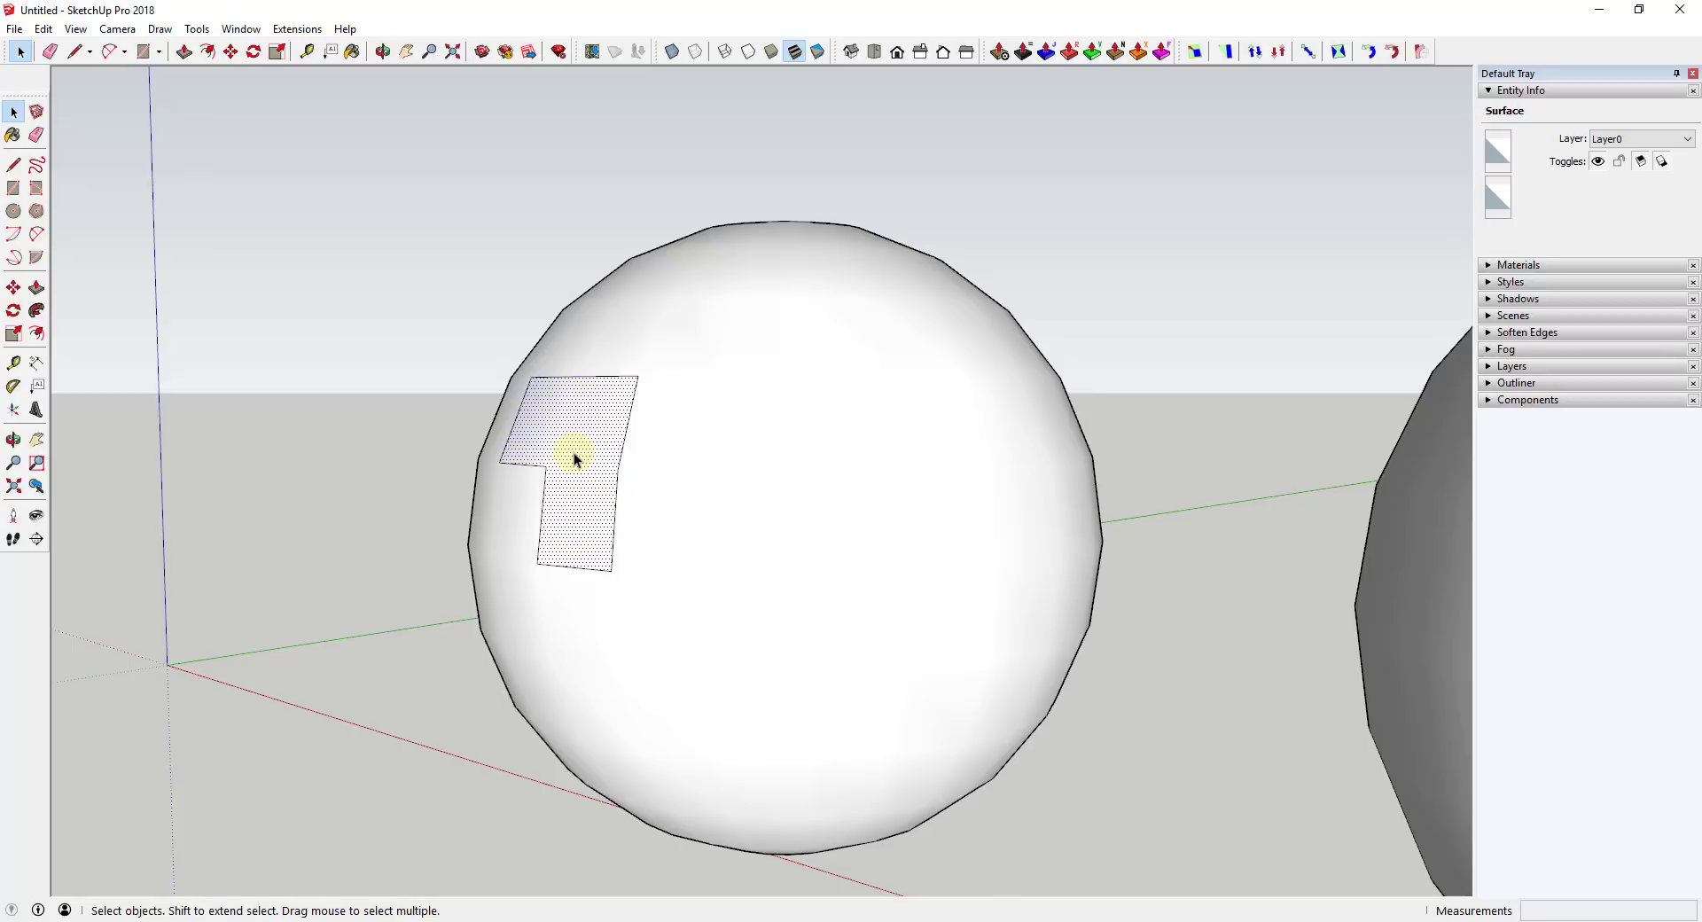
key("p")
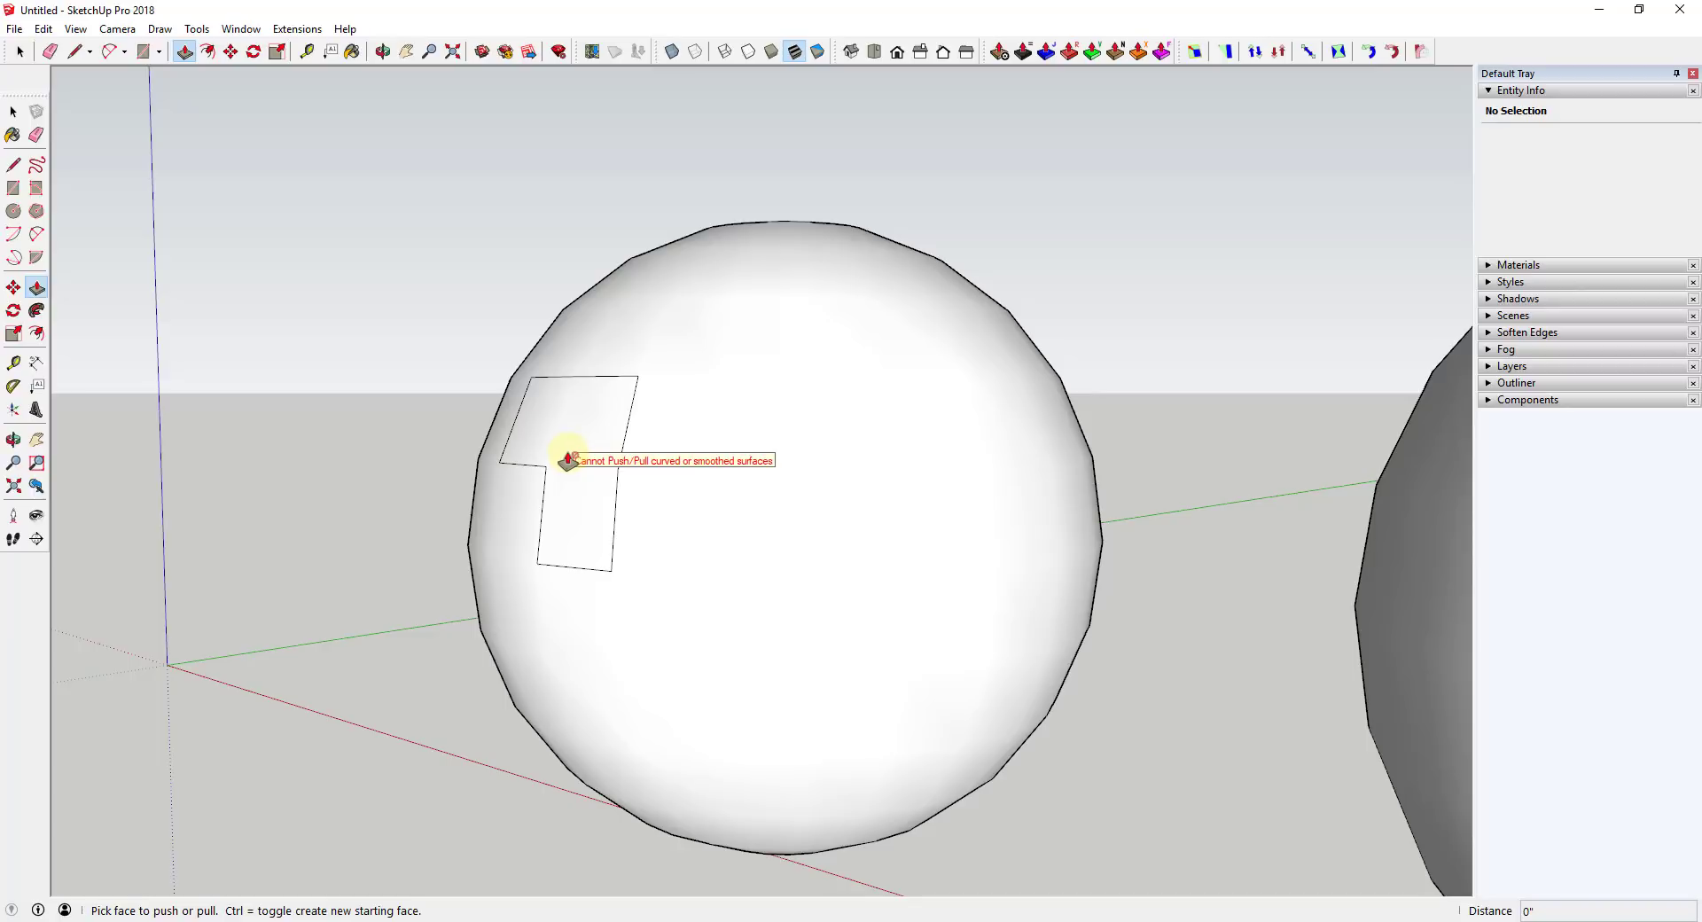
- Turn Hidden Geometry back on and select a single lower-left facet of the sphere
scroll(568, 460, "up", 2)
key("space")
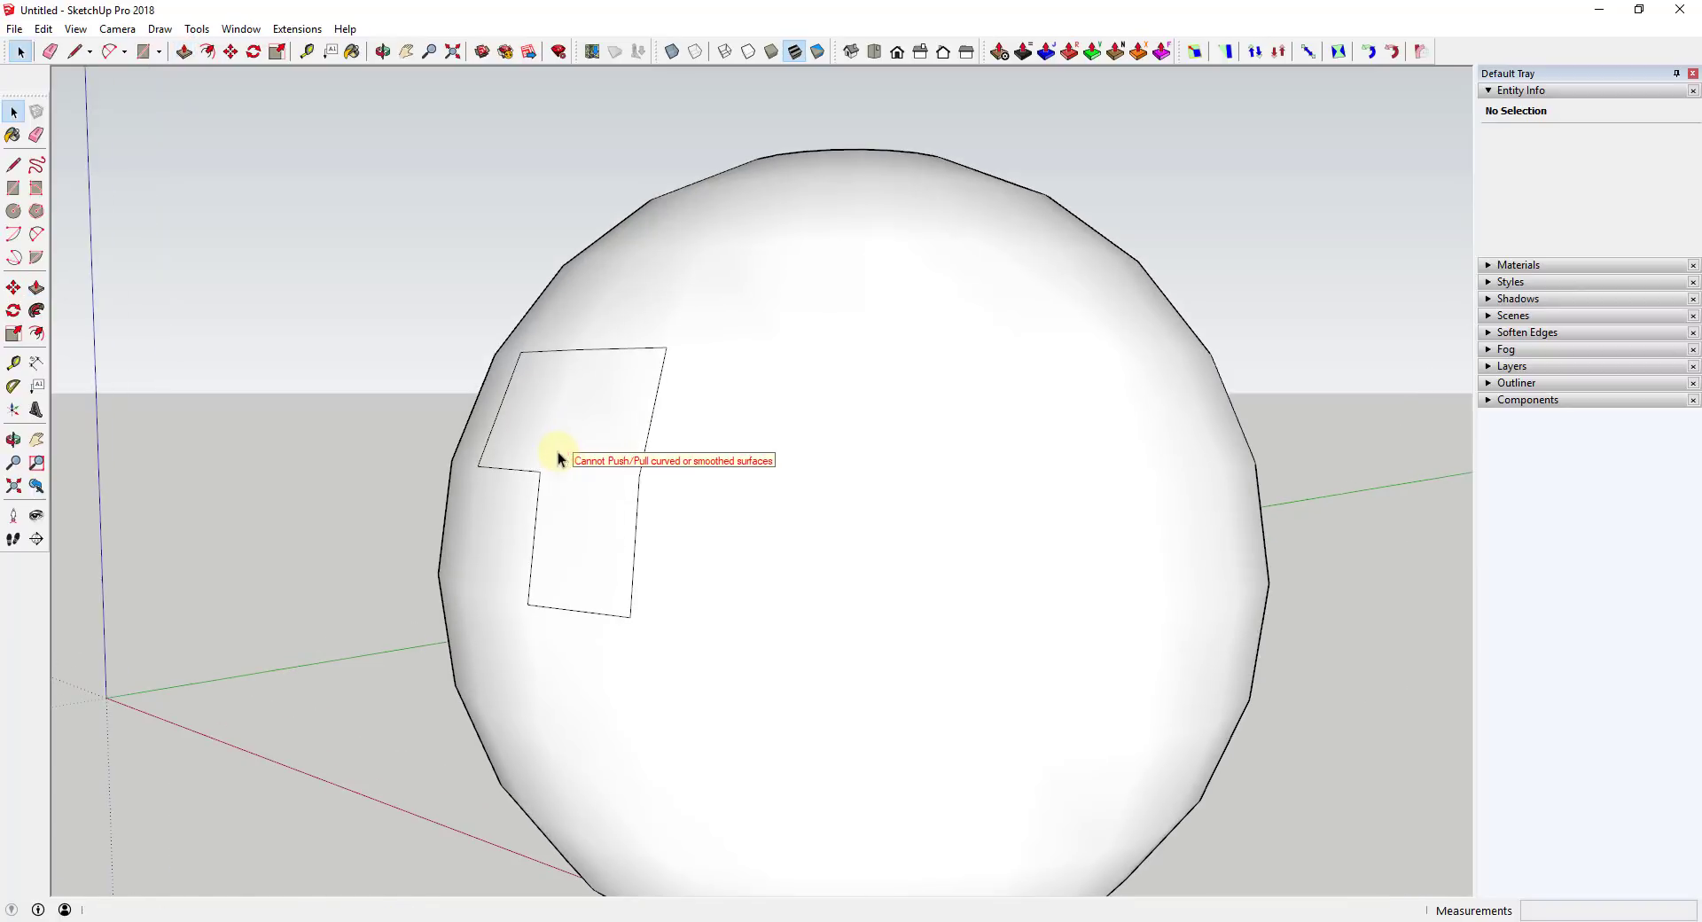
left_click(78, 30)
left_click(124, 91)
middle_click_drag(580, 400, 620, 439)
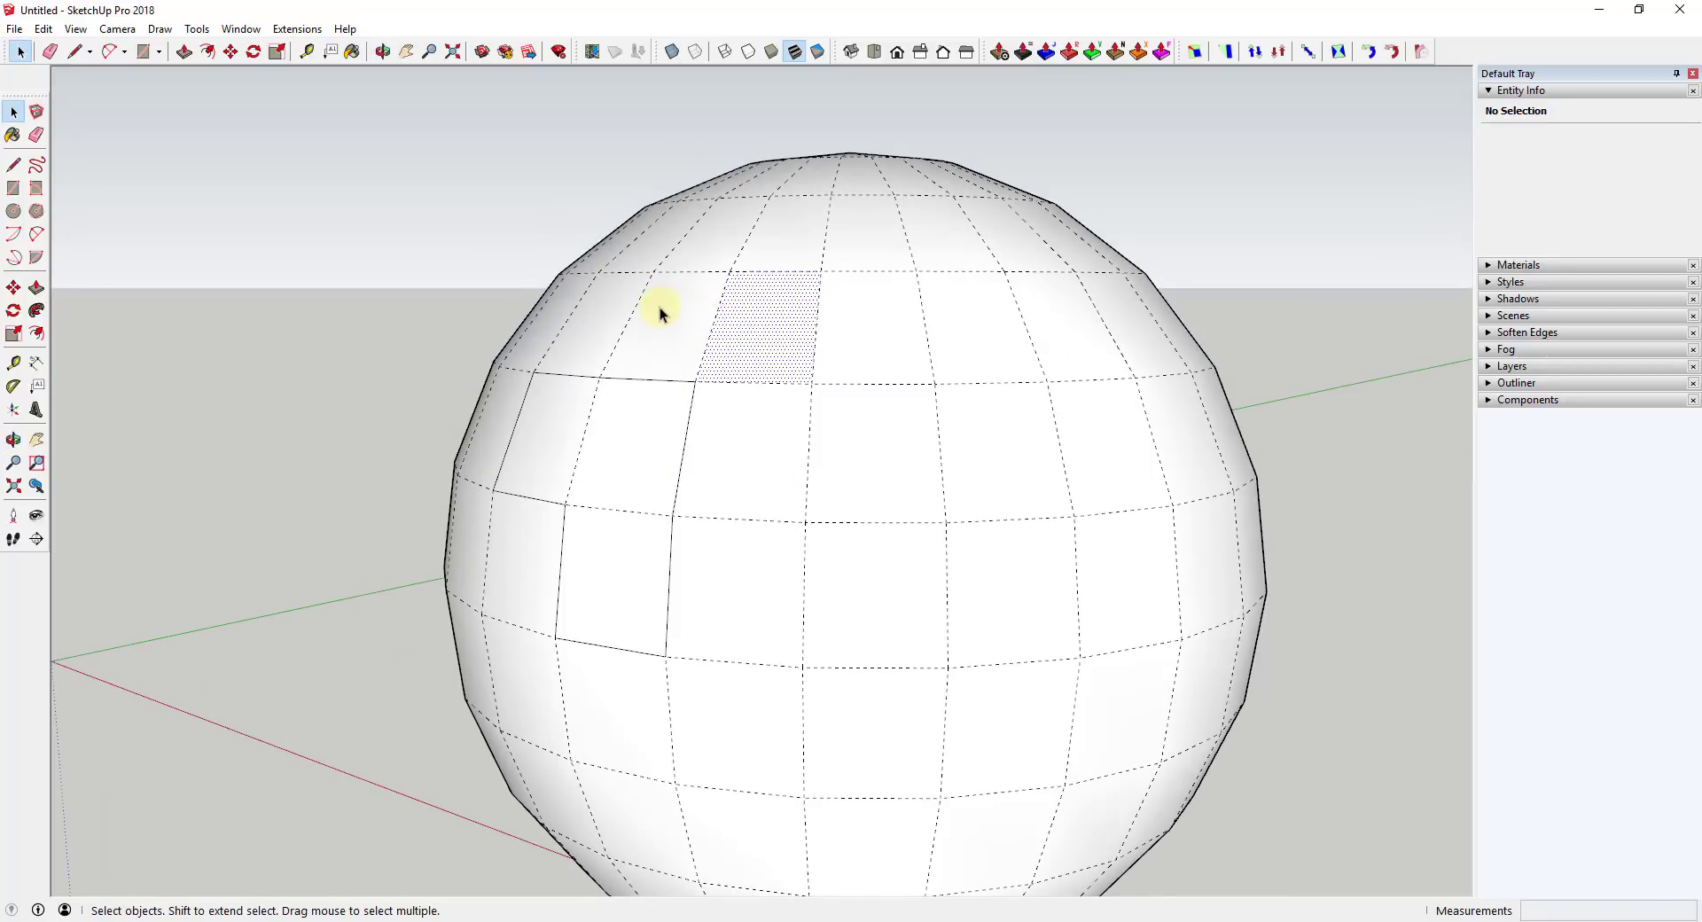
left_click(588, 322)
left_click(545, 431)
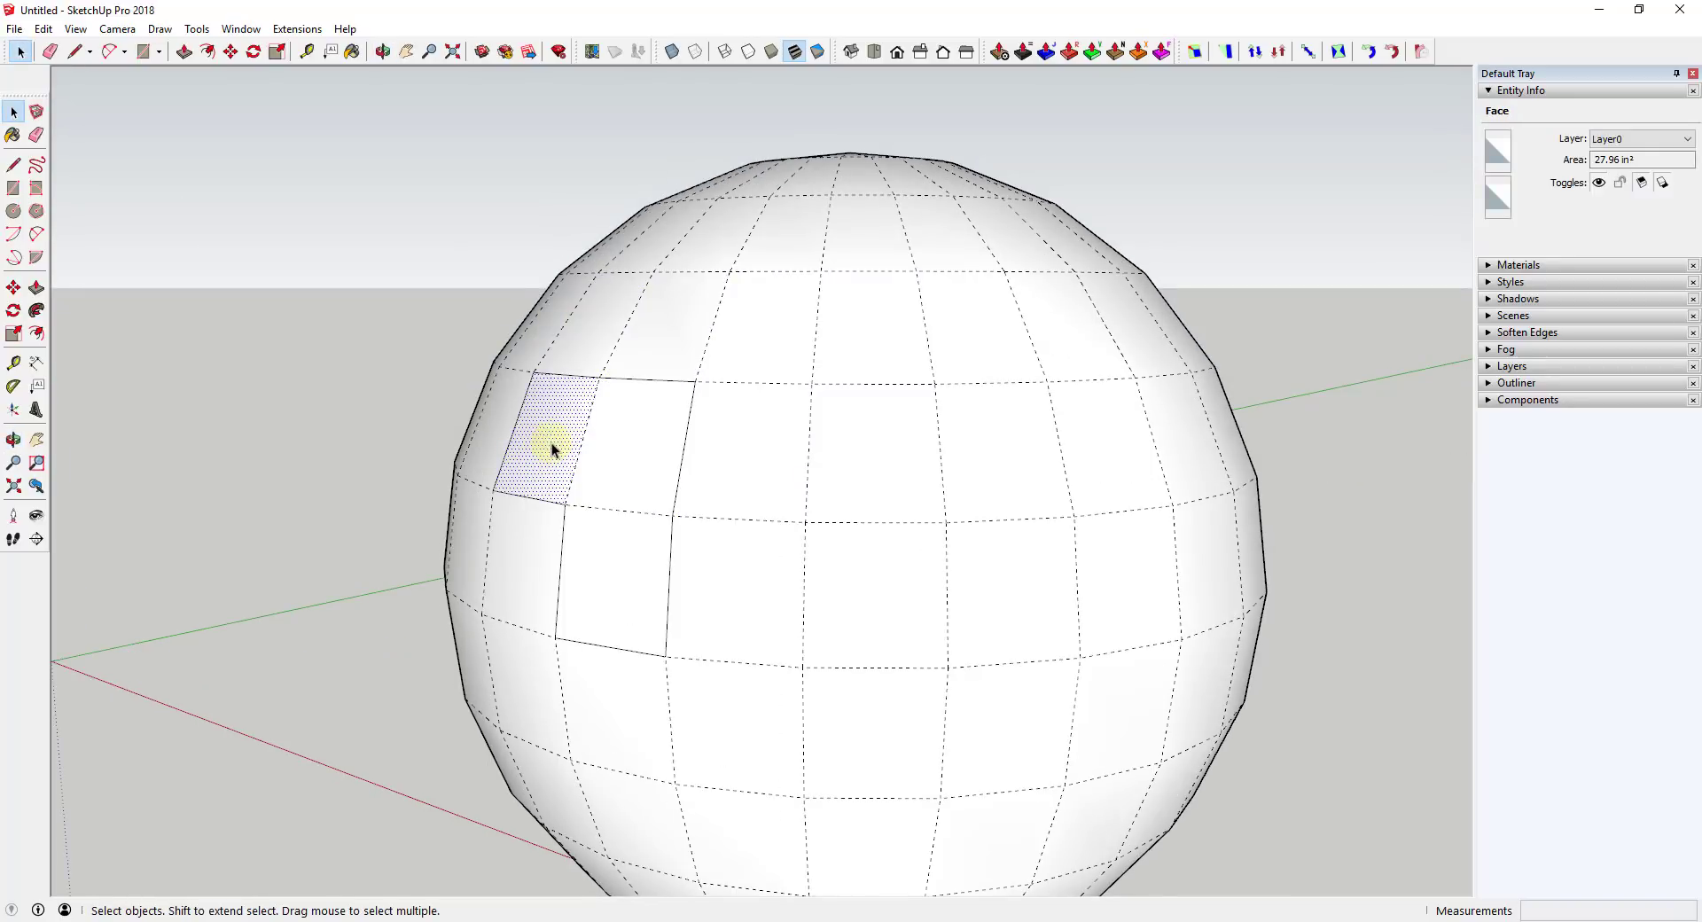
- Trial push/pull facets in 5/8" and out as a box, then undo it
key("p")
left_click_drag(576, 446, 585, 459)
left_click(599, 464)
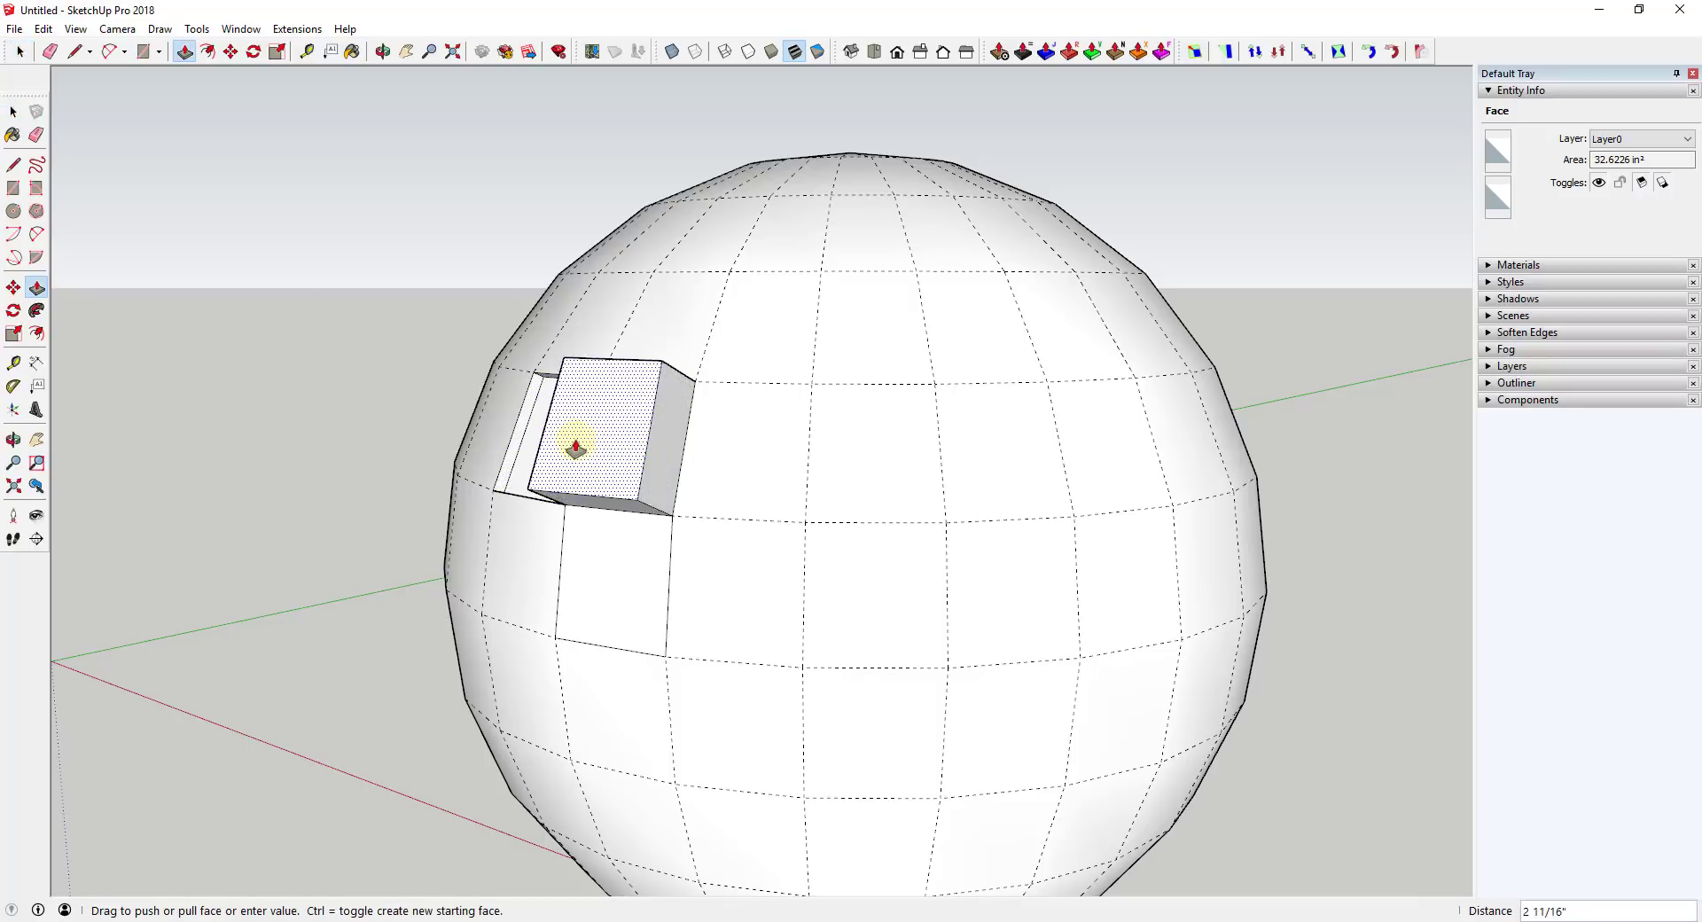
middle_click_drag(570, 448, 1013, 467)
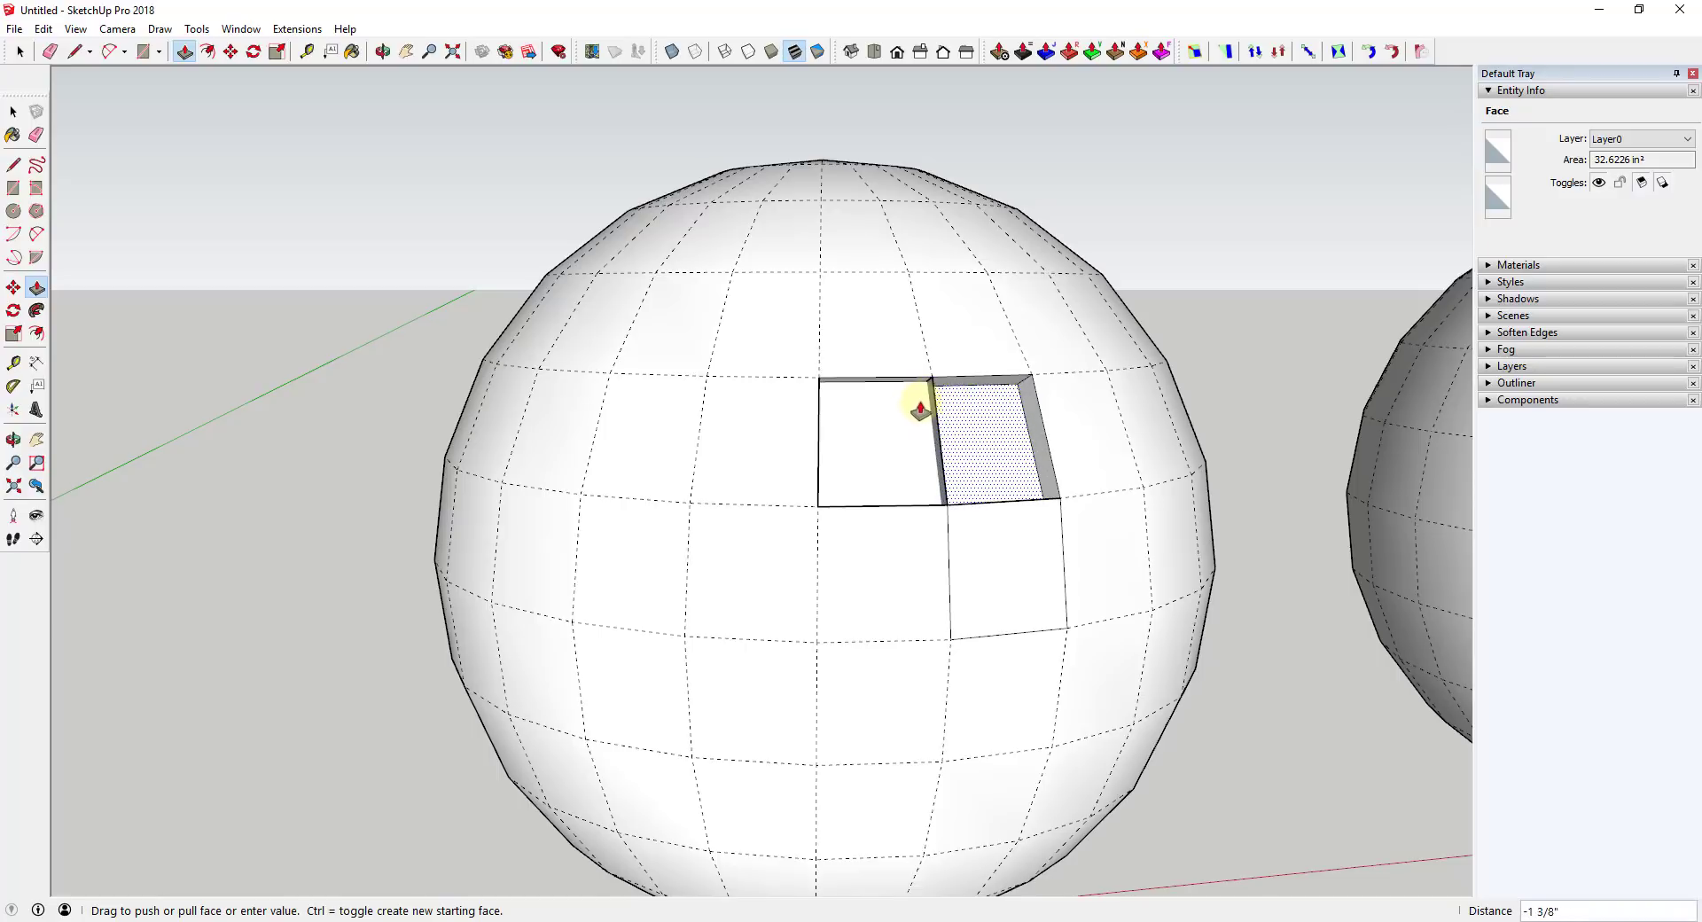
left_click(913, 431)
middle_click_drag(913, 432, 646, 391)
scroll(543, 429, "up", 2)
key("ctrl+z")
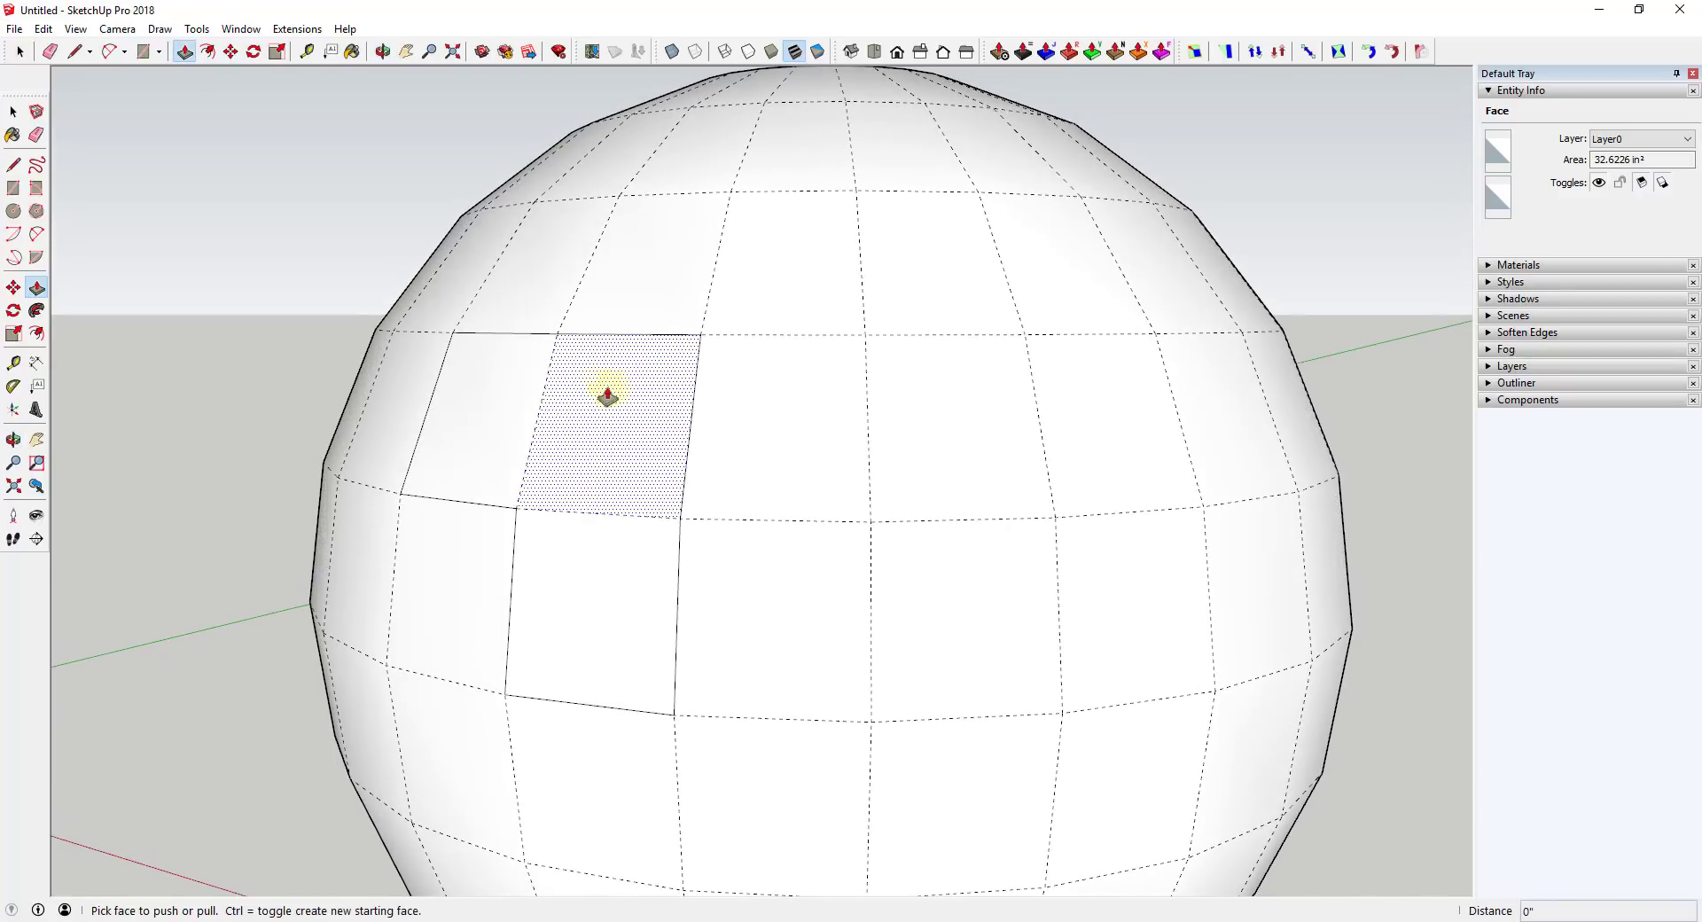
key("space")
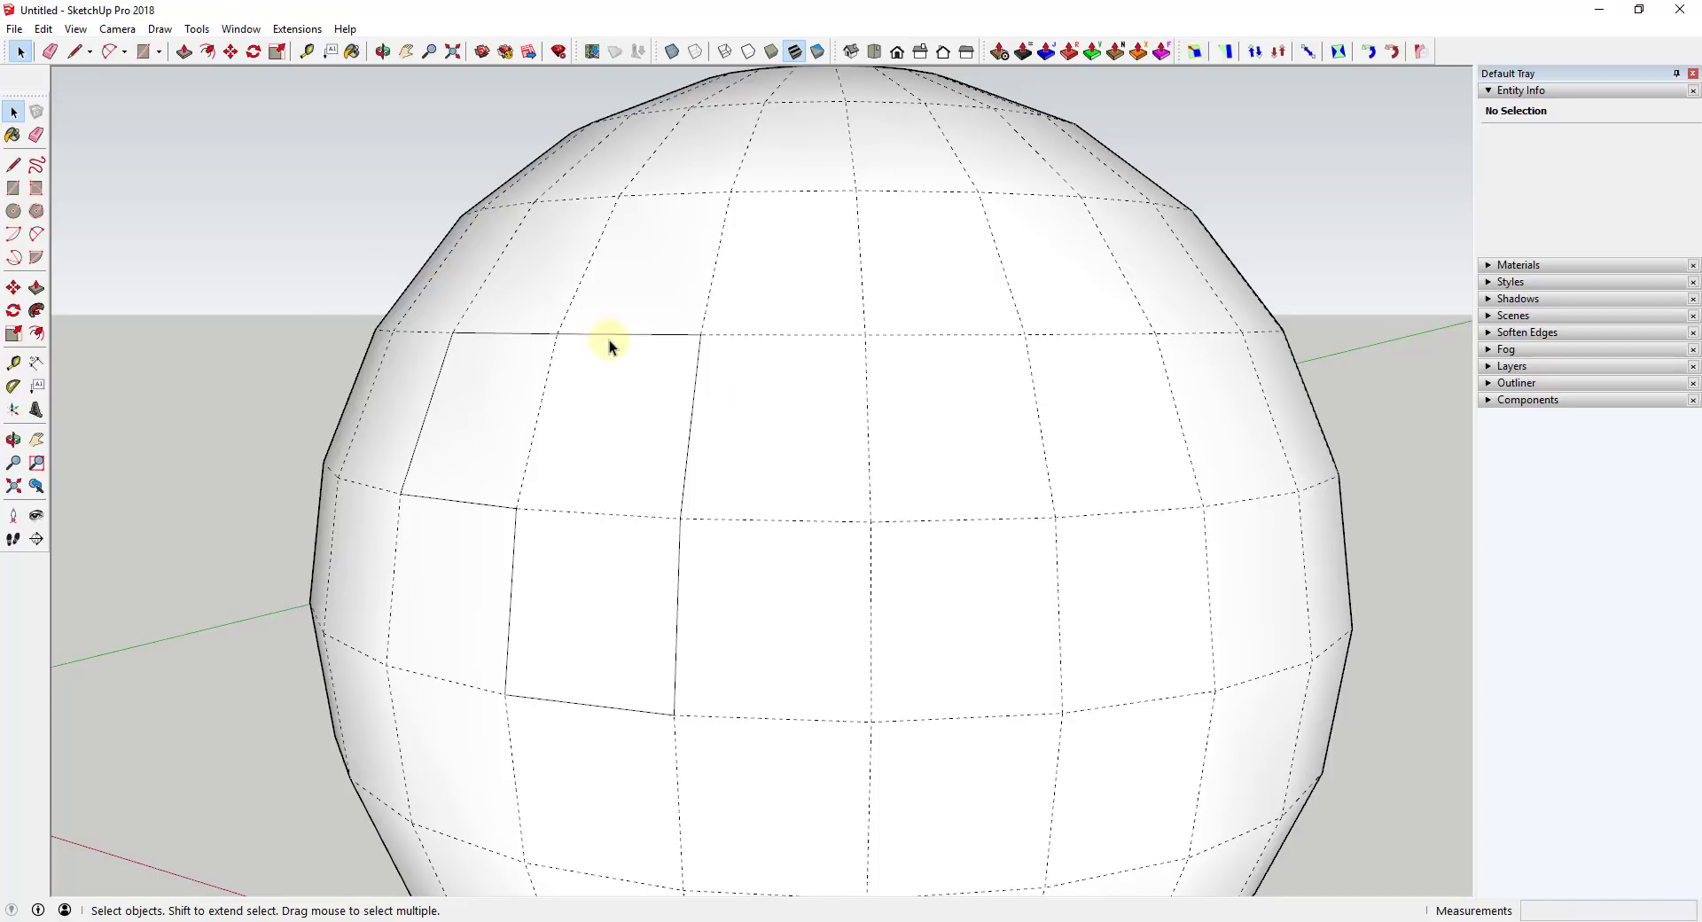
- Hide the facet edges, select the L-shaped patch and launch Joint Push Pull
left_click(77, 29)
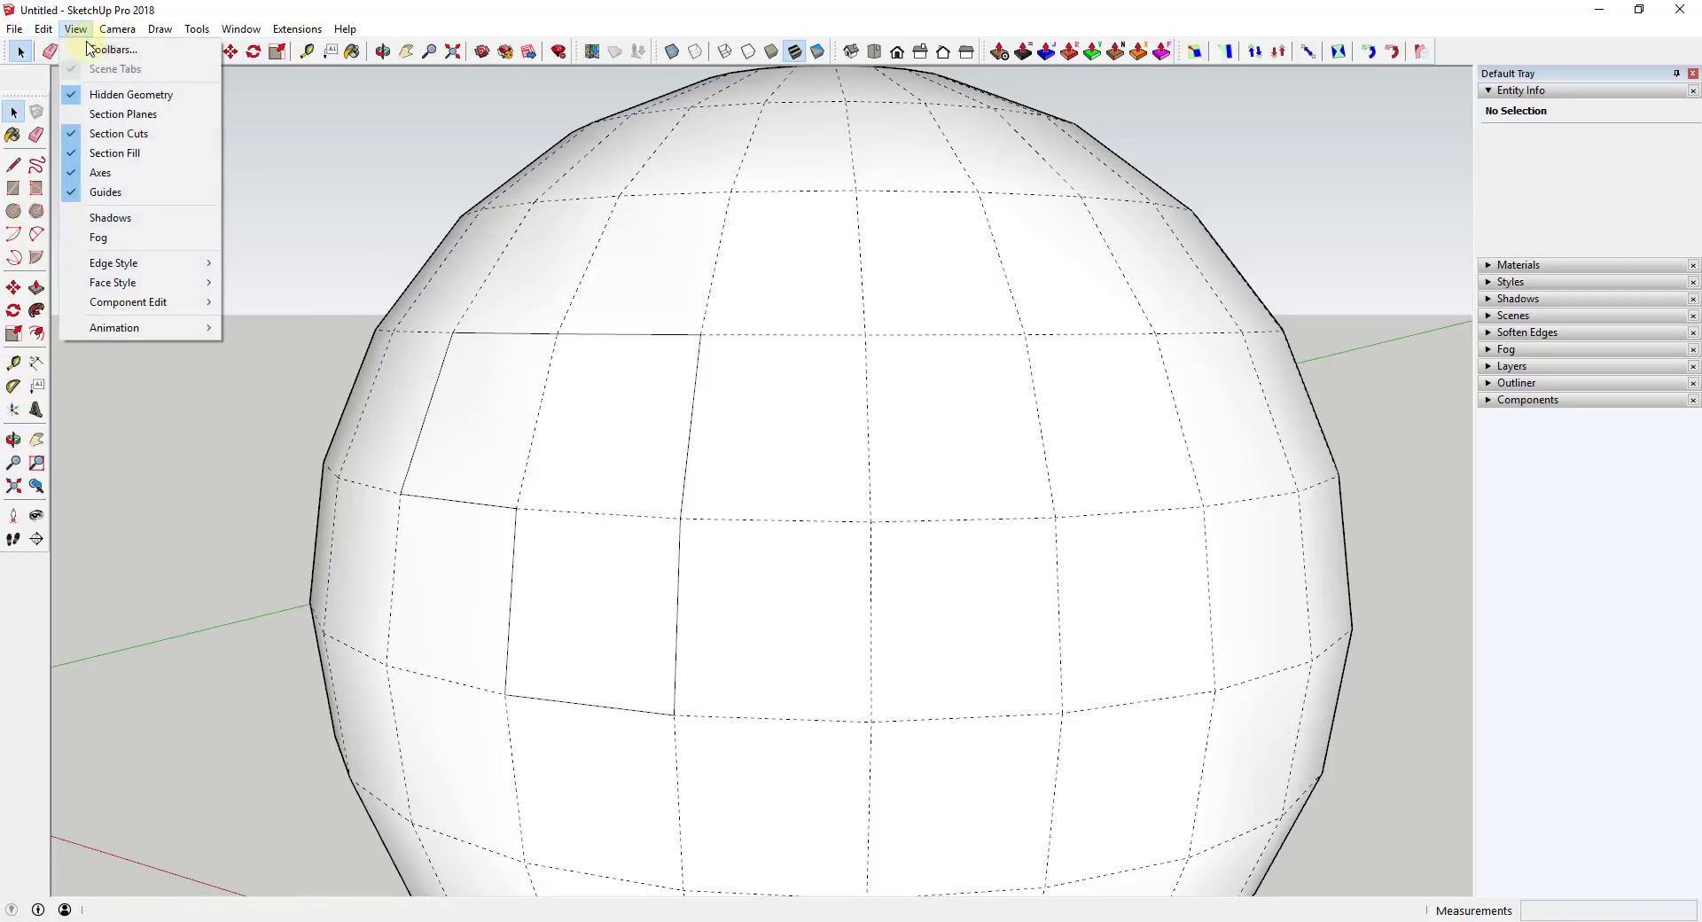
left_click(114, 91)
scroll(918, 347, "down", 2)
middle_click_drag(729, 438, 603, 429)
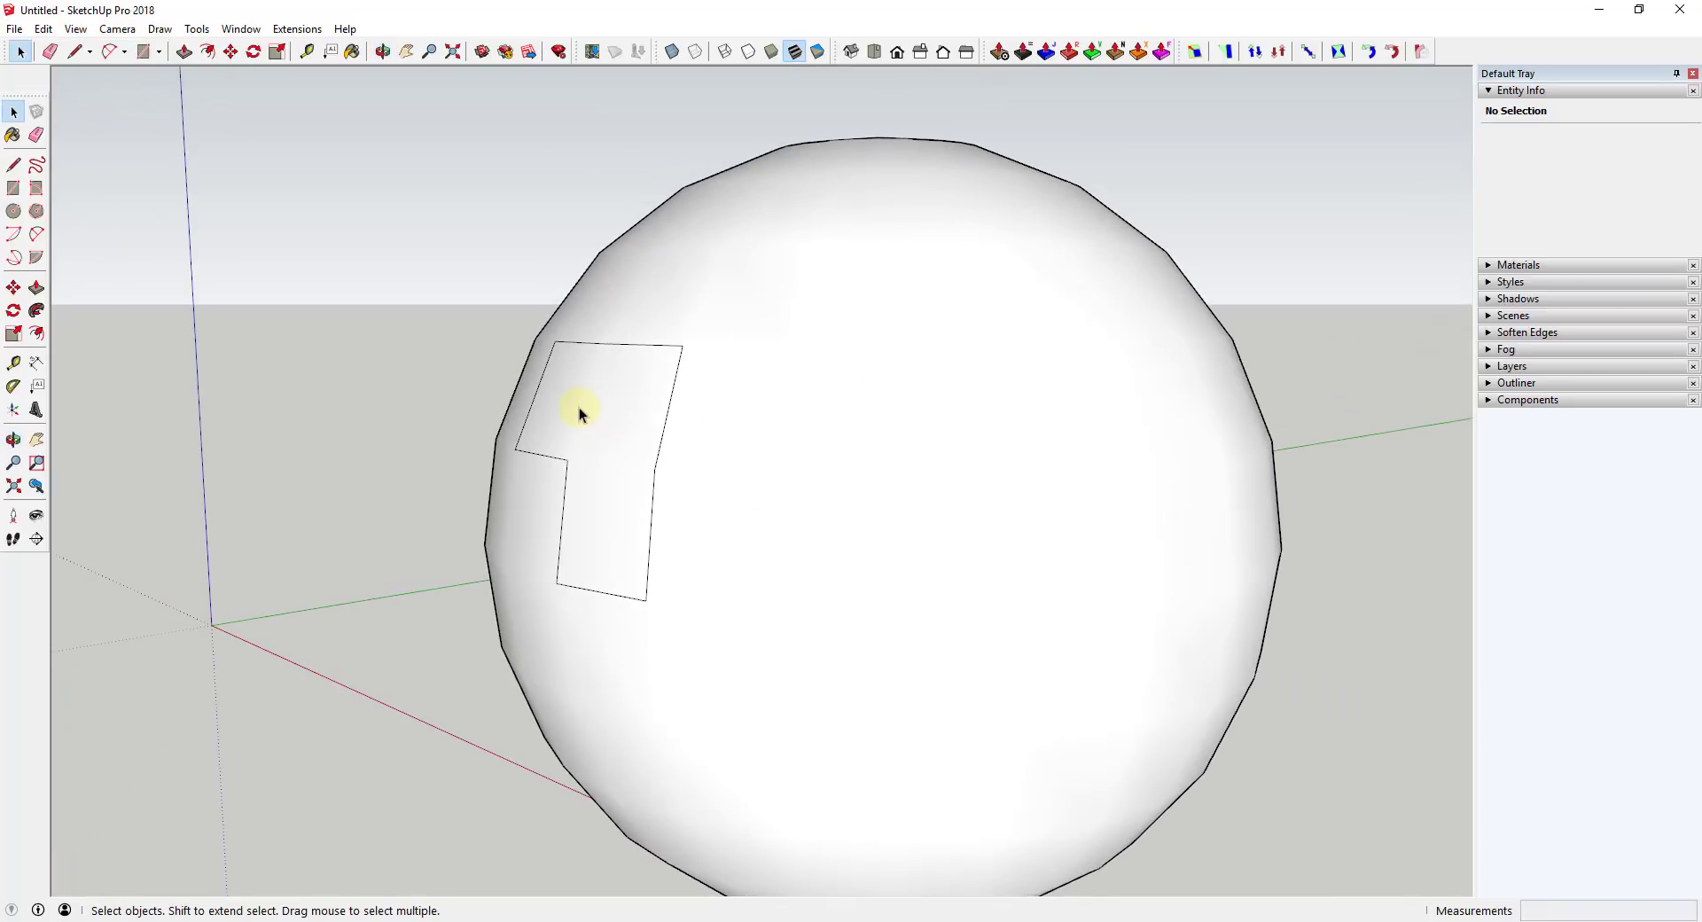
left_click(581, 411)
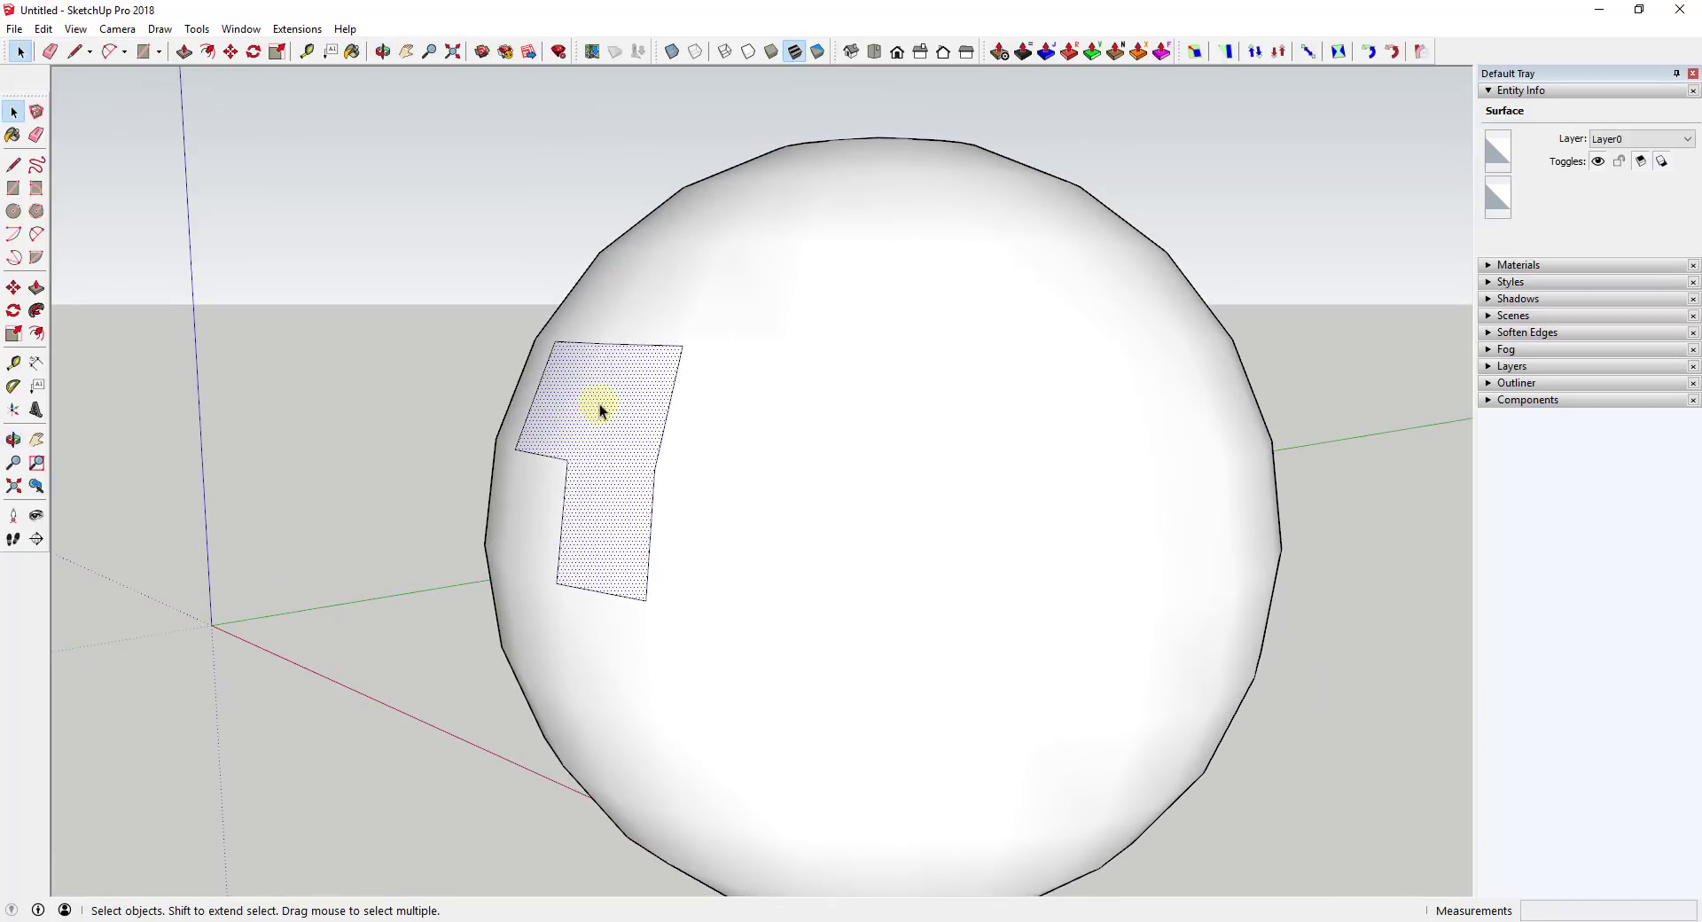
left_click(1047, 55)
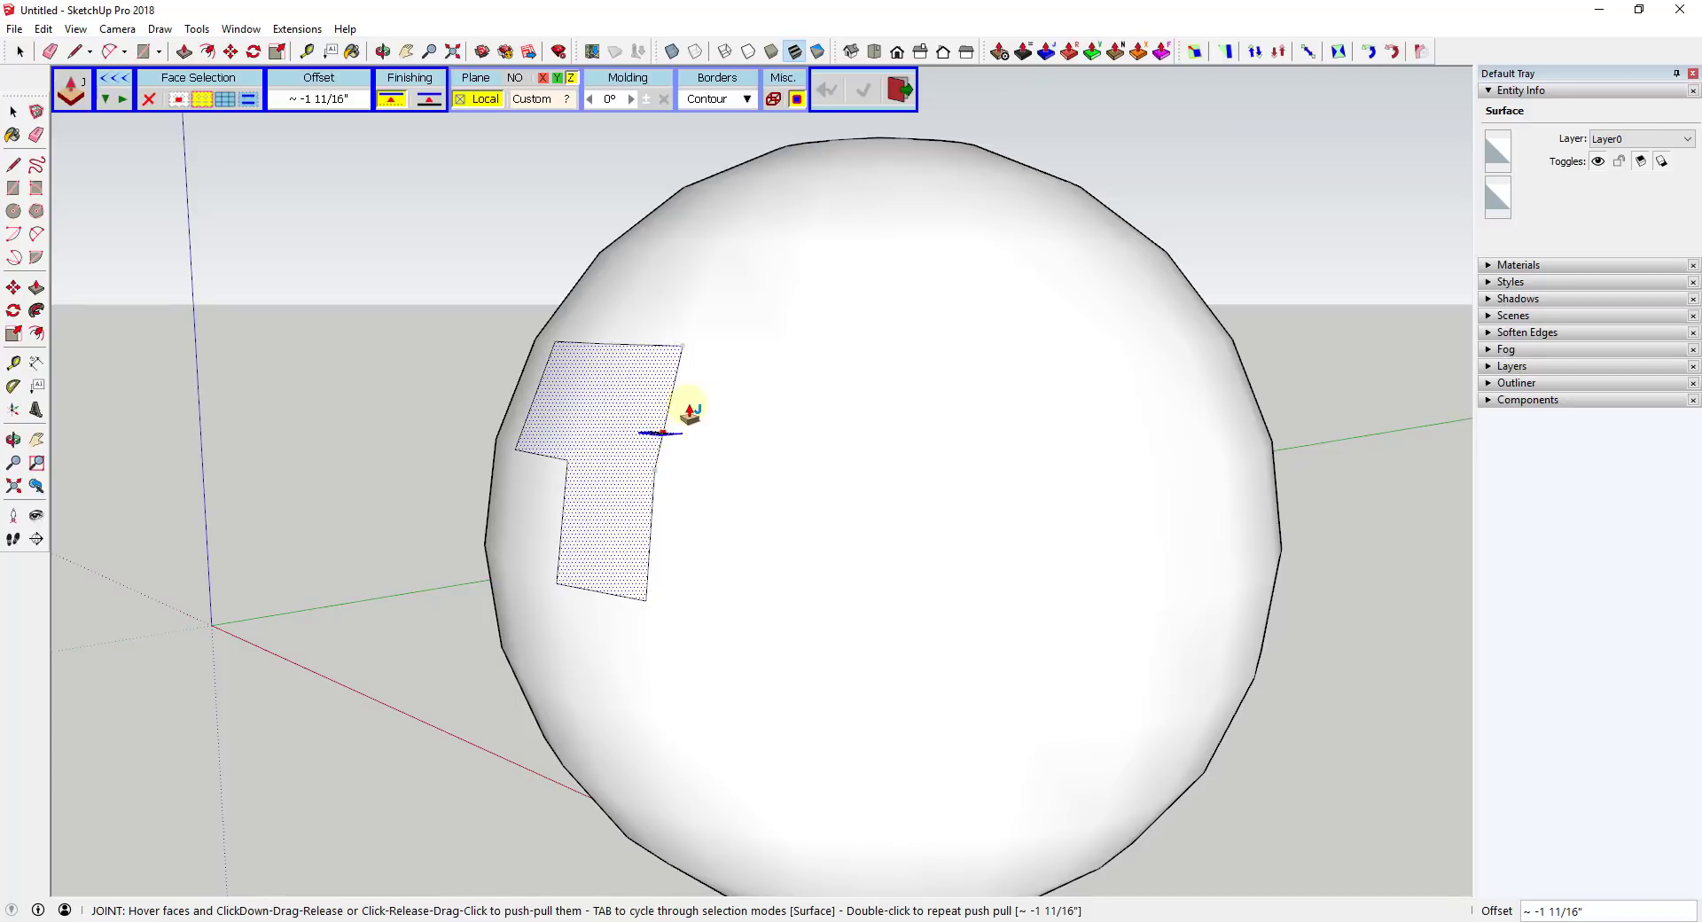
- Collapse and re-expand the Joint Push Pull palette, then set Plane to NO
middle_click_drag(678, 417, 689, 466)
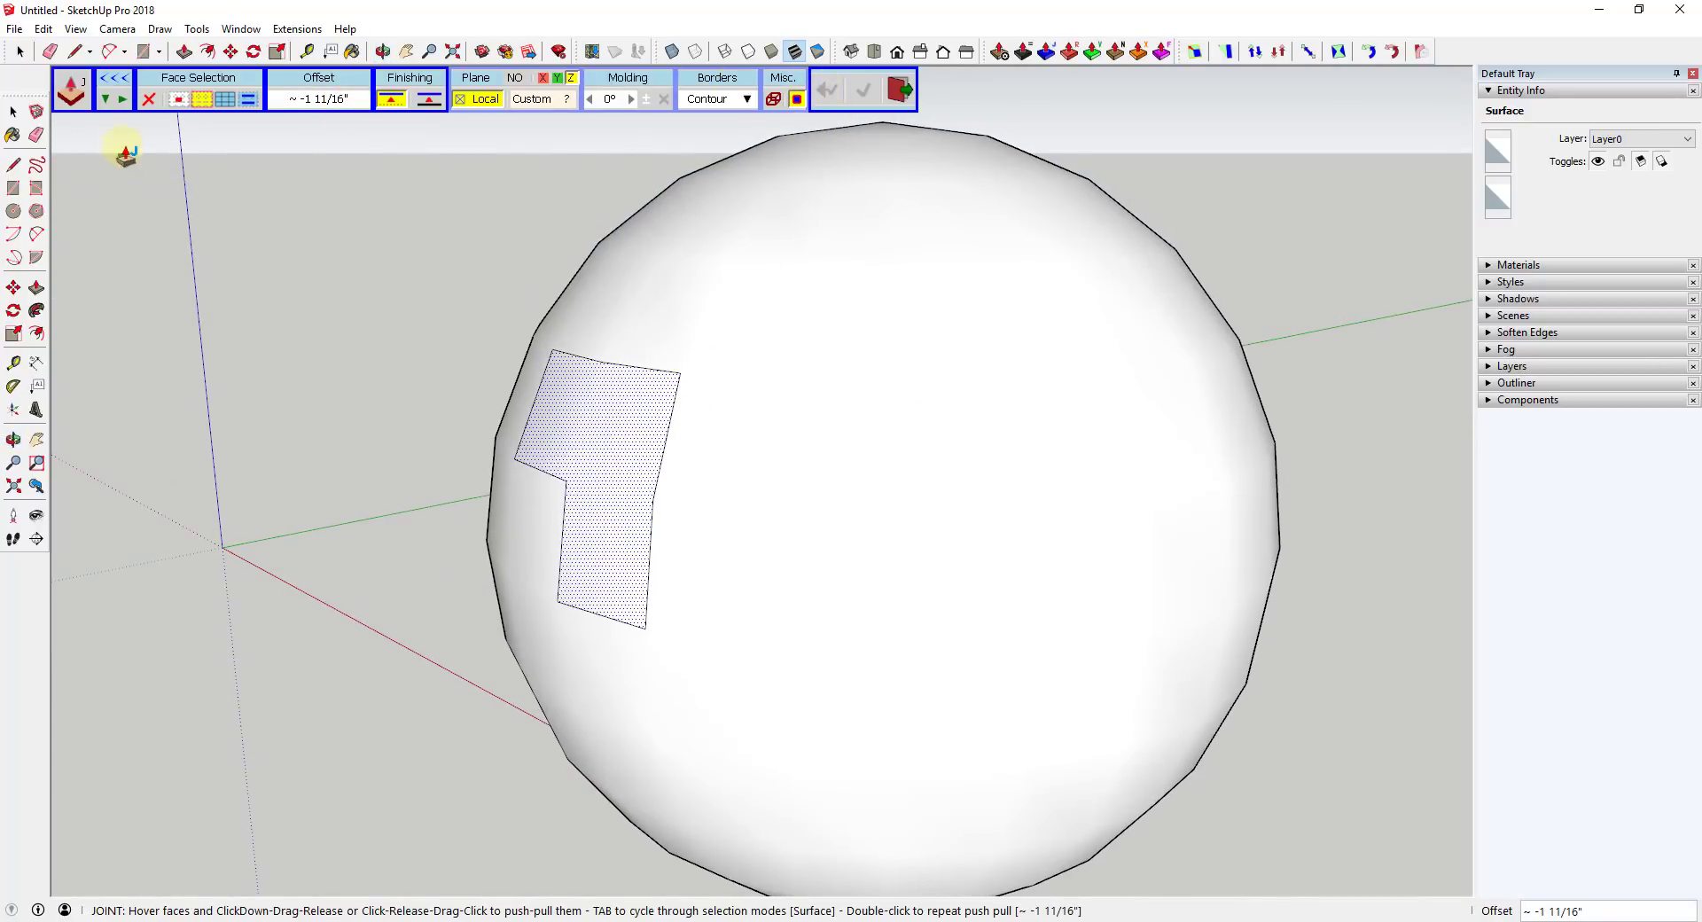
left_click(116, 80)
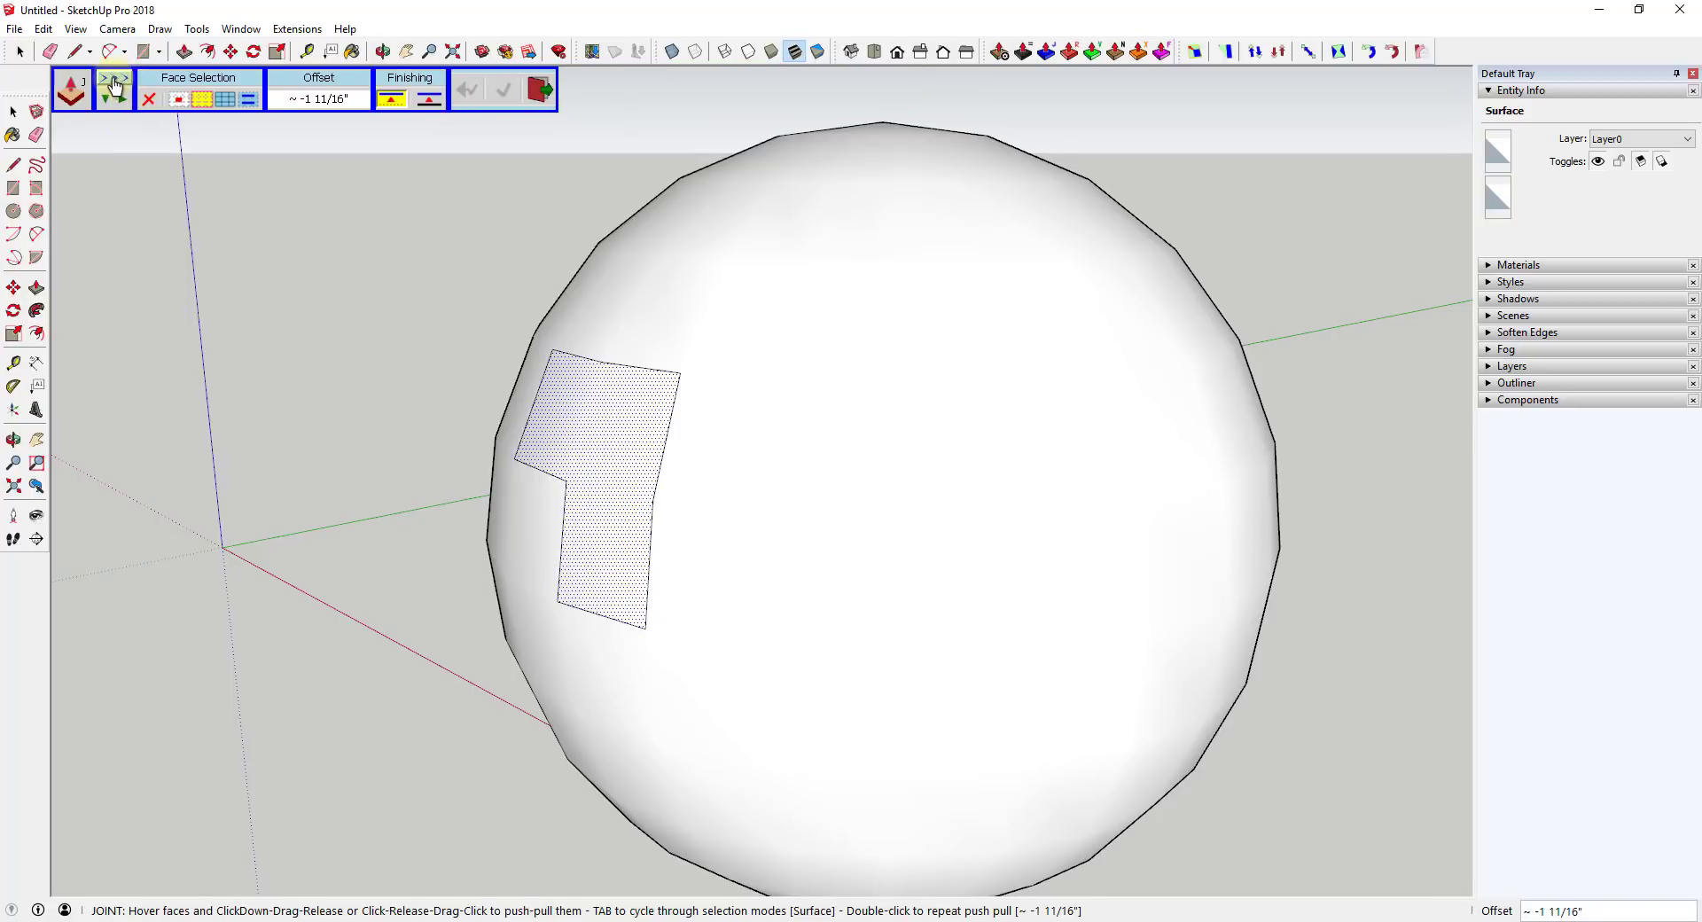
left_click(117, 80)
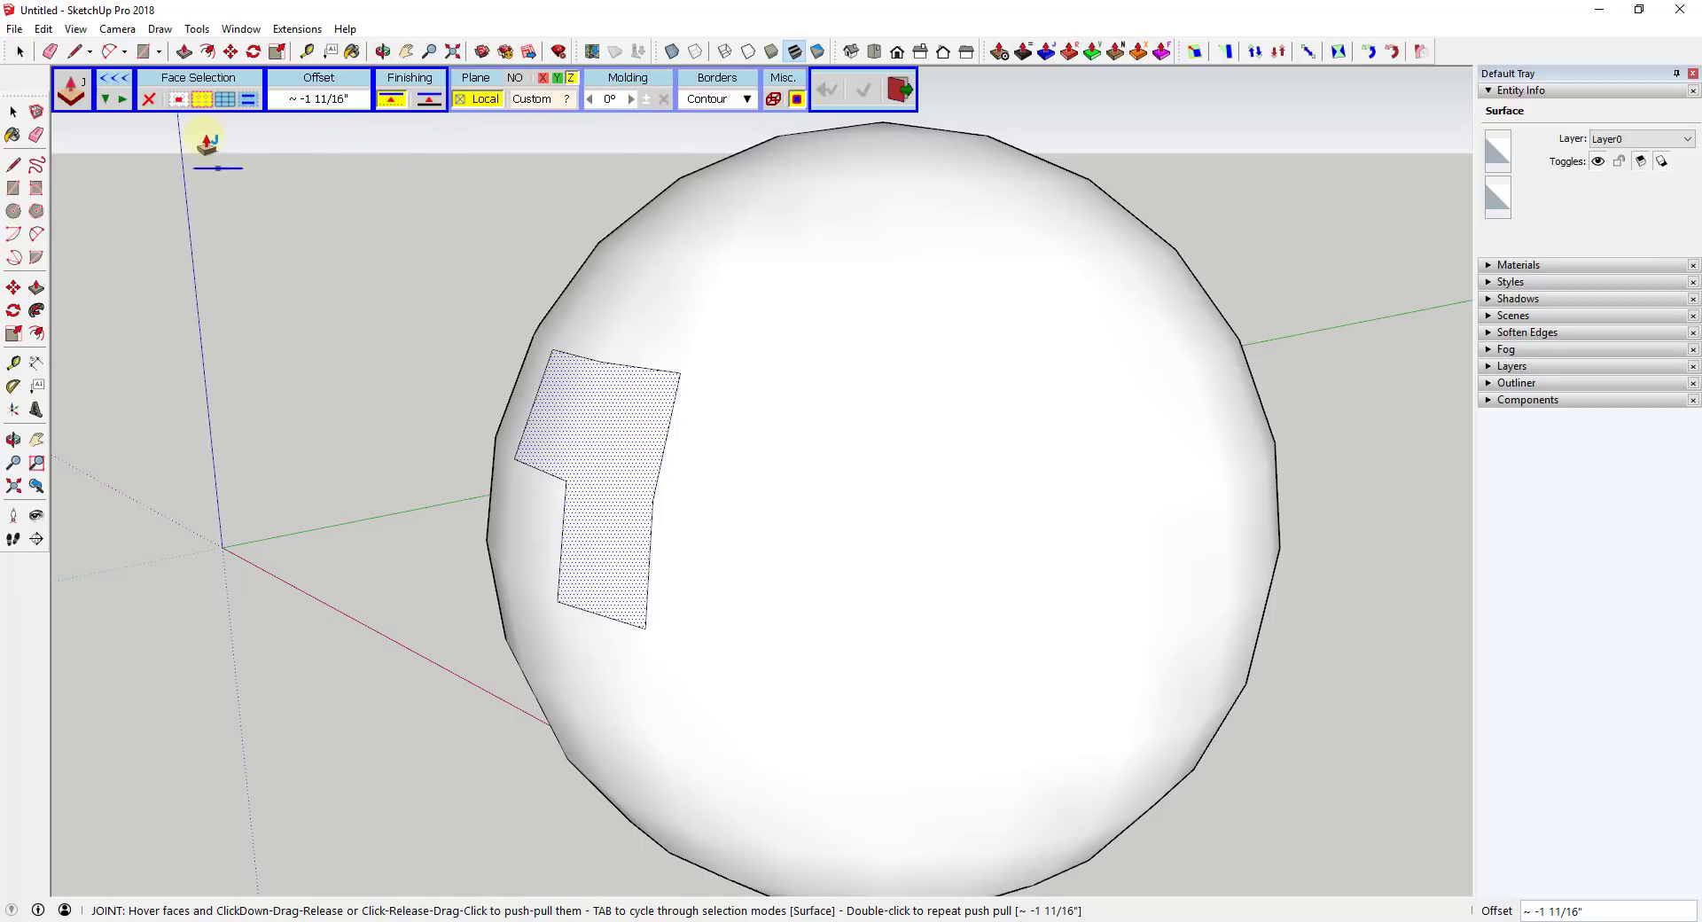
left_click(513, 80)
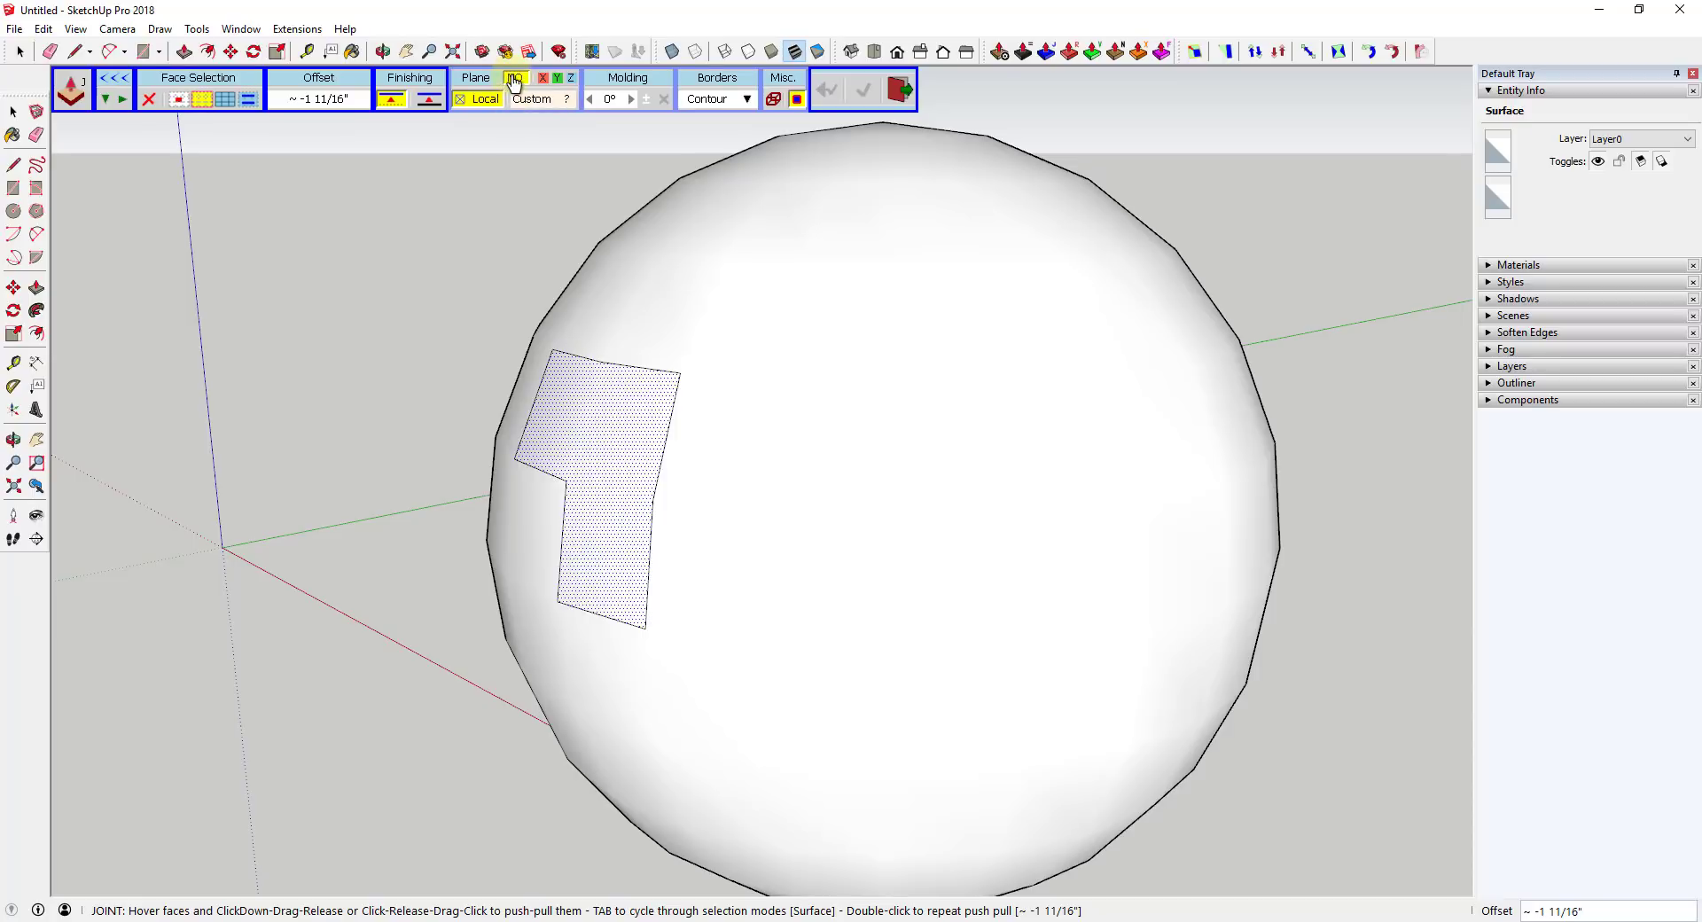
- Choose Thicken and pull the L patch outward about 1 3/16" into a curved slab
middle_click(626, 467)
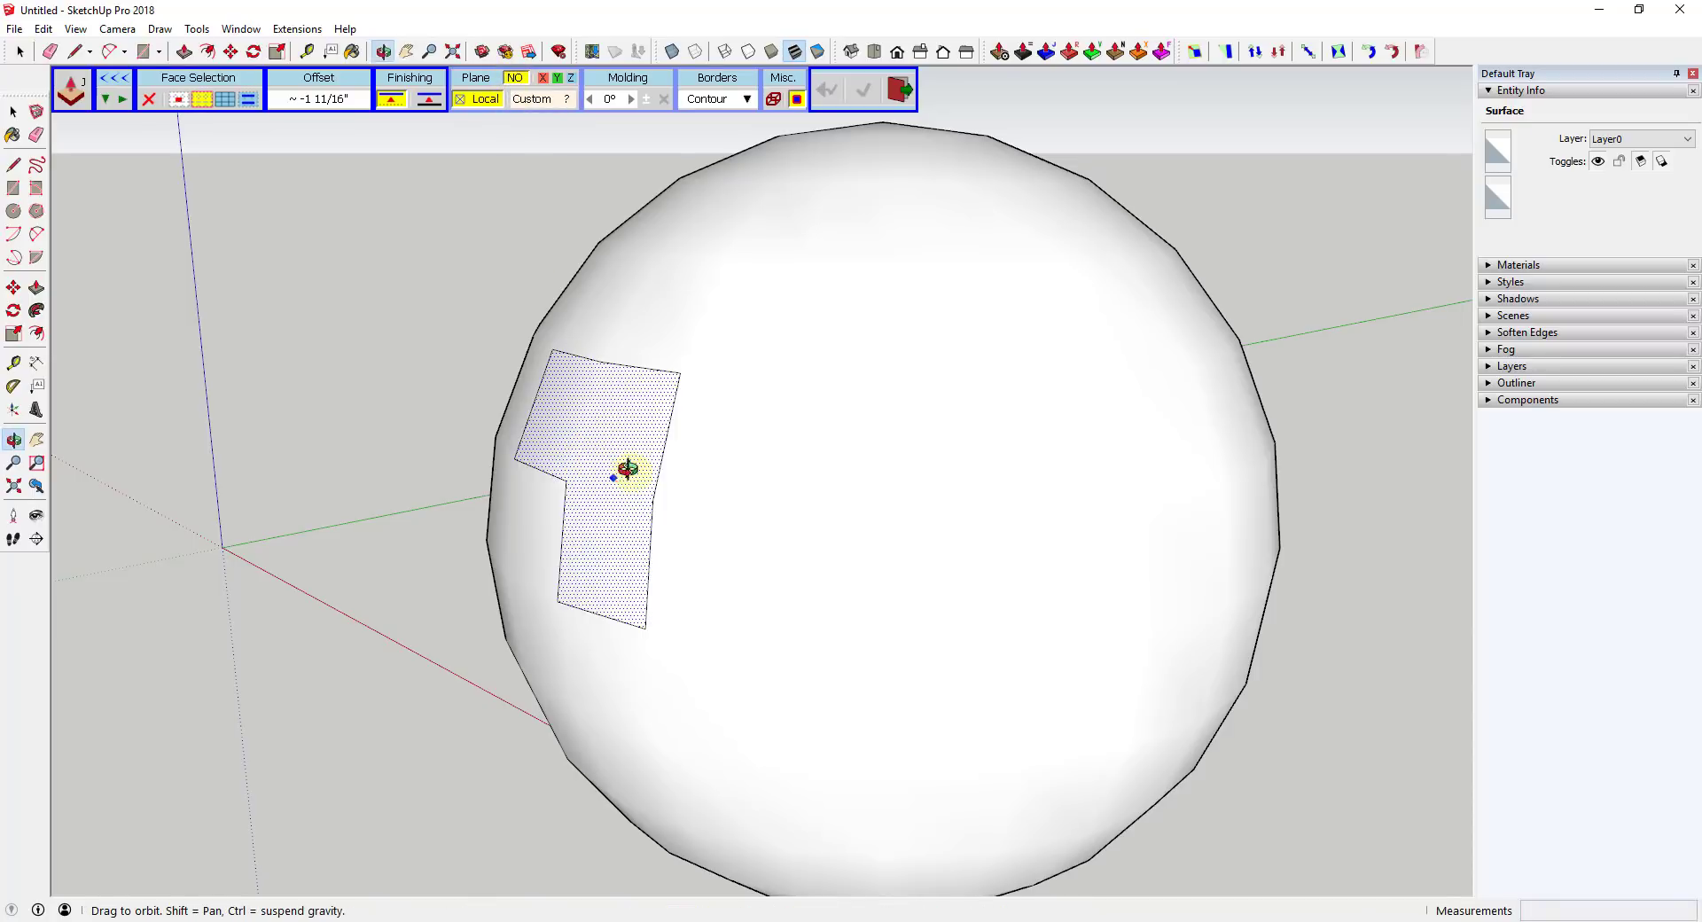
scroll(627, 467, "up", 5)
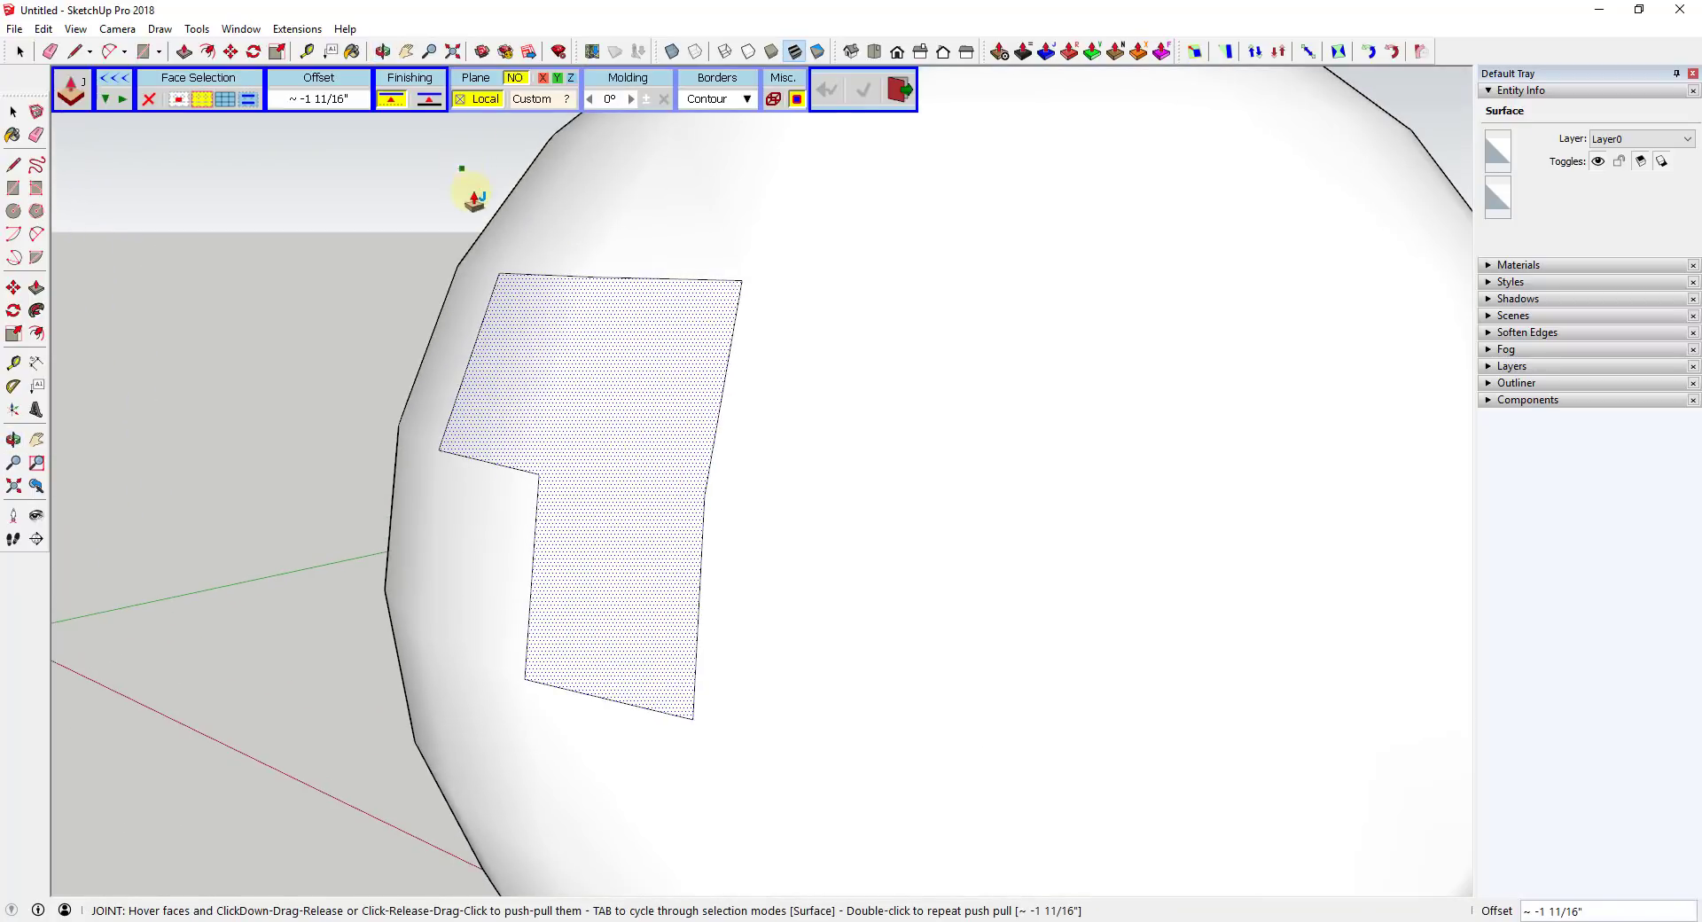
left_click(425, 100)
left_click(634, 470)
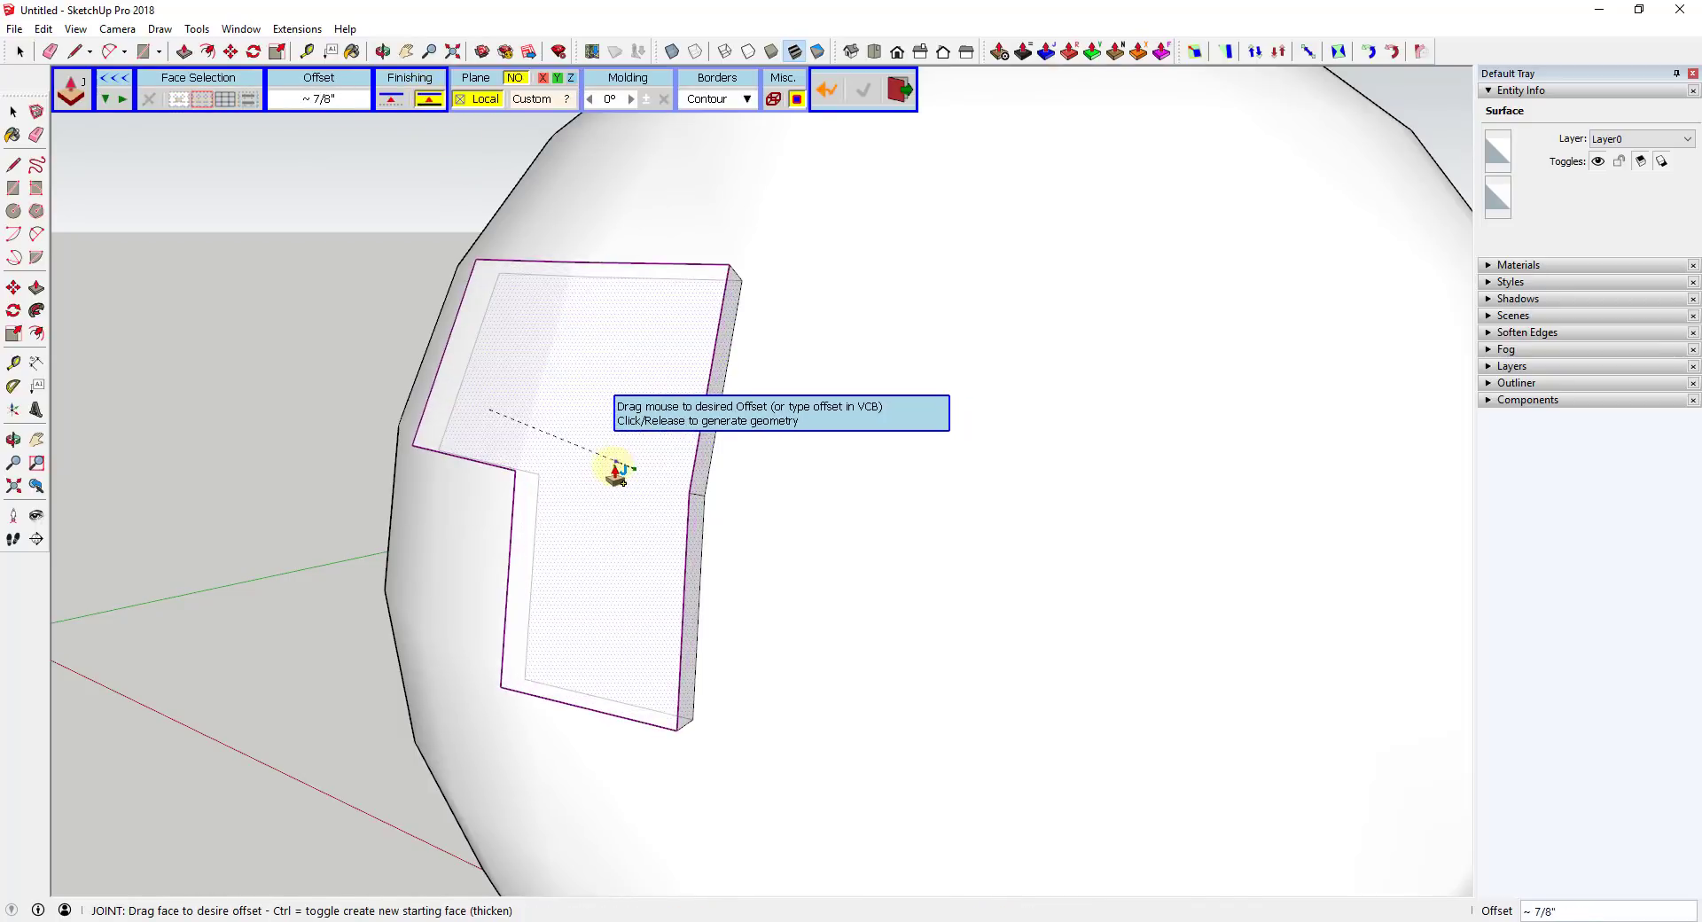
left_click(597, 466)
middle_click_drag(596, 463, 938, 388)
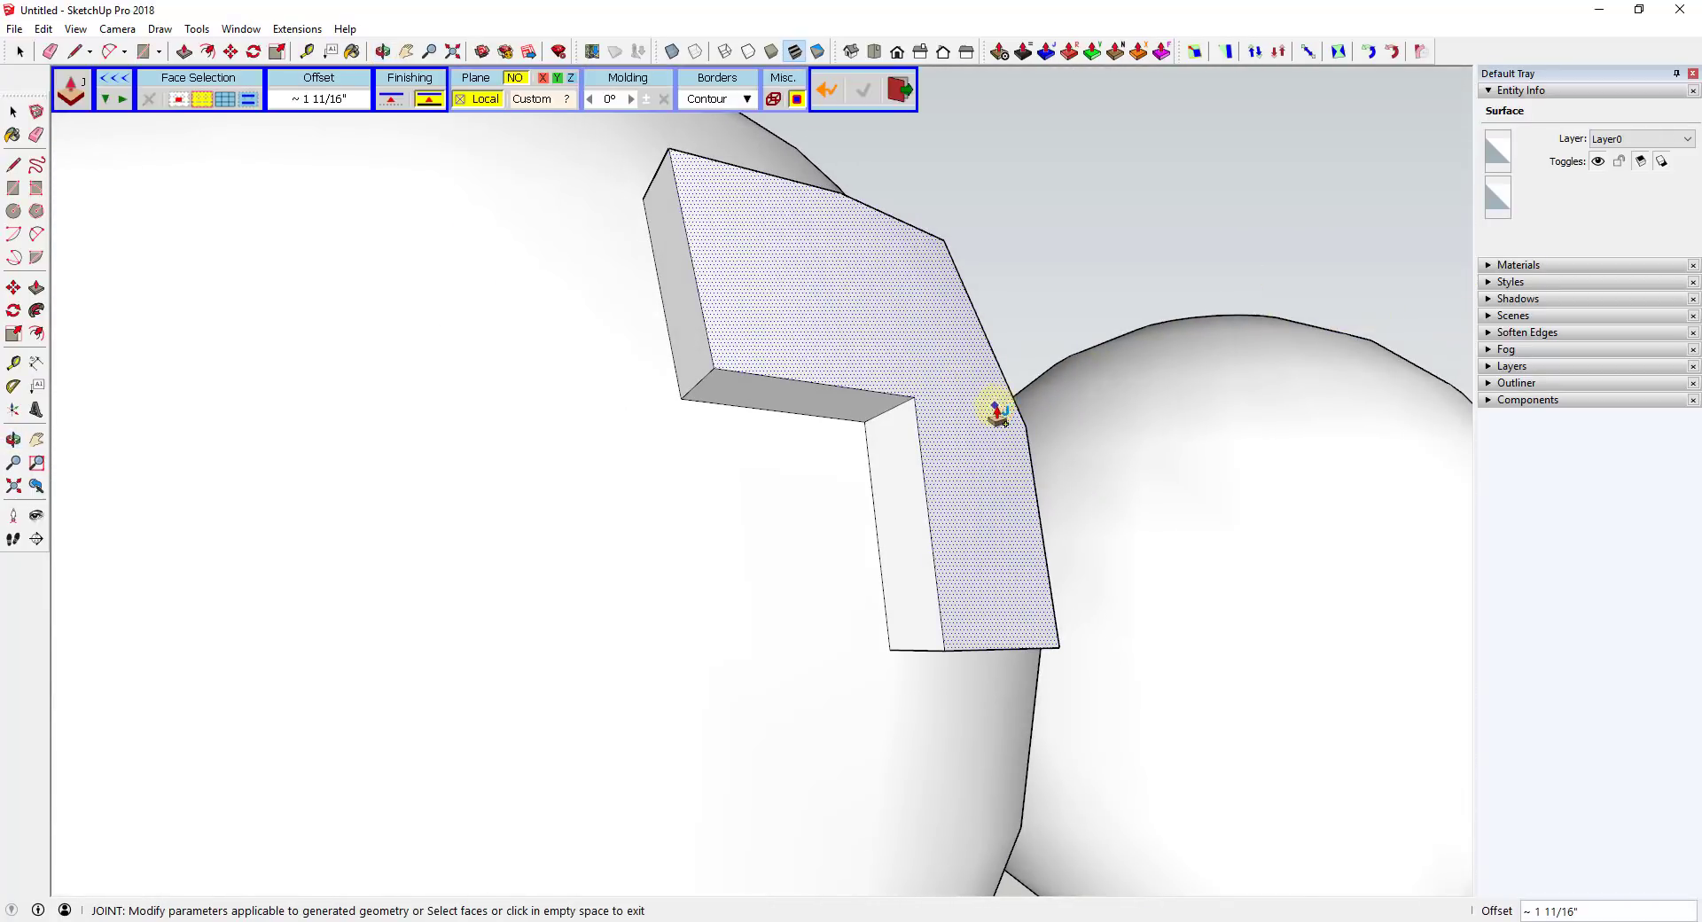
middle_click_drag(992, 407, 471, 441)
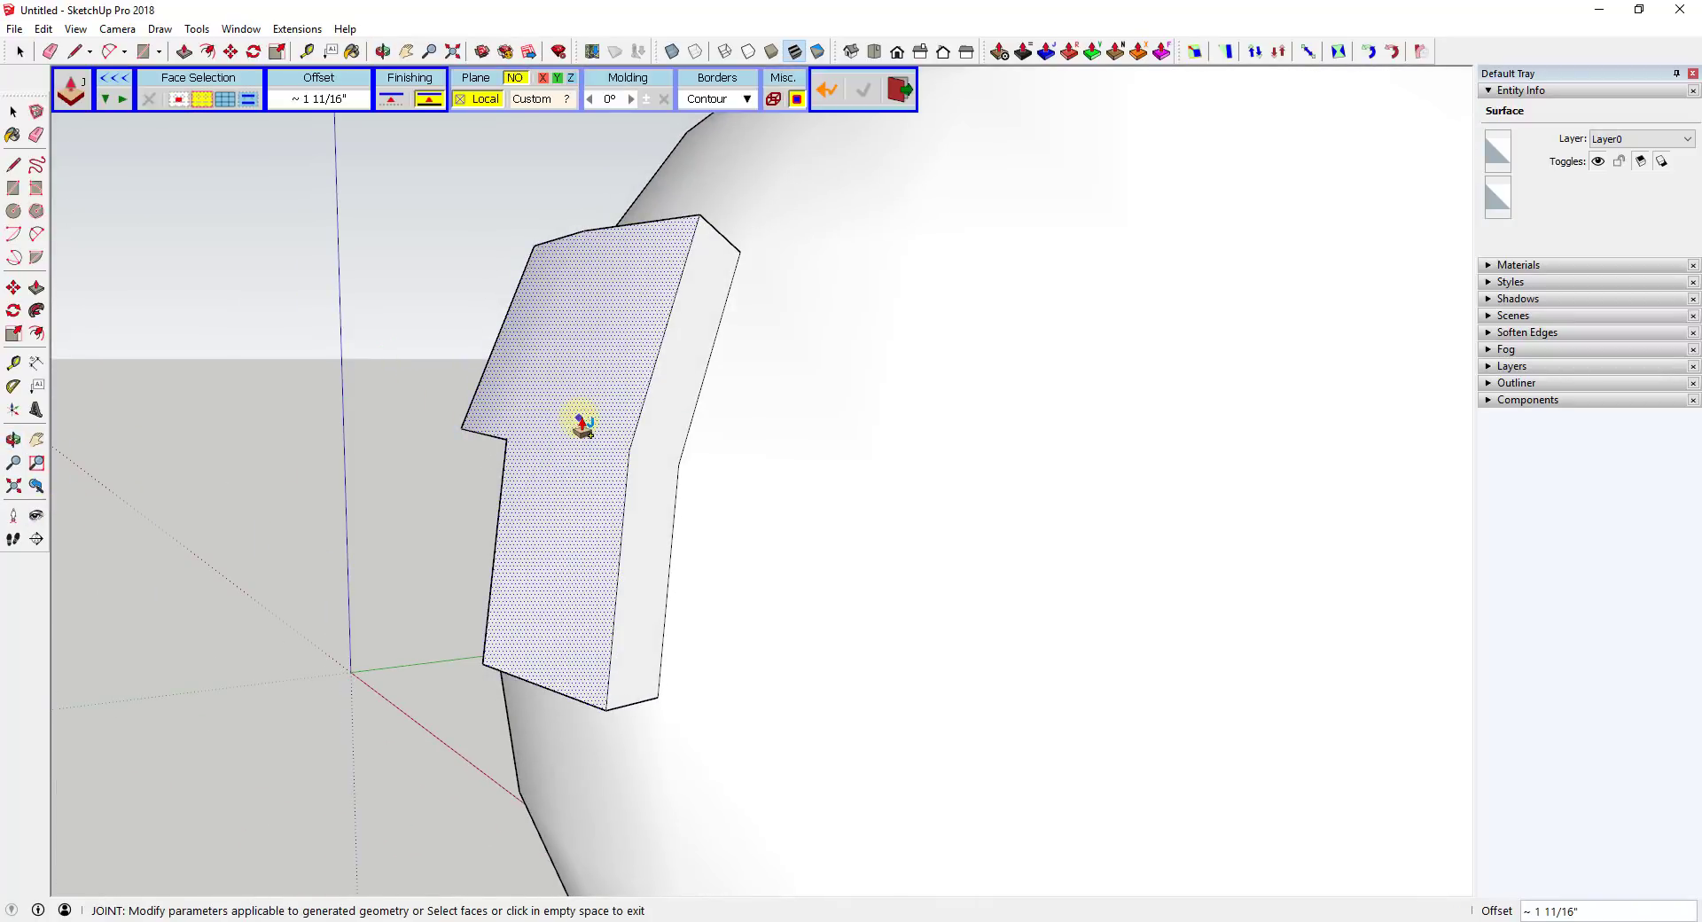
scroll(621, 448, "down", 6)
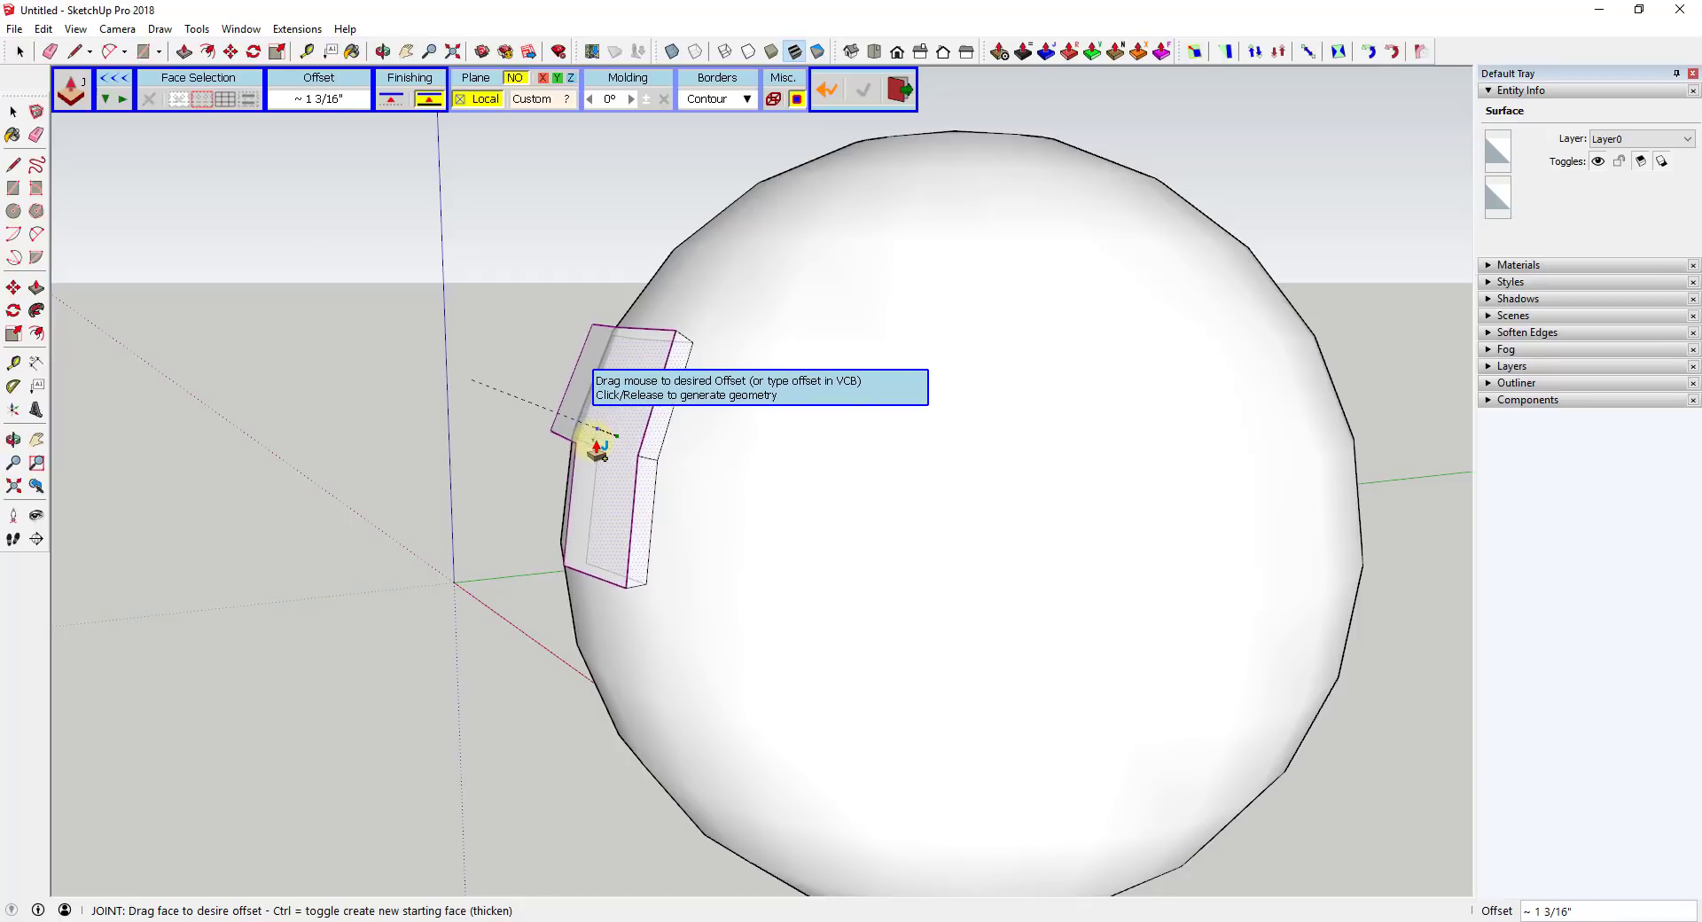
left_click(583, 452)
scroll(647, 448, "up", 3)
middle_click_drag(626, 444, 624, 408)
left_click(625, 406)
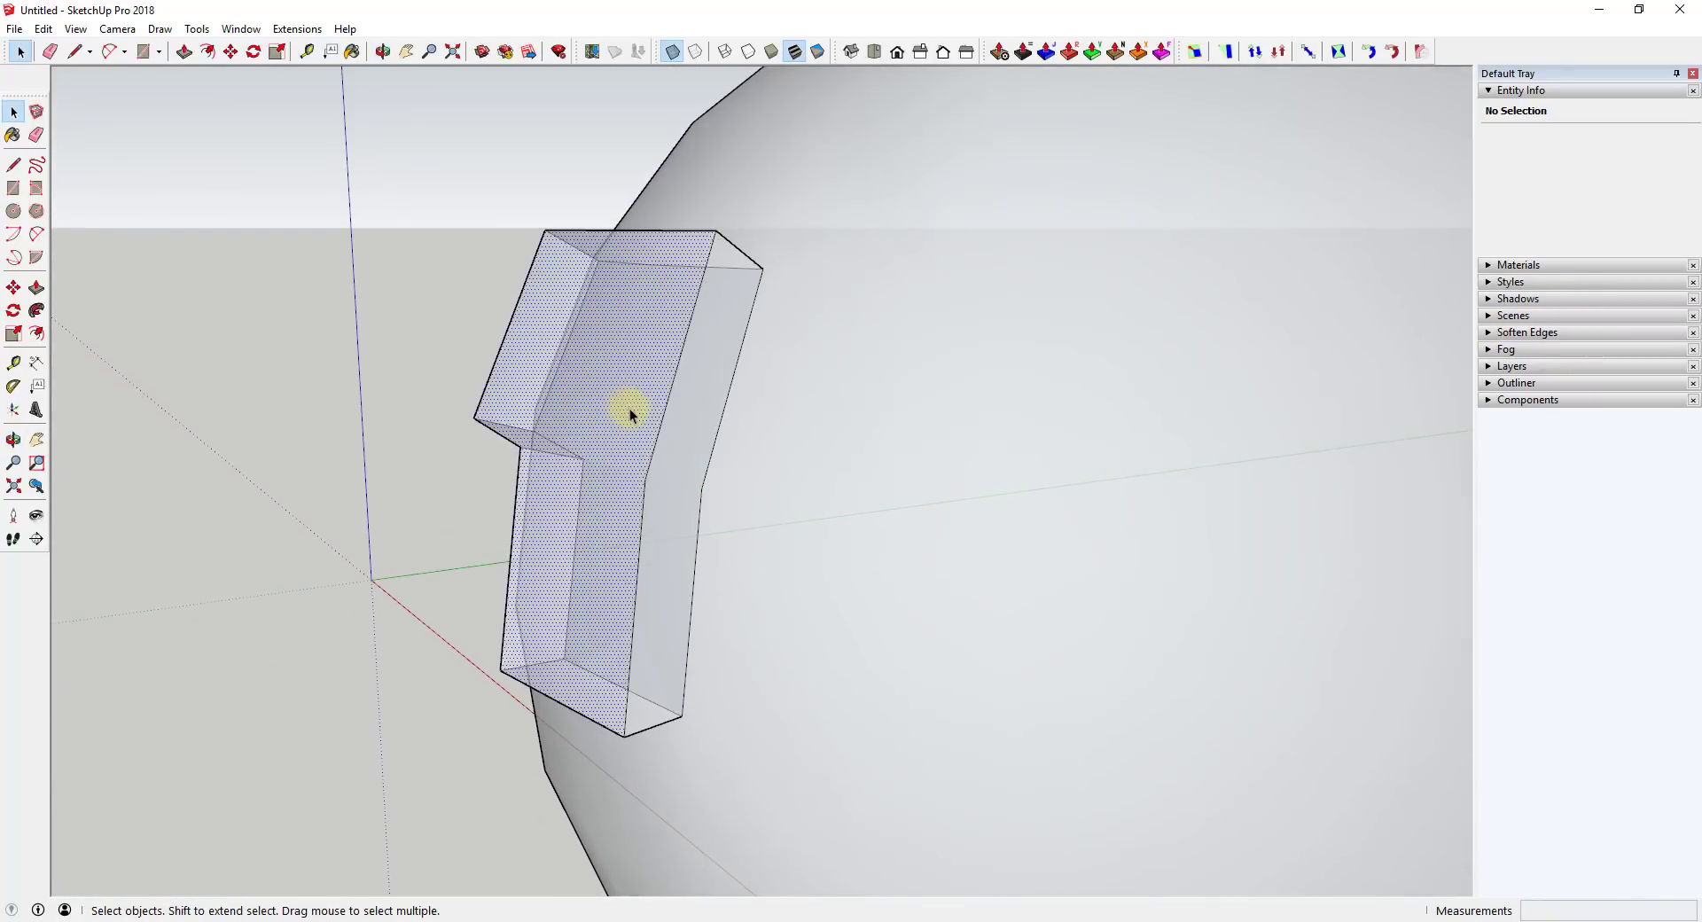
right_click(607, 397)
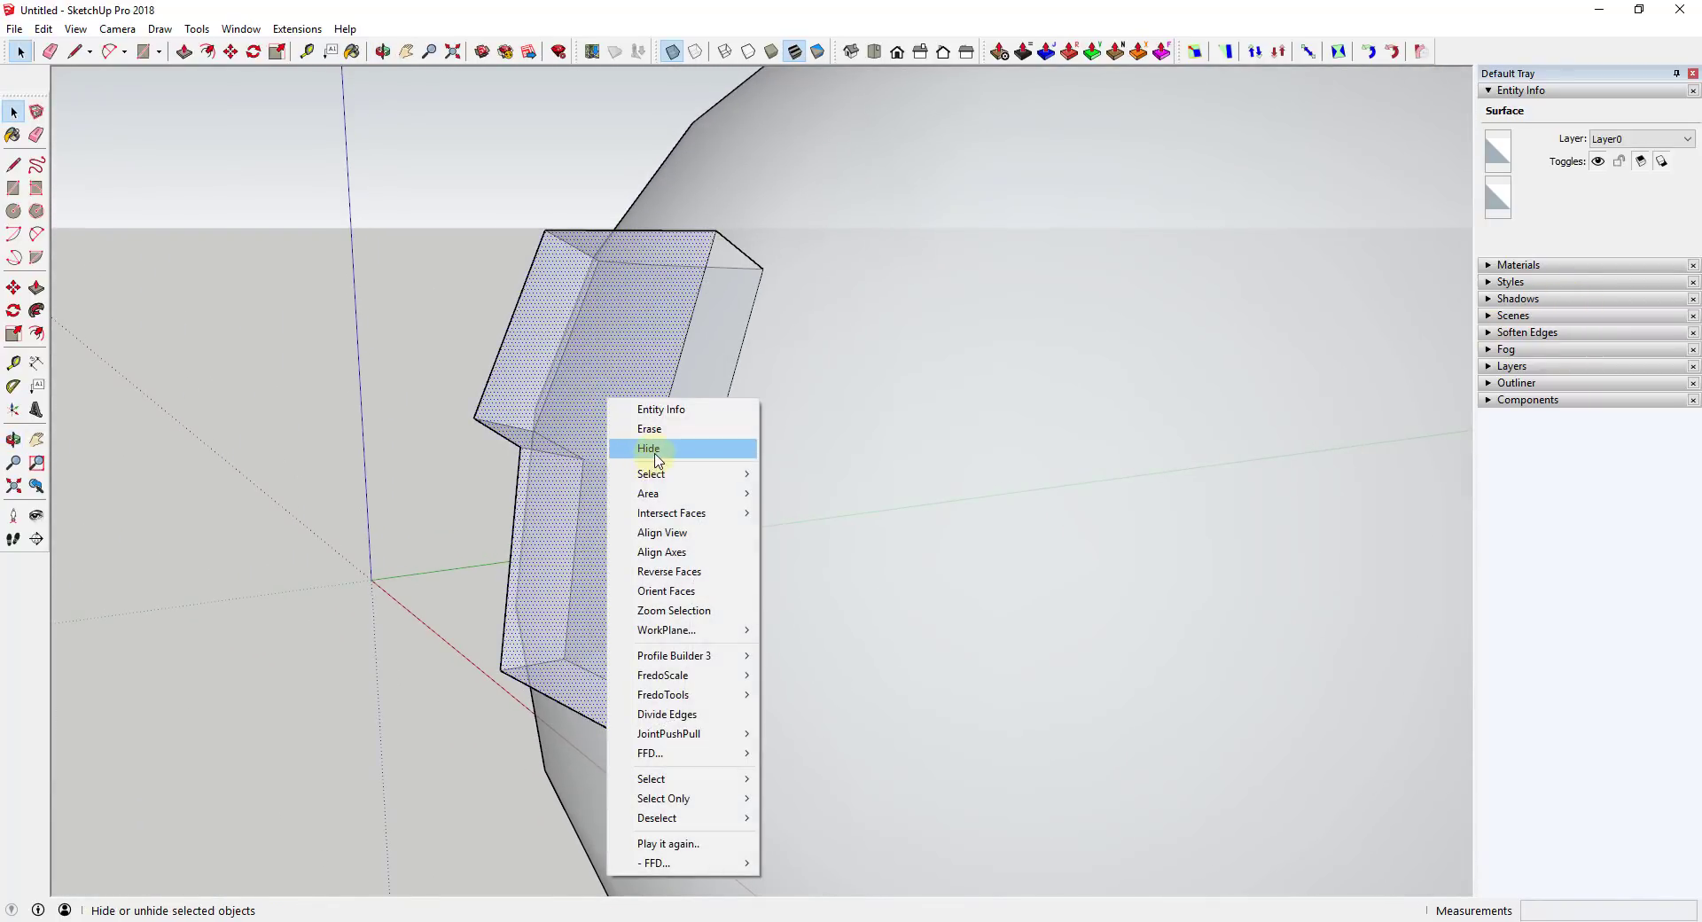
left_click(647, 448)
middle_click_drag(538, 448, 848, 386)
left_click(848, 387)
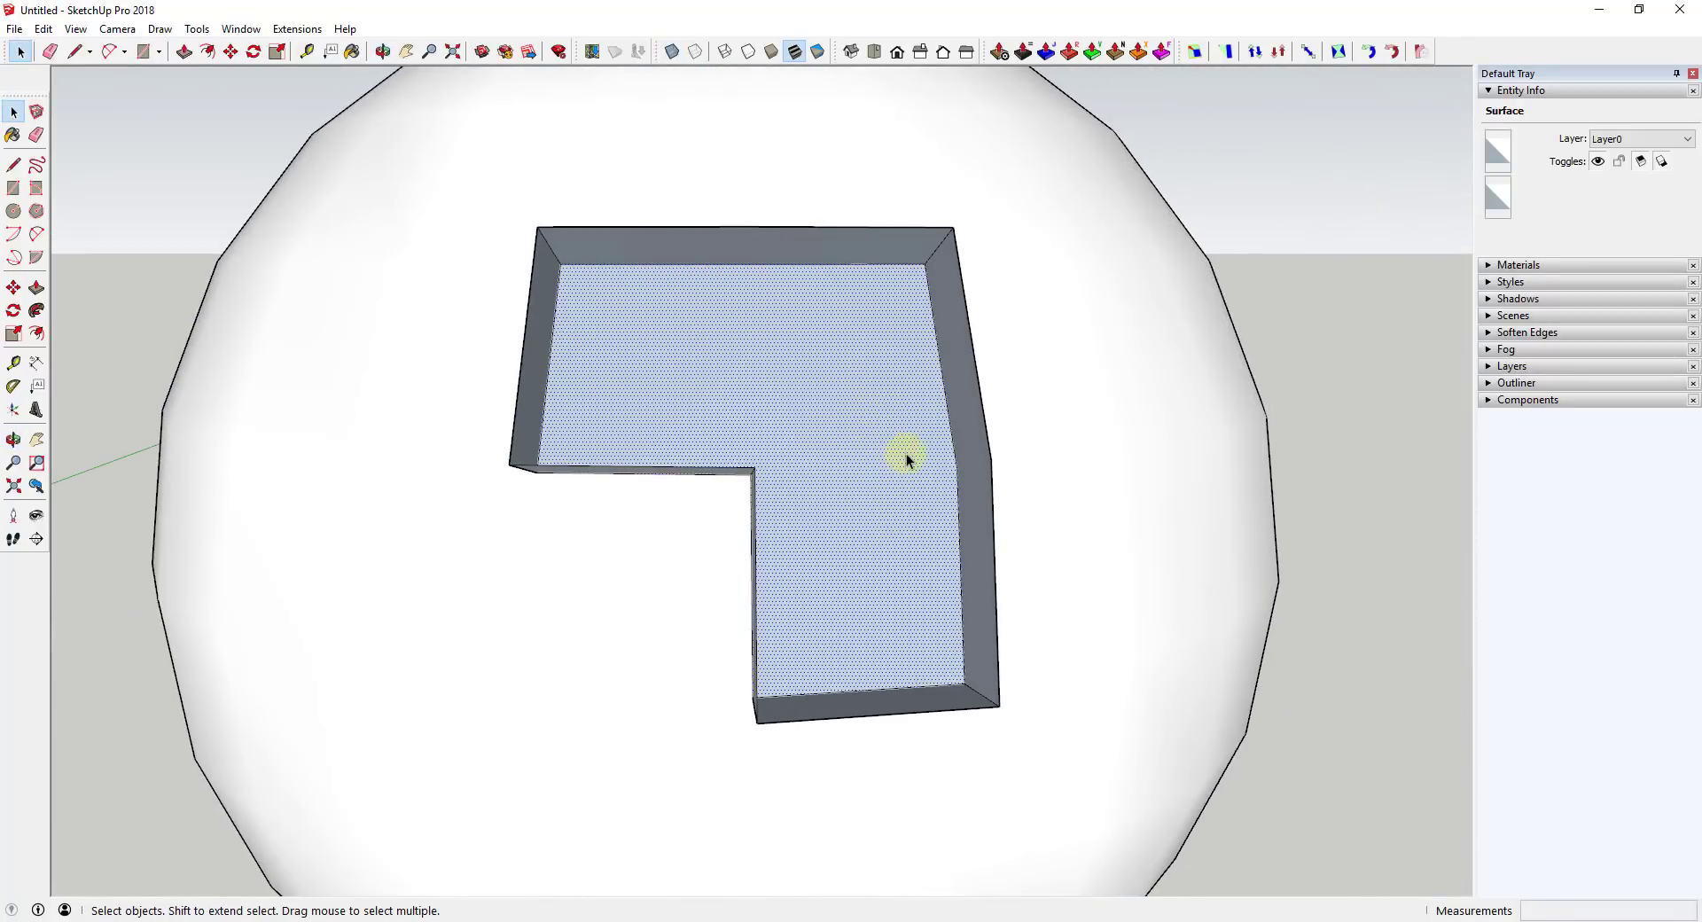
left_click(939, 464, "shift")
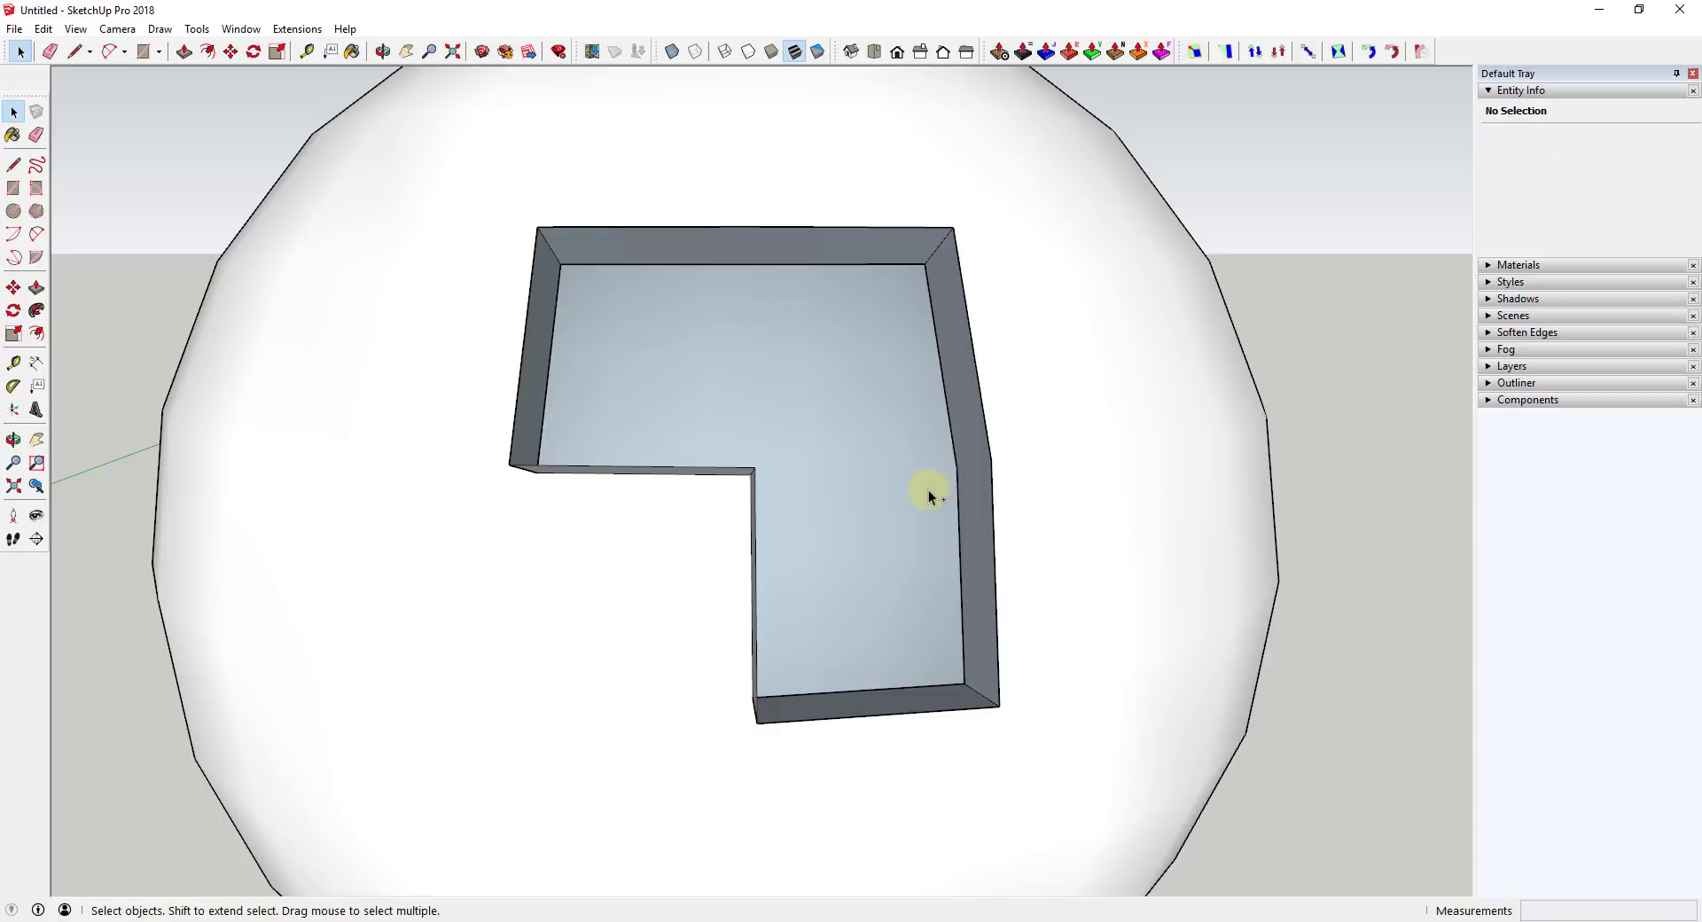
middle_click_drag(925, 494, 824, 523)
left_click(44, 29)
left_click(323, 320)
middle_click_drag(1046, 540, 697, 475)
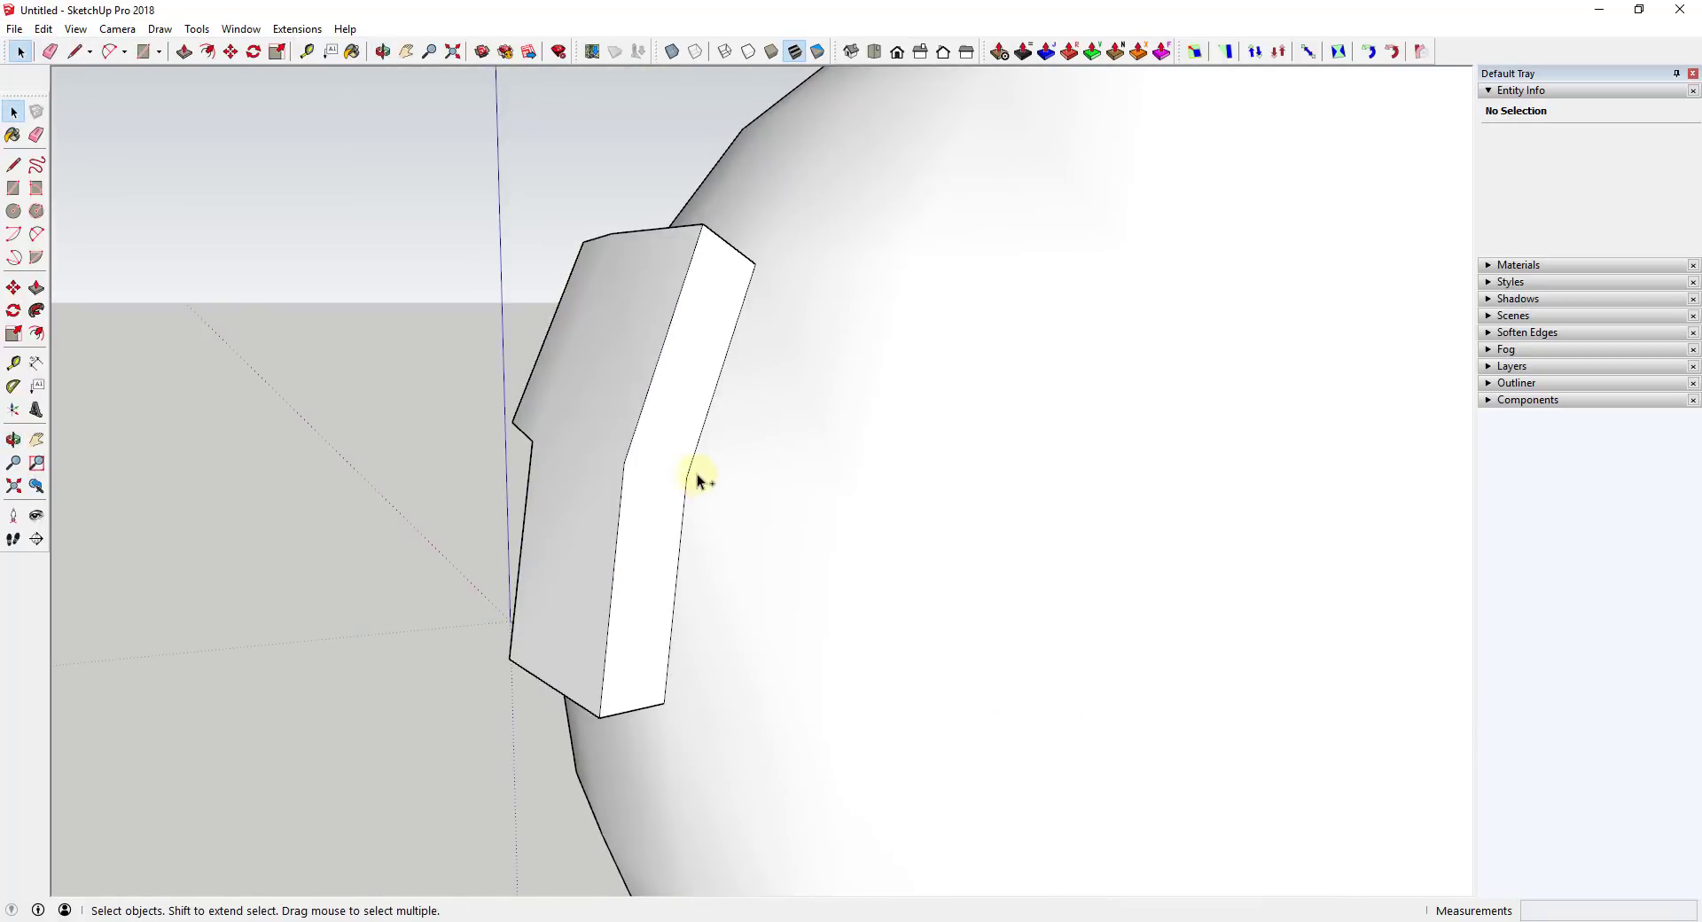
- Undo the outward slab and reselect only the L-shaped patch
key("ctrl+z")
key("ctrl+z")
key("ctrl+z")
left_click(670, 381)
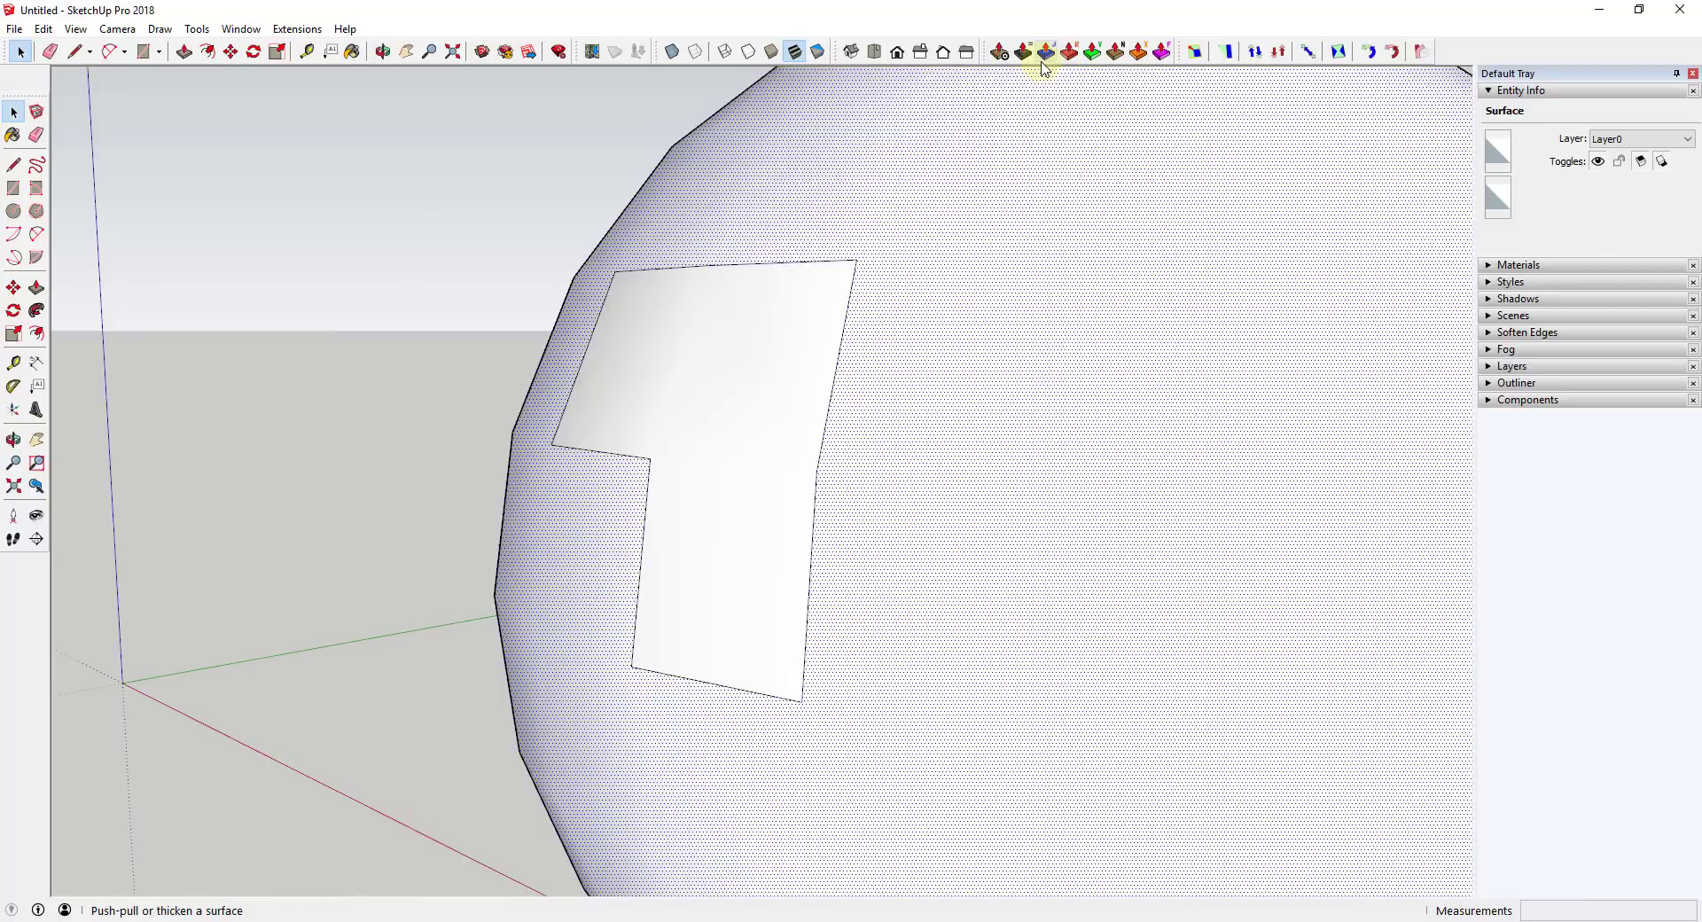
left_click(1046, 53)
left_click(725, 458)
key("space")
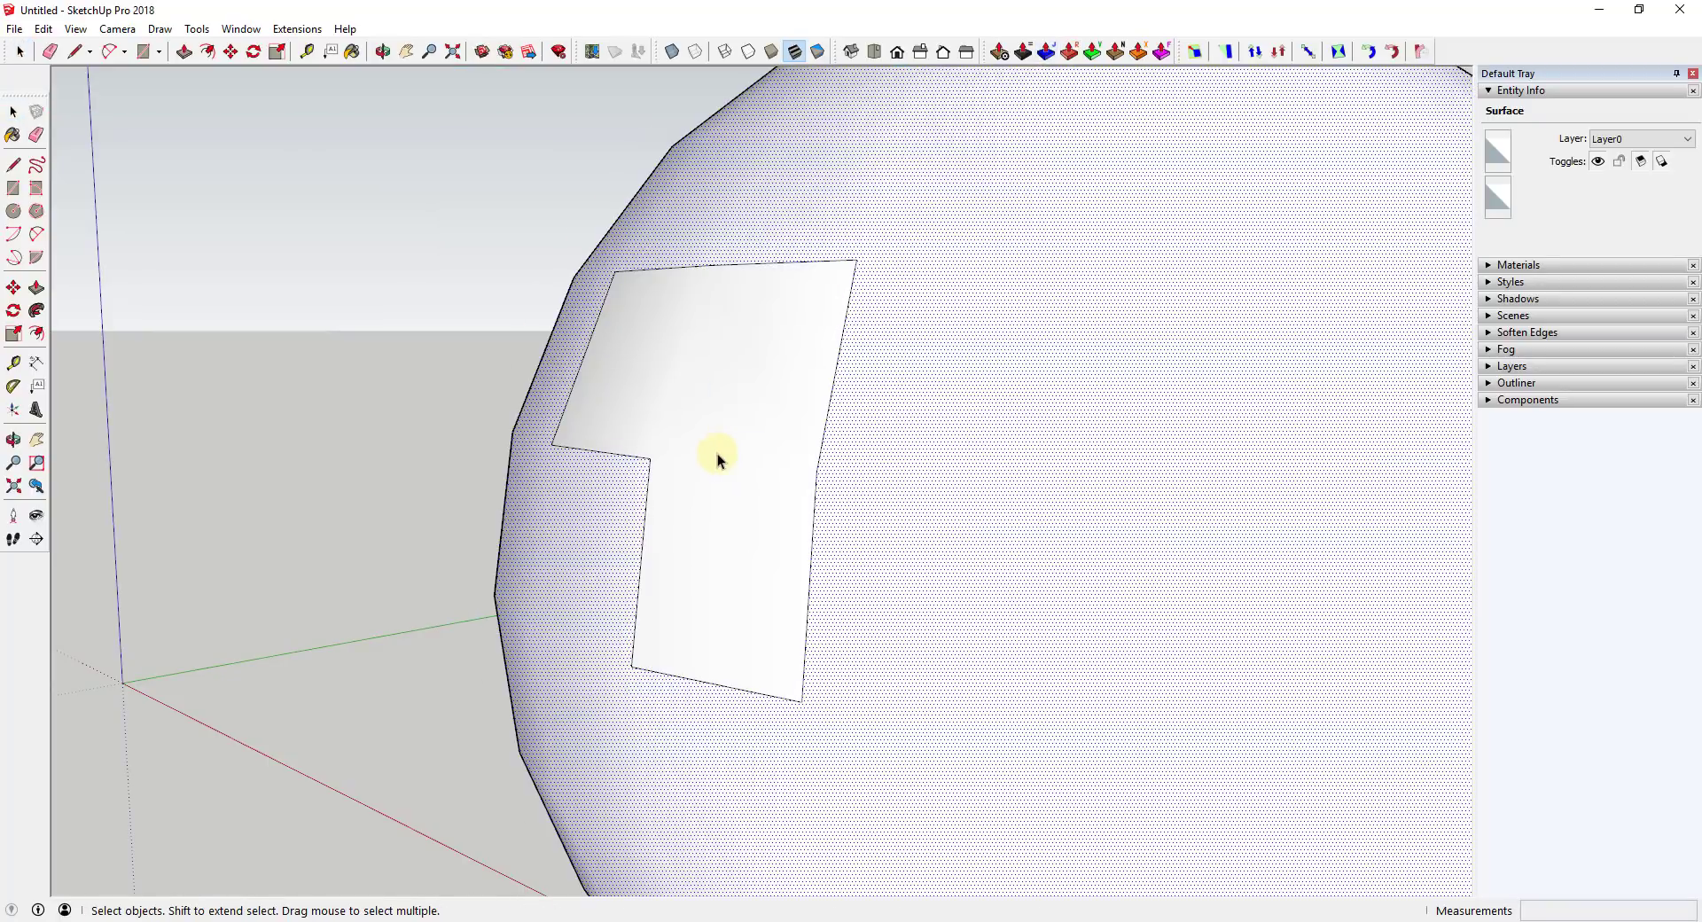
scroll(700, 372, "up", 2)
left_click(722, 422)
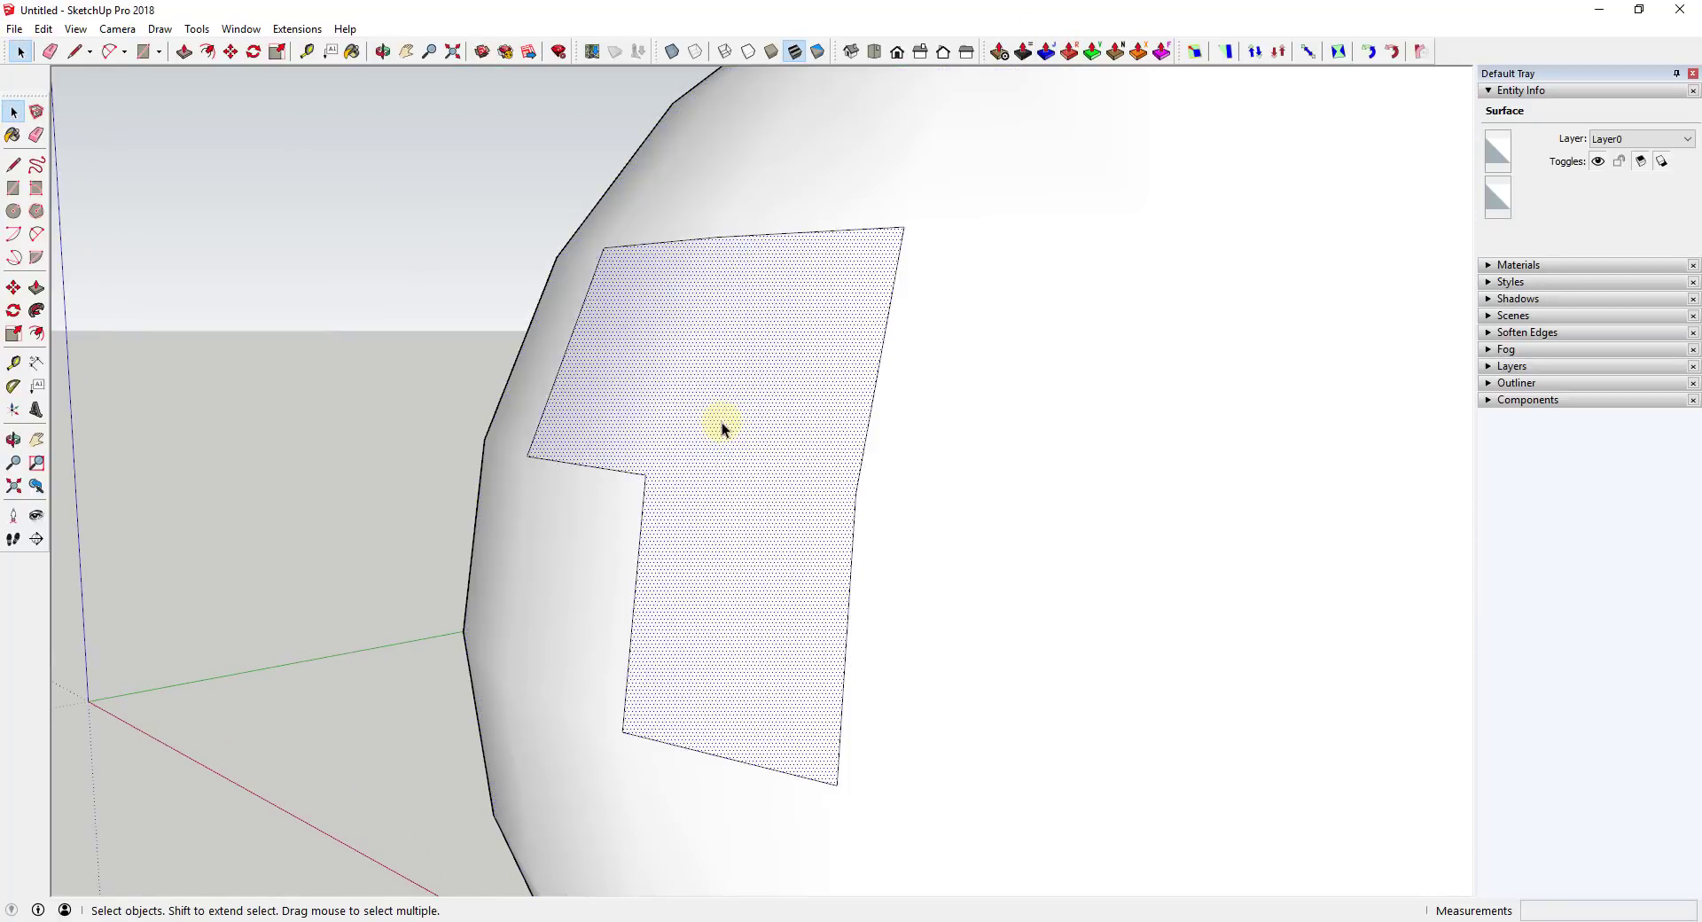
scroll(630, 406, "down", 3)
middle_click_drag(747, 411, 798, 384)
- Run Joint Push Pull with Thicken, sinking the L patch about 1 13/16" inward
left_click(1047, 55)
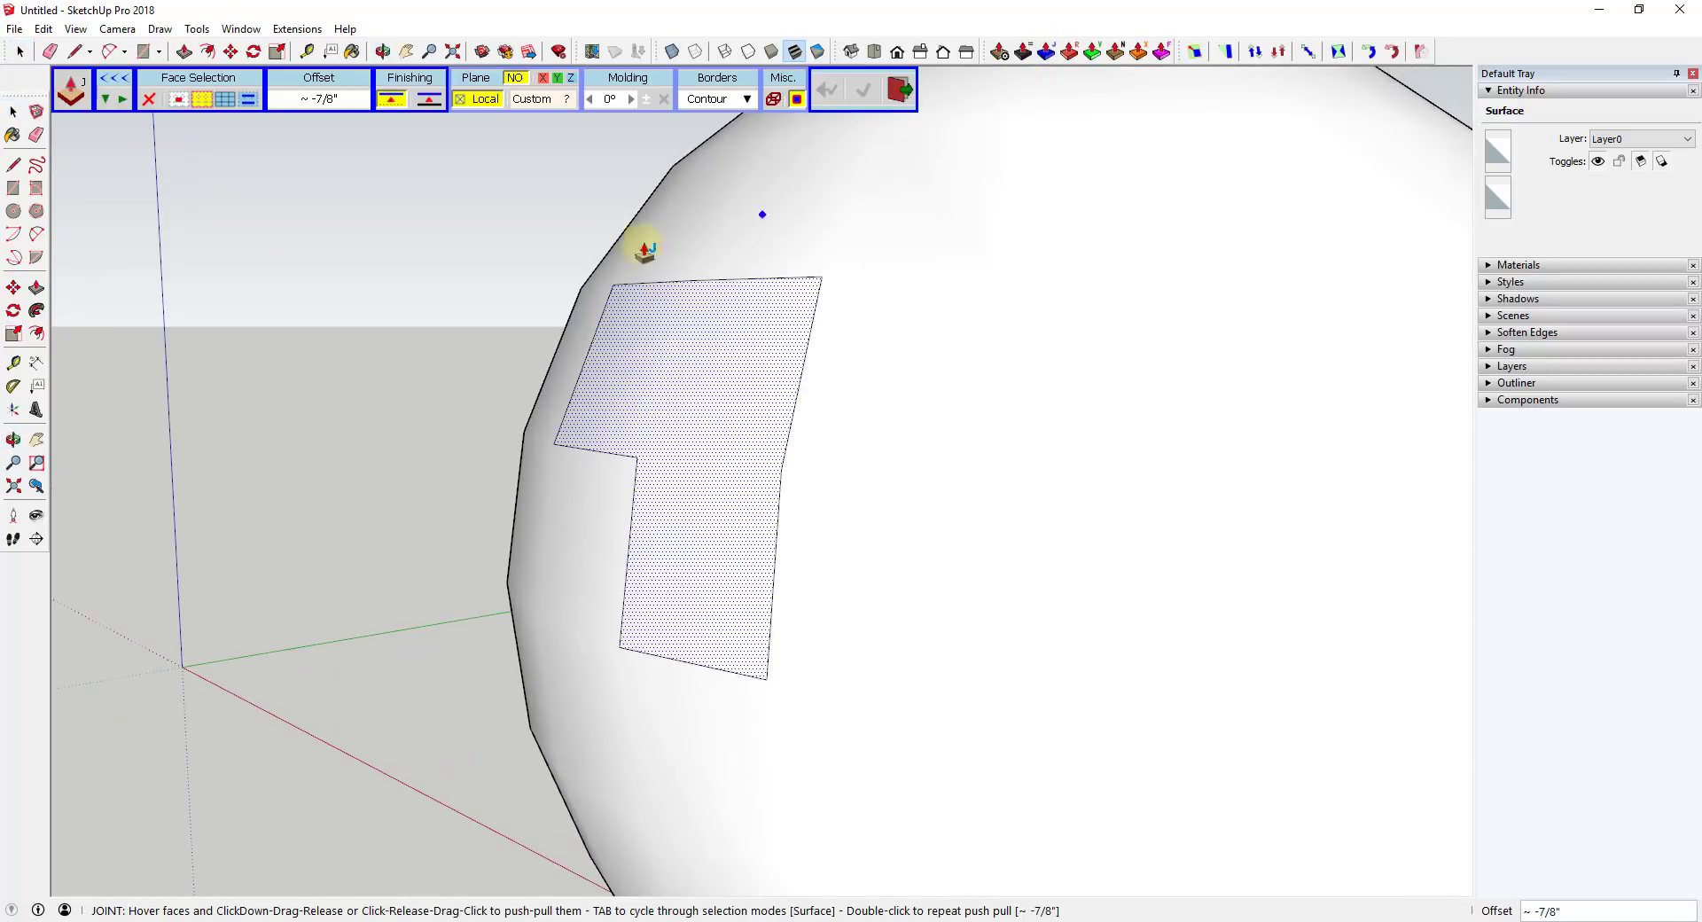
left_click(426, 100)
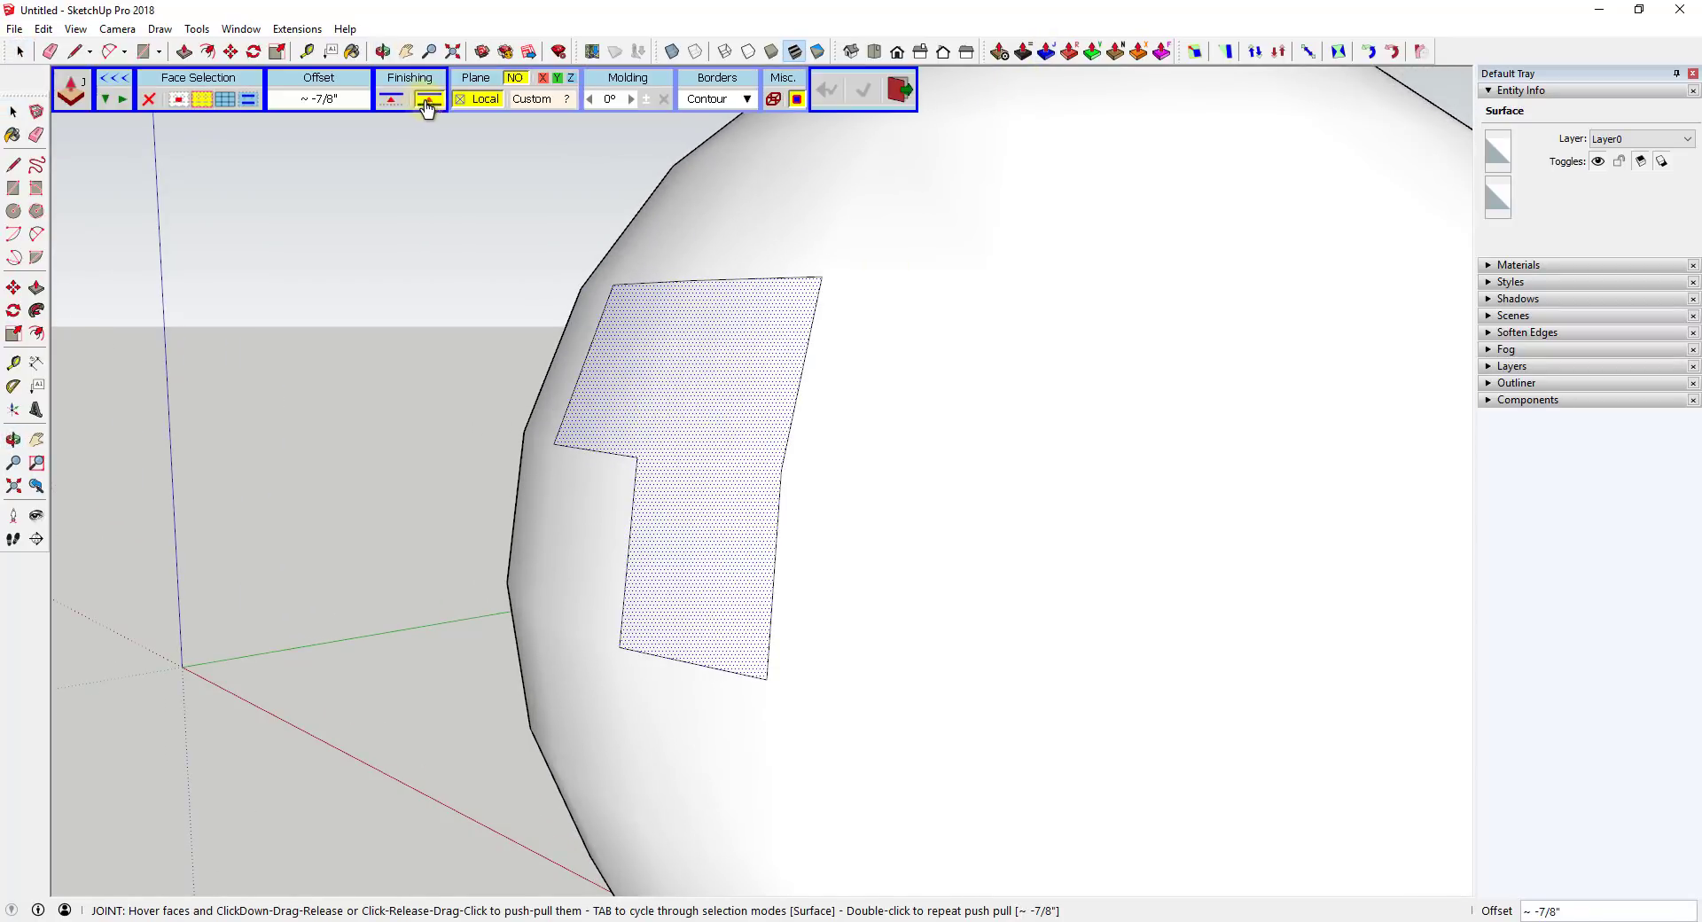
left_click_drag(673, 442, 741, 407)
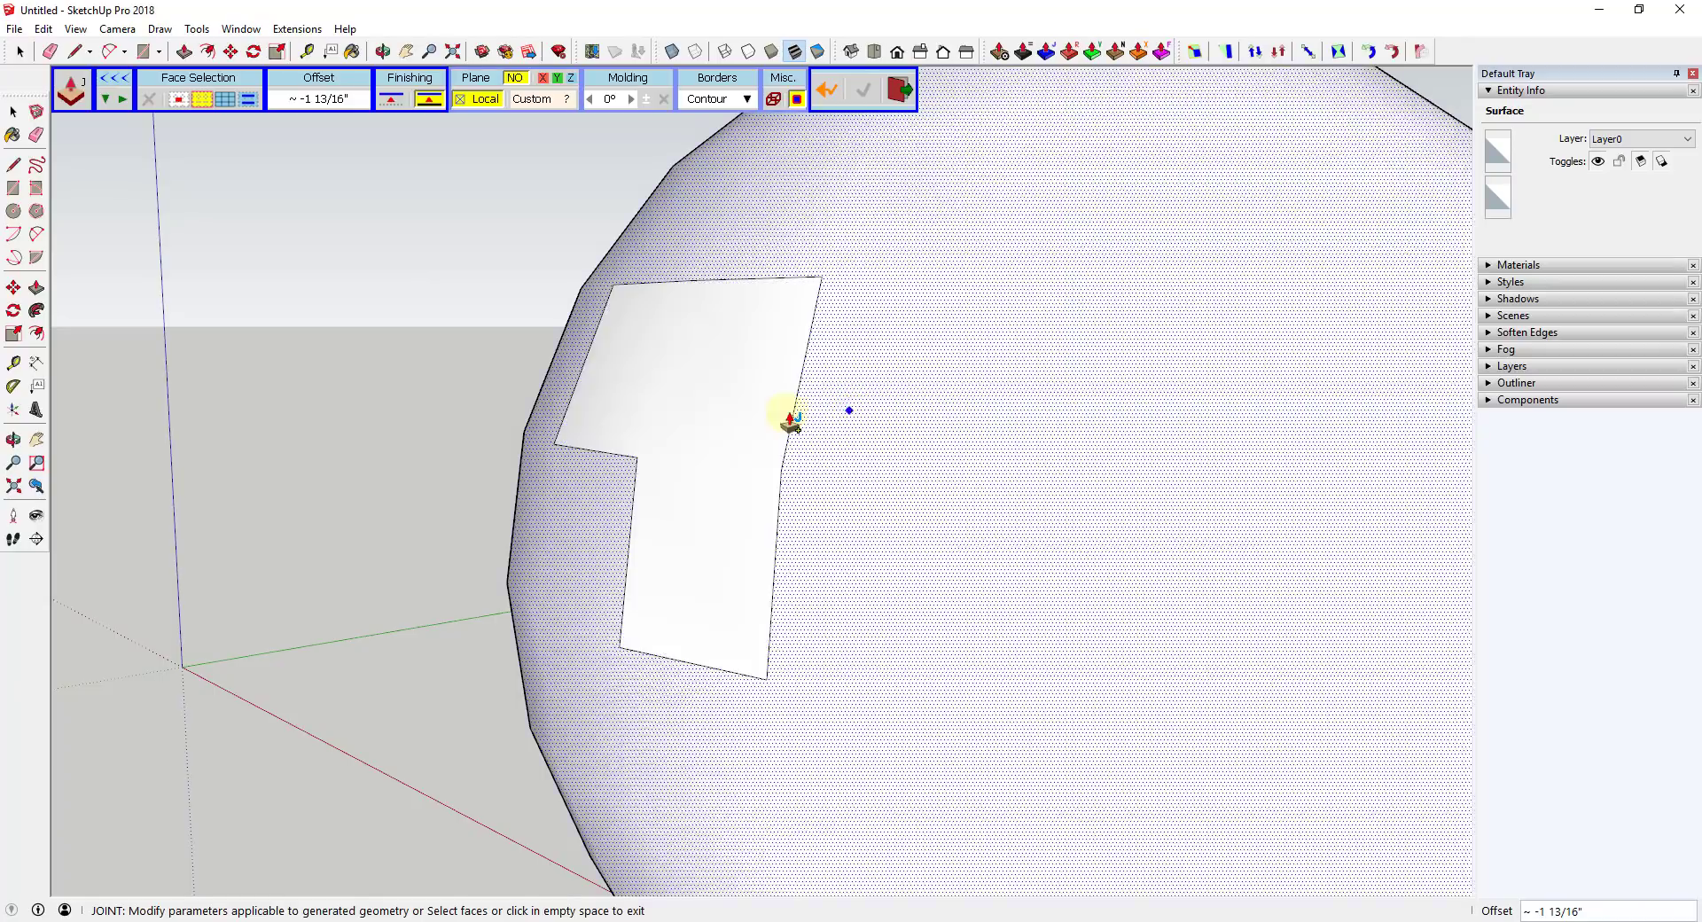
mouse_move(732, 407)
middle_mouse_down()
mouse_move(878, 425)
mouse_move(747, 417)
middle_mouse_up()
- Delete the recess's cover face to look inside, then restore it
key("space")
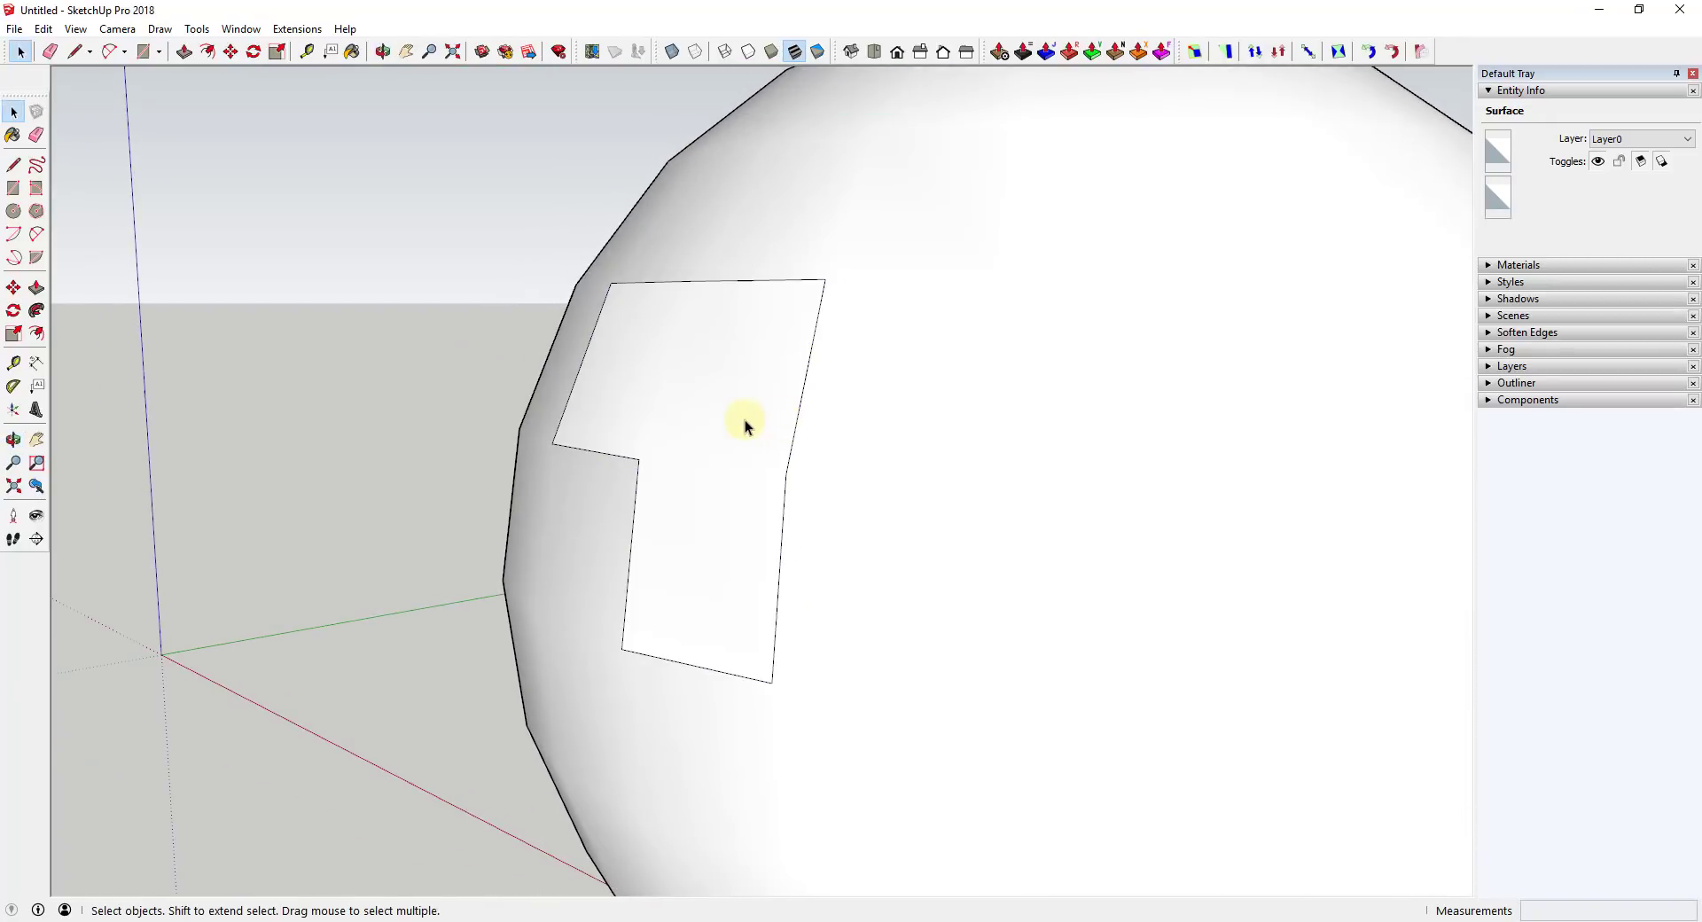
left_click(740, 414)
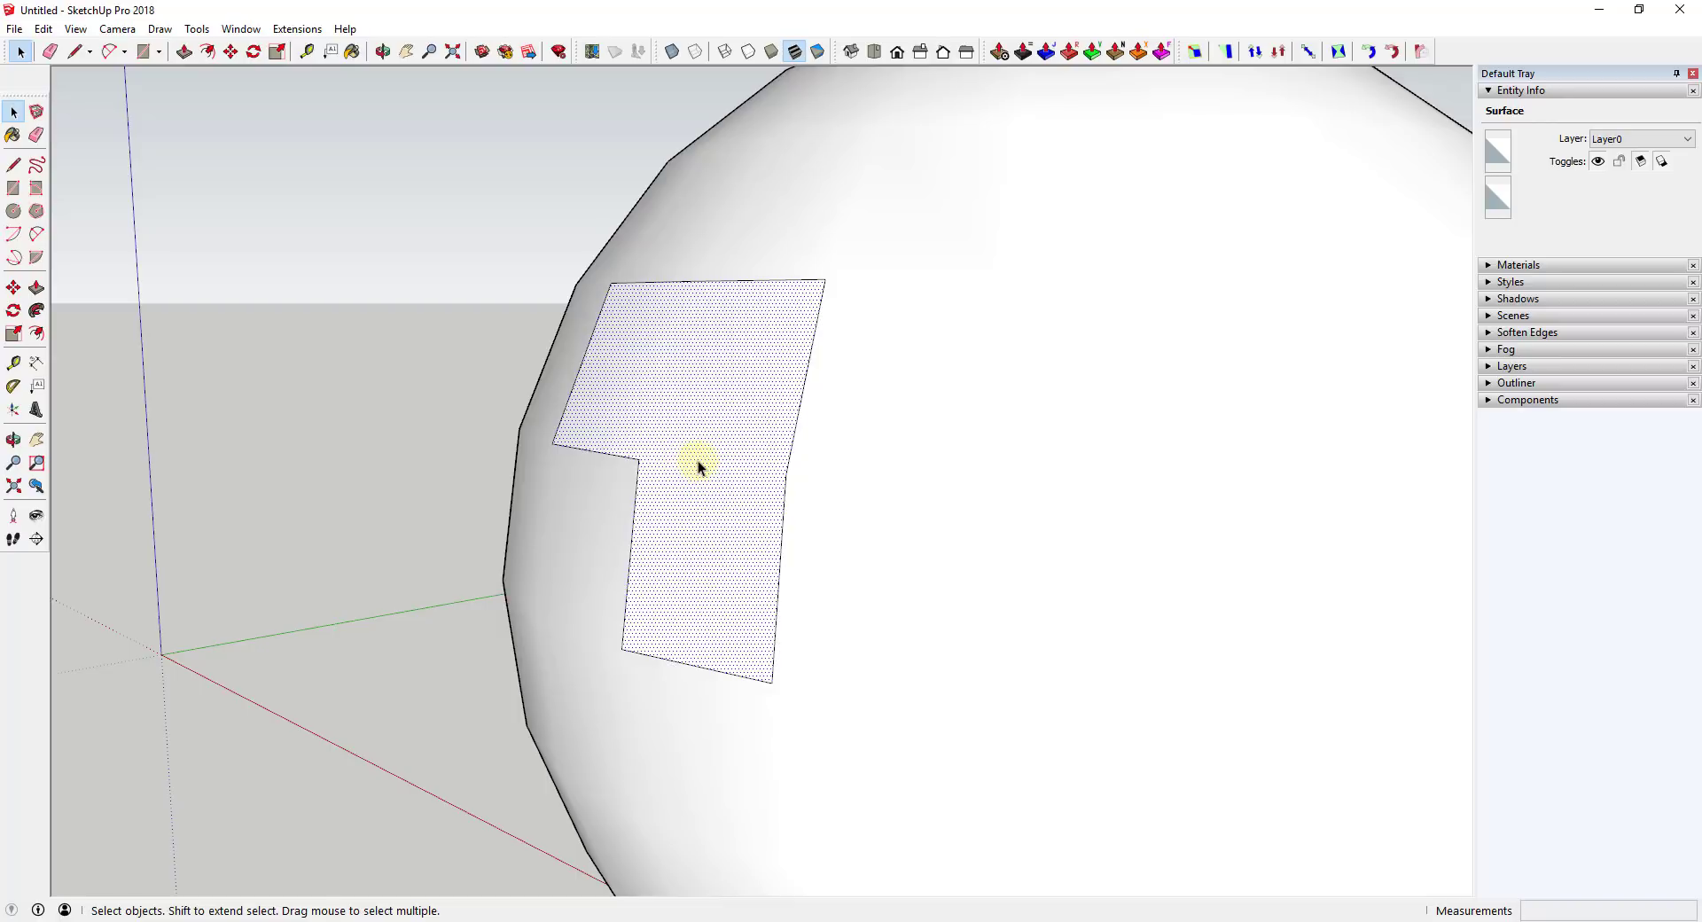
key("Delete")
middle_click_drag(707, 464, 690, 386)
key("ctrl+z")
left_click(690, 387)
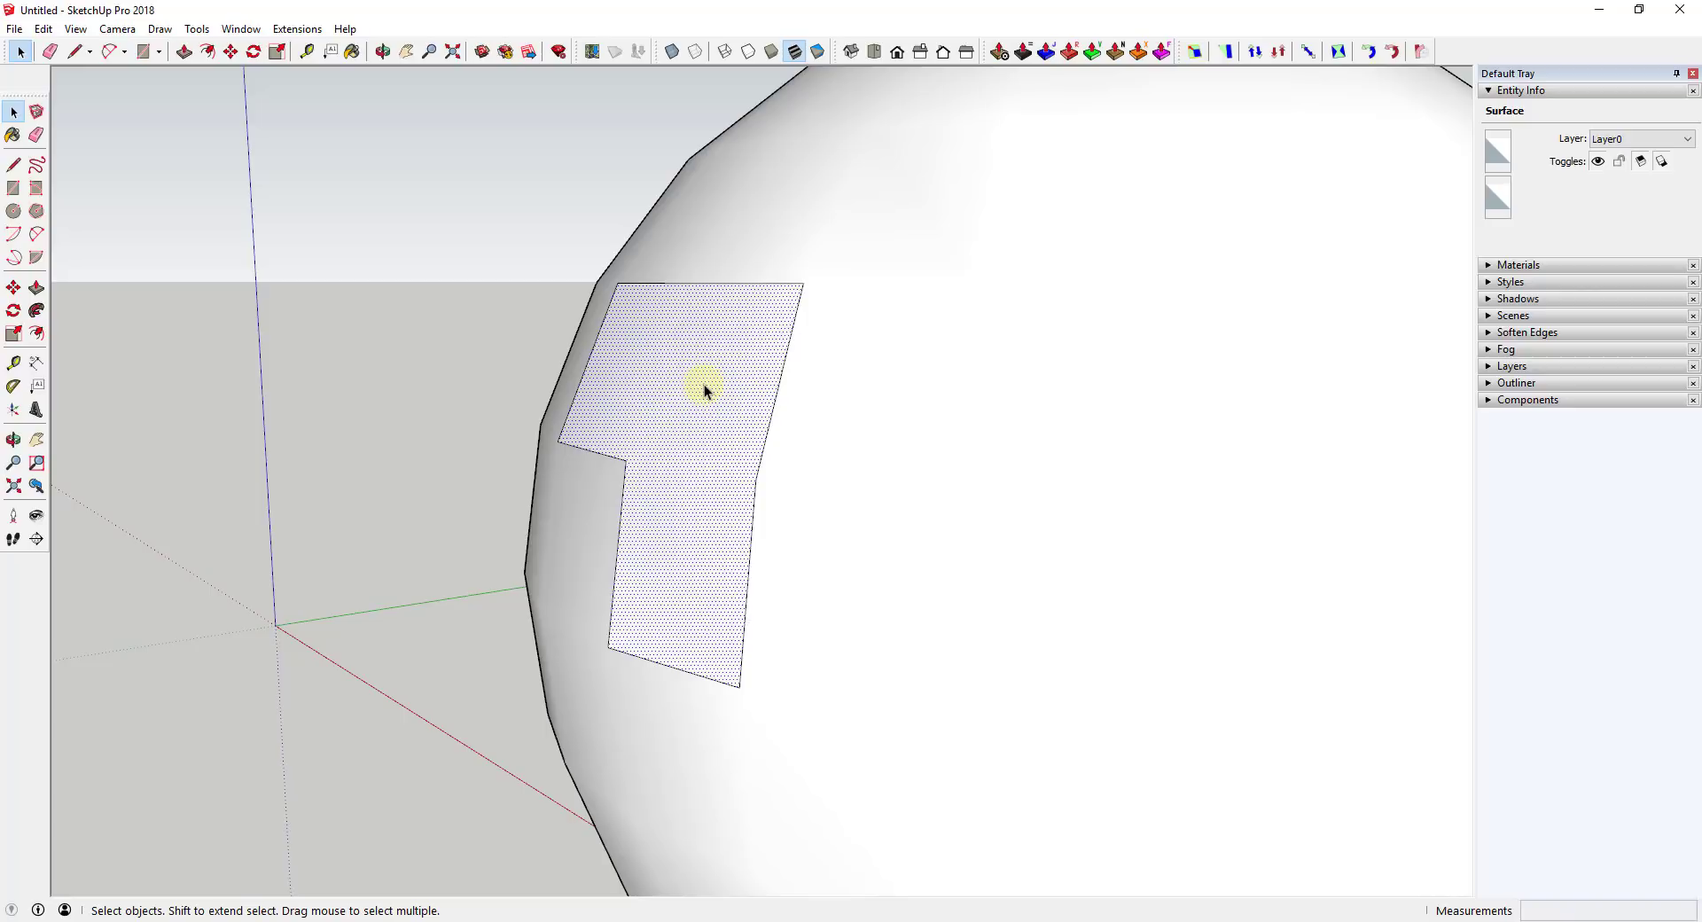
- Undo the recess, redo the L outline, and restart Joint Push Pull on the patch
key("ctrl+z")
key("ctrl+z")
middle_click_drag(724, 421, 858, 438)
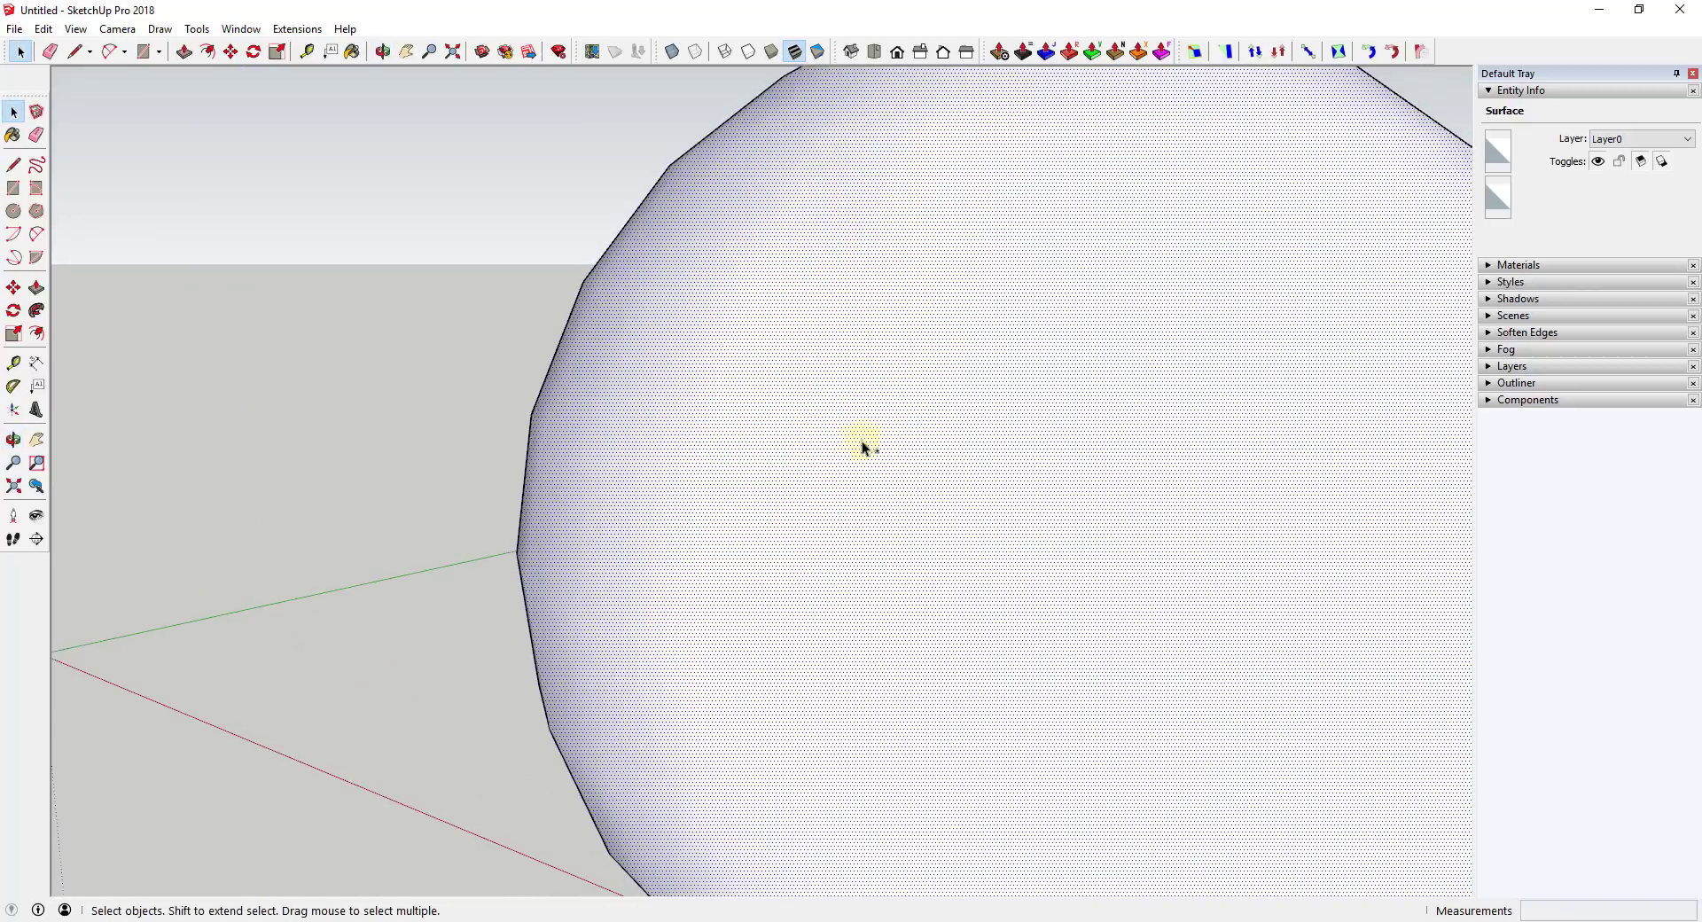
key("ctrl+y")
middle_click_drag(743, 477, 769, 395)
left_click(769, 392)
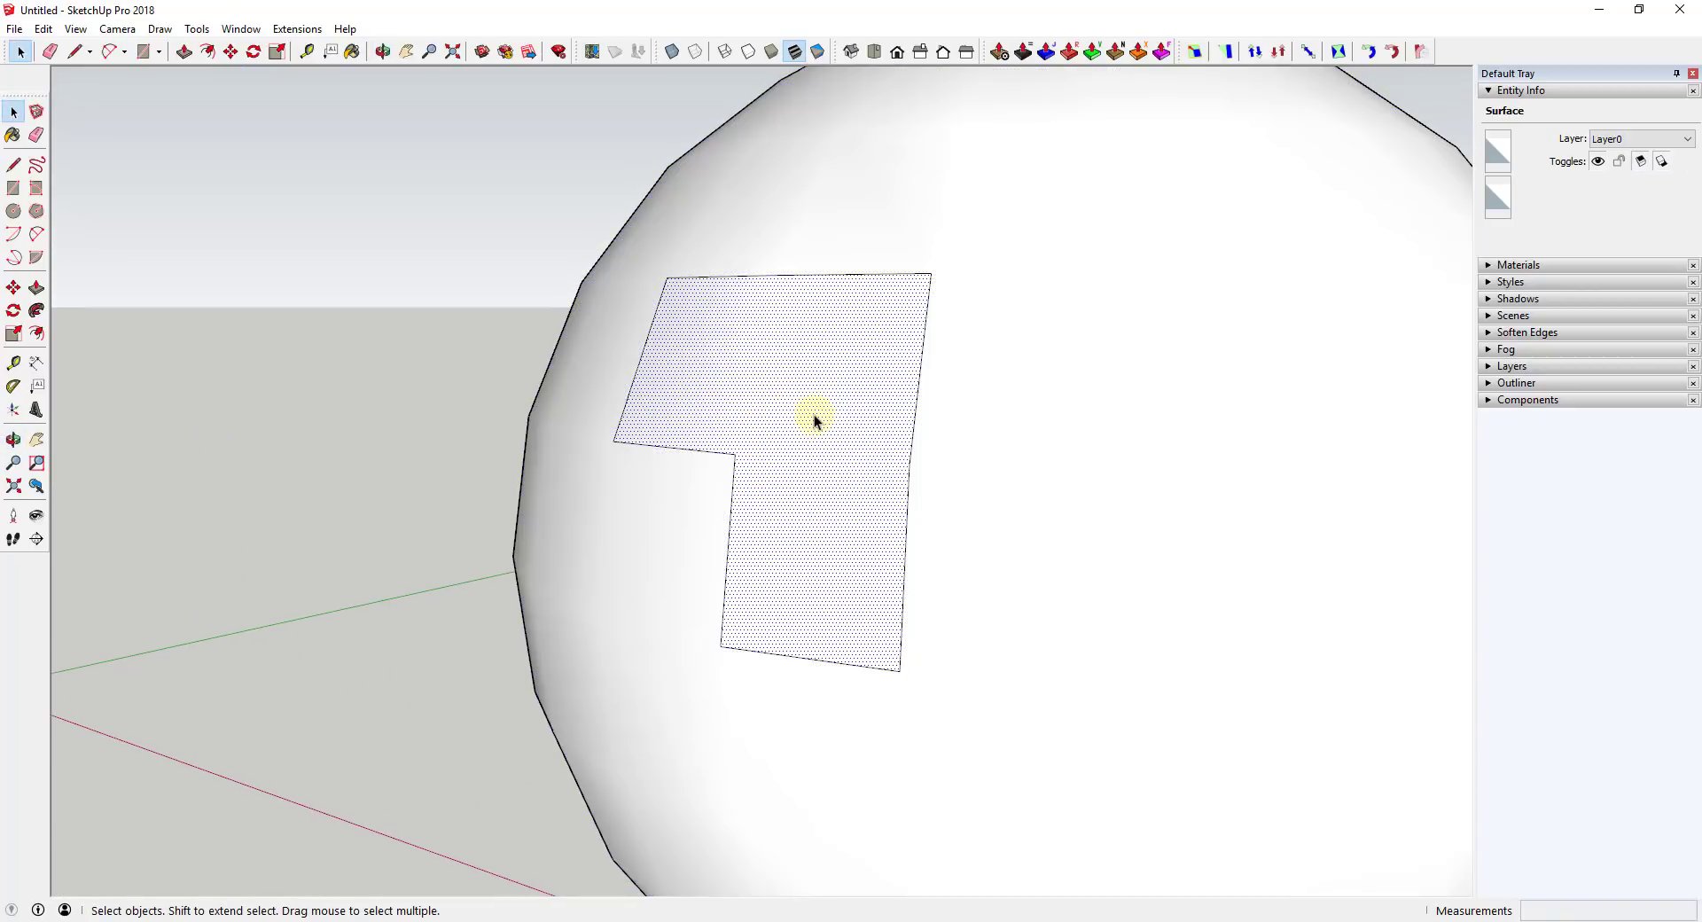
left_click(1047, 53)
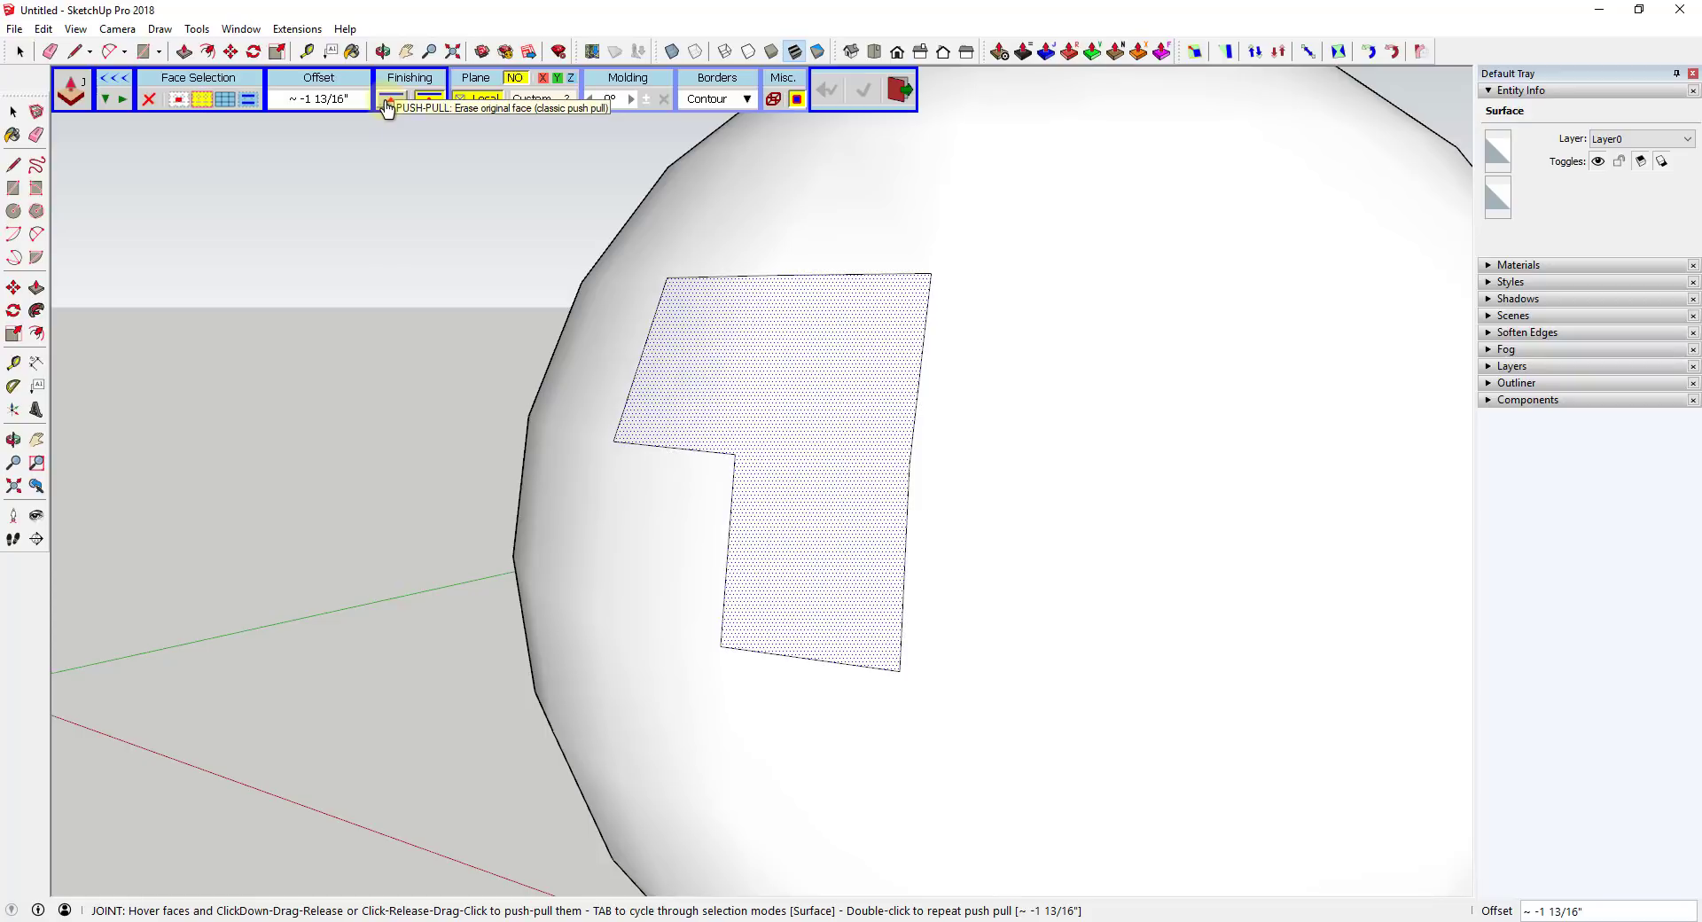
- Push the L patch about 1 1/4" into the sphere, then select the sphere surface
middle_click_drag(940, 425, 726, 455)
left_click(726, 456)
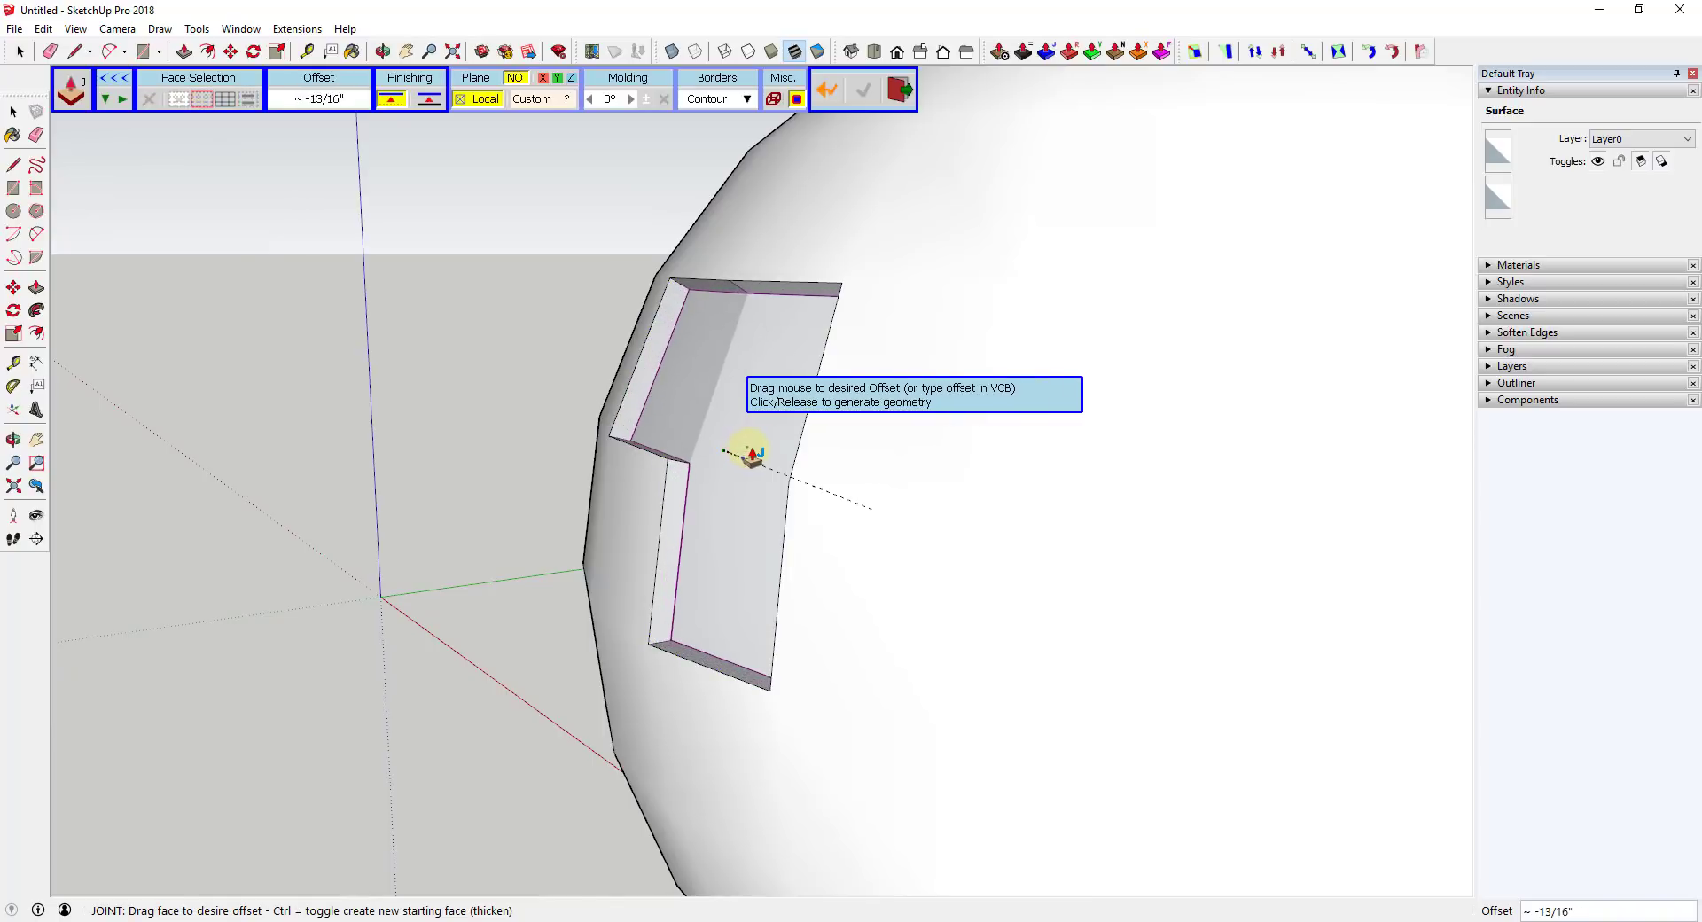
left_click(788, 489)
middle_click_drag(788, 490, 976, 452)
scroll(773, 407, "down", 1)
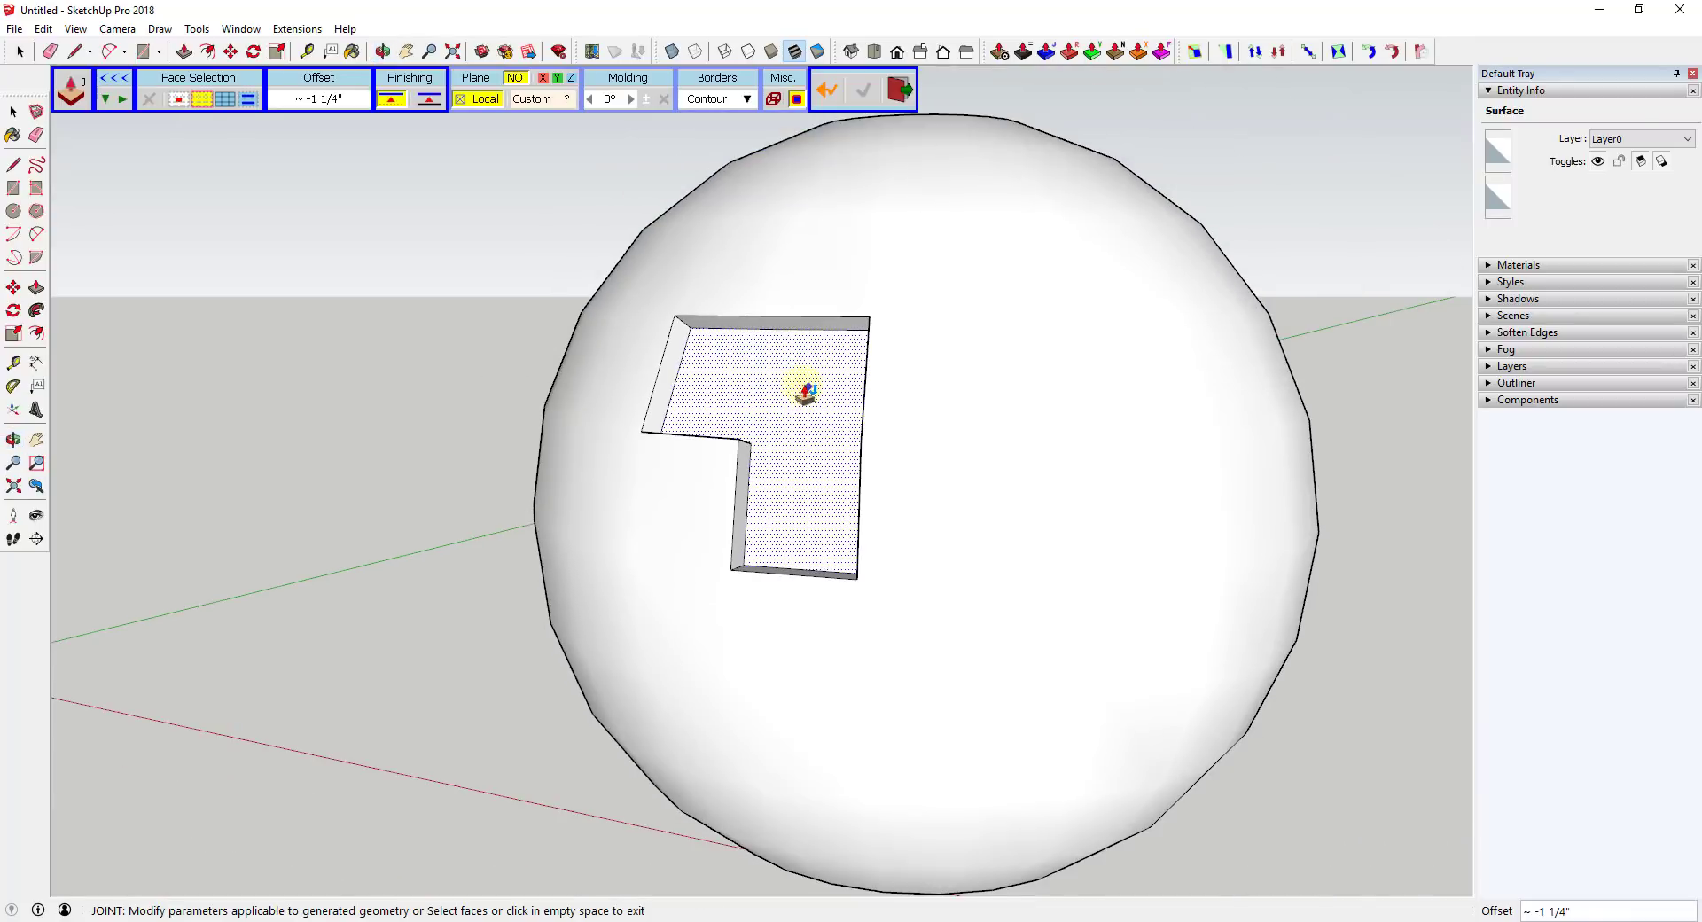
left_click(646, 369)
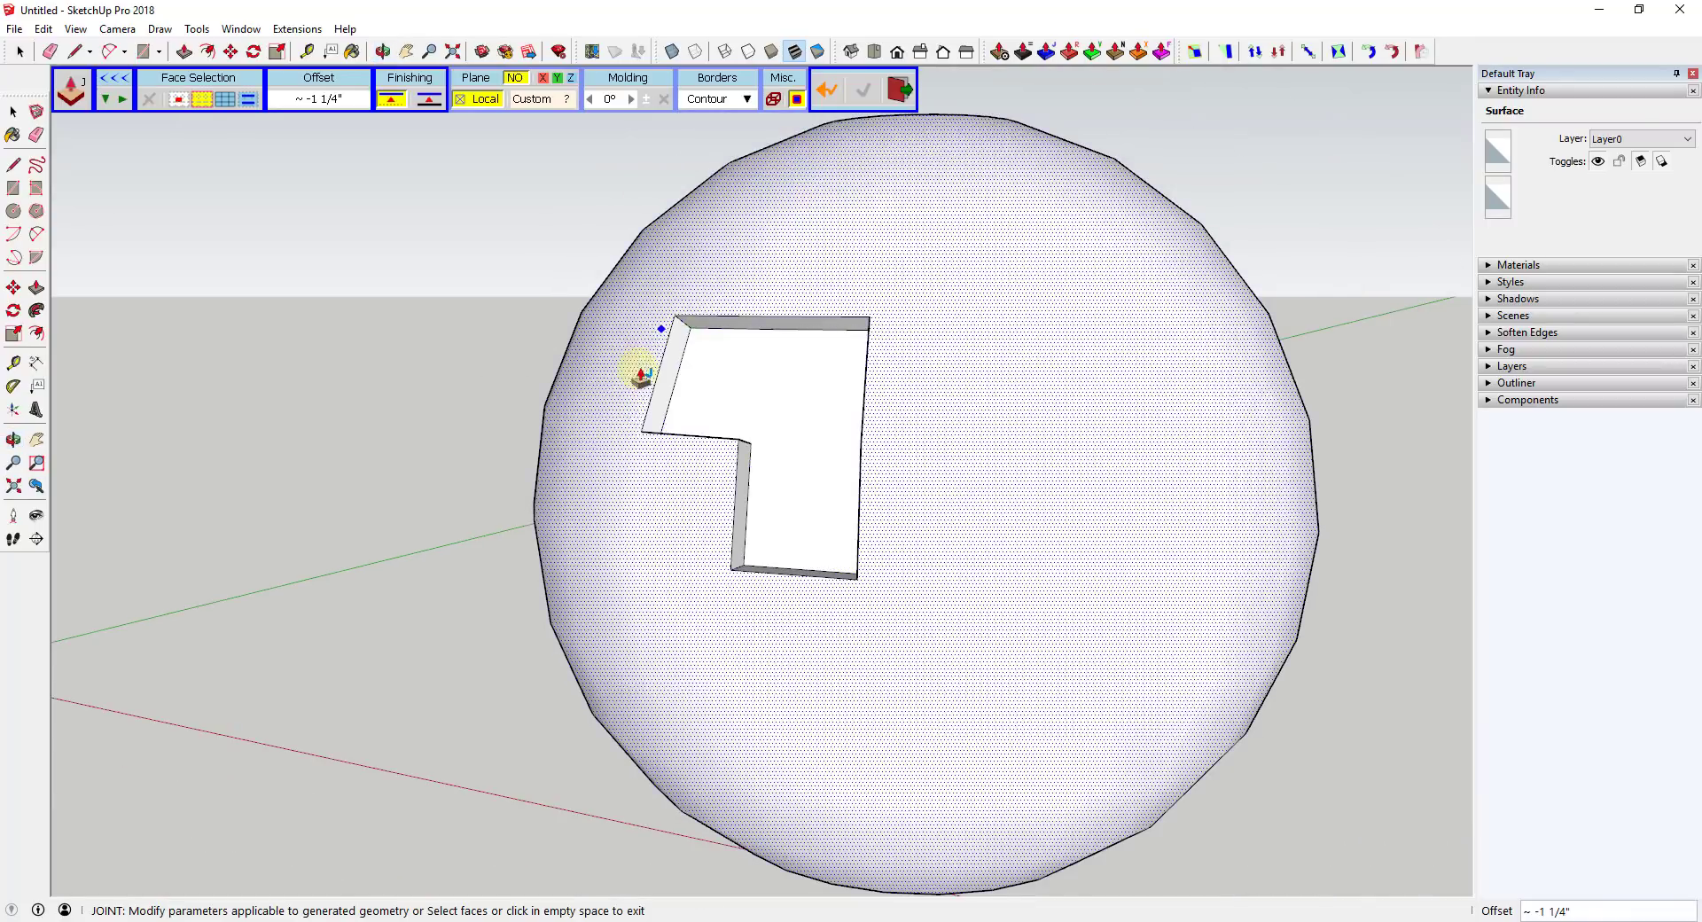
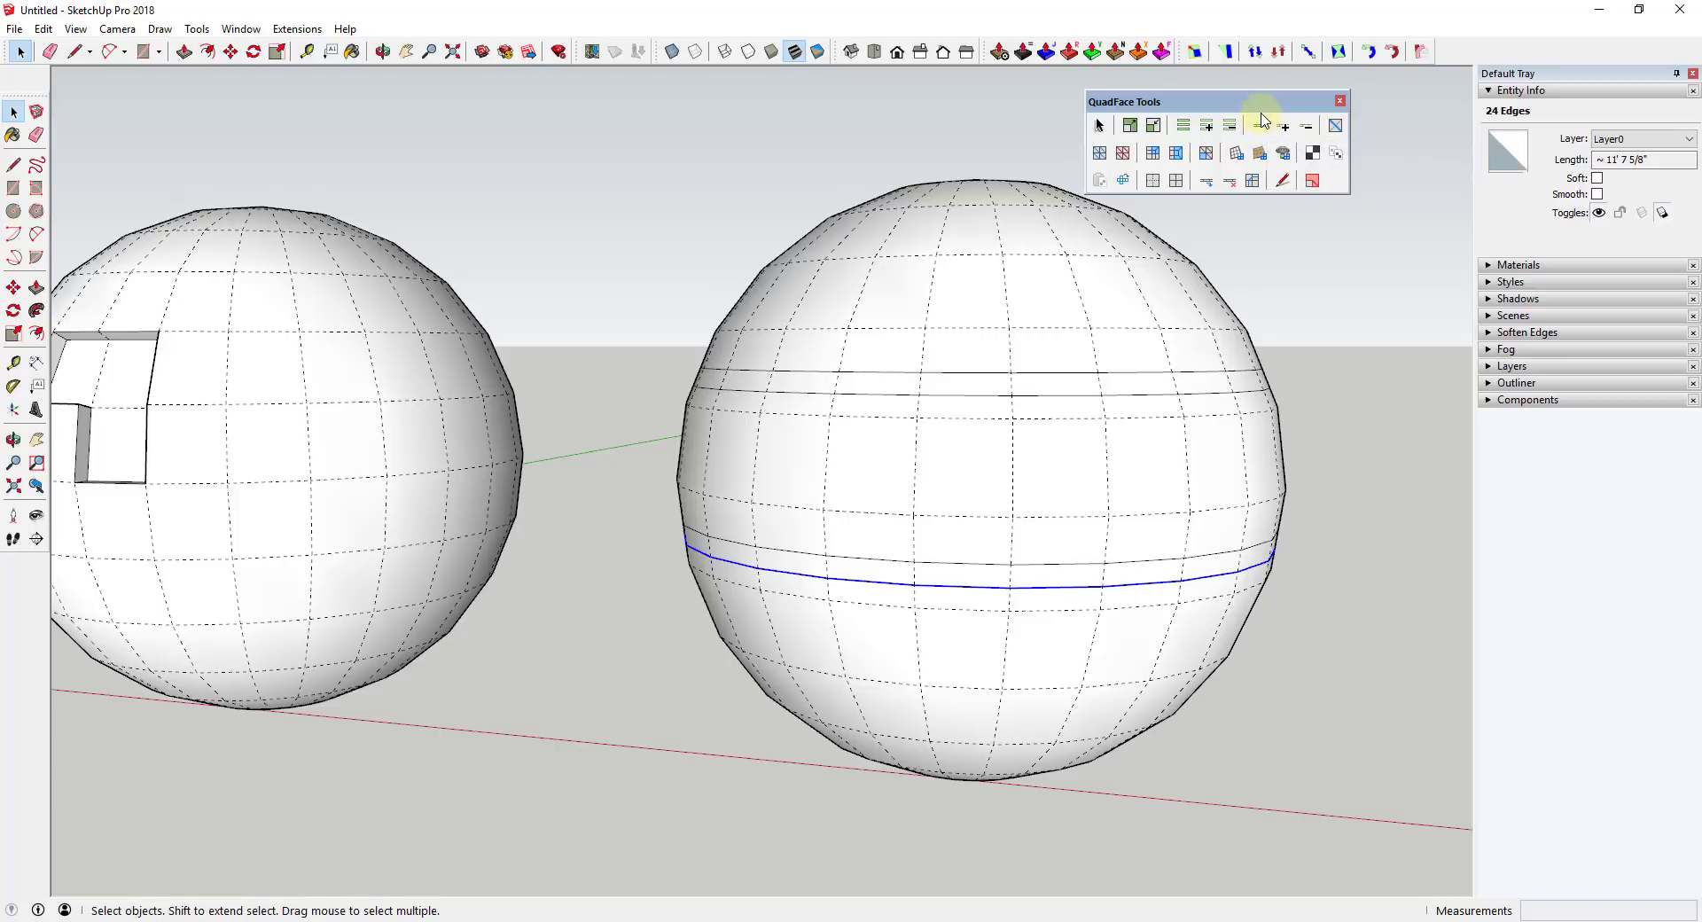
- Turn off View > Hidden Geometry so the spheres' dashed grid edges disappear
middle_click_drag(1199, 348, 1160, 377)
middle_click_drag(1119, 456, 1057, 316)
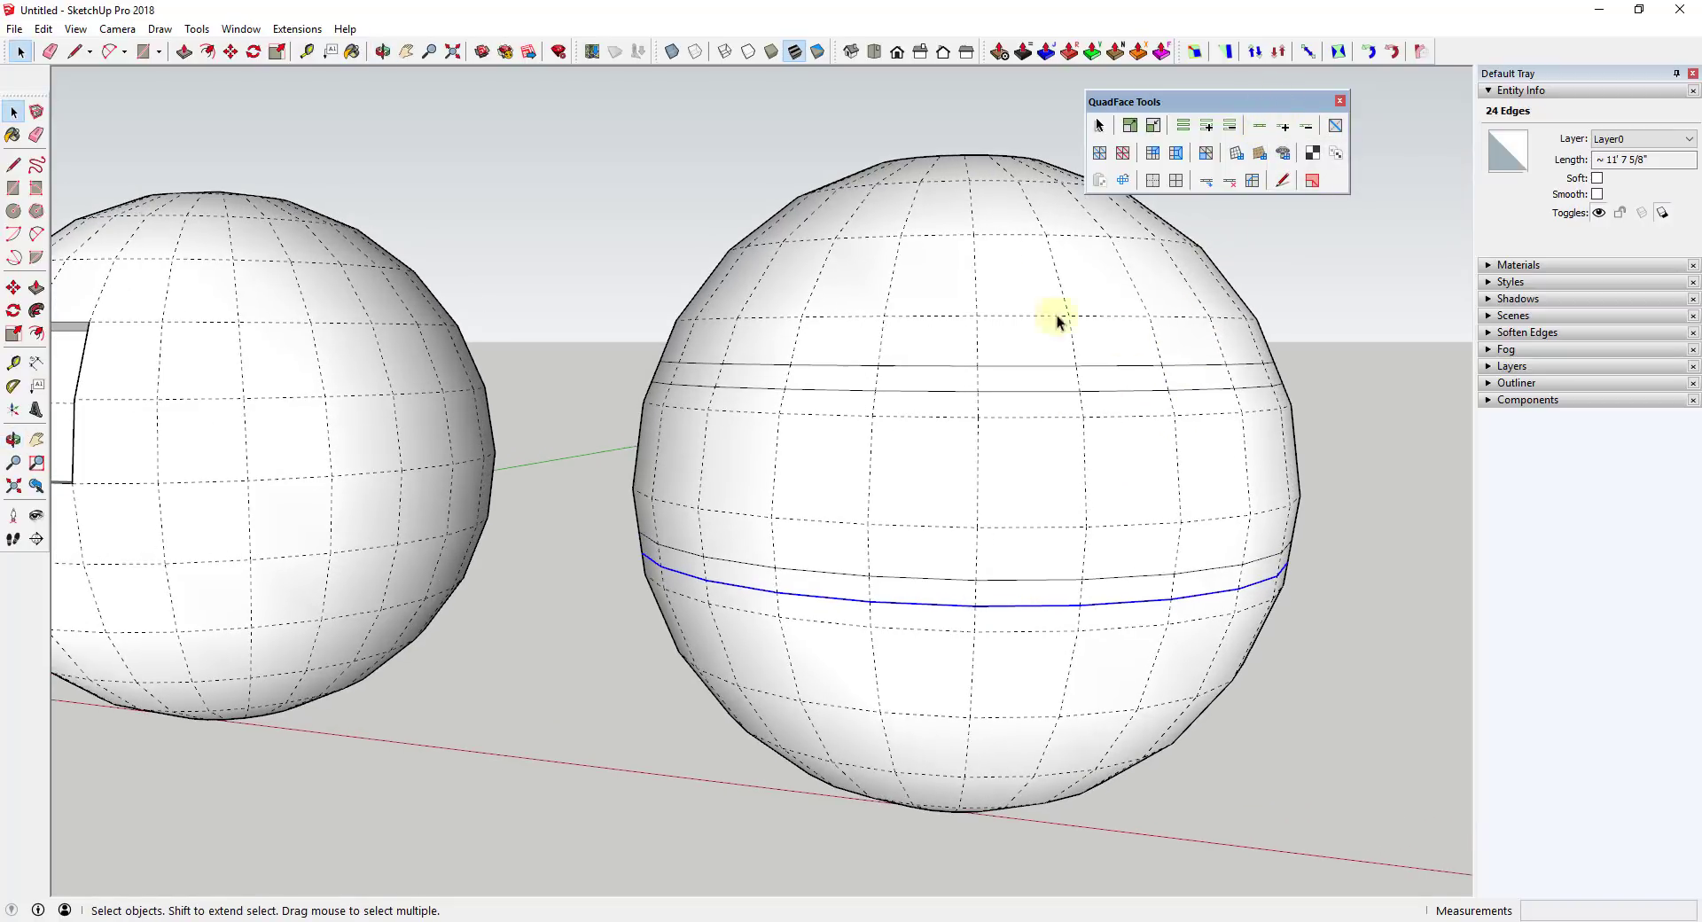
left_click(44, 28)
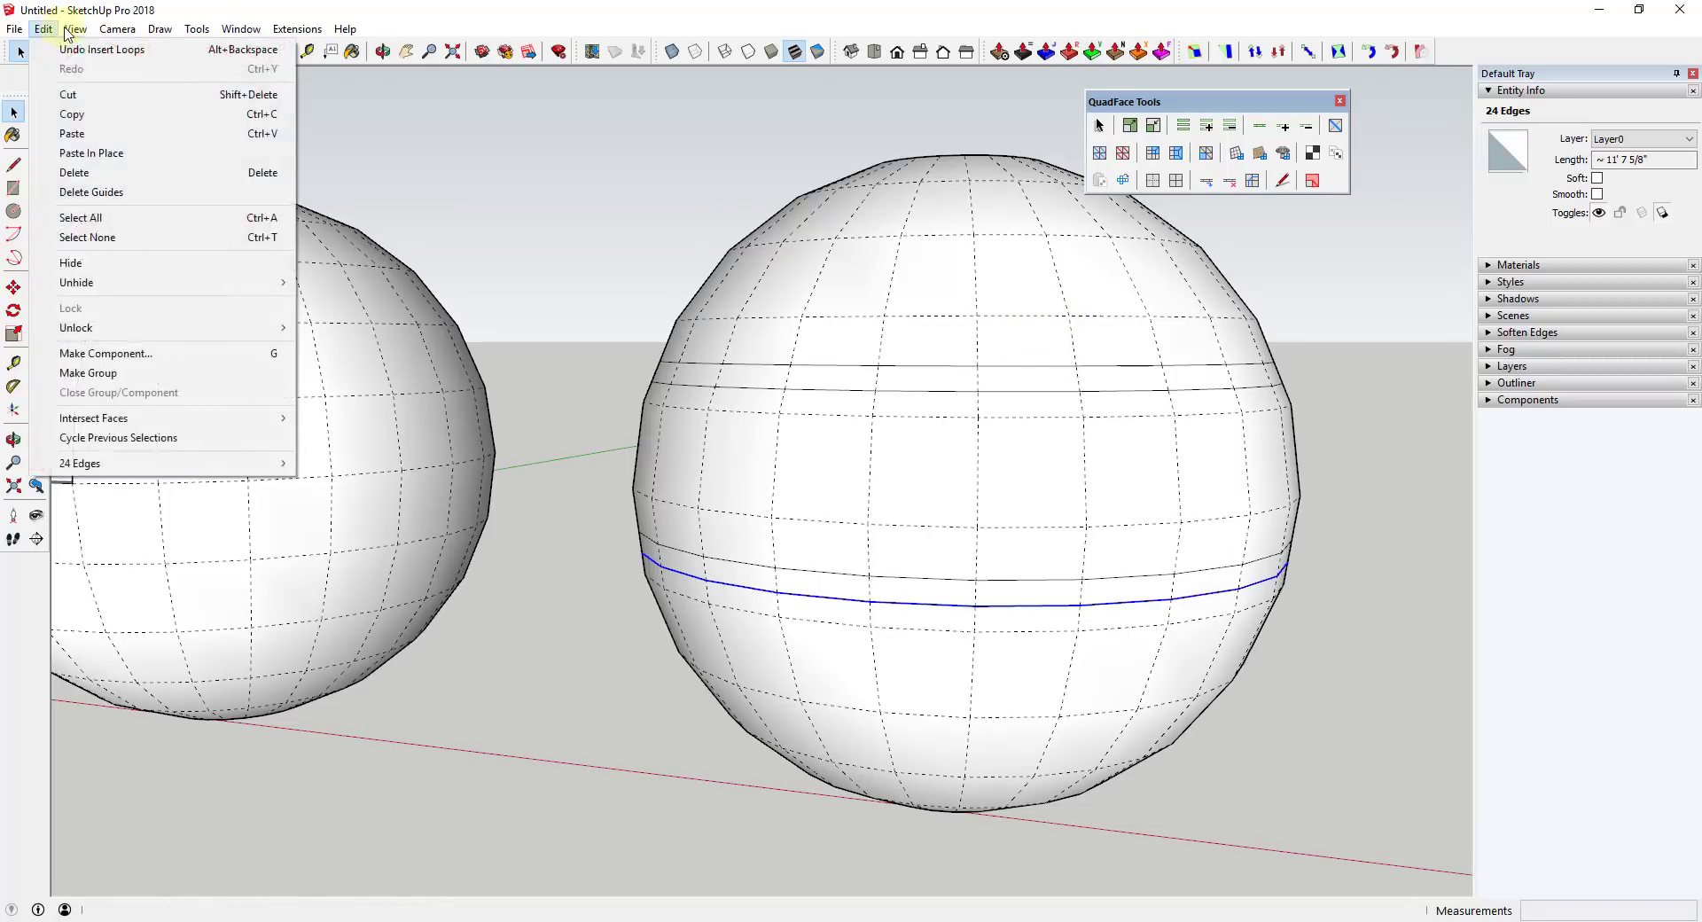
left_click(97, 95)
middle_click_drag(1080, 511, 1003, 396)
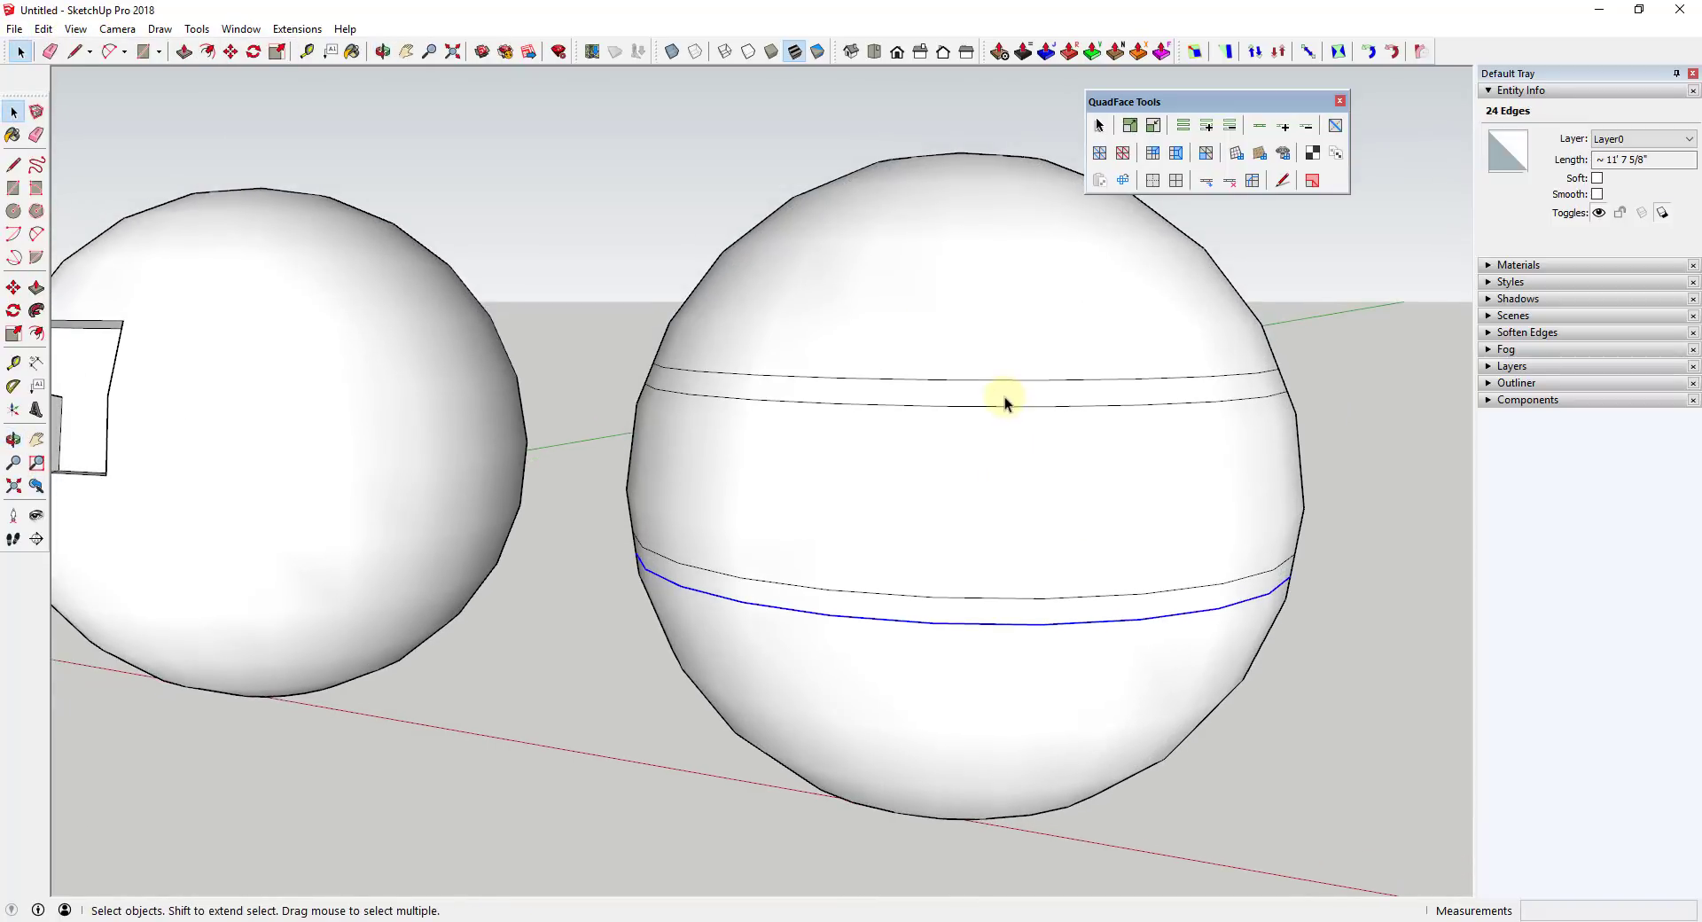
- Select the upper and lower thin face bands on the right sphere
left_click(1003, 396)
left_click(979, 607, "shift")
middle_click_drag(1242, 403, 931, 370)
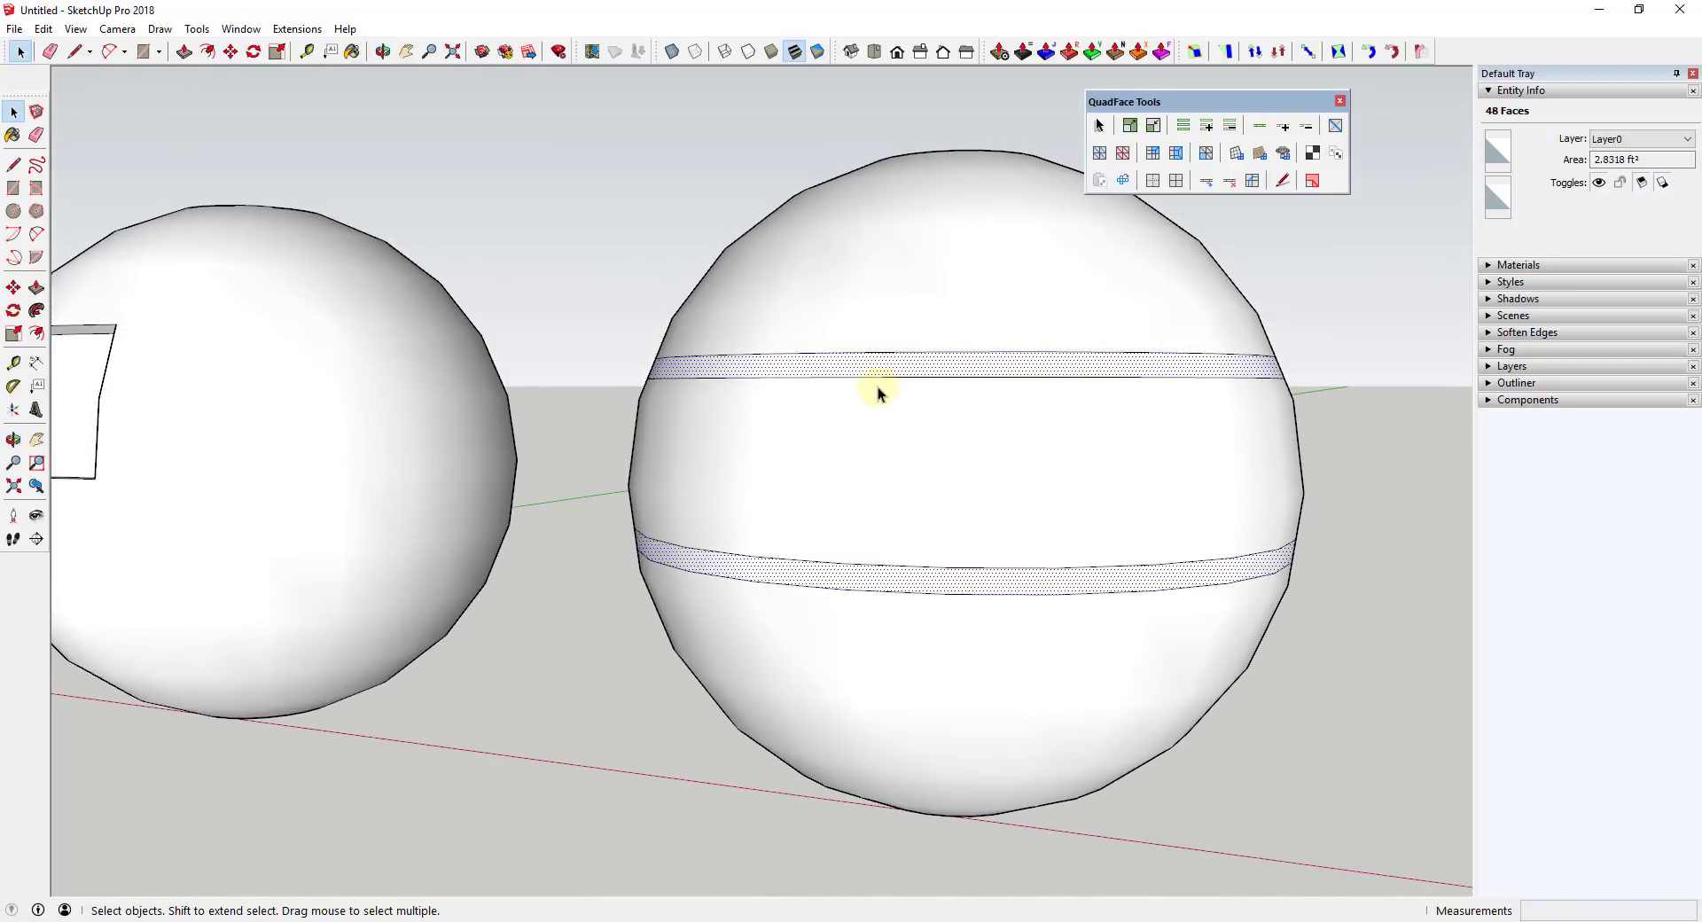
left_click(1045, 54)
middle_click_drag(1104, 454, 770, 434)
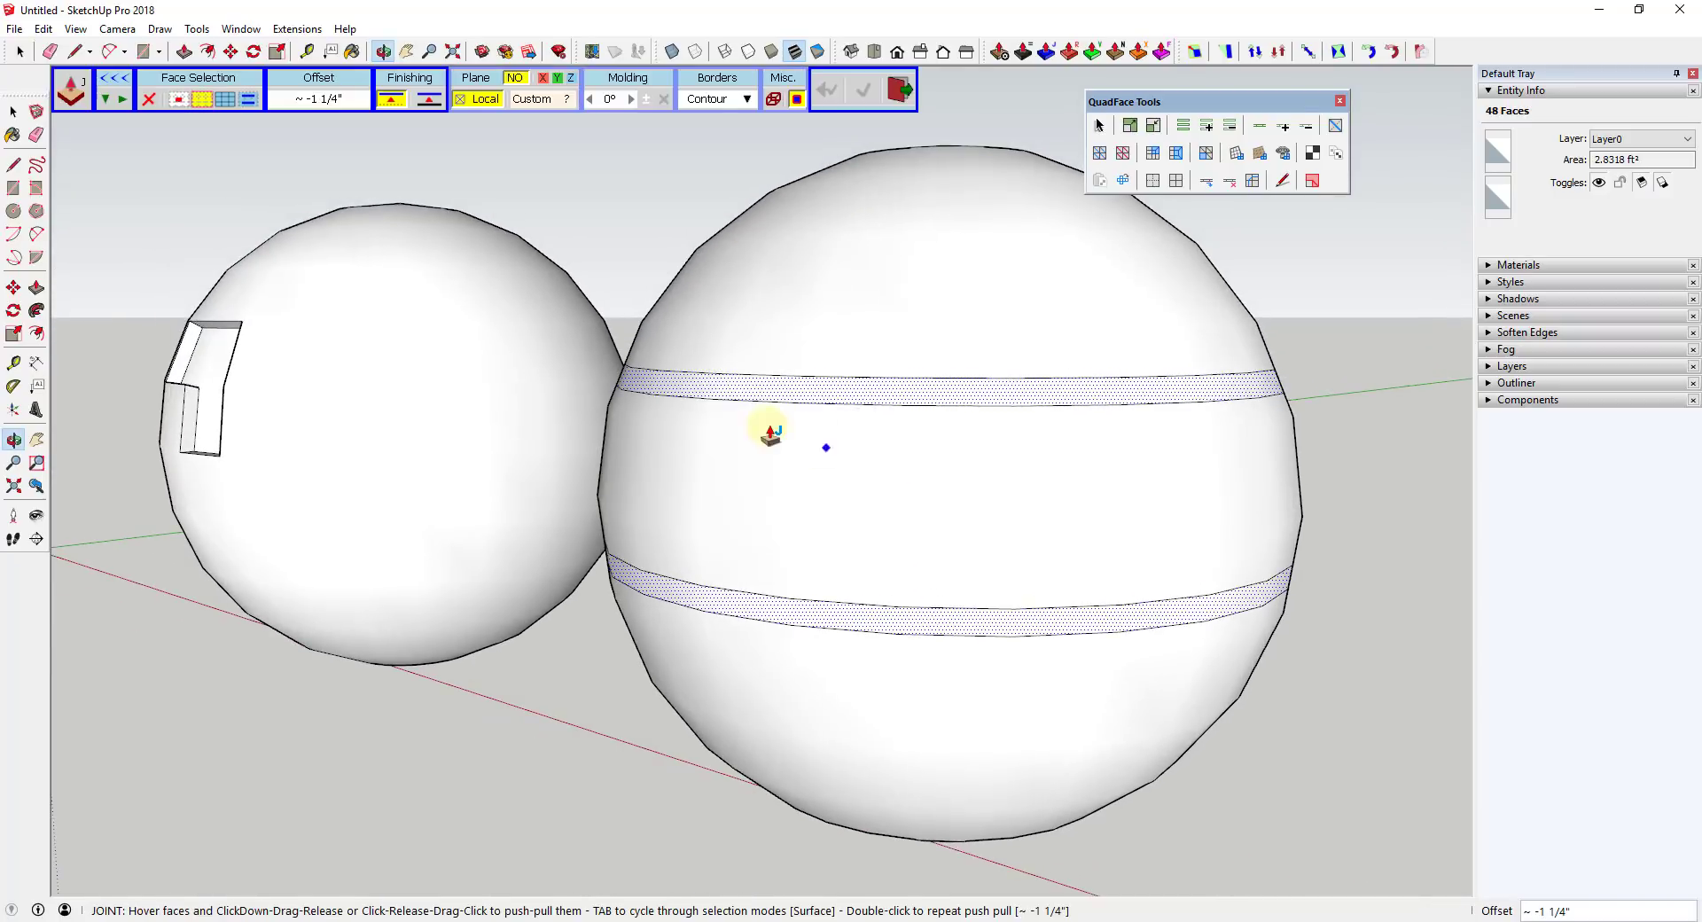
left_click(741, 390)
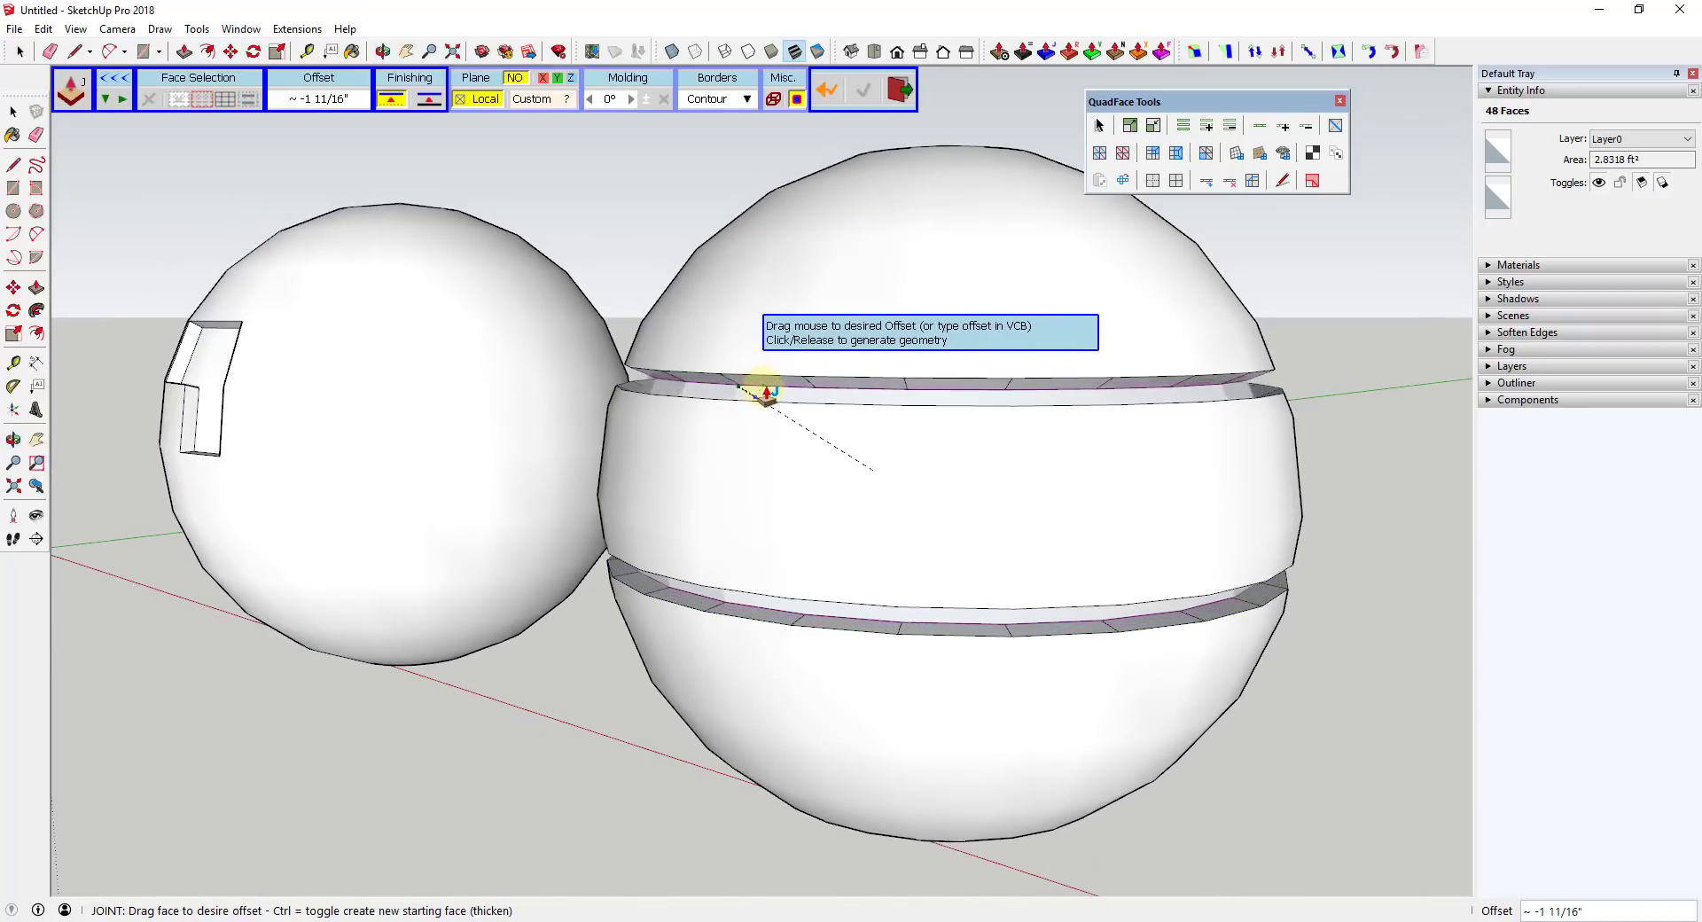
left_click(760, 391)
middle_click_drag(825, 448, 1191, 427)
scroll(899, 479, "down", 1)
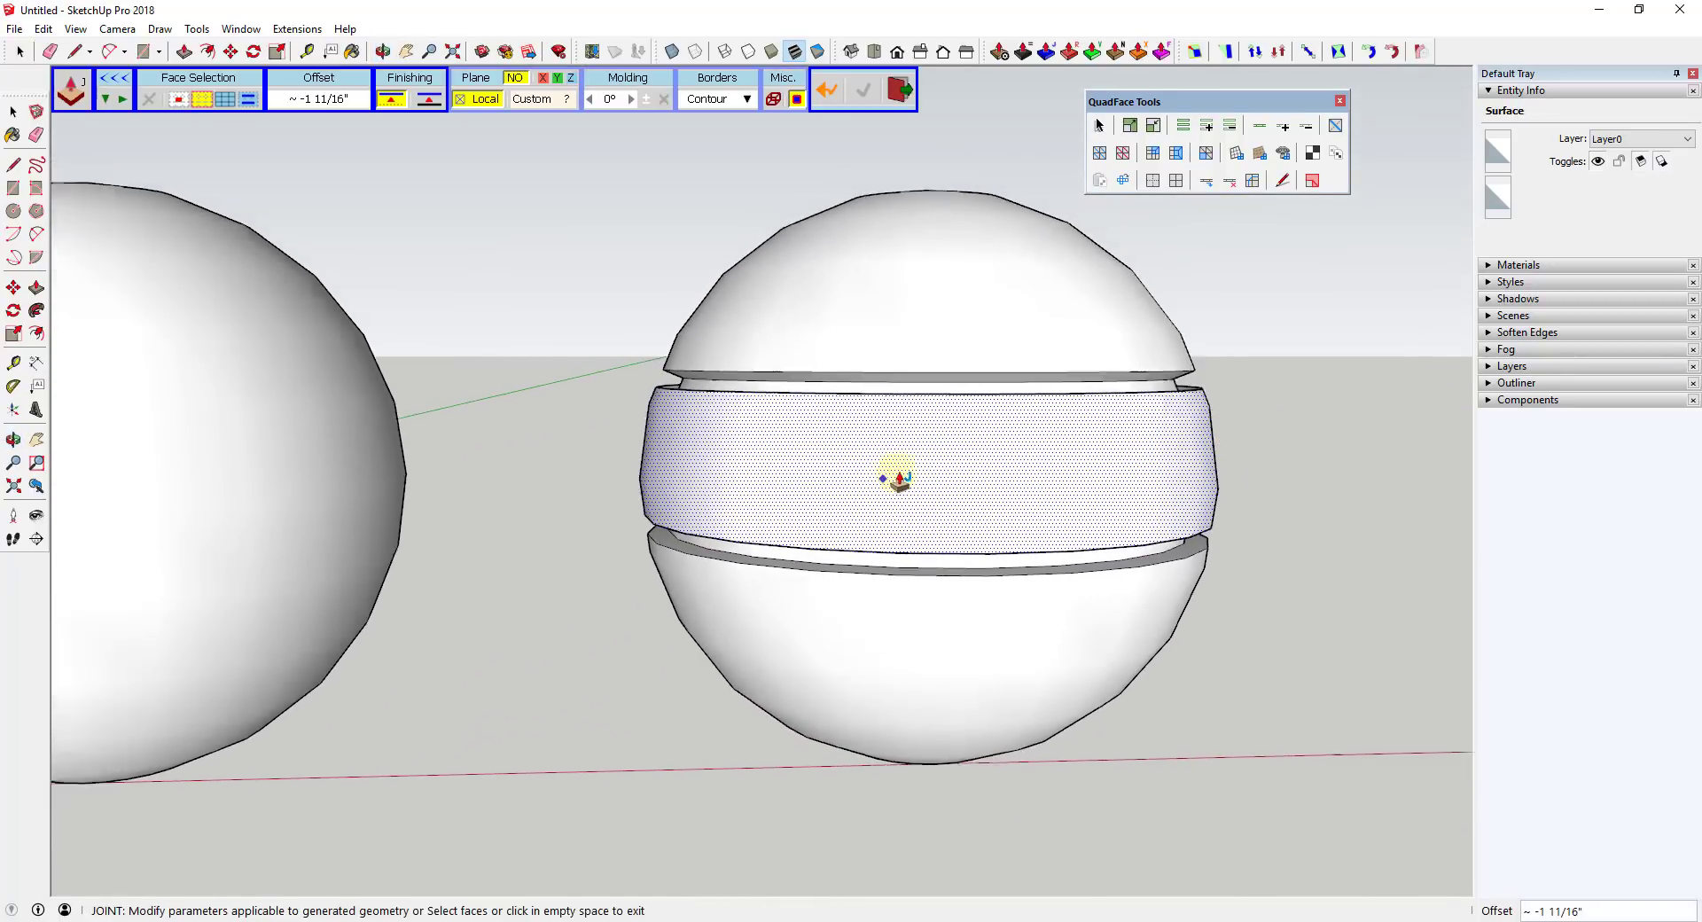
middle_click_drag(897, 479, 1106, 581)
scroll(1041, 446, "up", 3)
scroll(1102, 444, "up", 2)
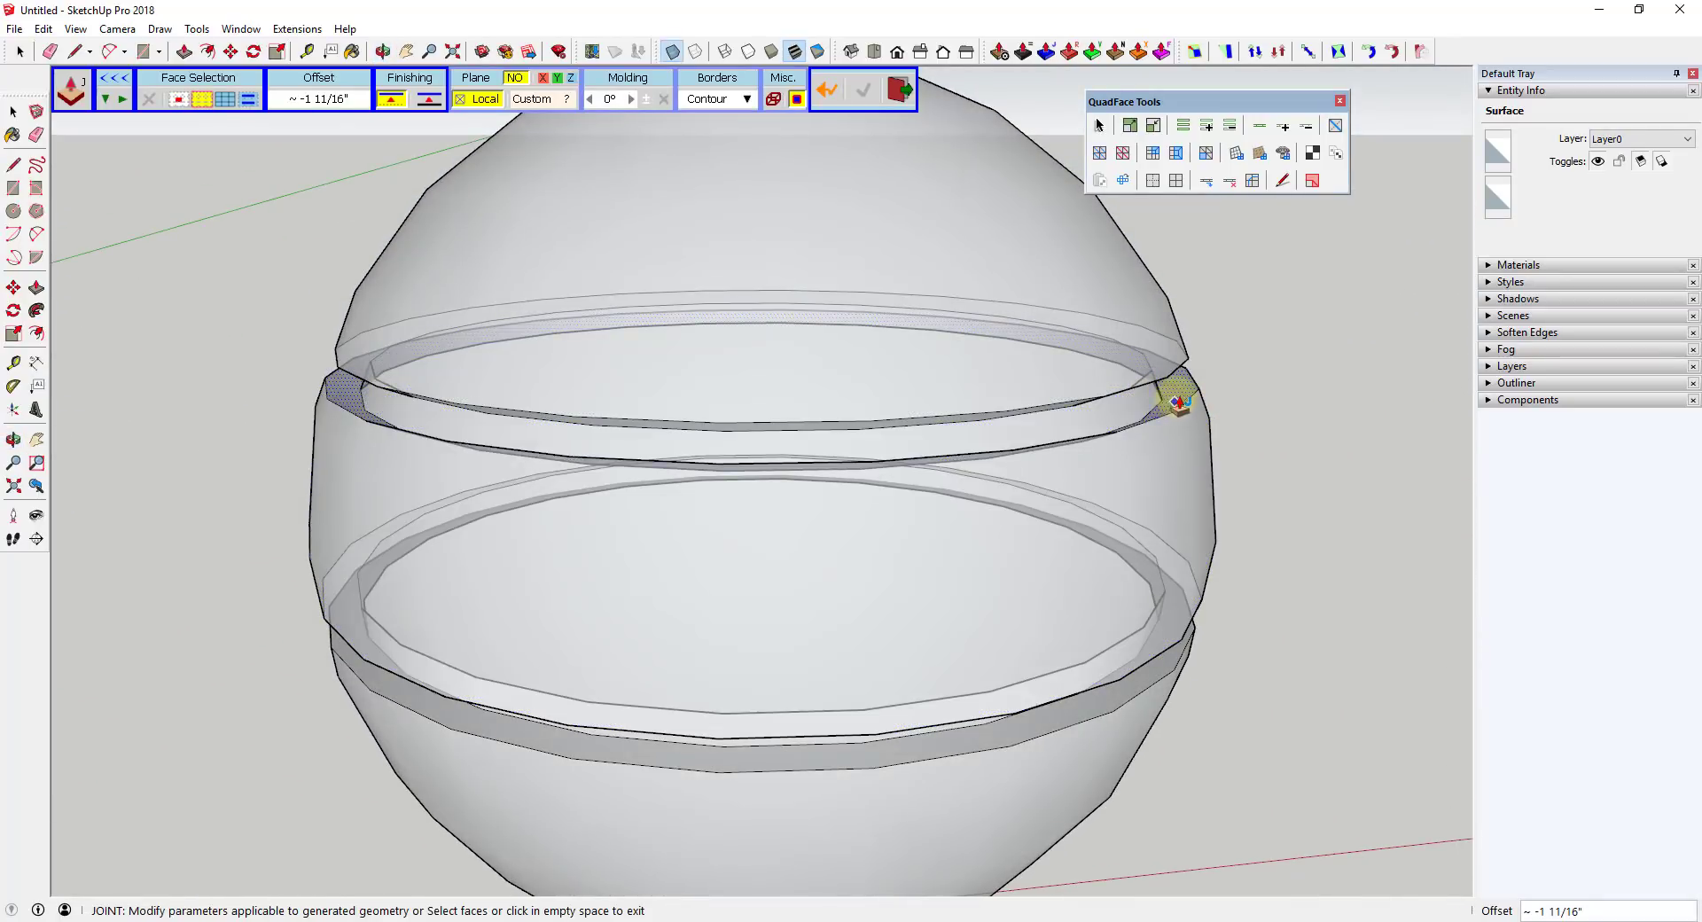
middle_click_drag(1216, 421, 1216, 372)
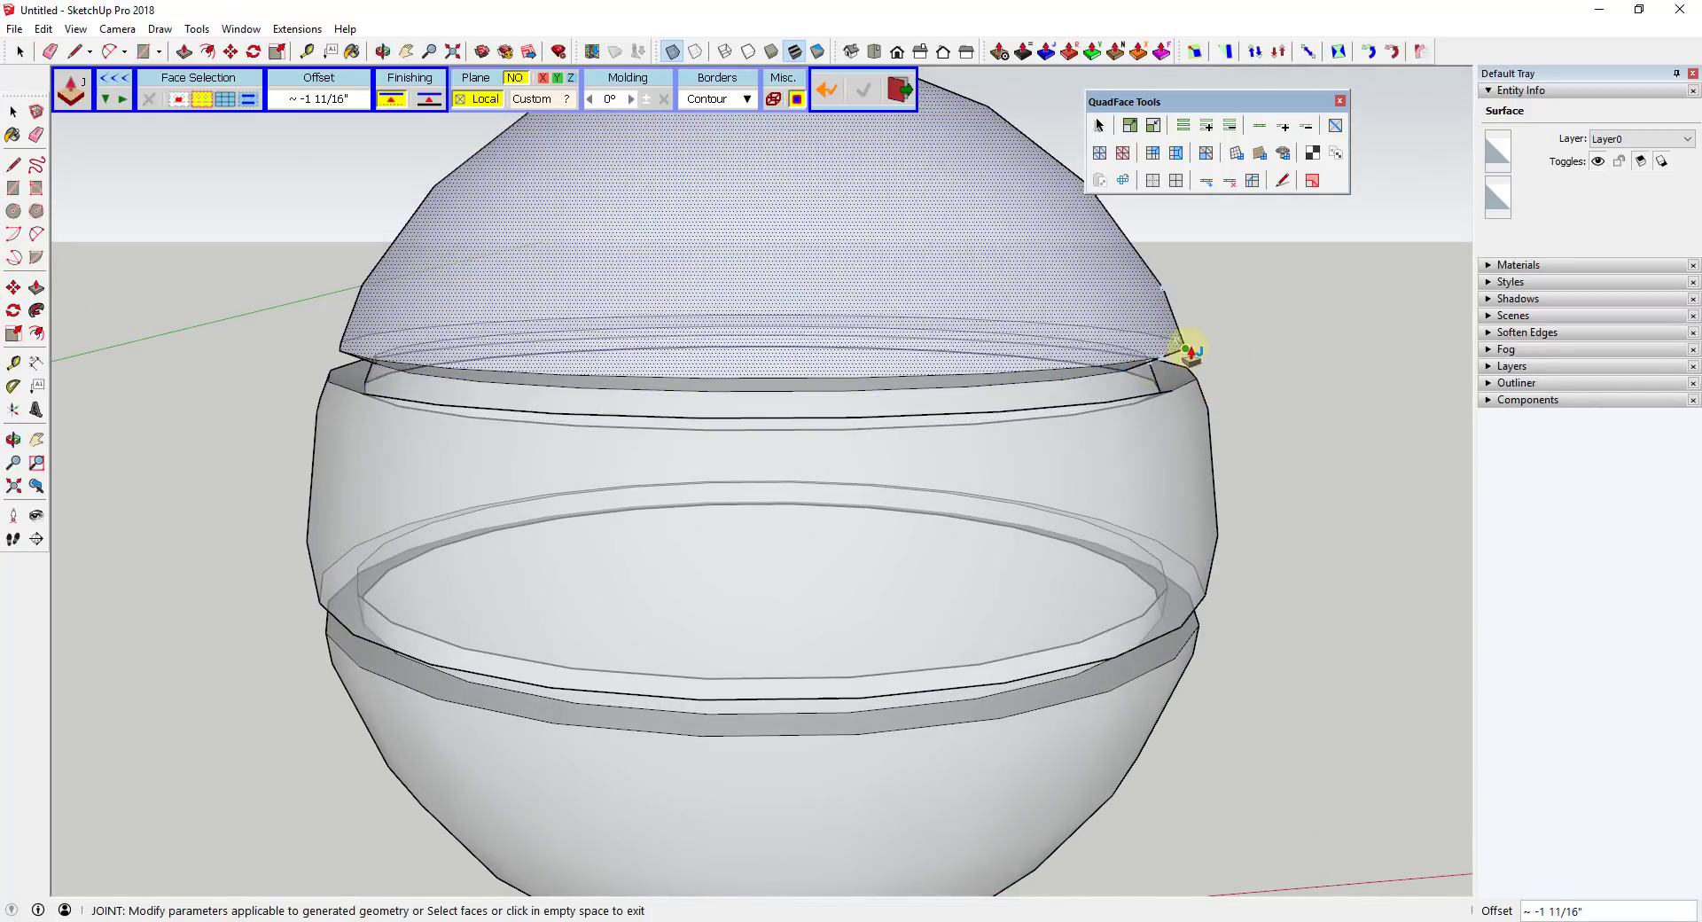
middle_click_drag(1140, 372, 306, 425)
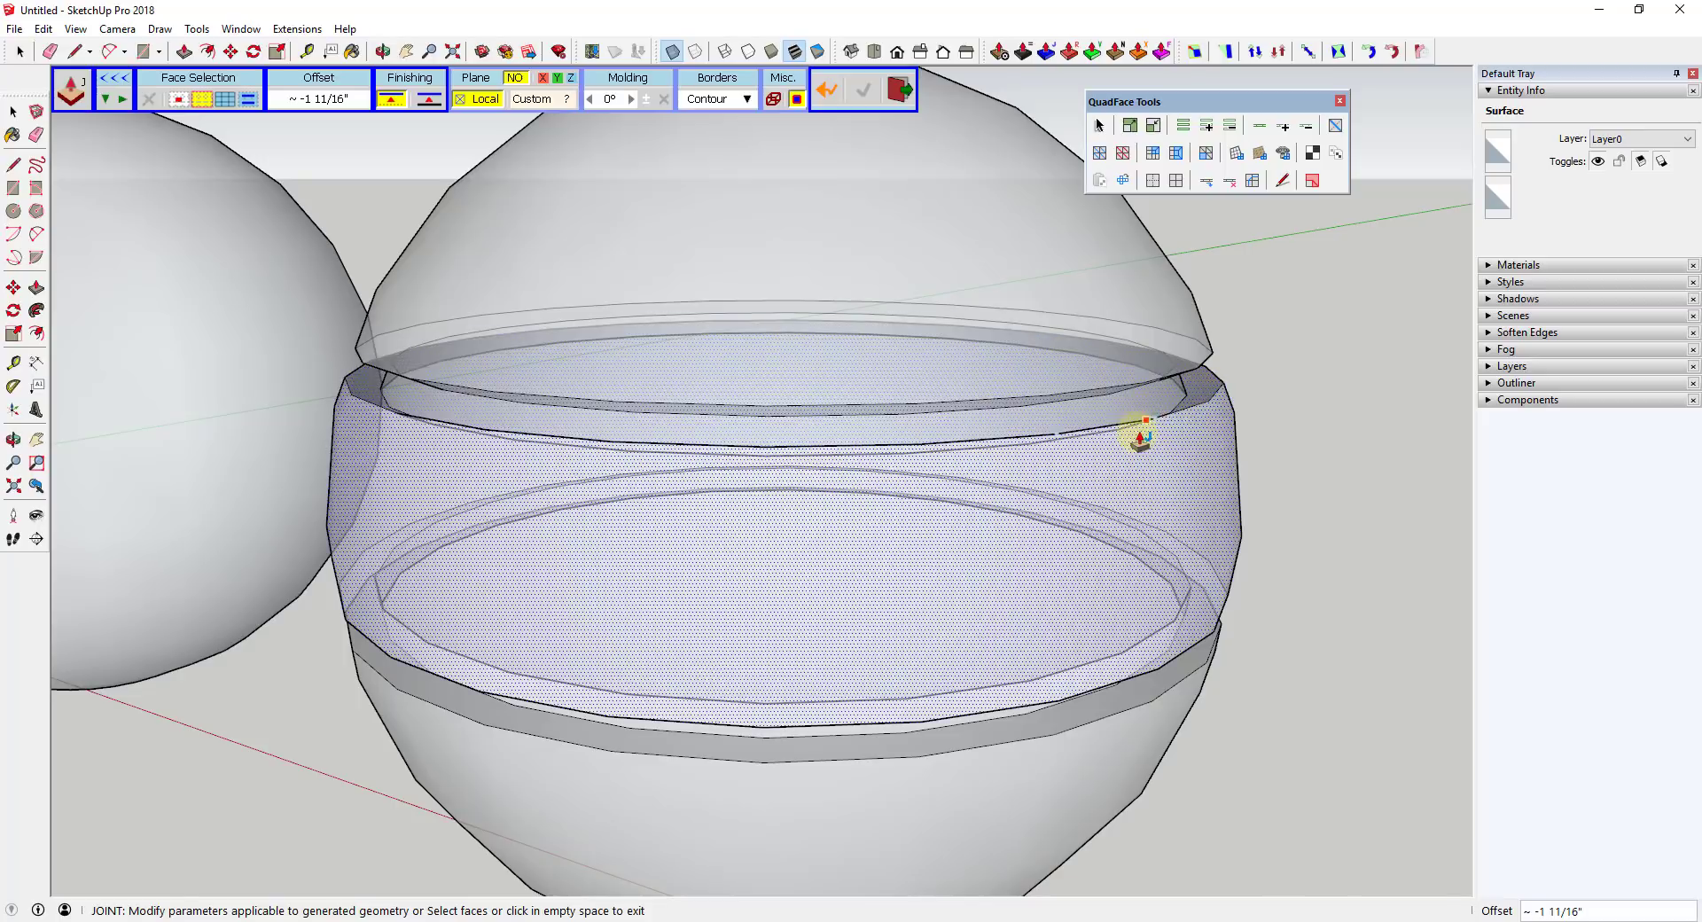
middle_click_drag(1132, 437, 1244, 381)
scroll(1241, 386, "down", 5)
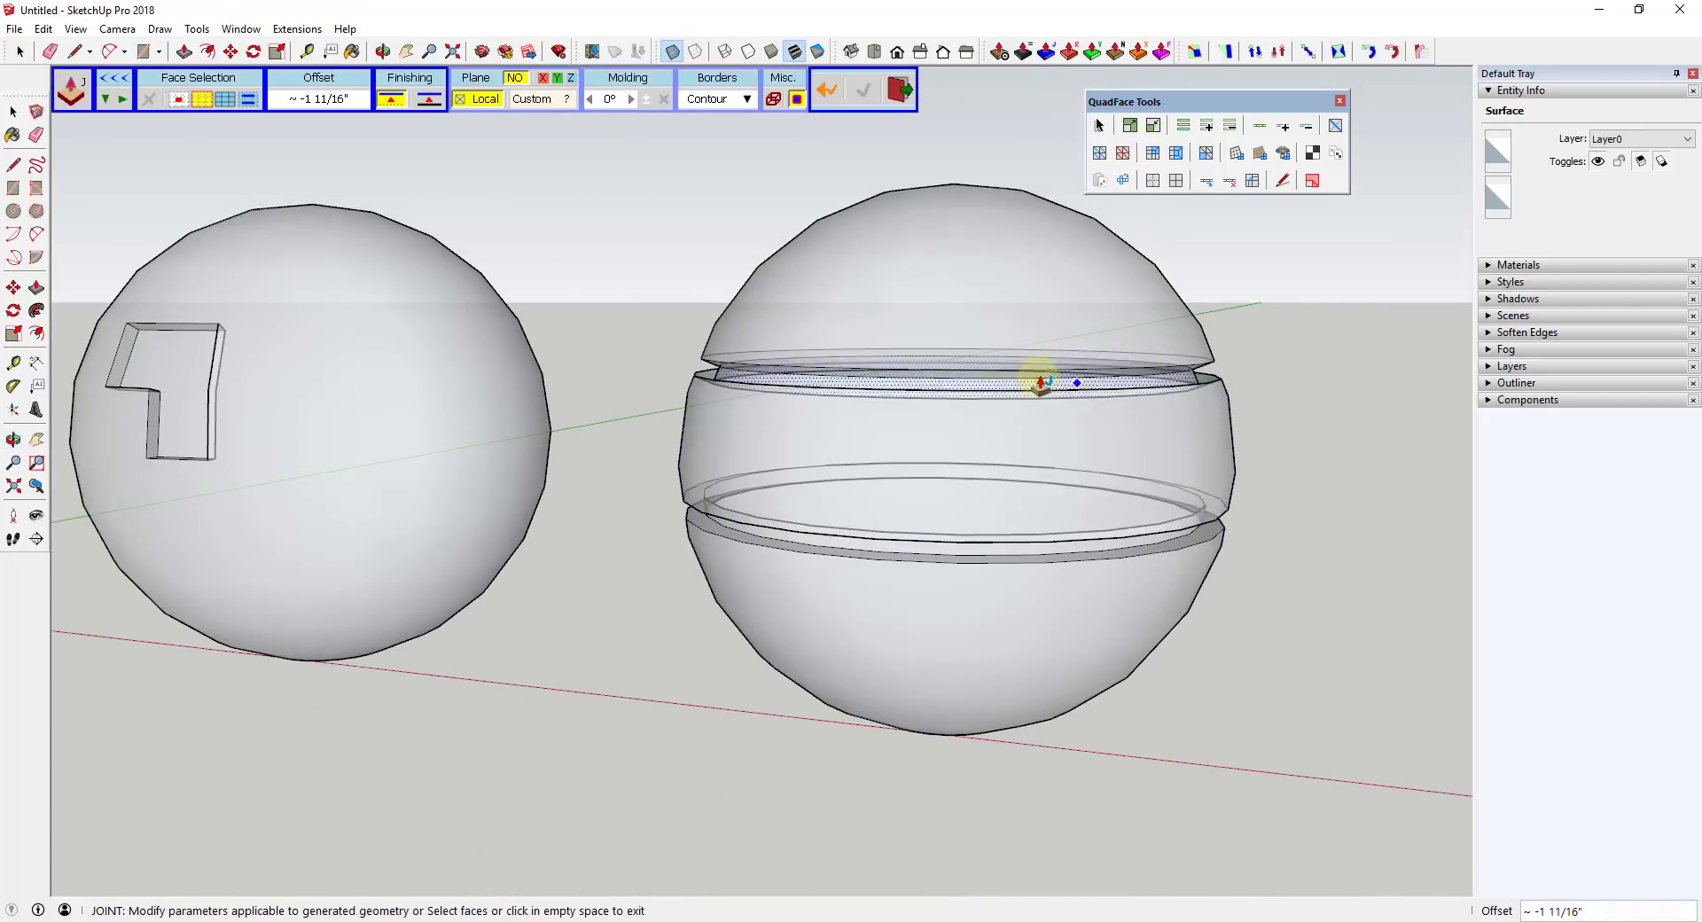
middle_click_drag(1070, 396, 1087, 401)
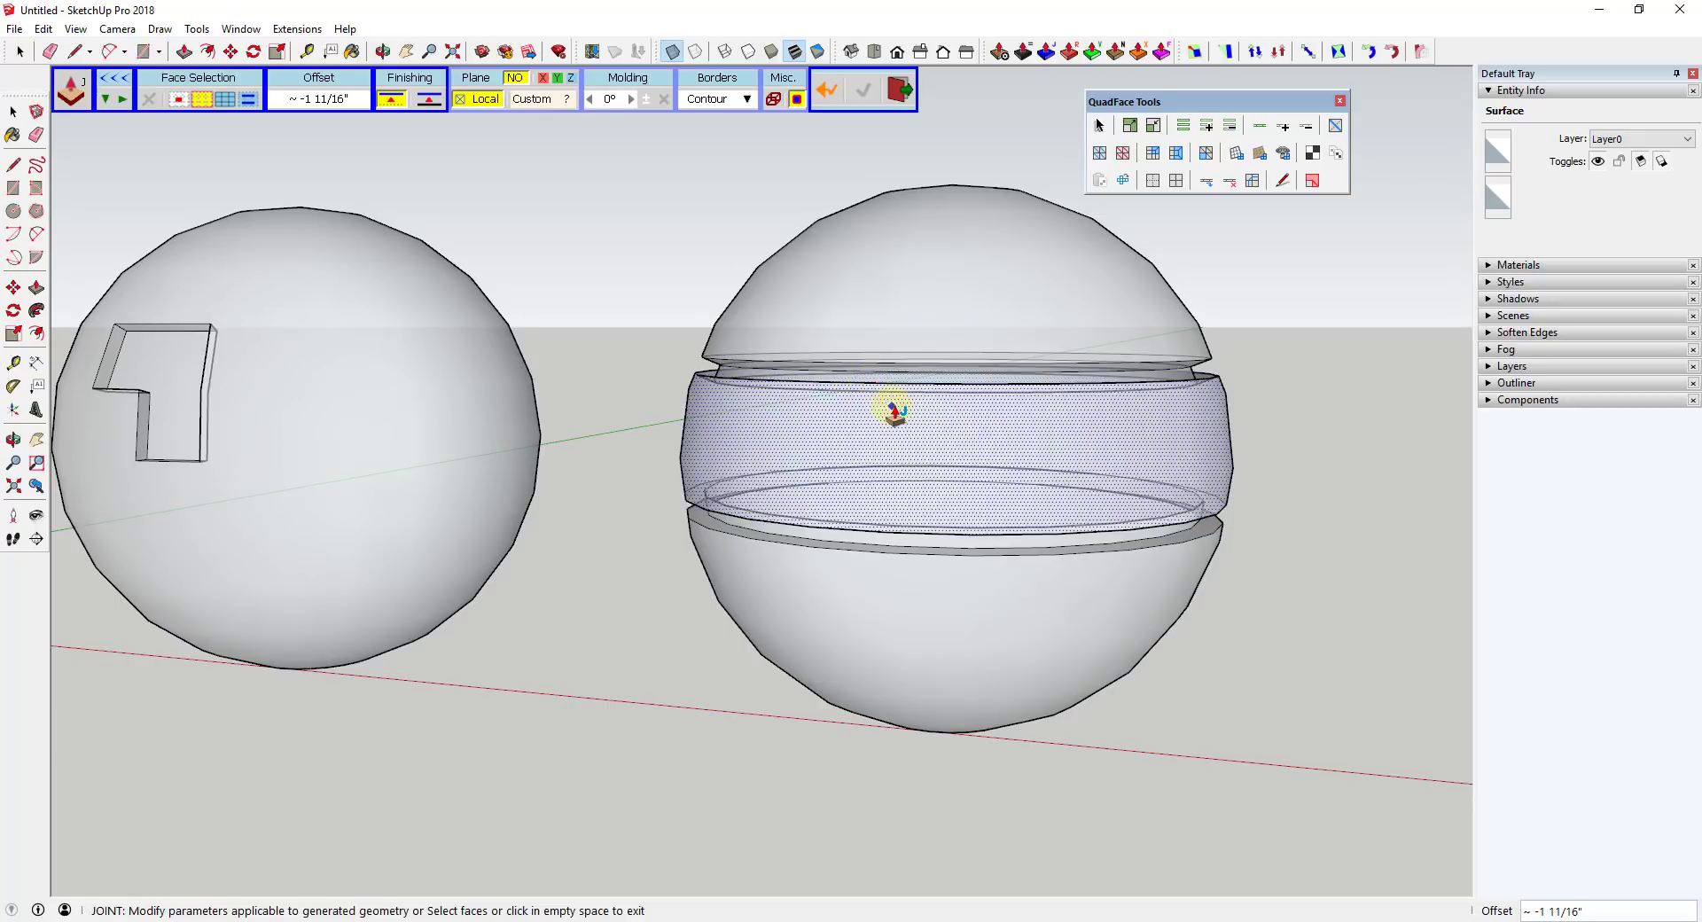
key("ctrl+z")
middle_click_drag(938, 430, 889, 449)
key("x")
- Joint Push Pull the two selected bands about 1 9/16" inward, then exit the tool
scroll(999, 447, "up", 2)
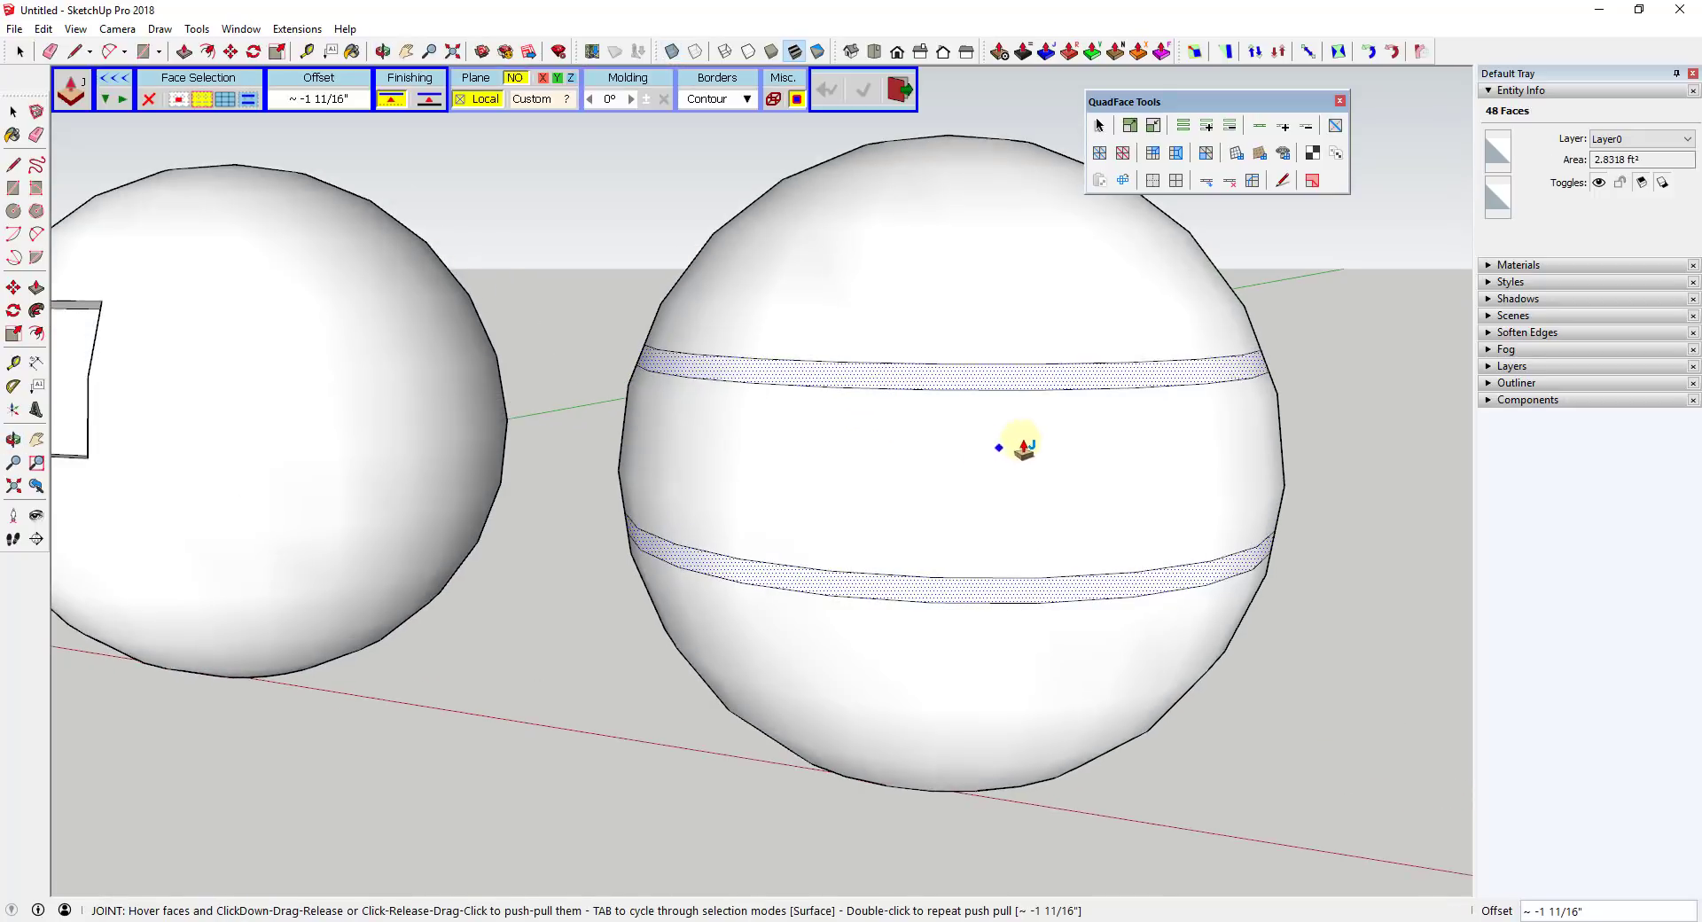
middle_click_drag(1024, 446, 949, 441)
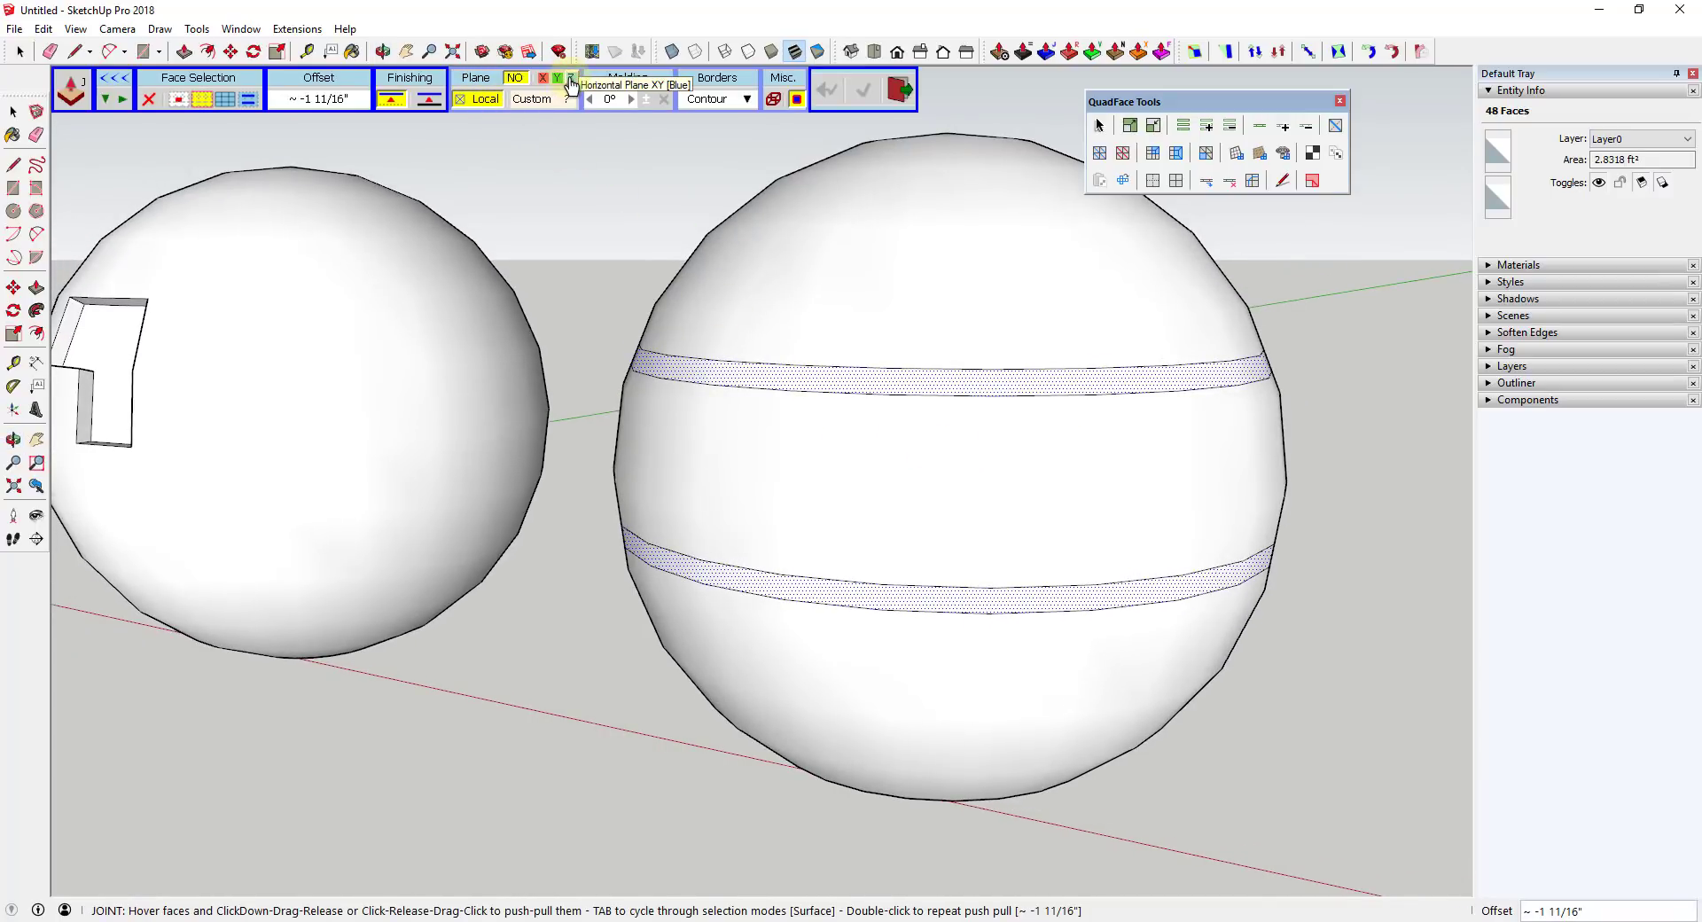
scroll(570, 86, "up", 1)
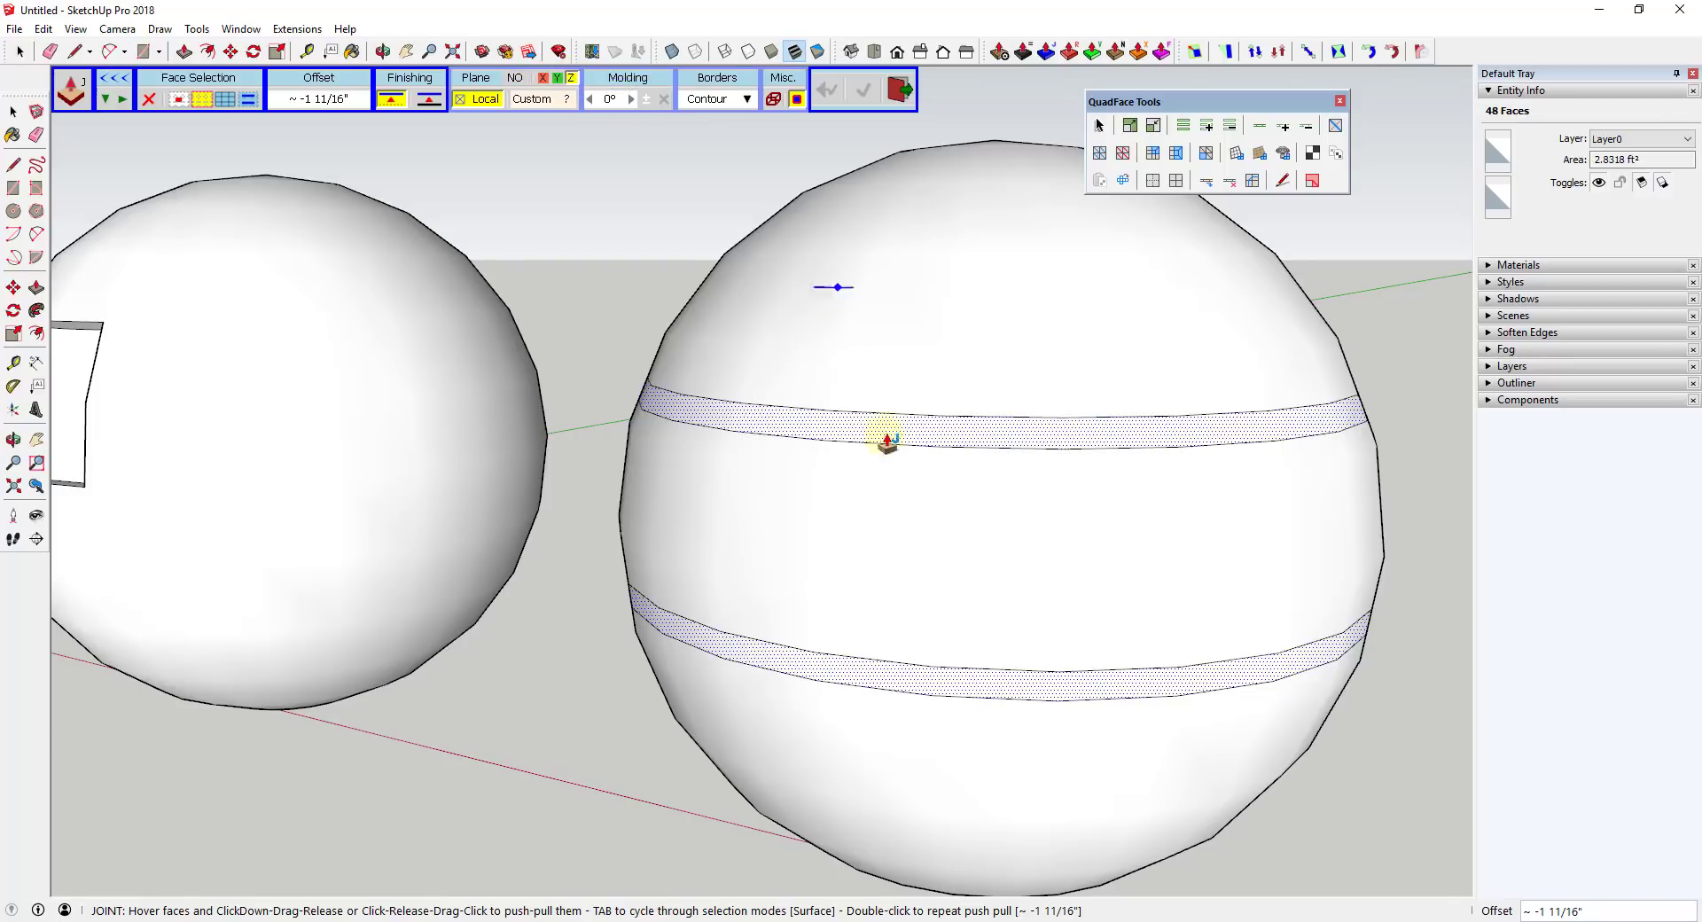
middle_click_drag(887, 438, 736, 505)
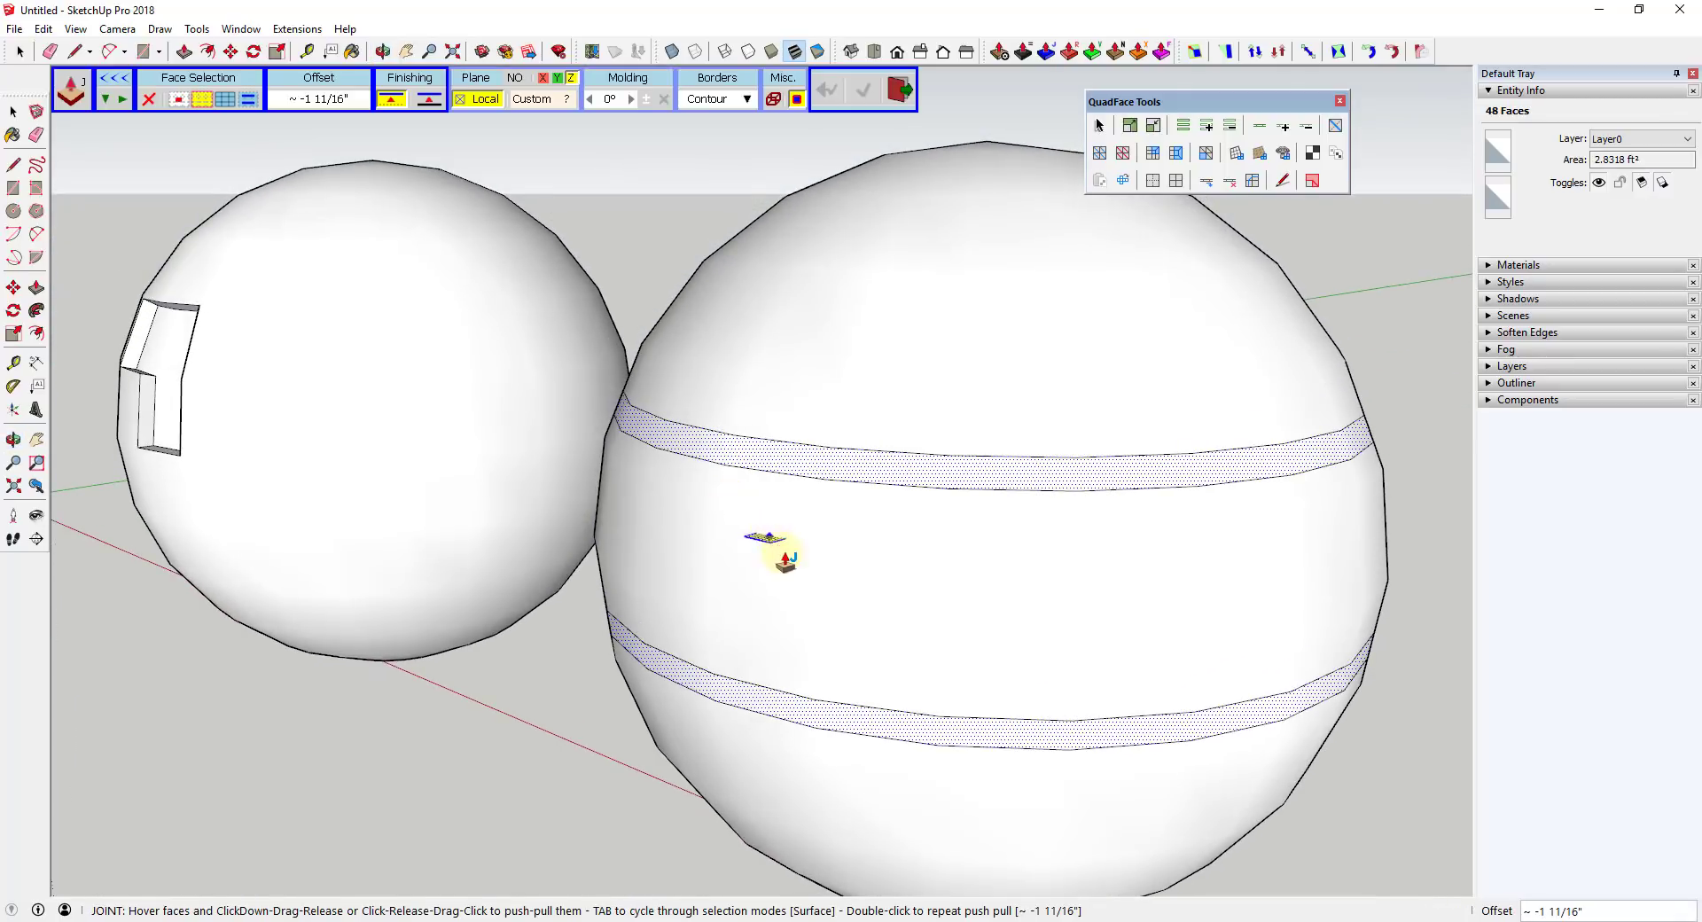
left_click(711, 467)
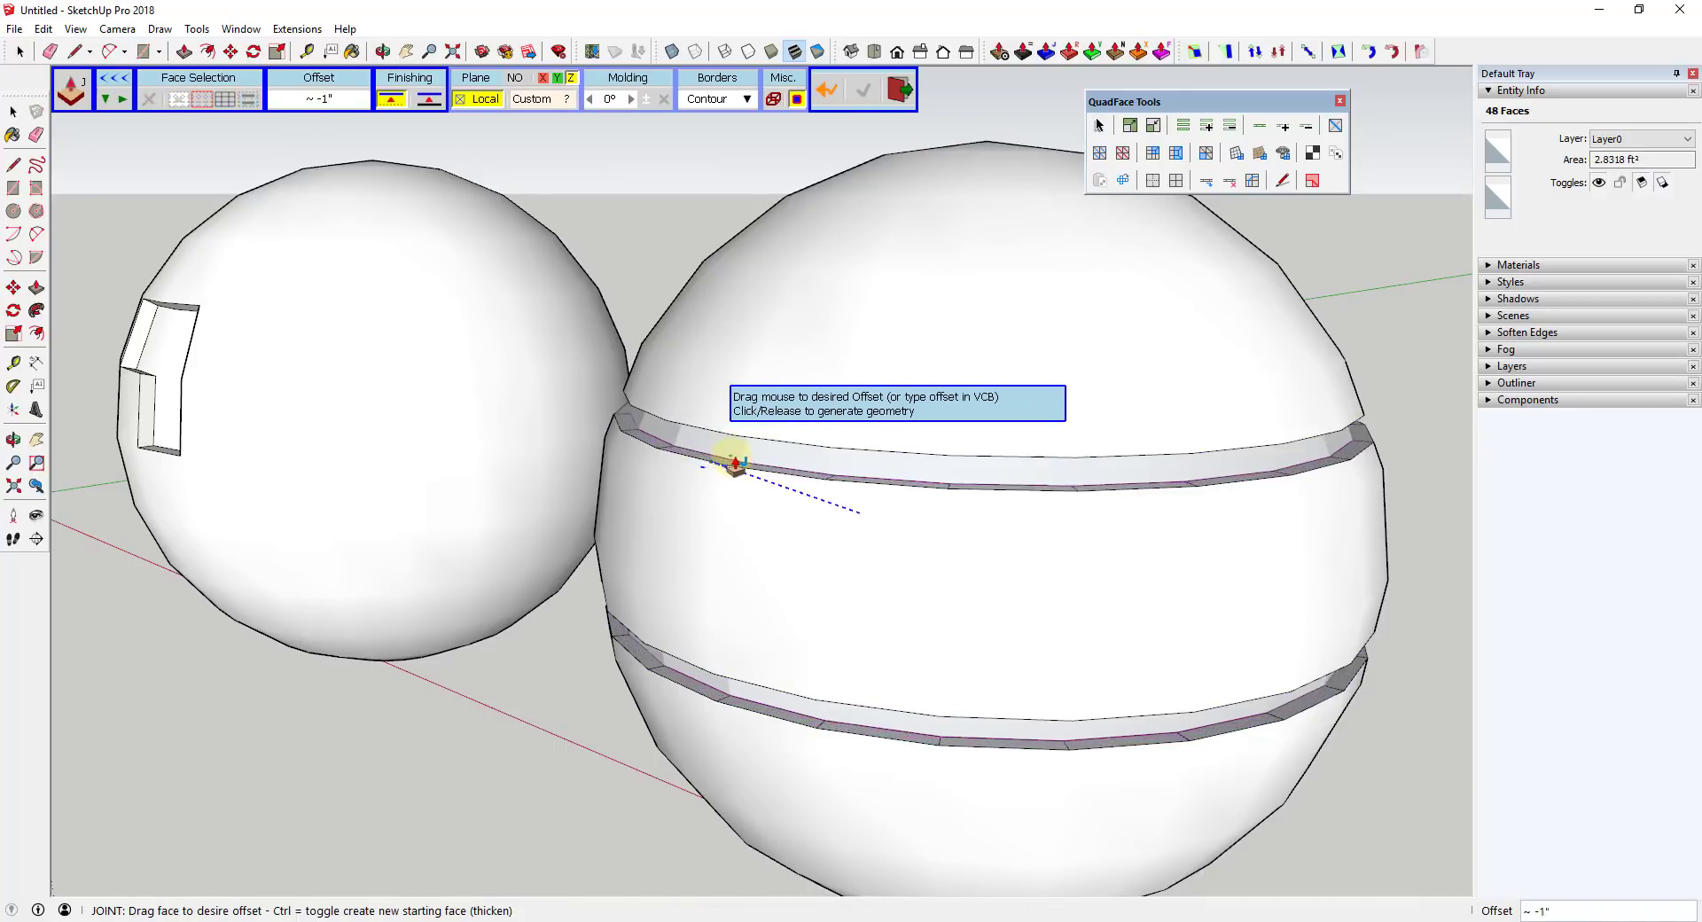
left_click(741, 460)
middle_click_drag(741, 460, 868, 419)
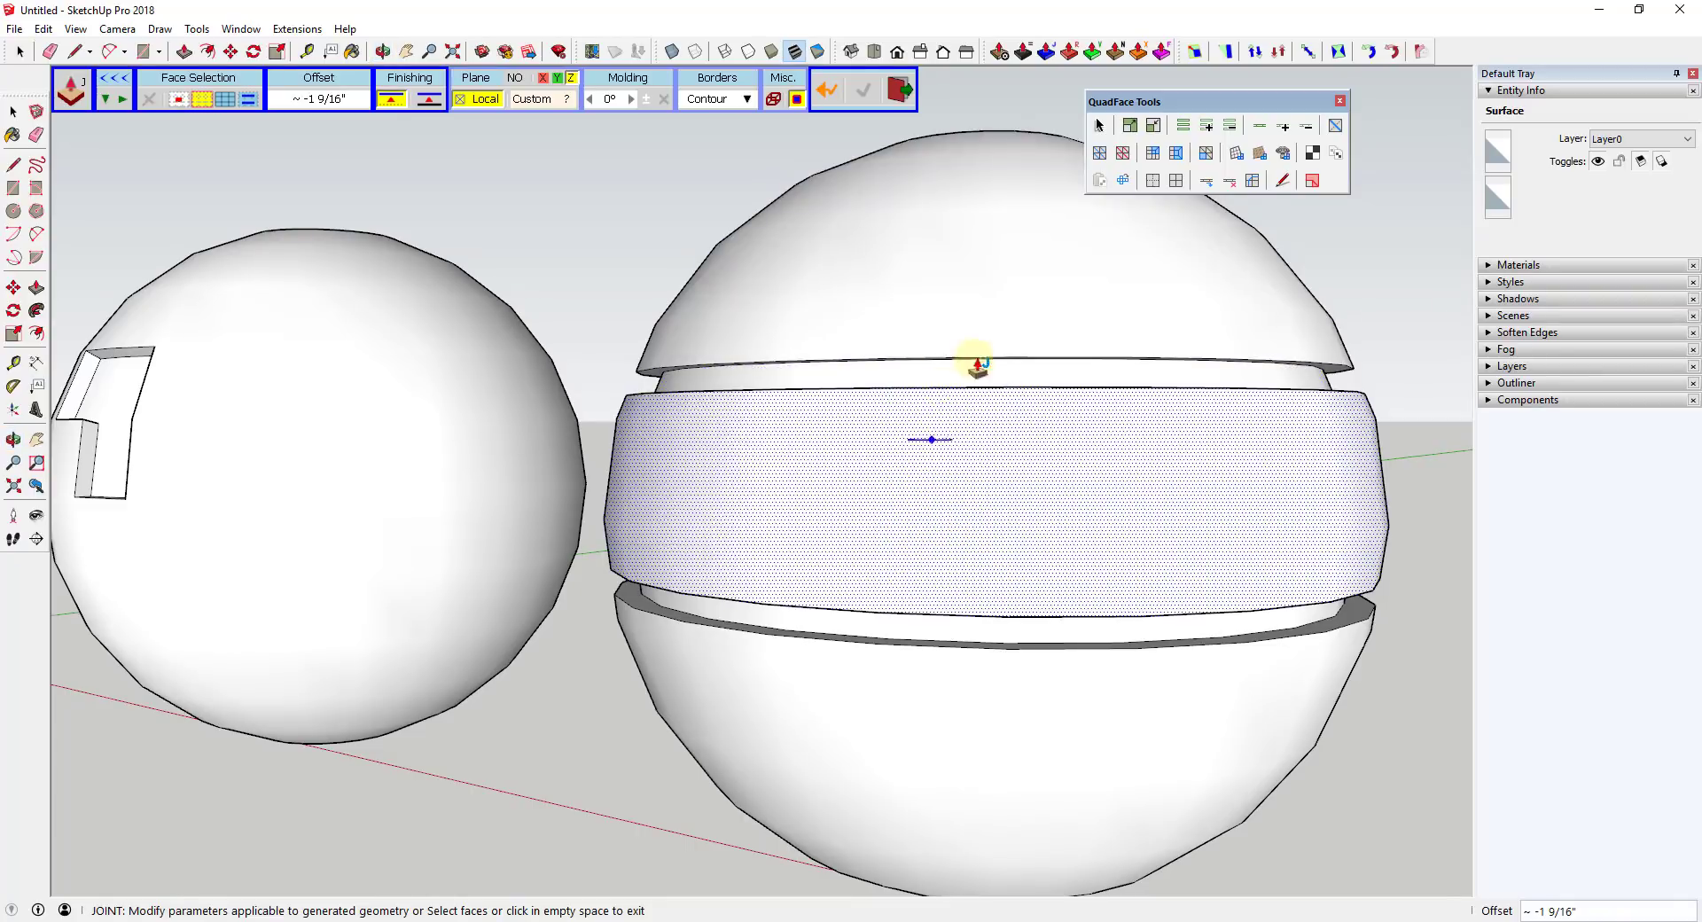
middle_click_drag(974, 359, 802, 495)
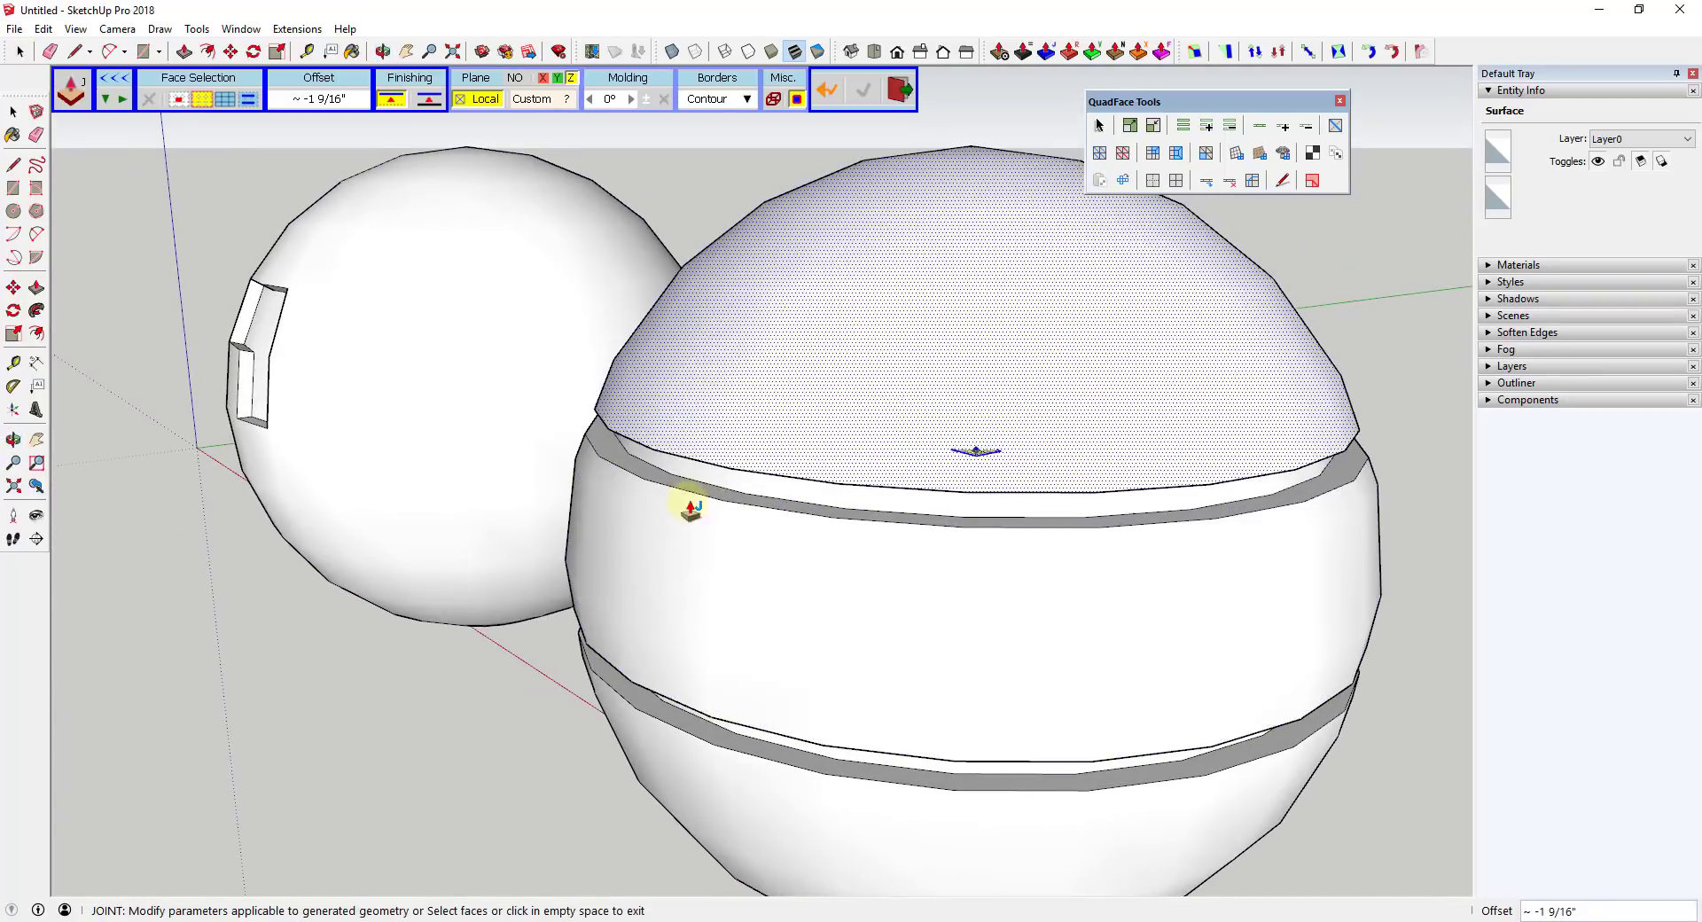
middle_click_drag(739, 489, 939, 478)
key("space")
scroll(987, 487, "up", 2)
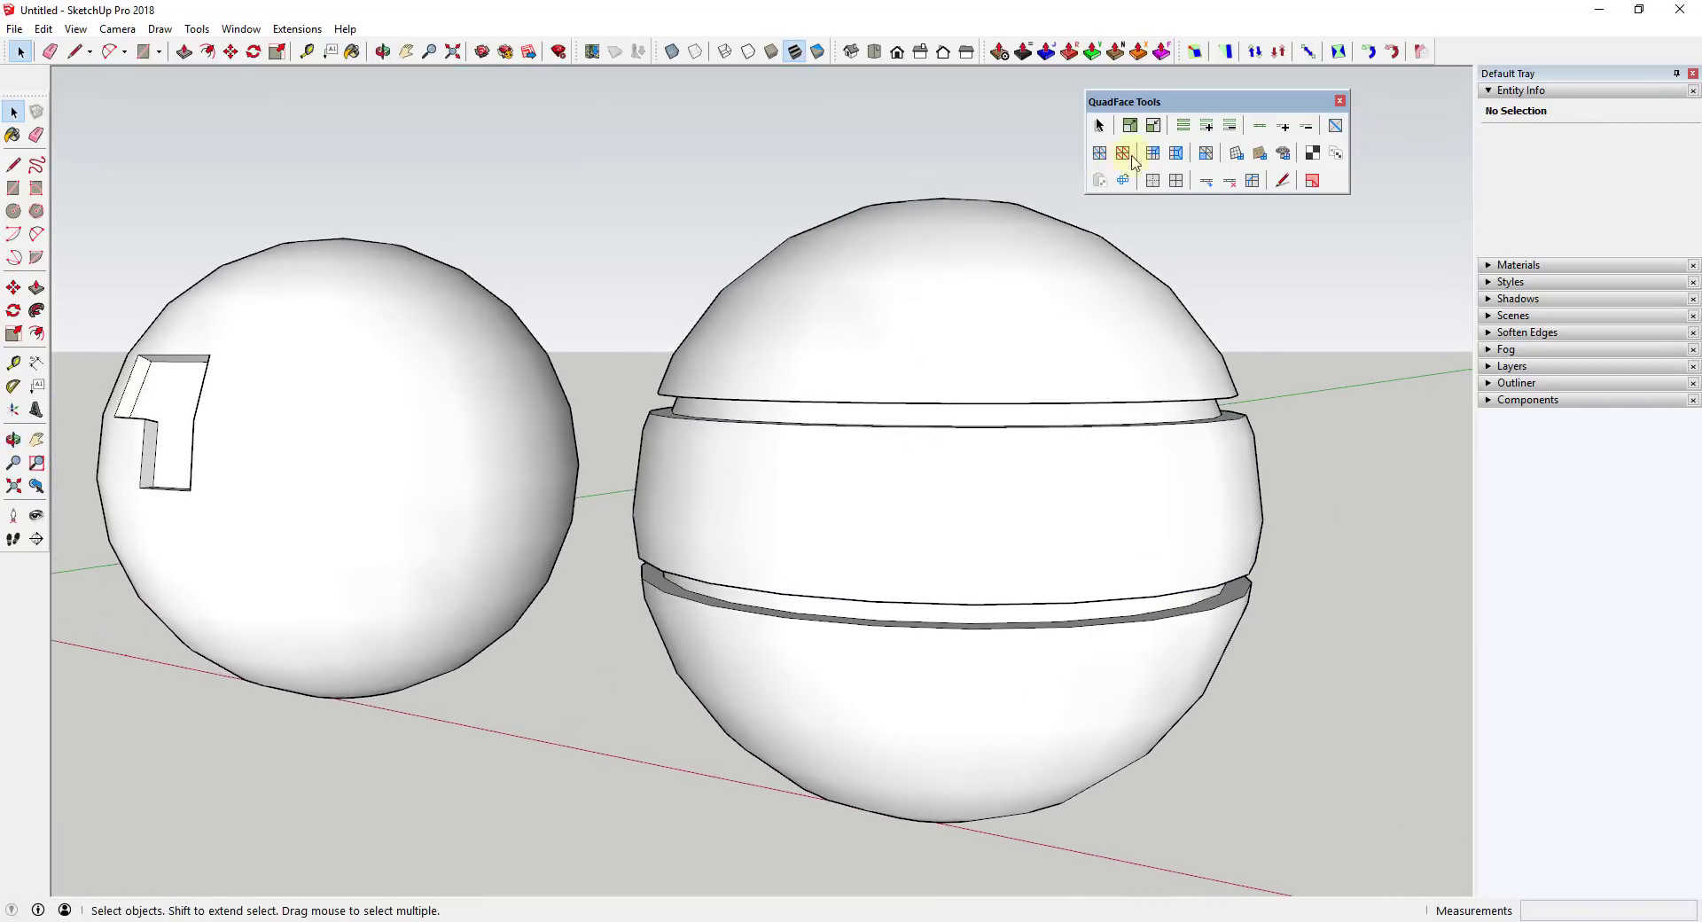
- Show hidden geometry and insert a vertical edge loop through the middle band with QuadFace Insert Loops
left_click(927, 475)
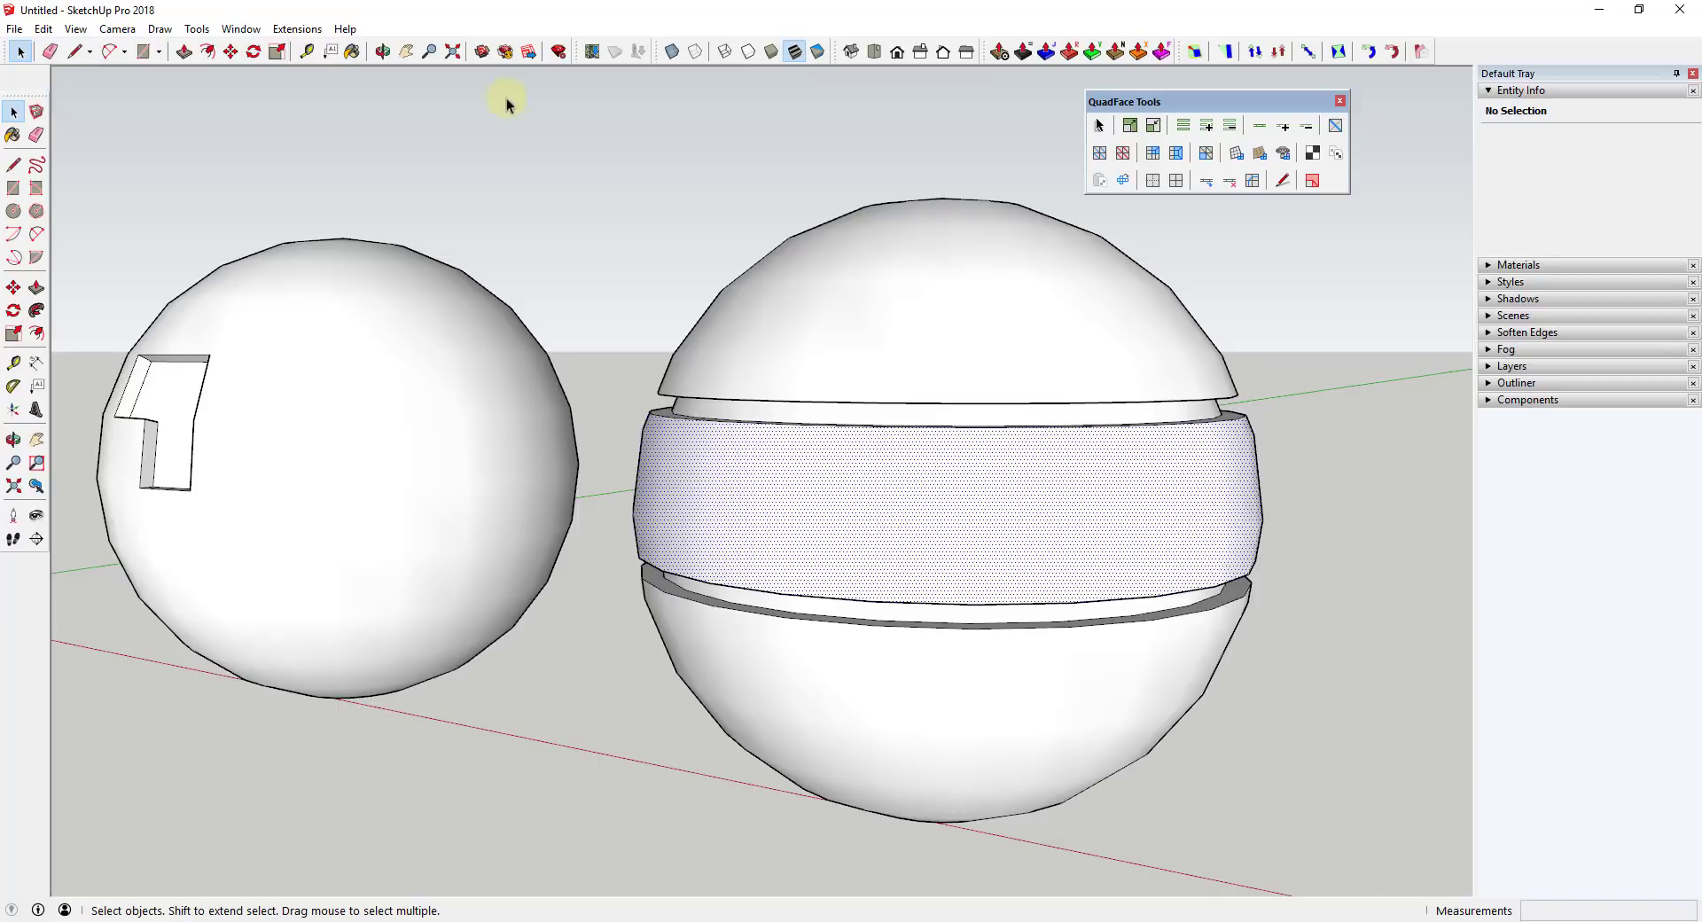
left_click(75, 28)
left_click(127, 91)
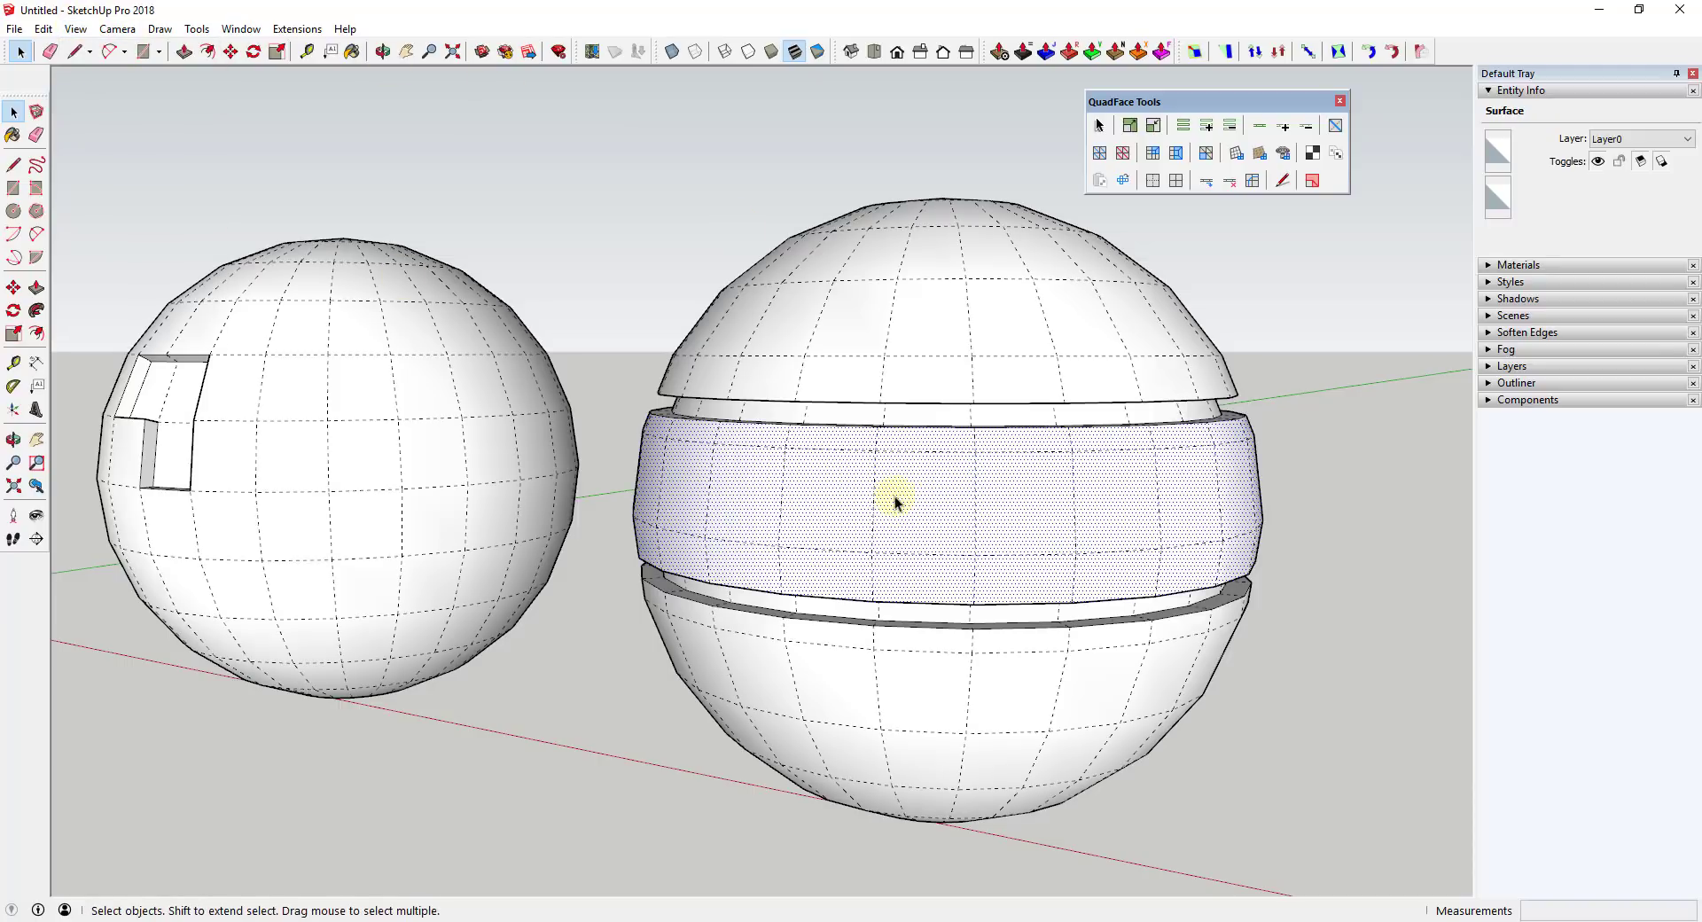
middle_click_drag(895, 496, 977, 481)
scroll(977, 481, "up", 1)
left_click(971, 431)
left_click(1198, 188)
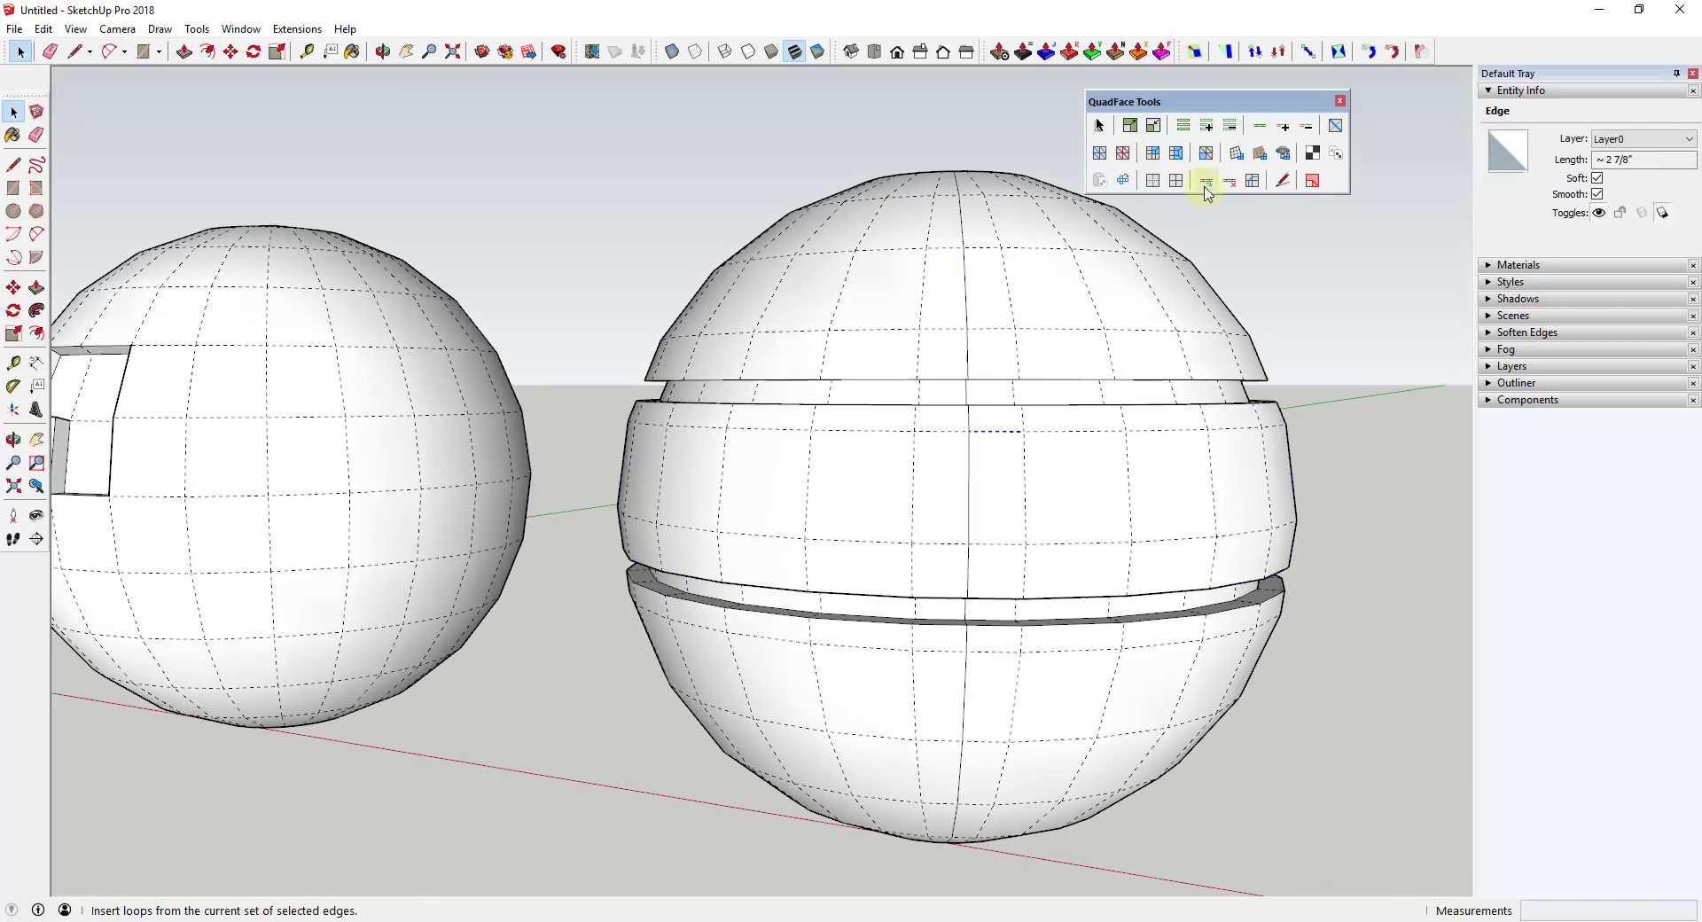
middle_click_drag(1152, 431, 1232, 528)
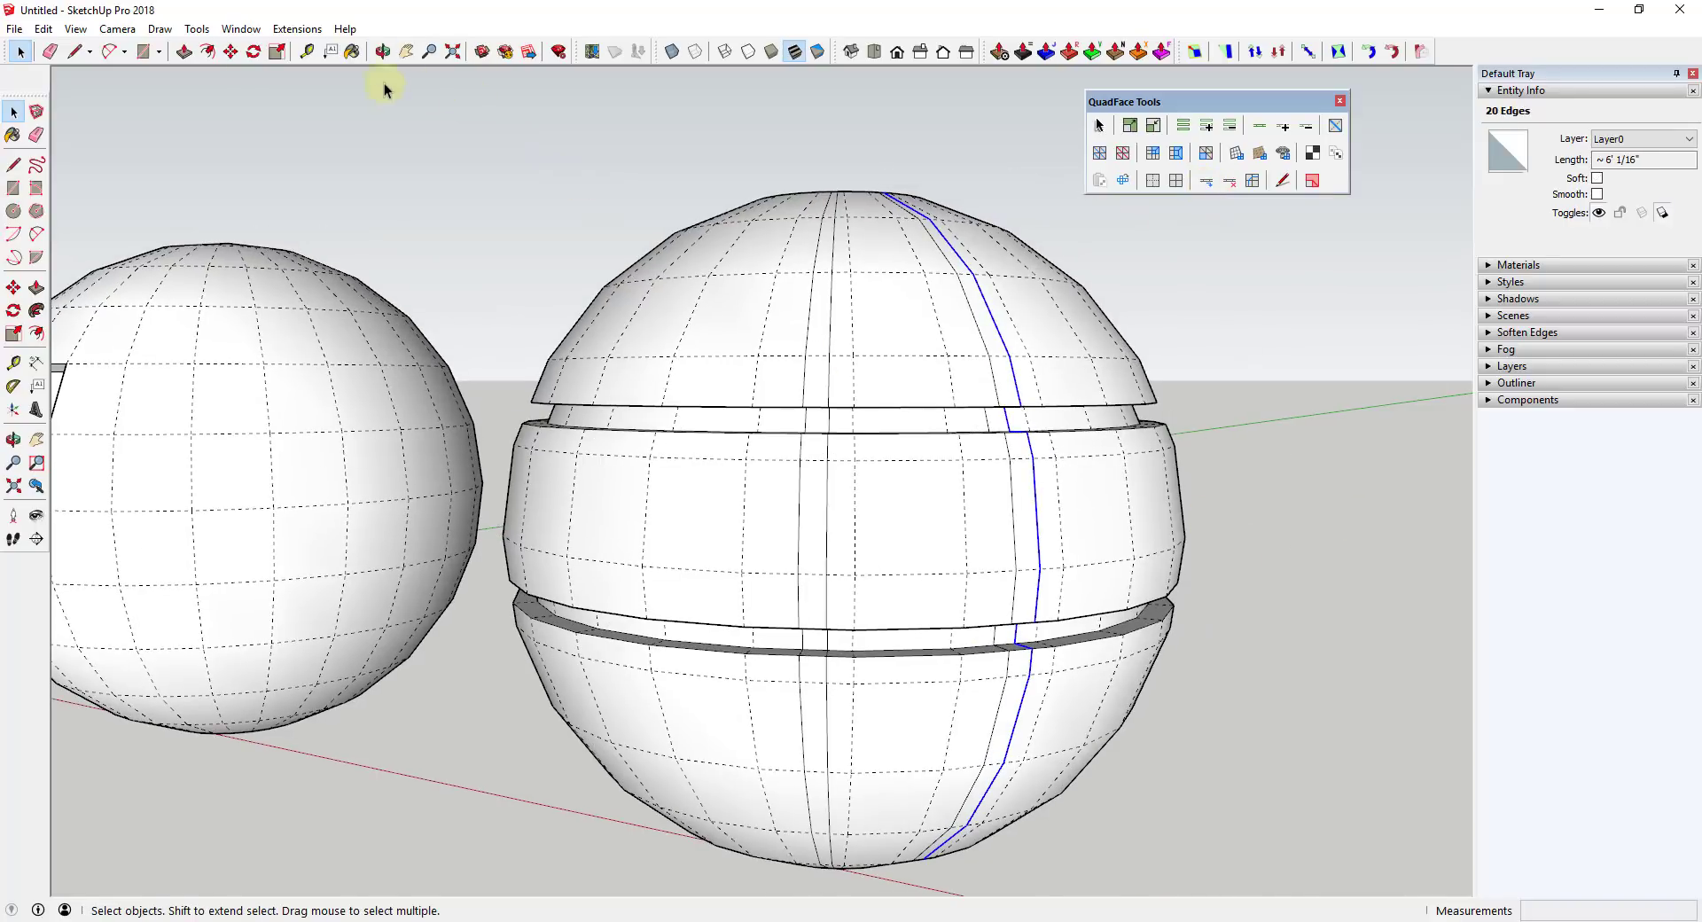
- Hide hidden geometry and select the left and right vertical face strips
left_click(75, 29)
left_click(120, 94)
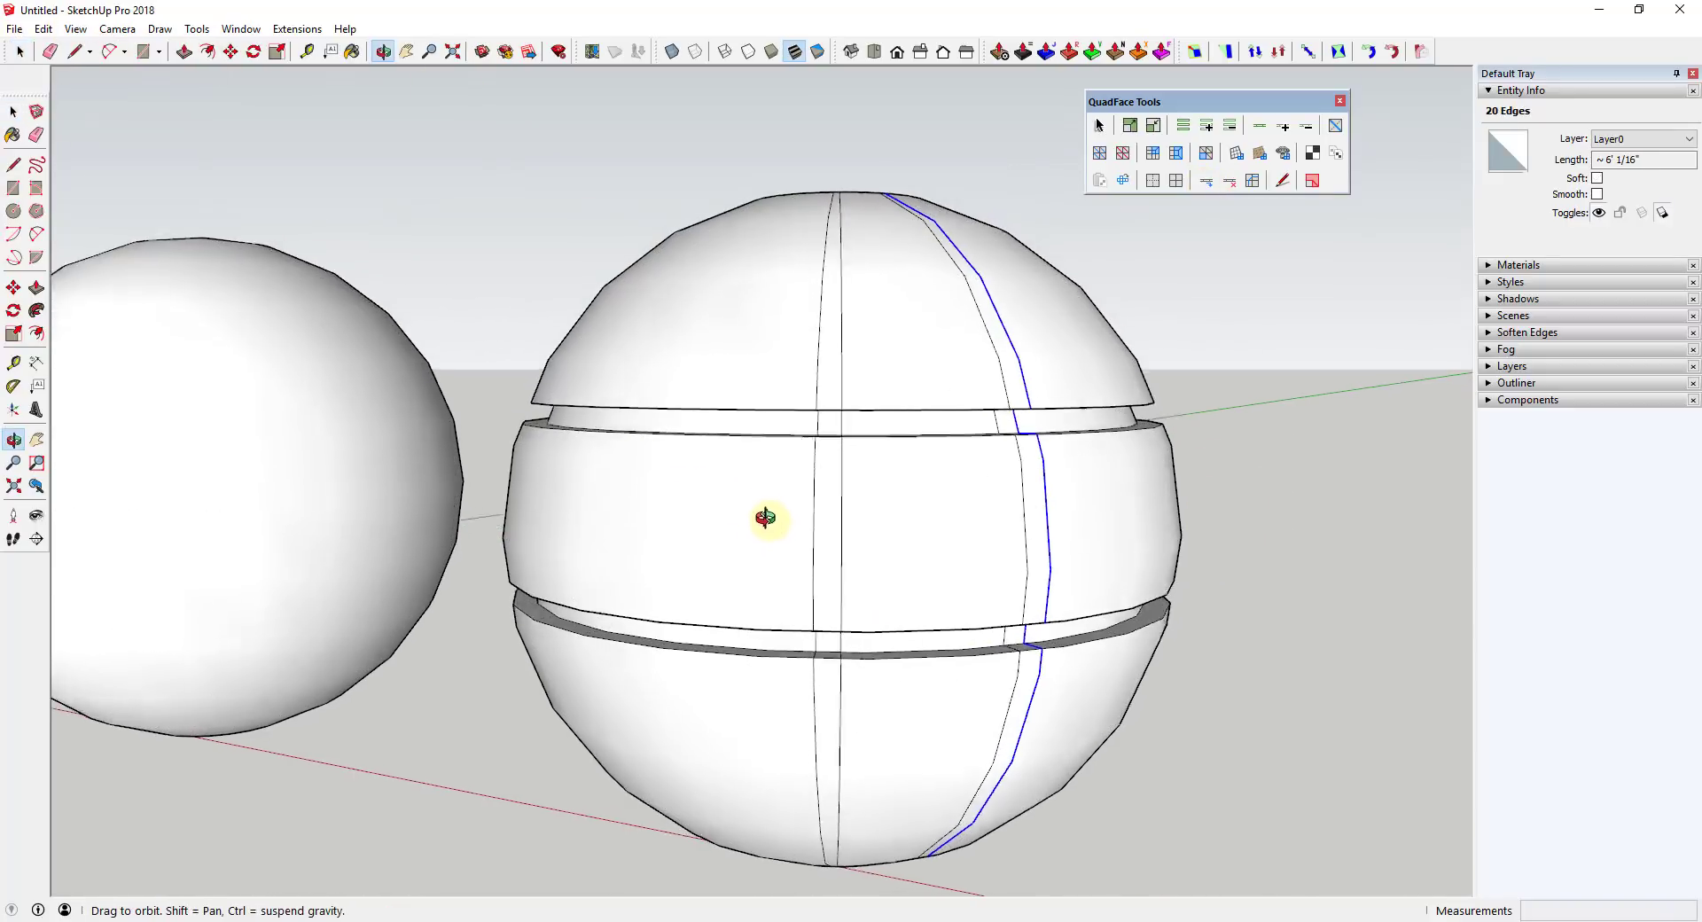
middle_click_drag(763, 513, 895, 530)
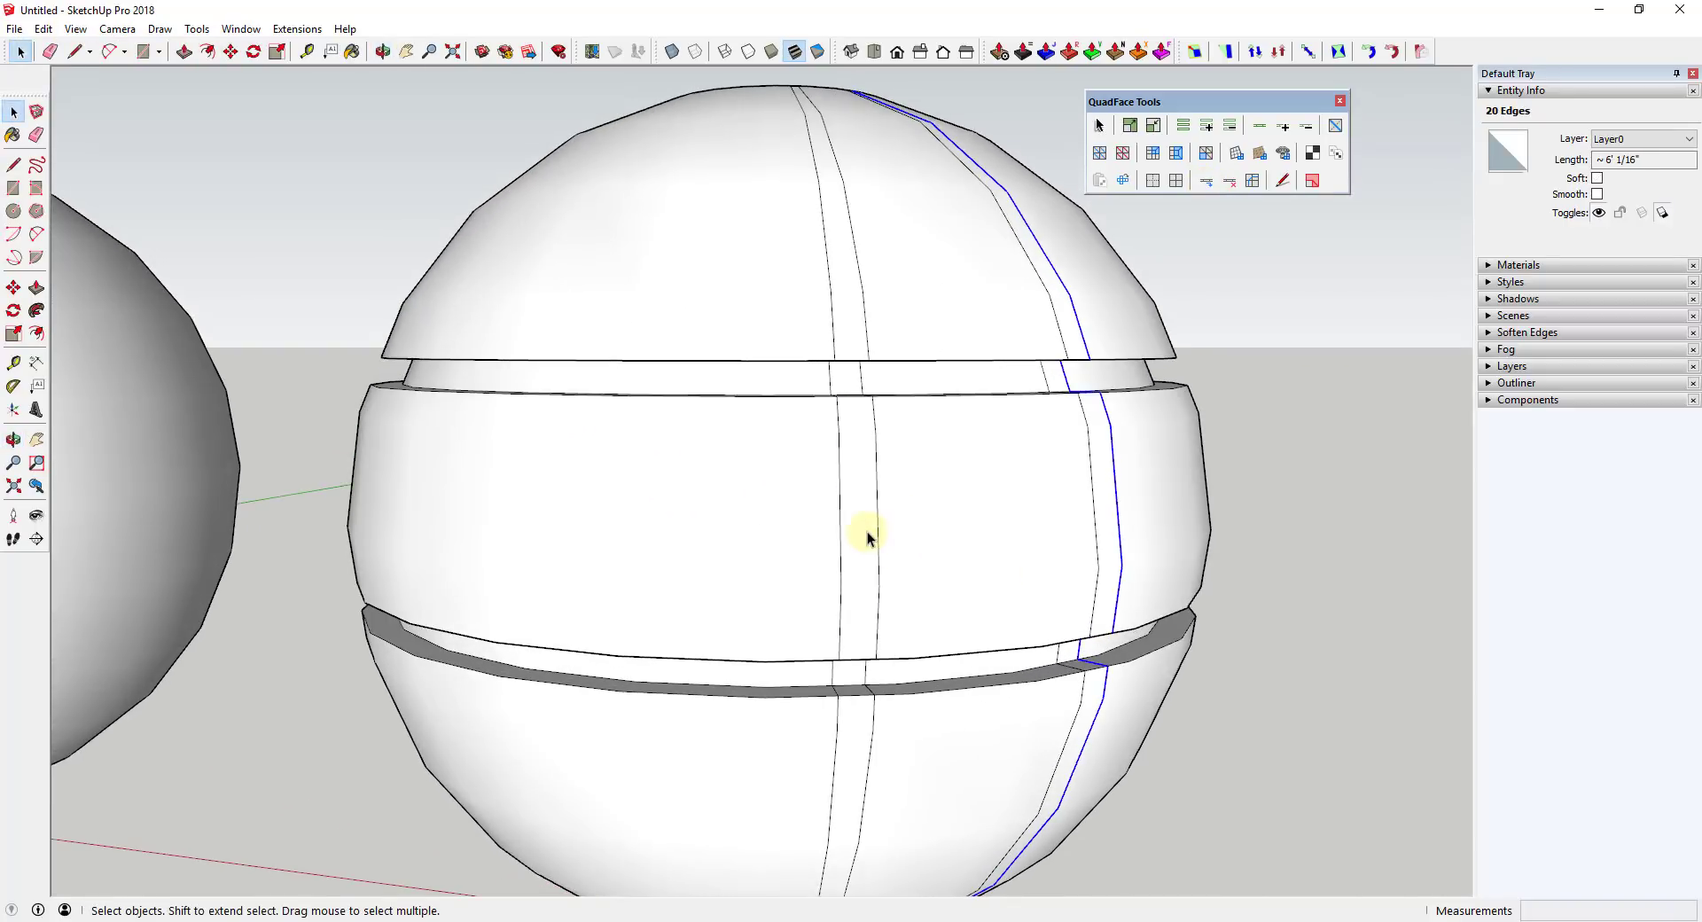
left_click(867, 536)
left_click(1099, 509, "shift")
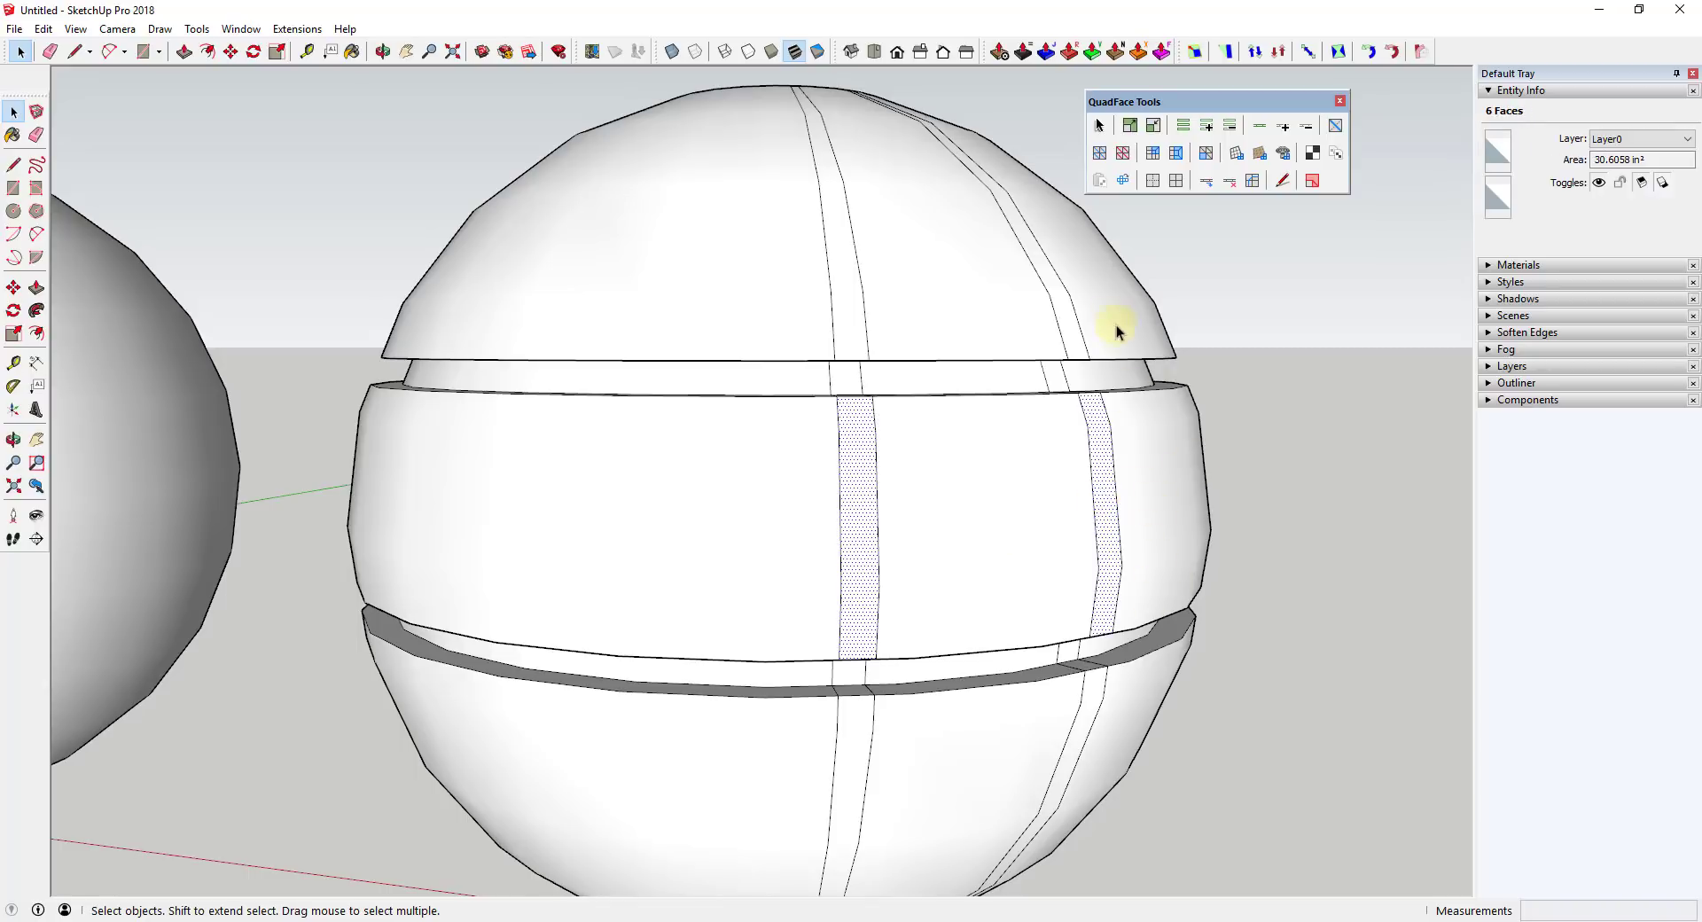
scroll(1108, 330, "down", 3)
middle_click_drag(1082, 343, 999, 803)
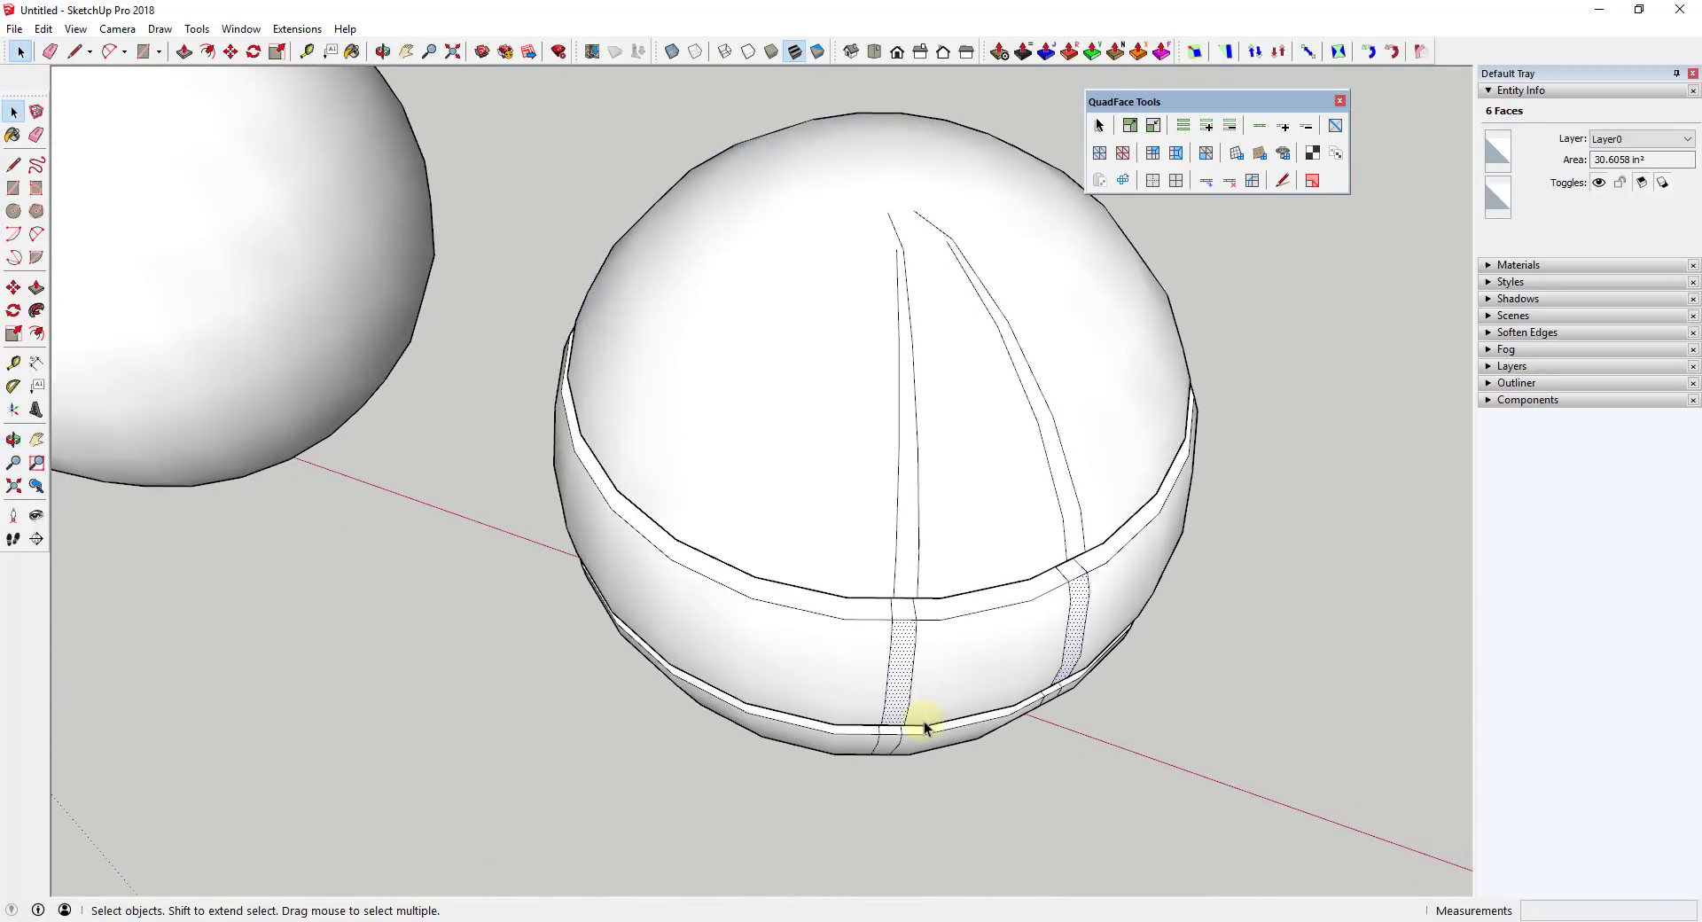
middle_click_drag(923, 727, 1138, 416)
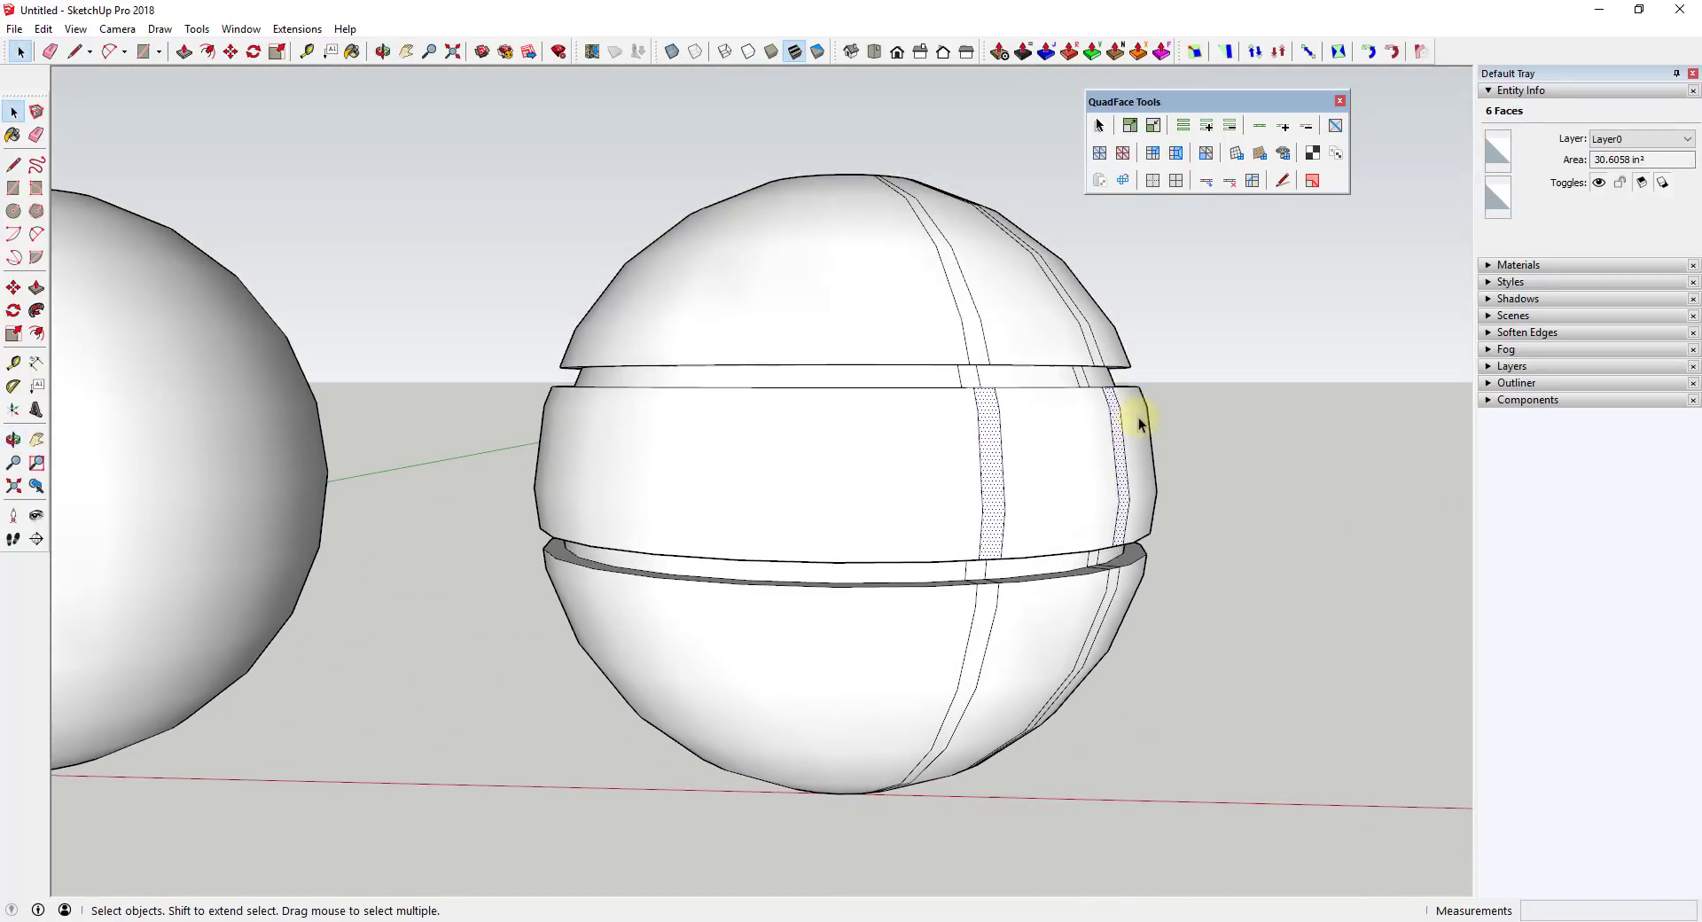
- Joint Push Pull the vertical strips about 2 1/8" into the band
left_click(1044, 53)
scroll(1108, 479, "up", 4)
left_click(1127, 476)
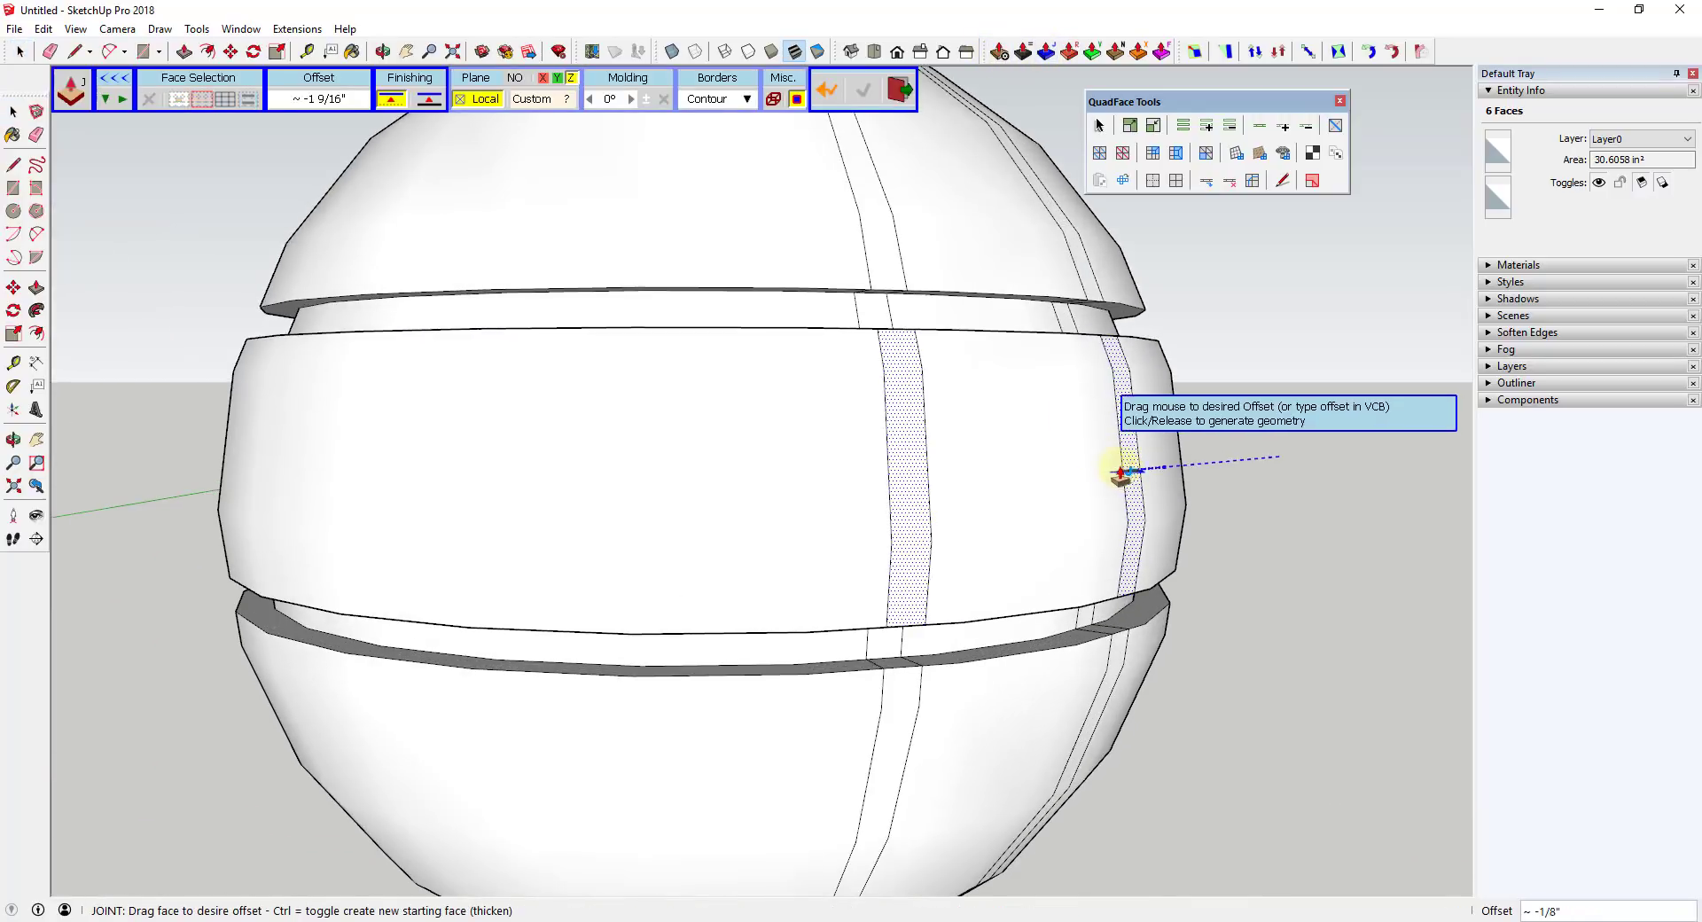
left_click(1060, 322)
middle_click_drag(1060, 323, 820, 404)
- Try a Joint Push Pull on the selected cylinder faces, producing a toothed result
scroll(805, 426, "down", 2)
key("space")
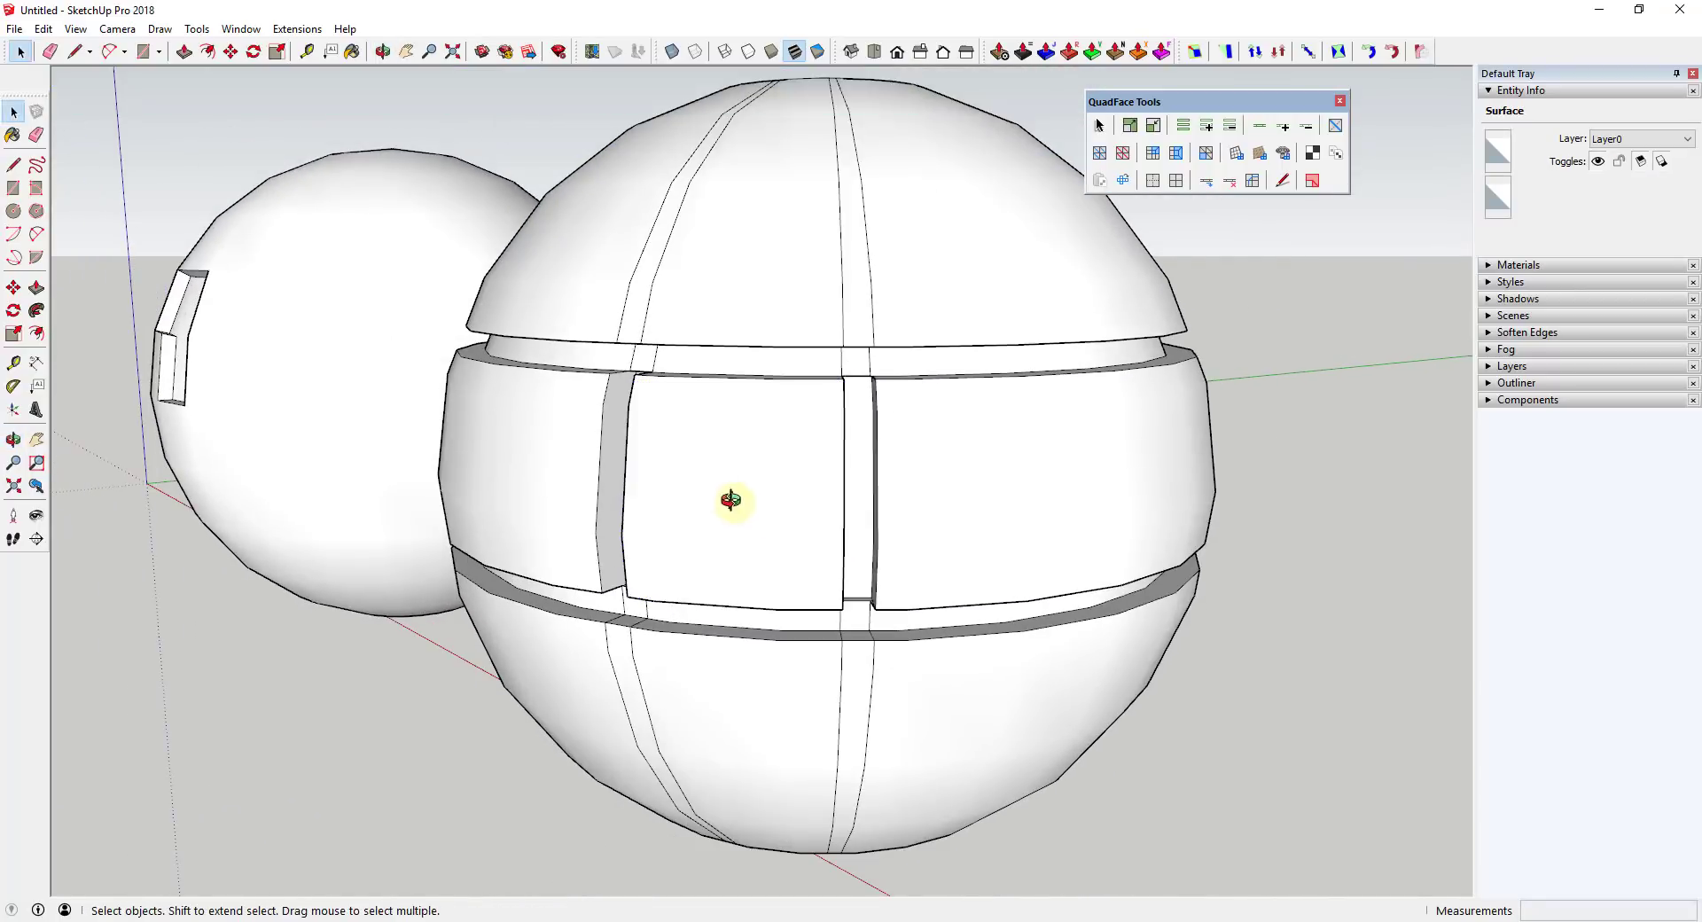
middle_click_drag(729, 499, 645, 435)
scroll(769, 448, "down", 3)
scroll(953, 426, "up", 4)
scroll(960, 405, "down", 3)
scroll(817, 424, "down", 2)
scroll(913, 406, "up", 3)
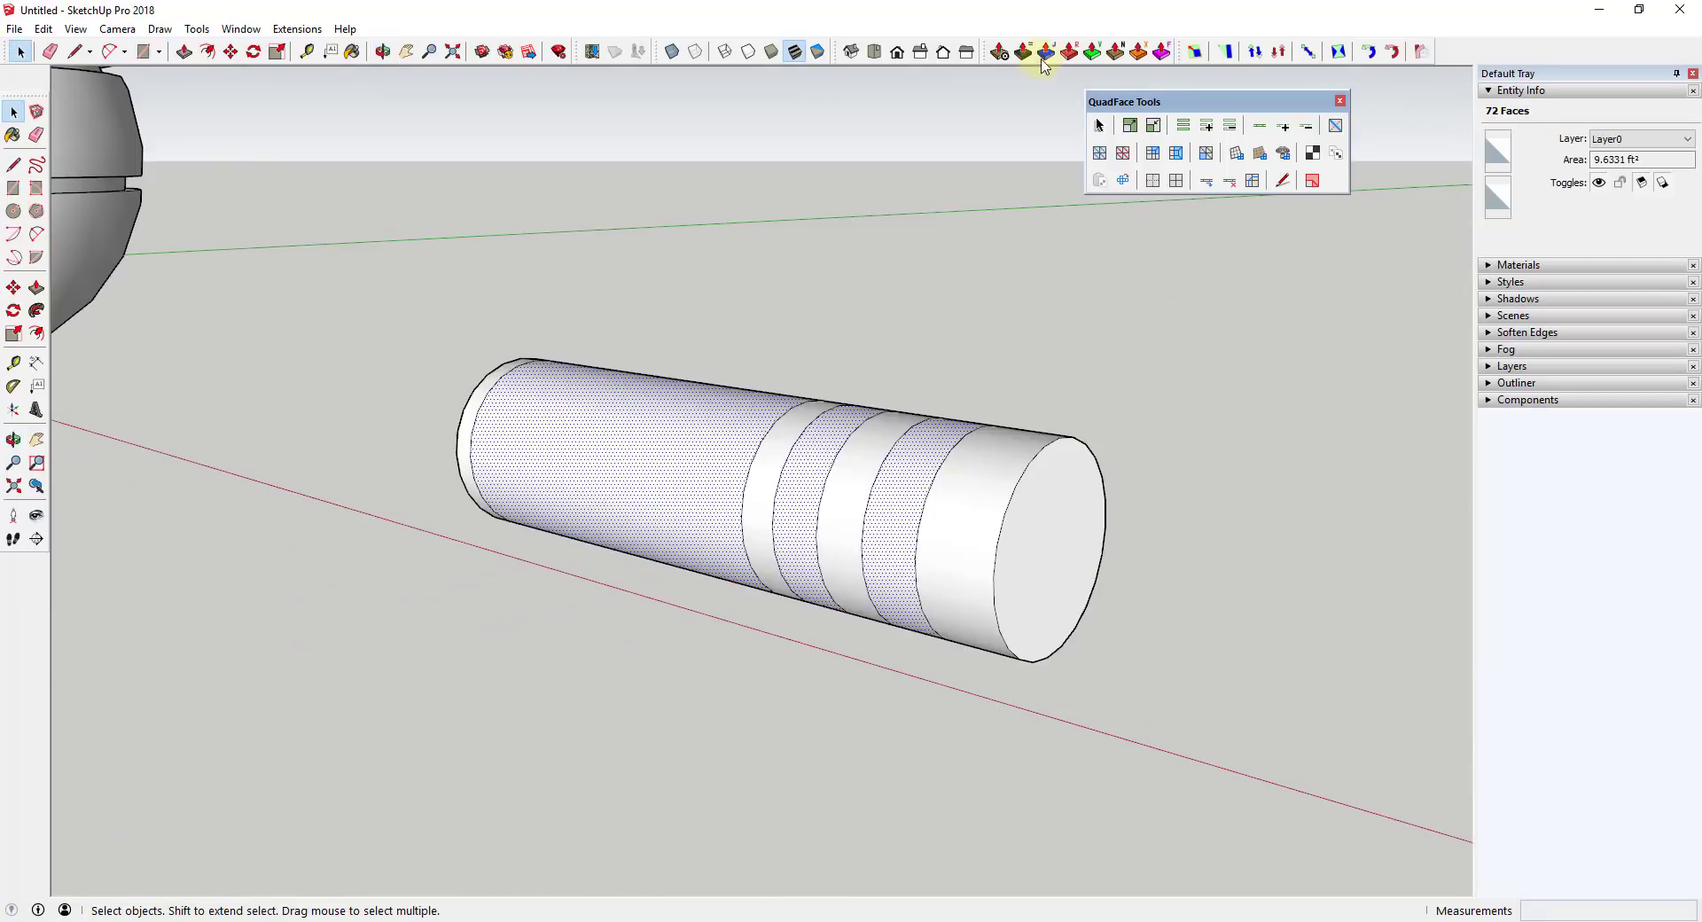
left_click(1044, 55)
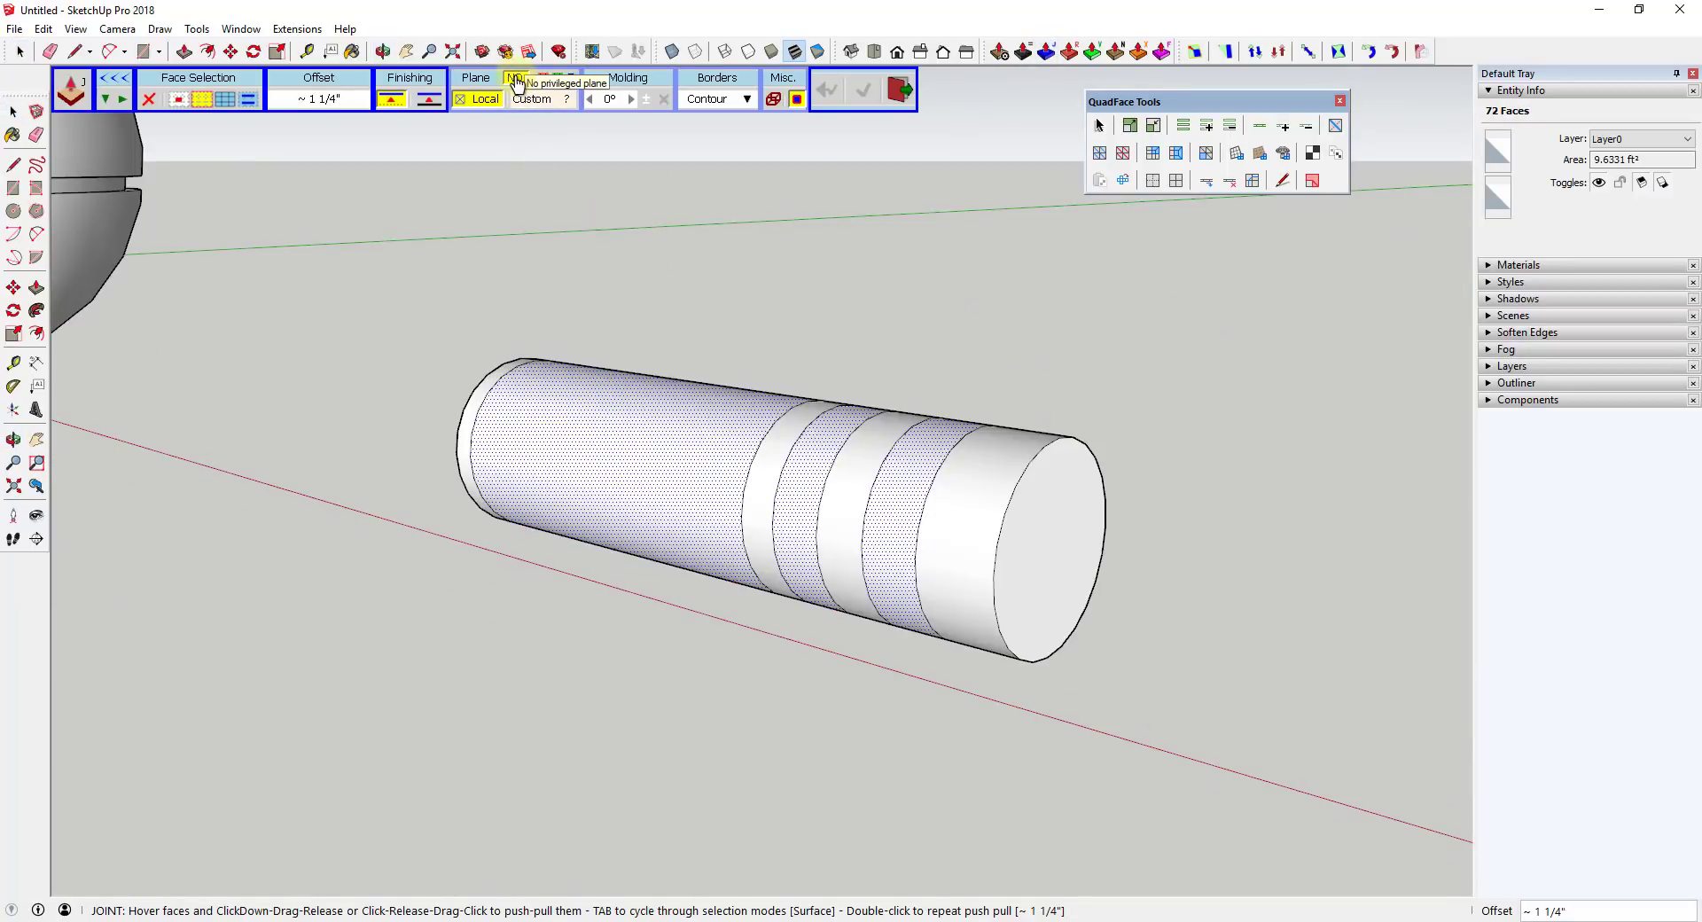
left_click(993, 571)
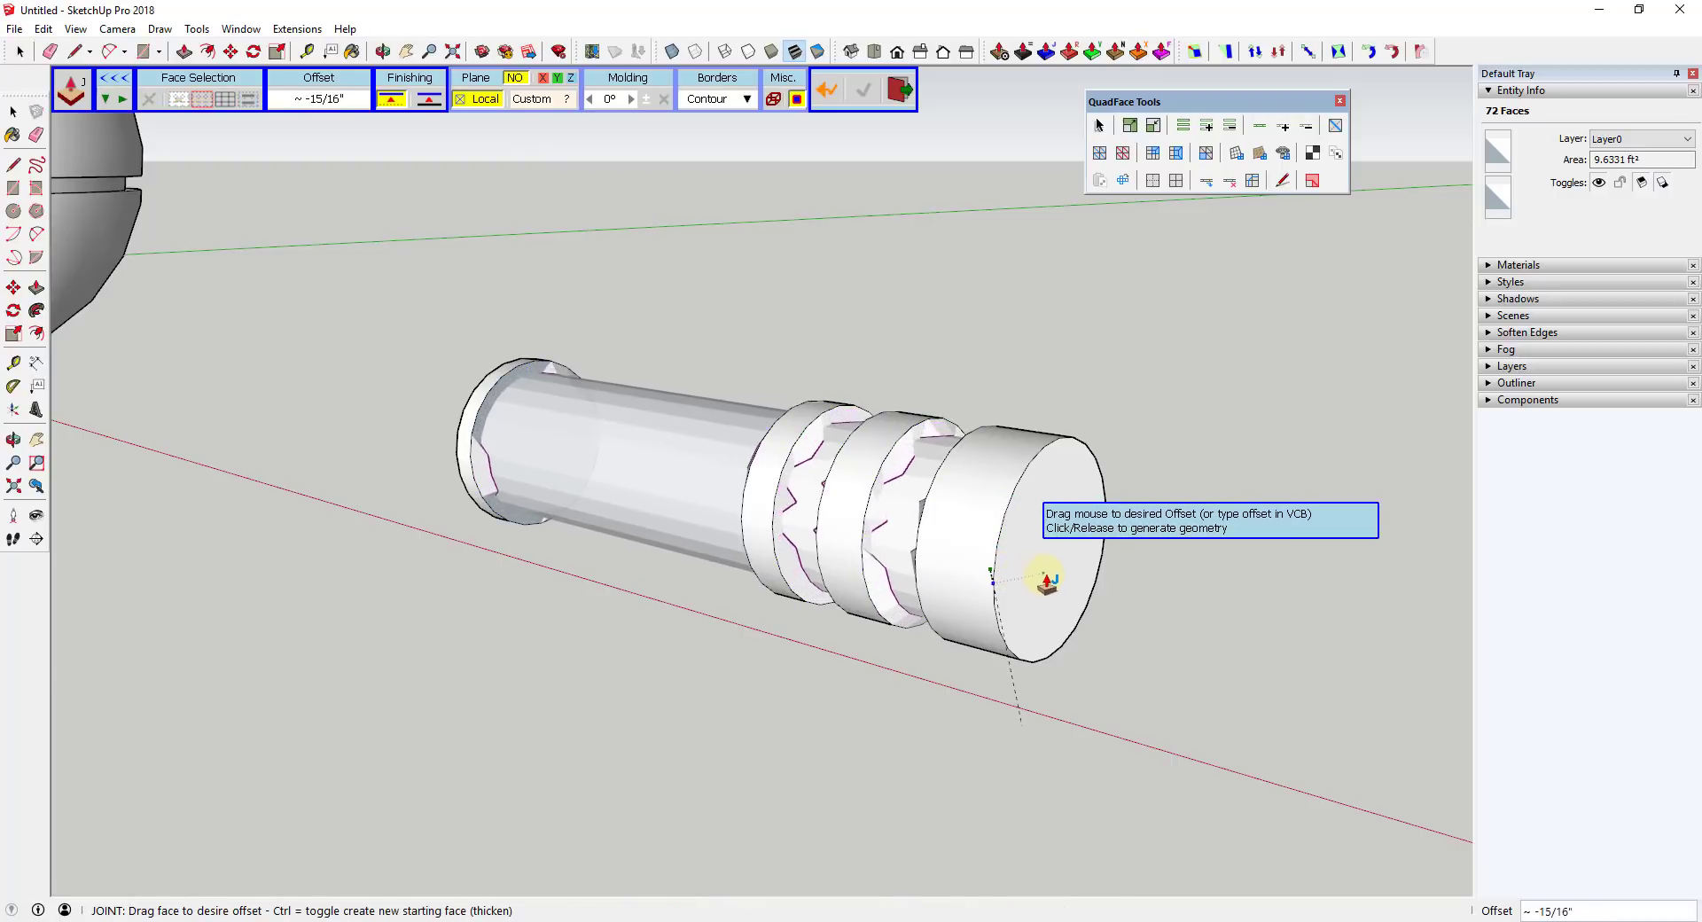
left_click(1040, 580)
middle_click_drag(924, 542, 975, 493)
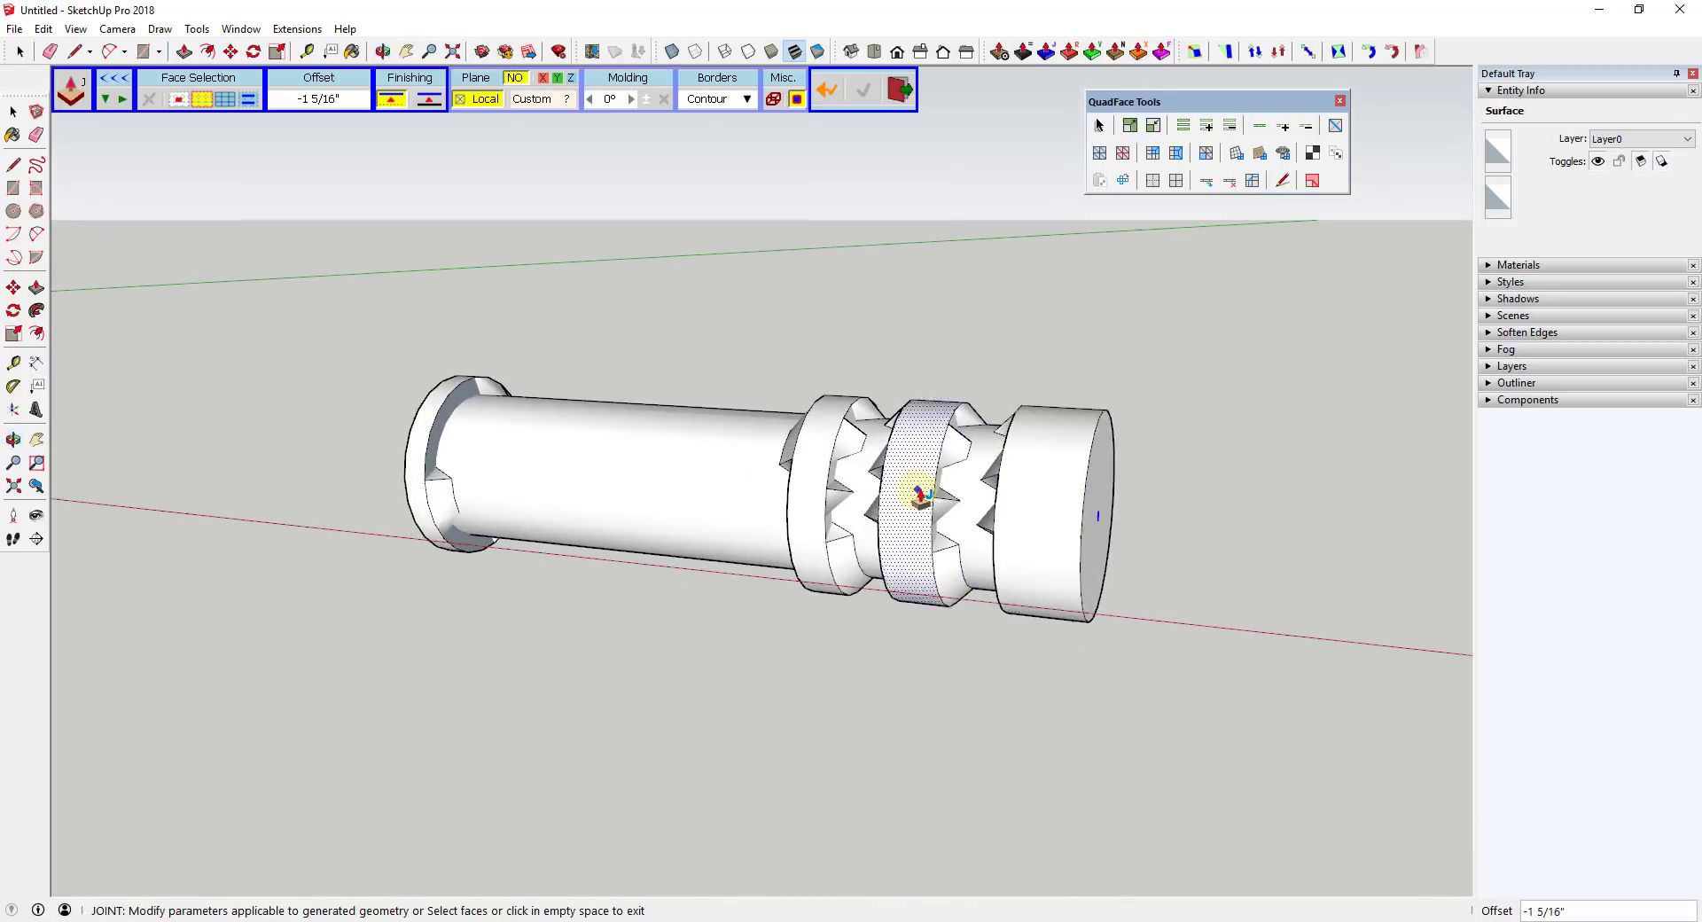
scroll(919, 497, "up", 3)
middle_click_drag(829, 483, 881, 505)
scroll(881, 506, "down", 4)
- Undo the toothed result and push the cylinder faces in with offset -1
key("ctrl+z")
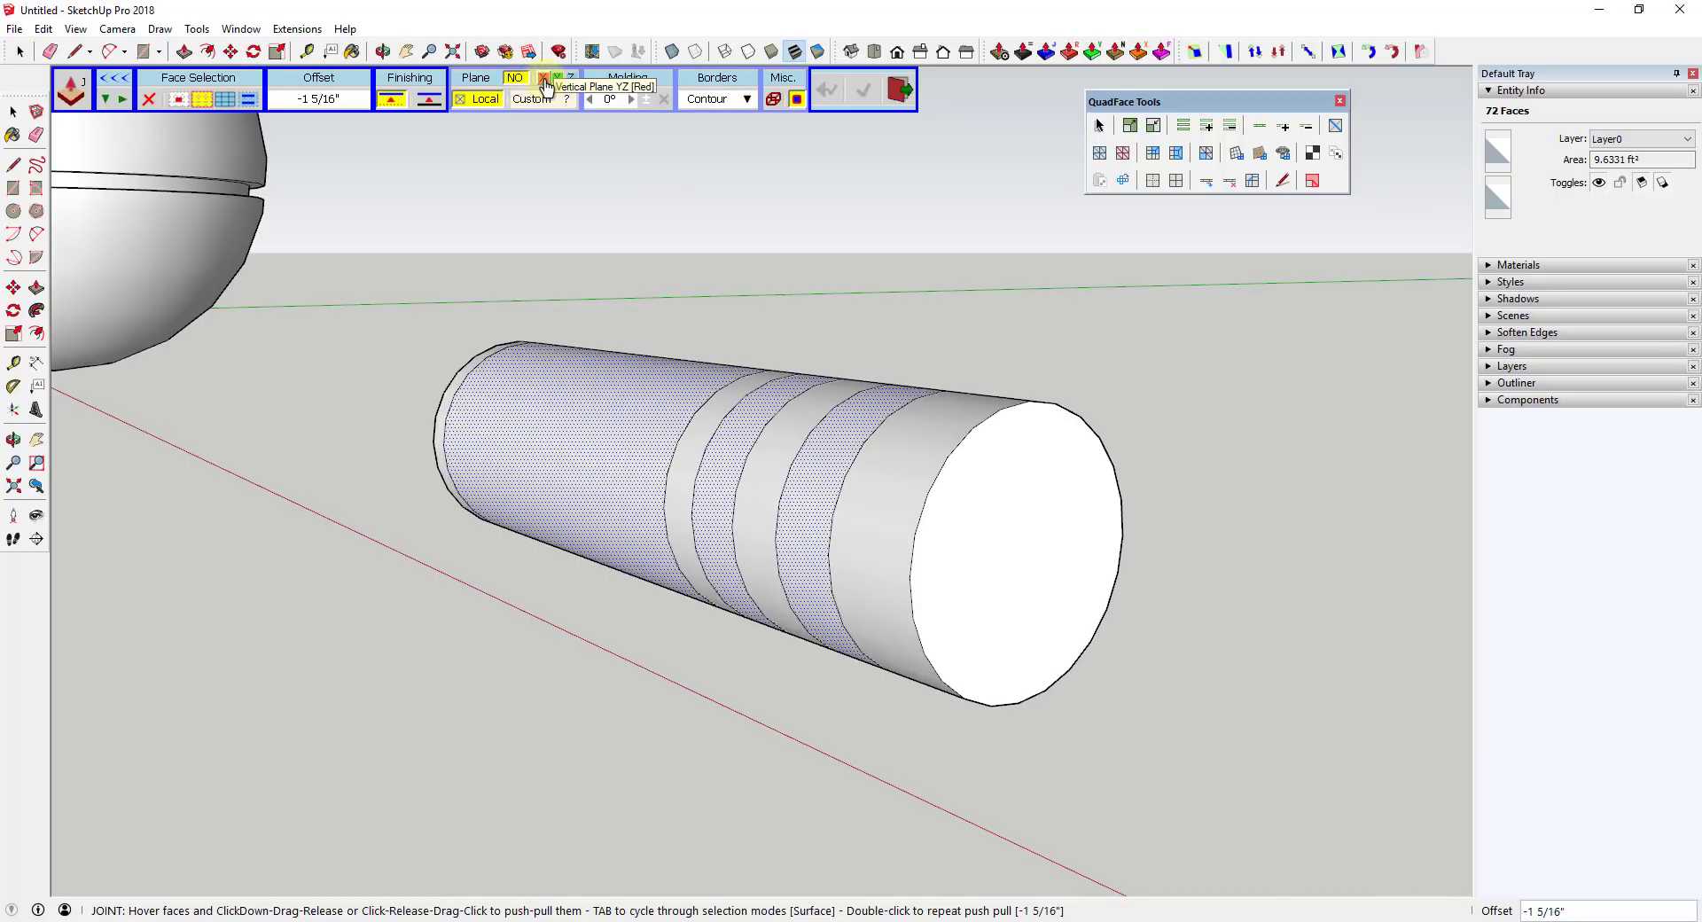
left_click(913, 559)
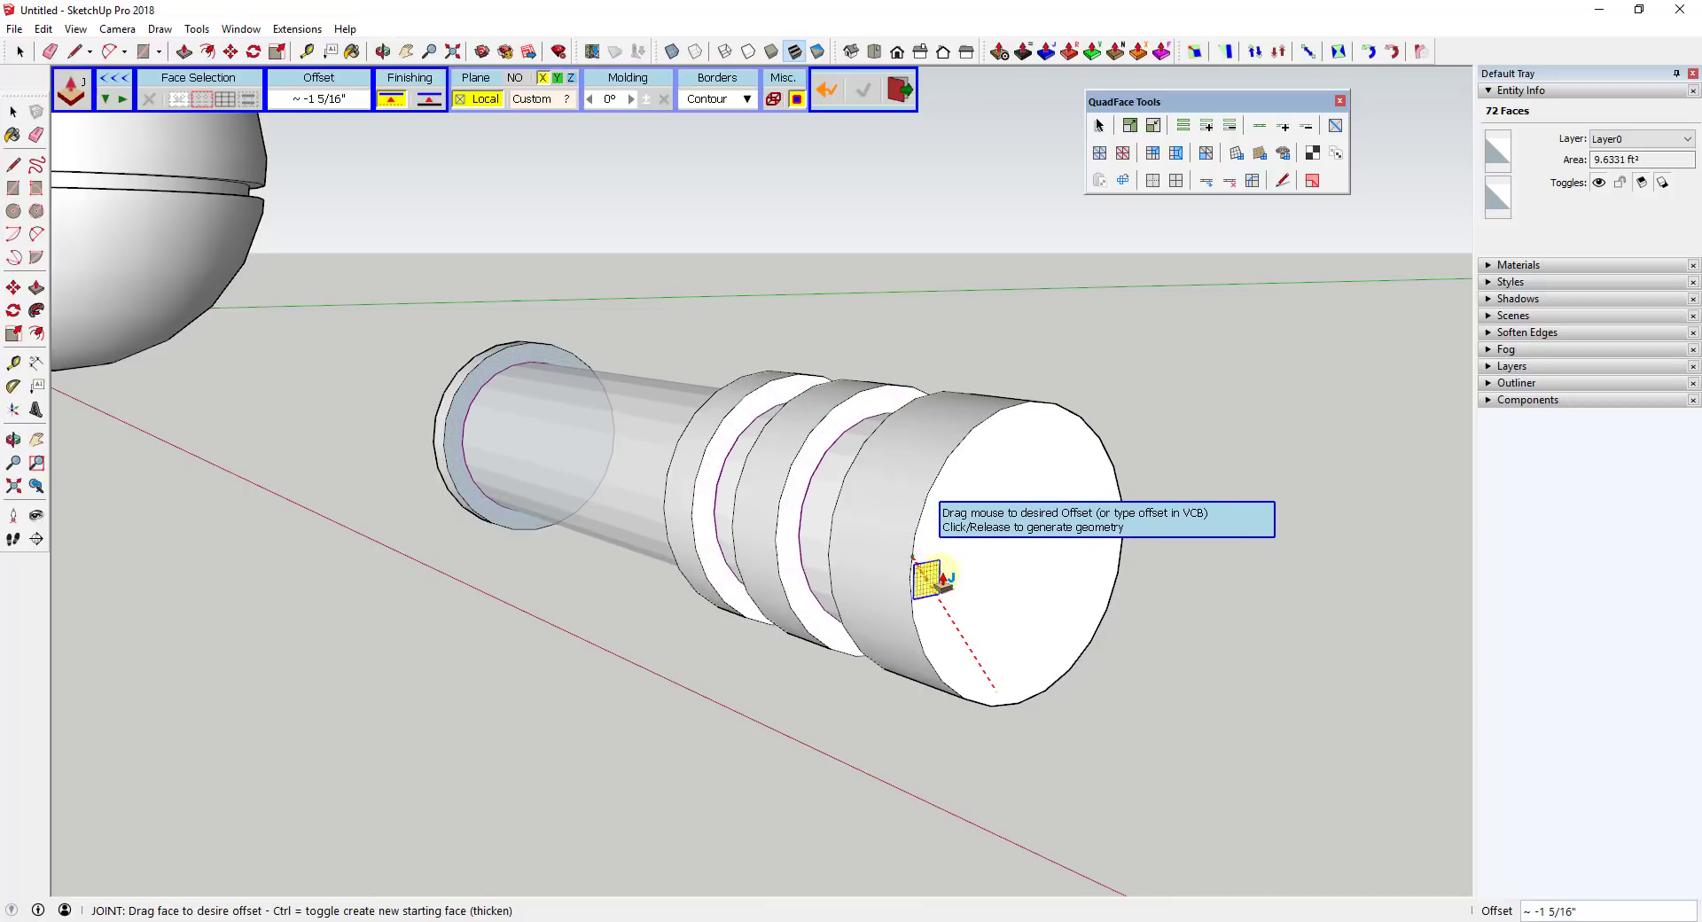
type("-1")
key("Return")
middle_click_drag(820, 630, 1454, 470)
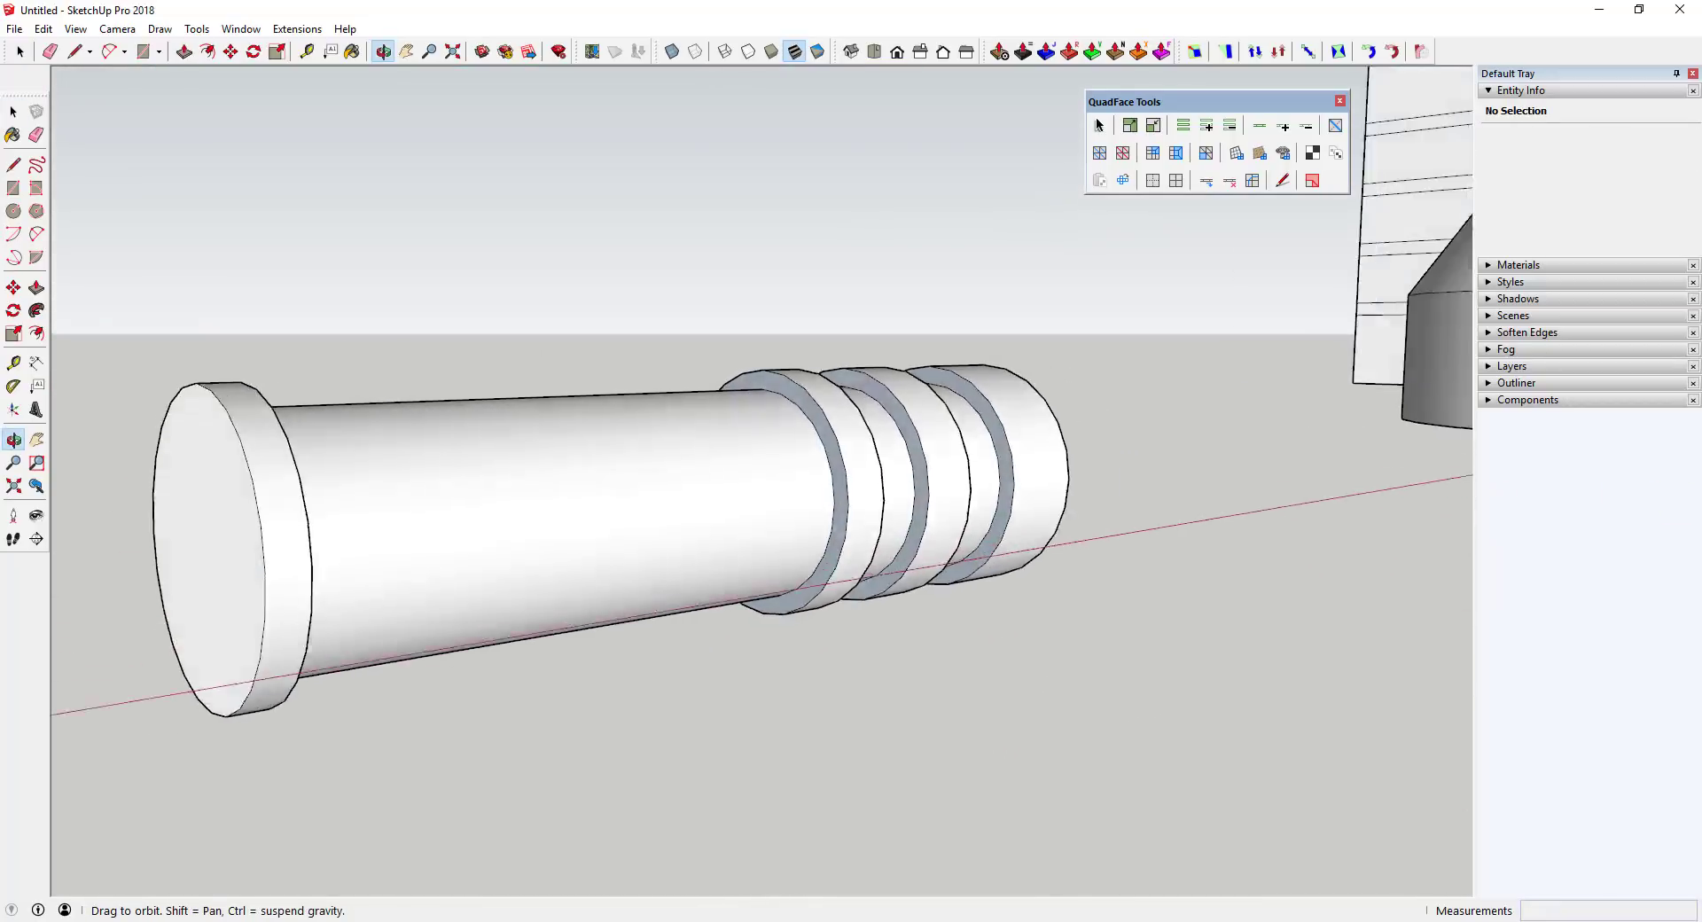
middle_click_drag(1108, 540, 556, 449)
middle_click_drag(792, 502, 1067, 456)
scroll(989, 514, "down", 3)
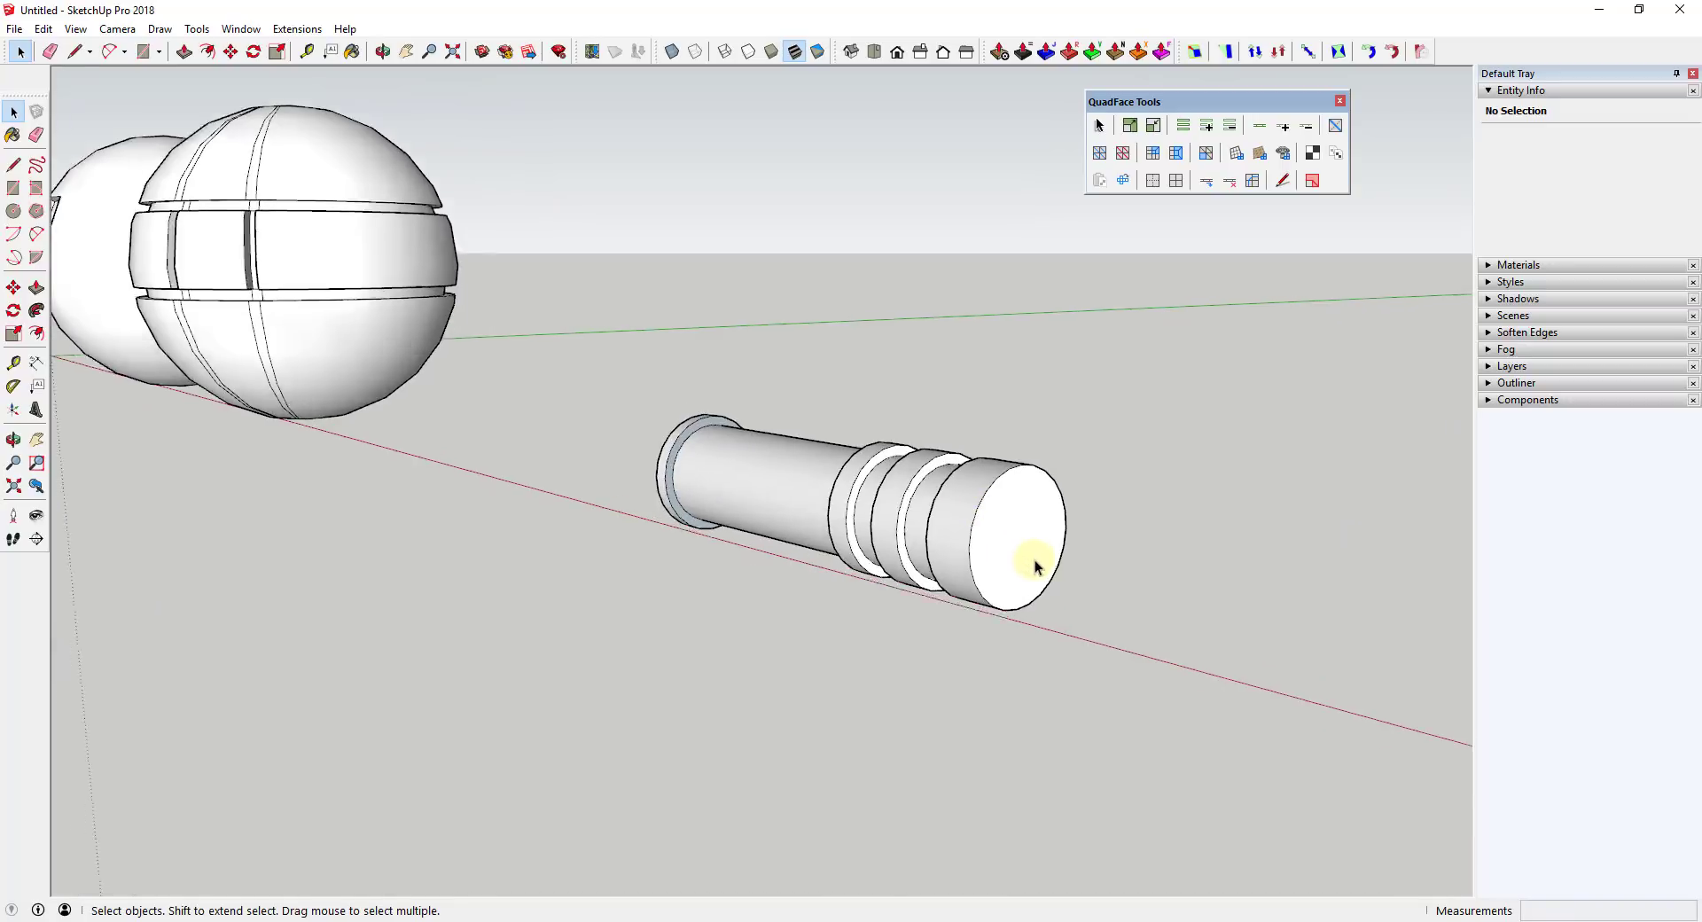
scroll(1037, 558, "up", 4)
- Select the cylinder's shaft, ring and groove faces, then bring the stepped cone into view
left_click(704, 469)
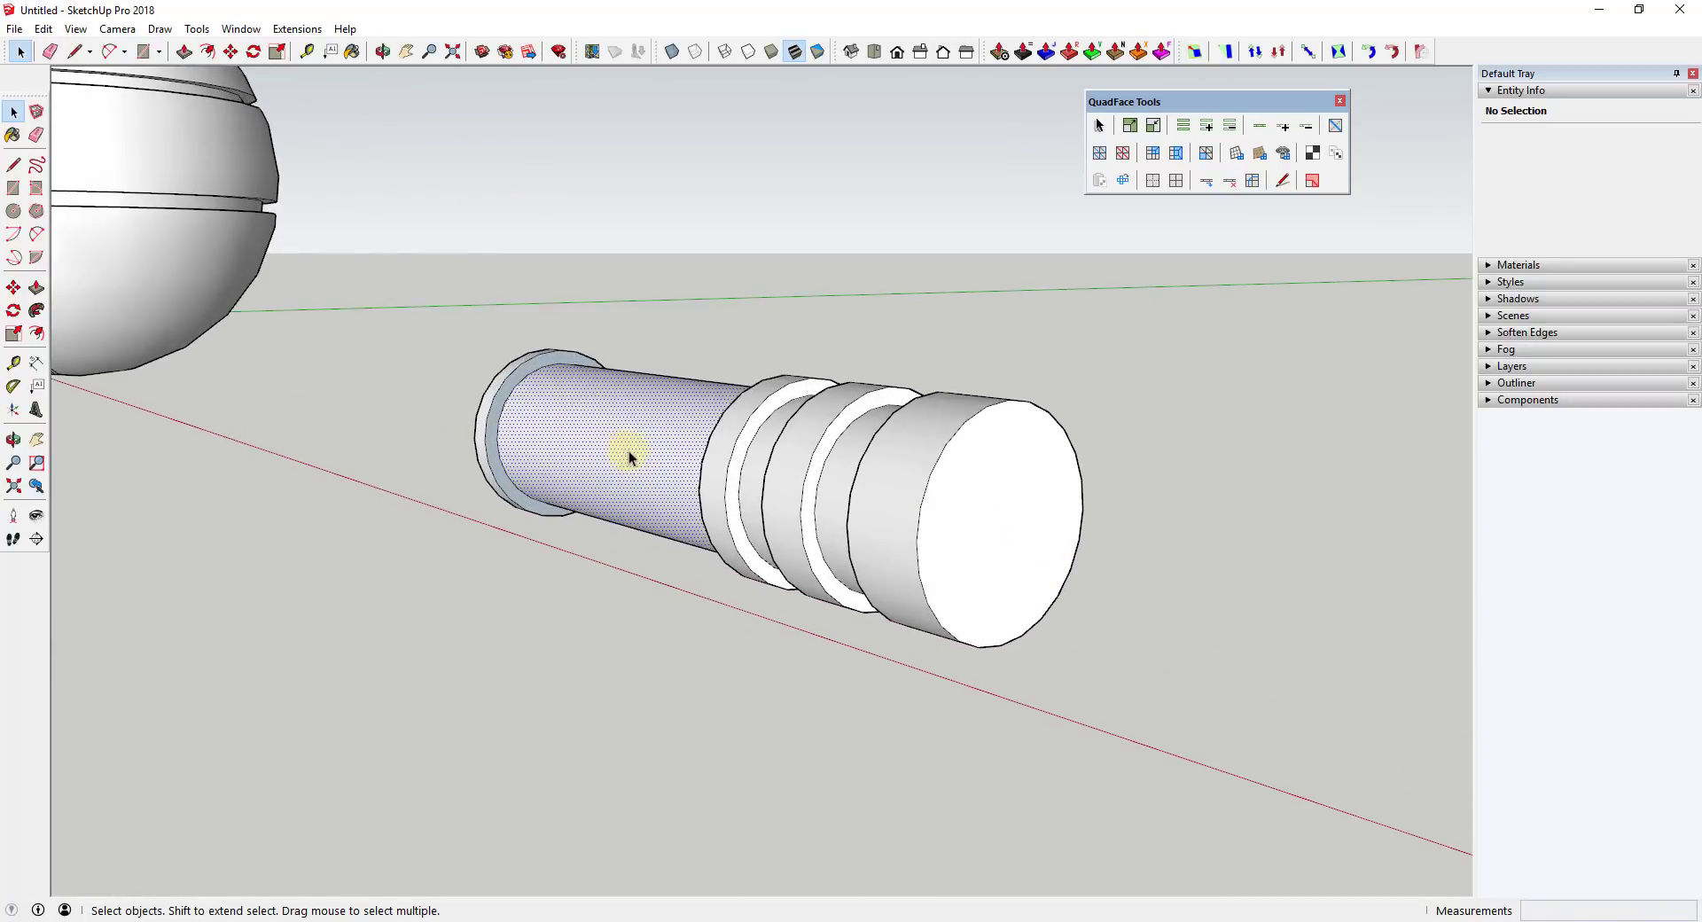
left_click(755, 470)
left_click(815, 494)
scroll(710, 491, "down", 2)
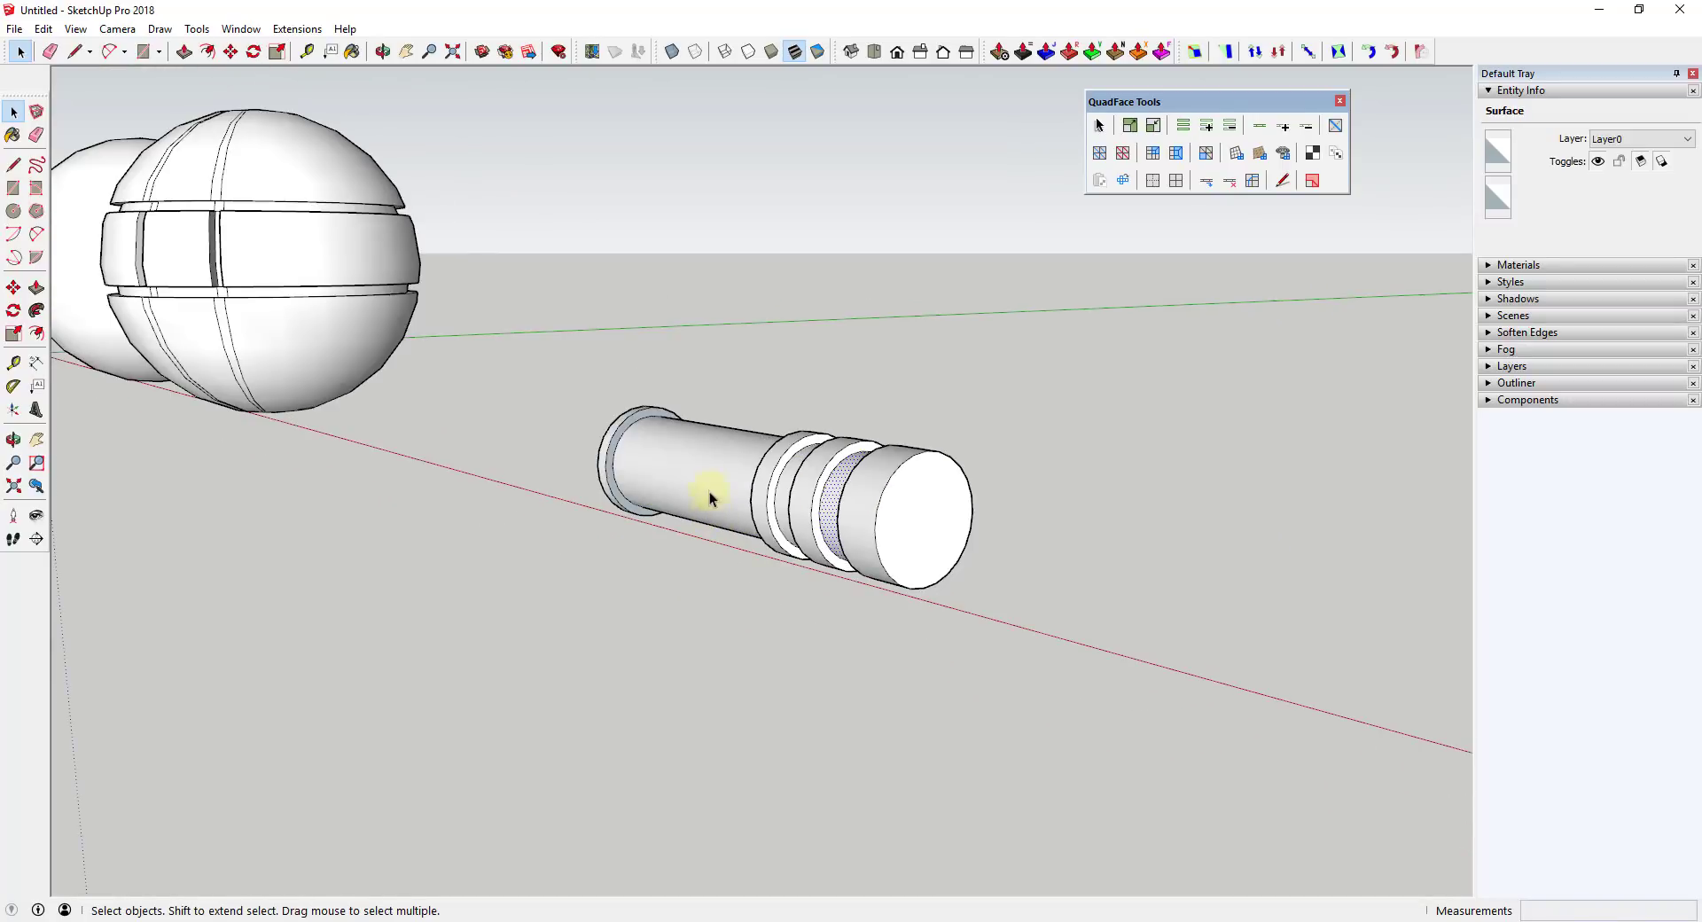
middle_click_drag(656, 458, 779, 461)
scroll(773, 461, "down", 6)
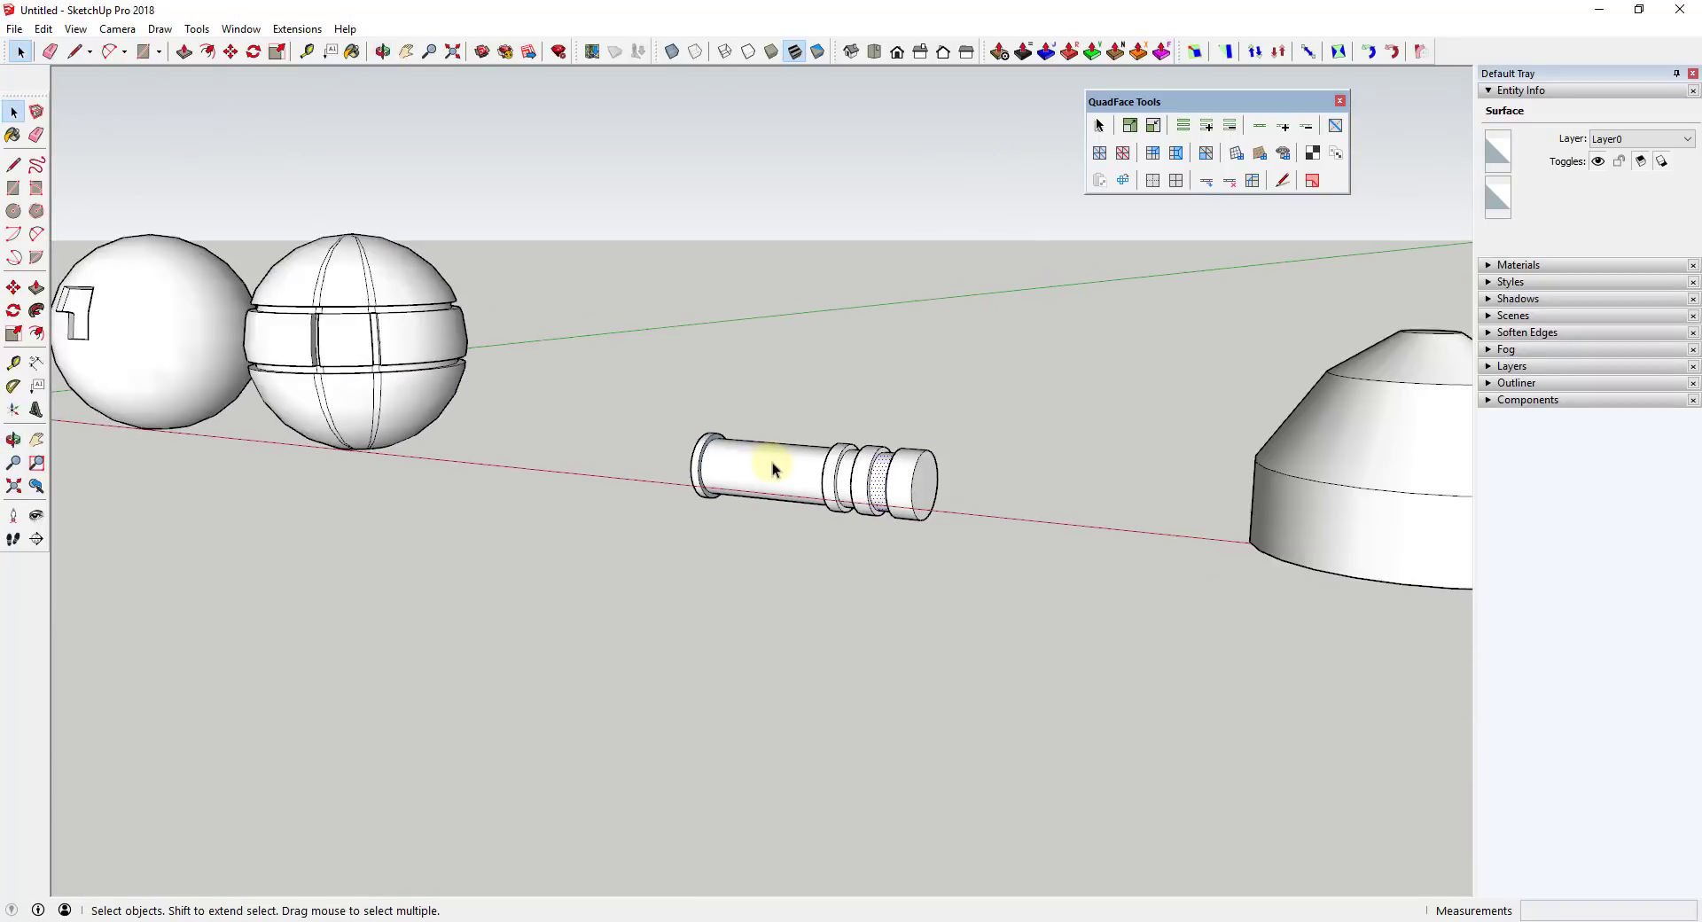
scroll(1123, 455, "up", 8)
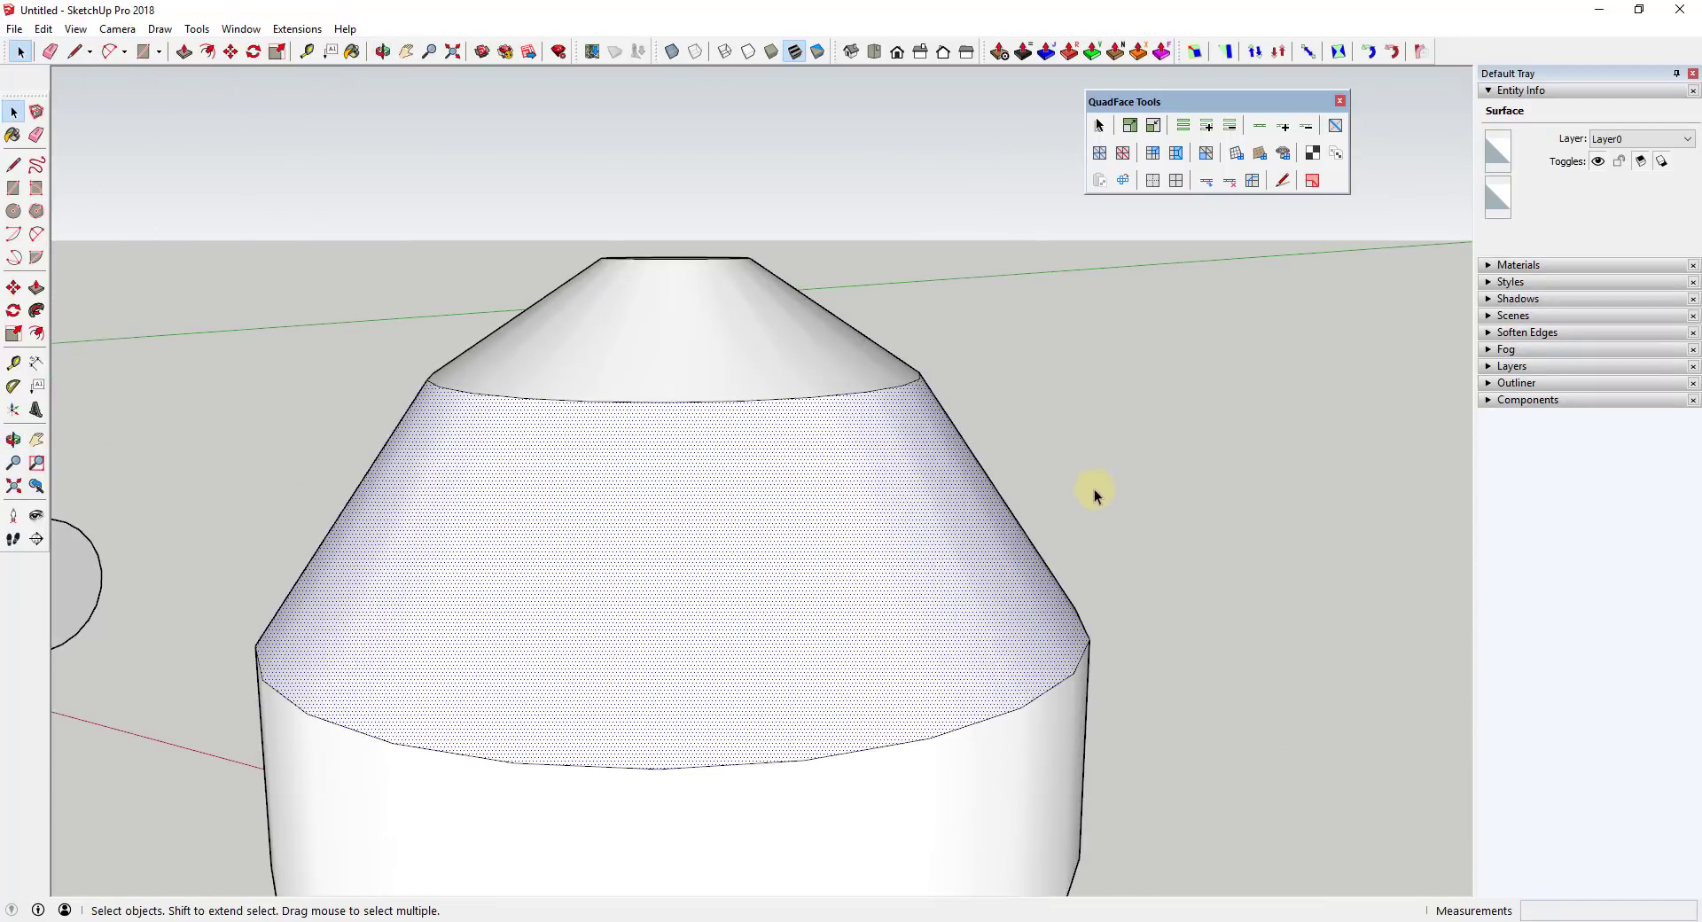
middle_click_drag(1090, 487, 885, 459)
scroll(885, 459, "down", 4)
scroll(884, 460, "up", 4)
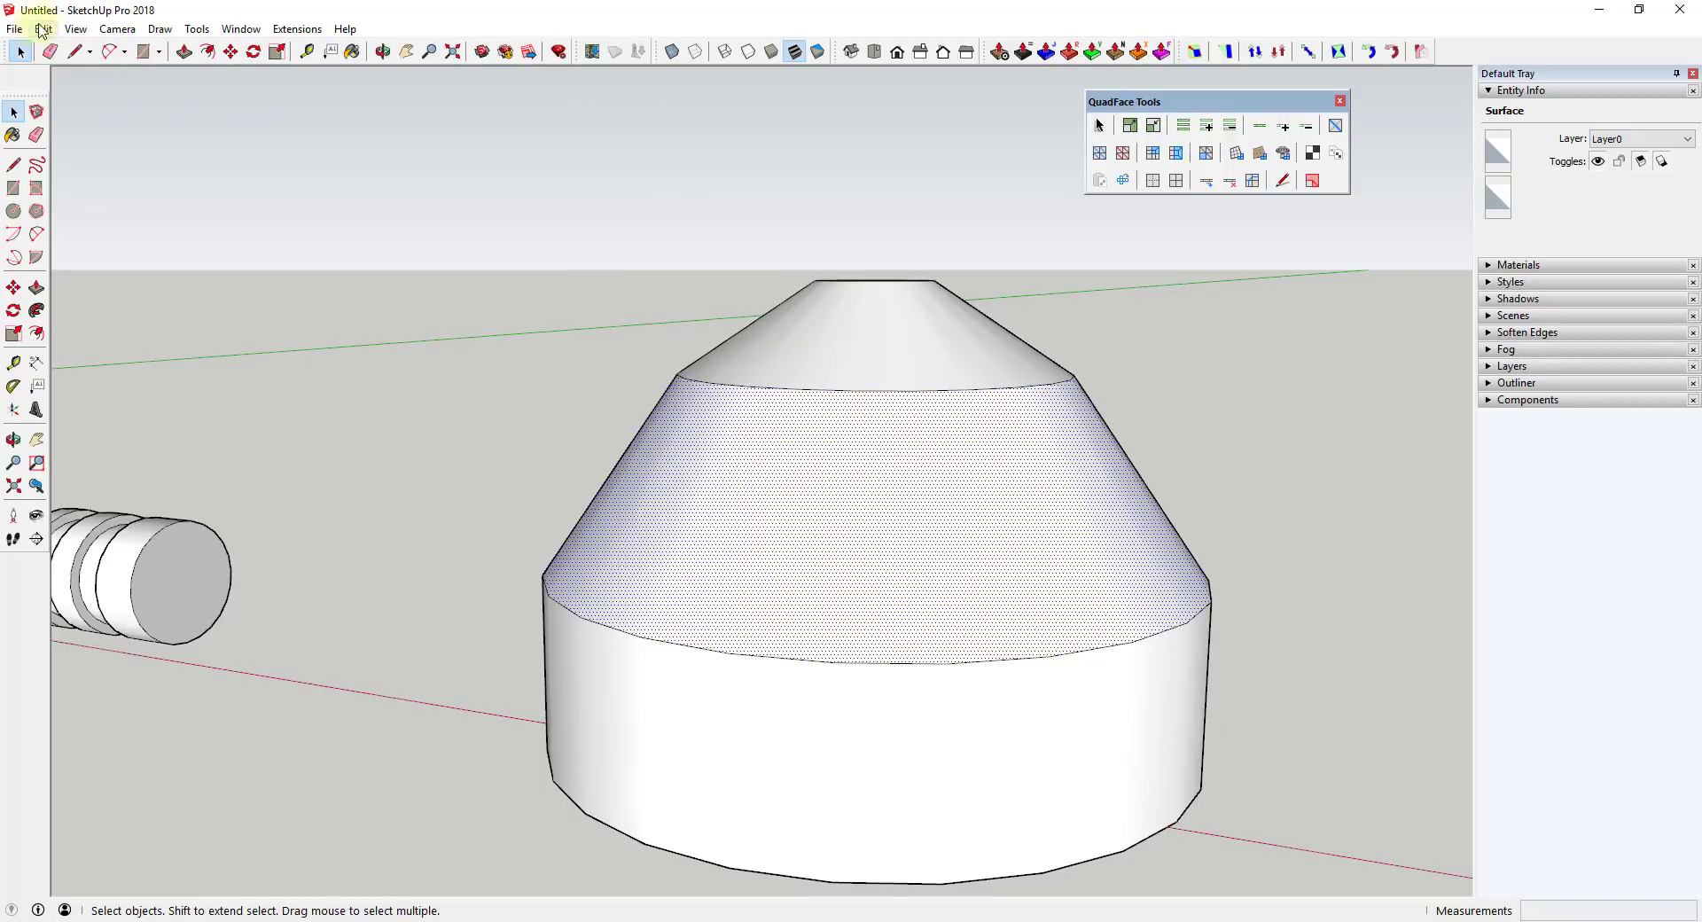
- Turn on View > Hidden Geometry
left_click(78, 28)
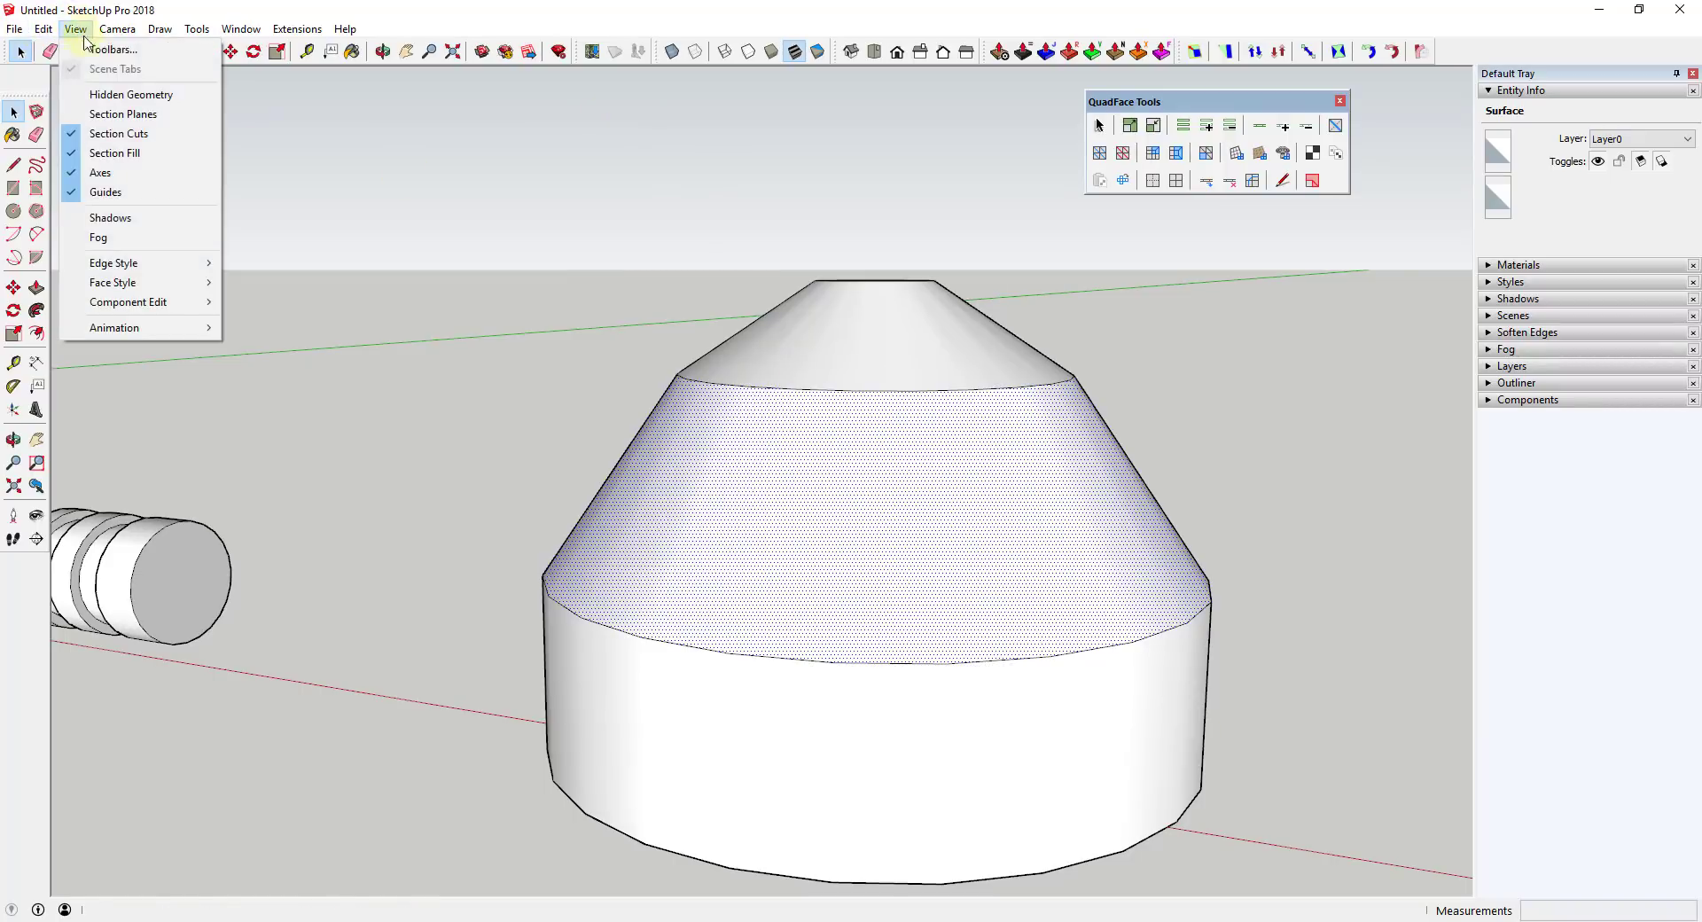
left_click(130, 96)
scroll(913, 477, "up", 2)
- Select individual faces along the cone band, then a vertical soft edge
left_click(790, 572)
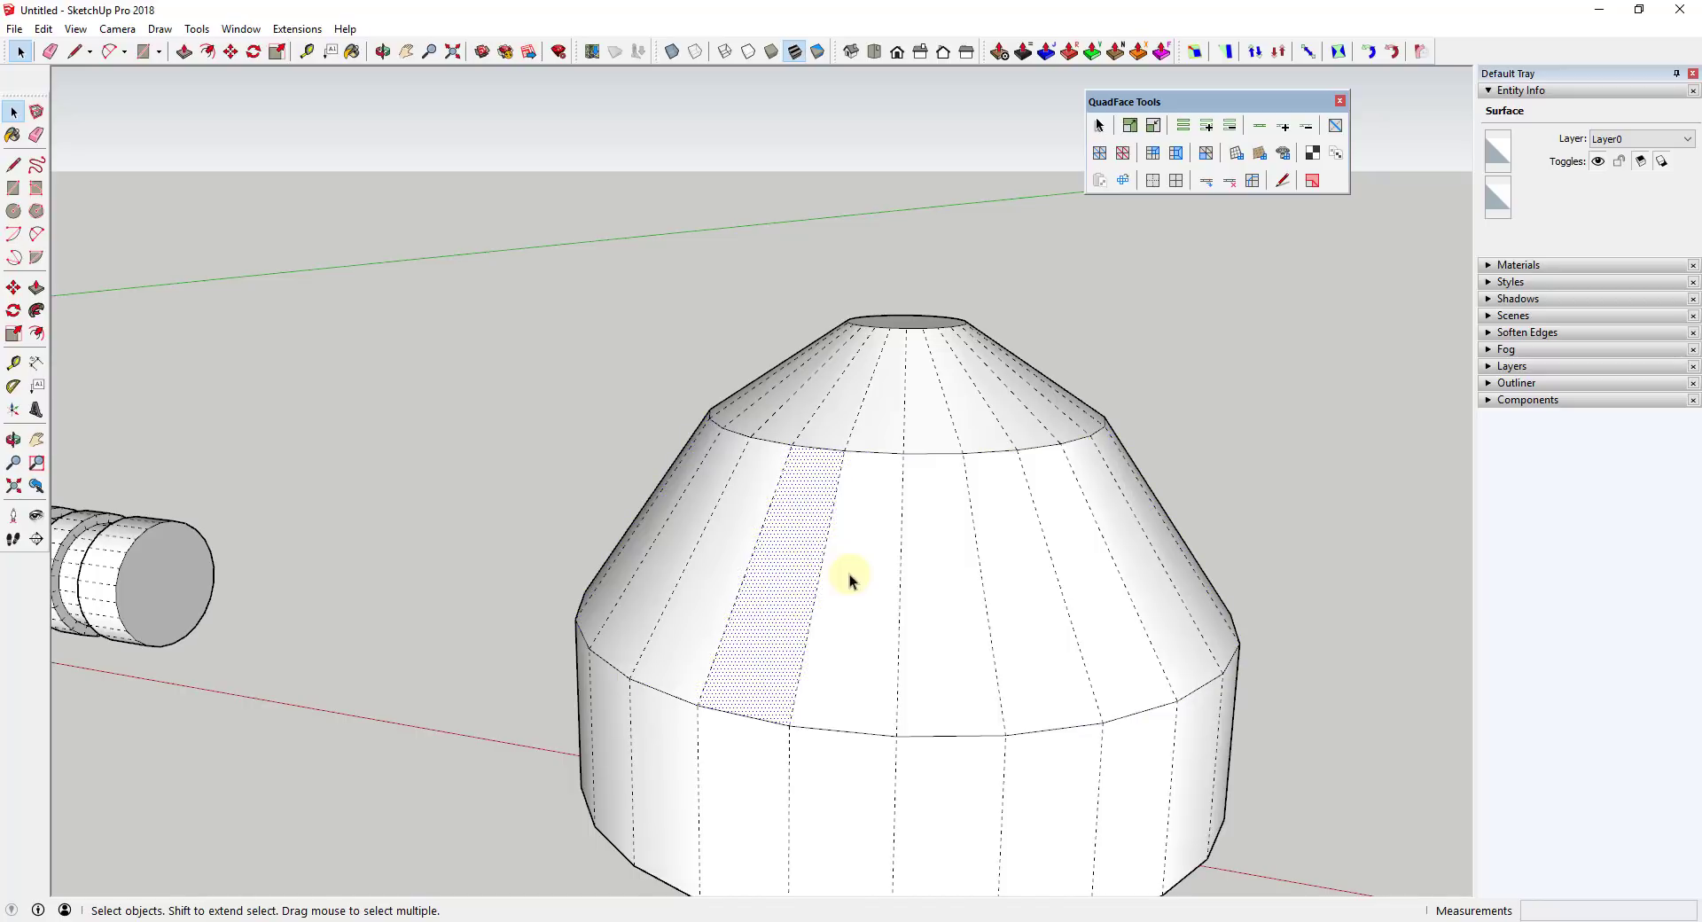
left_click(852, 572)
left_click(931, 567)
left_click(1010, 555)
left_click(1075, 537)
left_click(1102, 521)
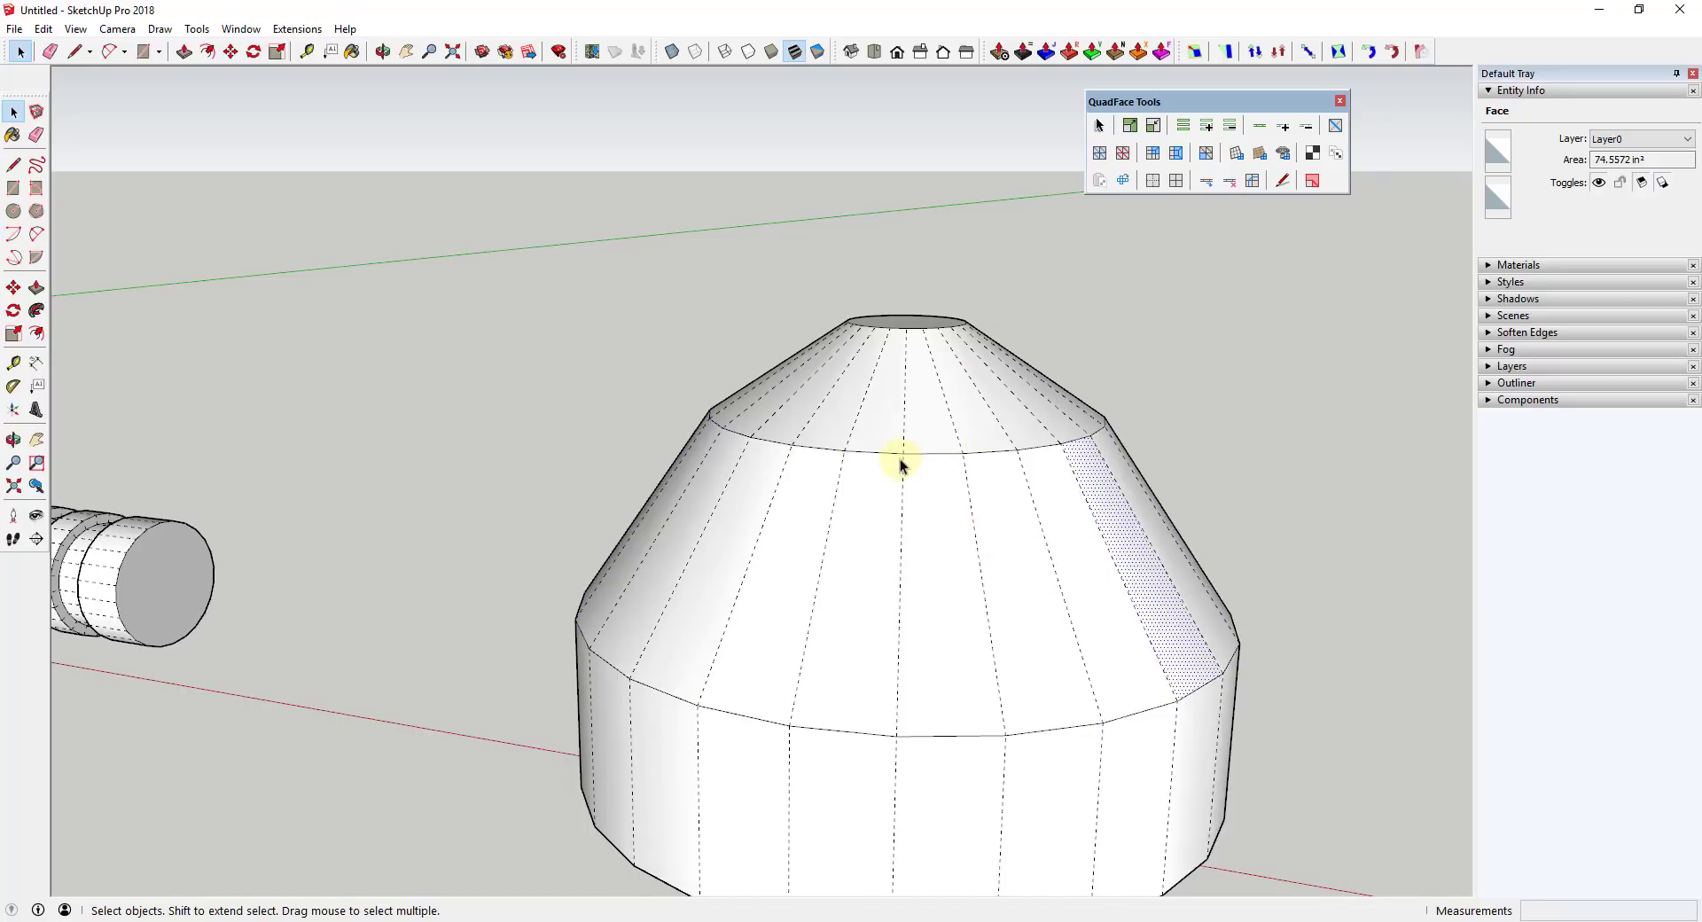
left_click(900, 554)
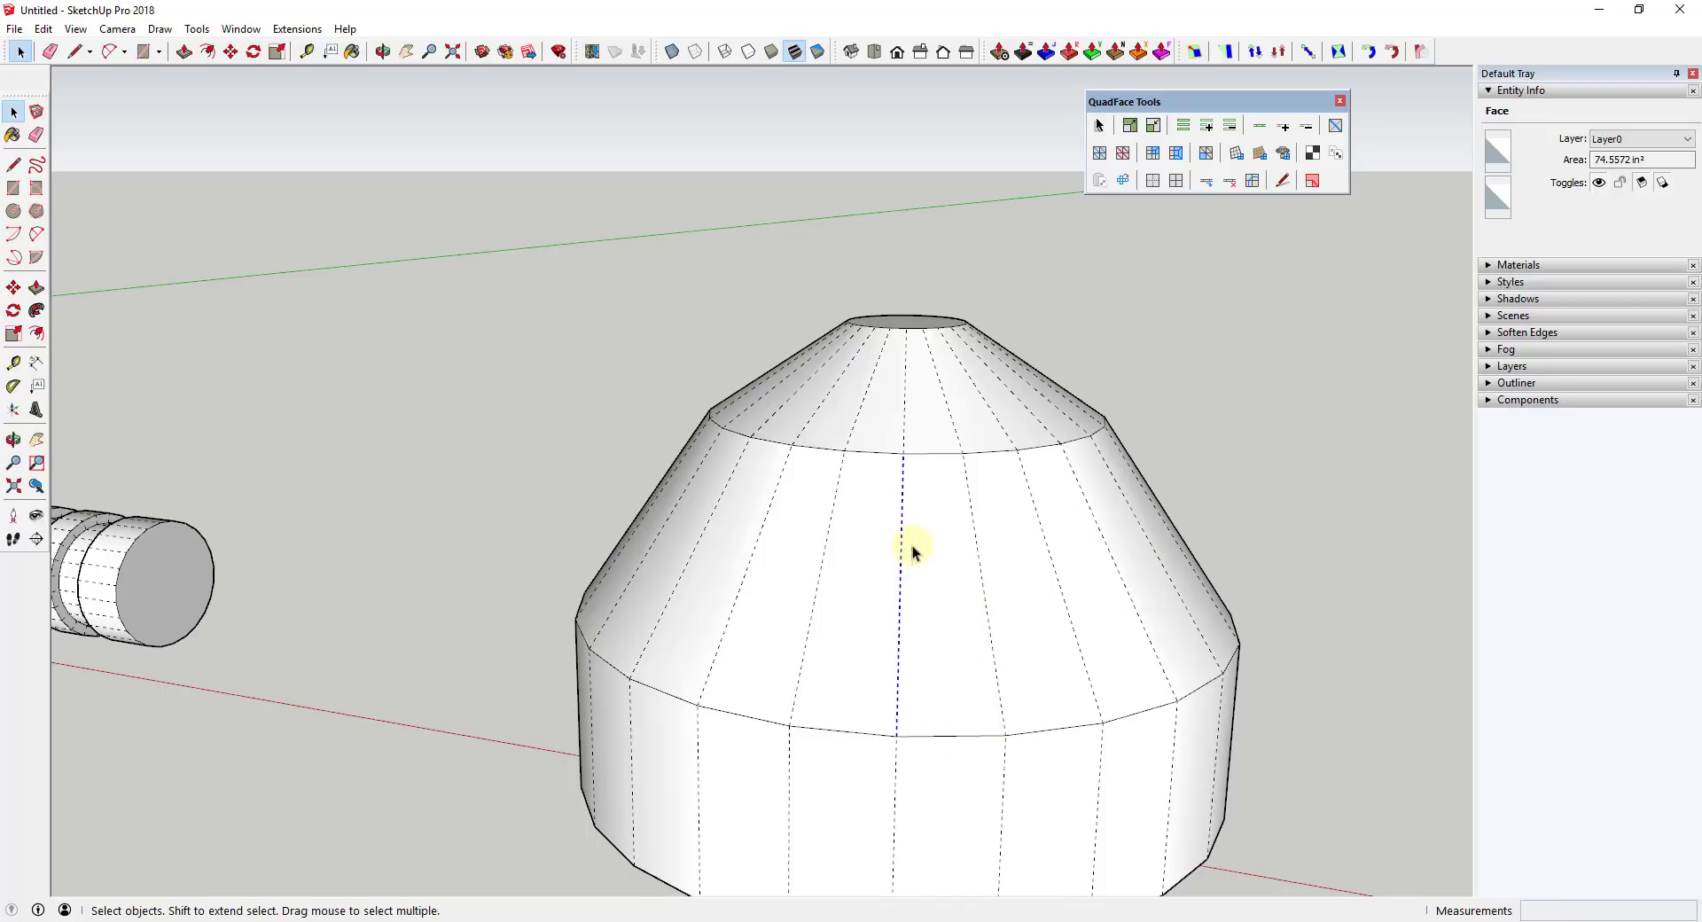
- Insert two horizontal edge loops around the cone's sloped section with QuadFace Insert Loops
left_click(1206, 183)
left_click(898, 611)
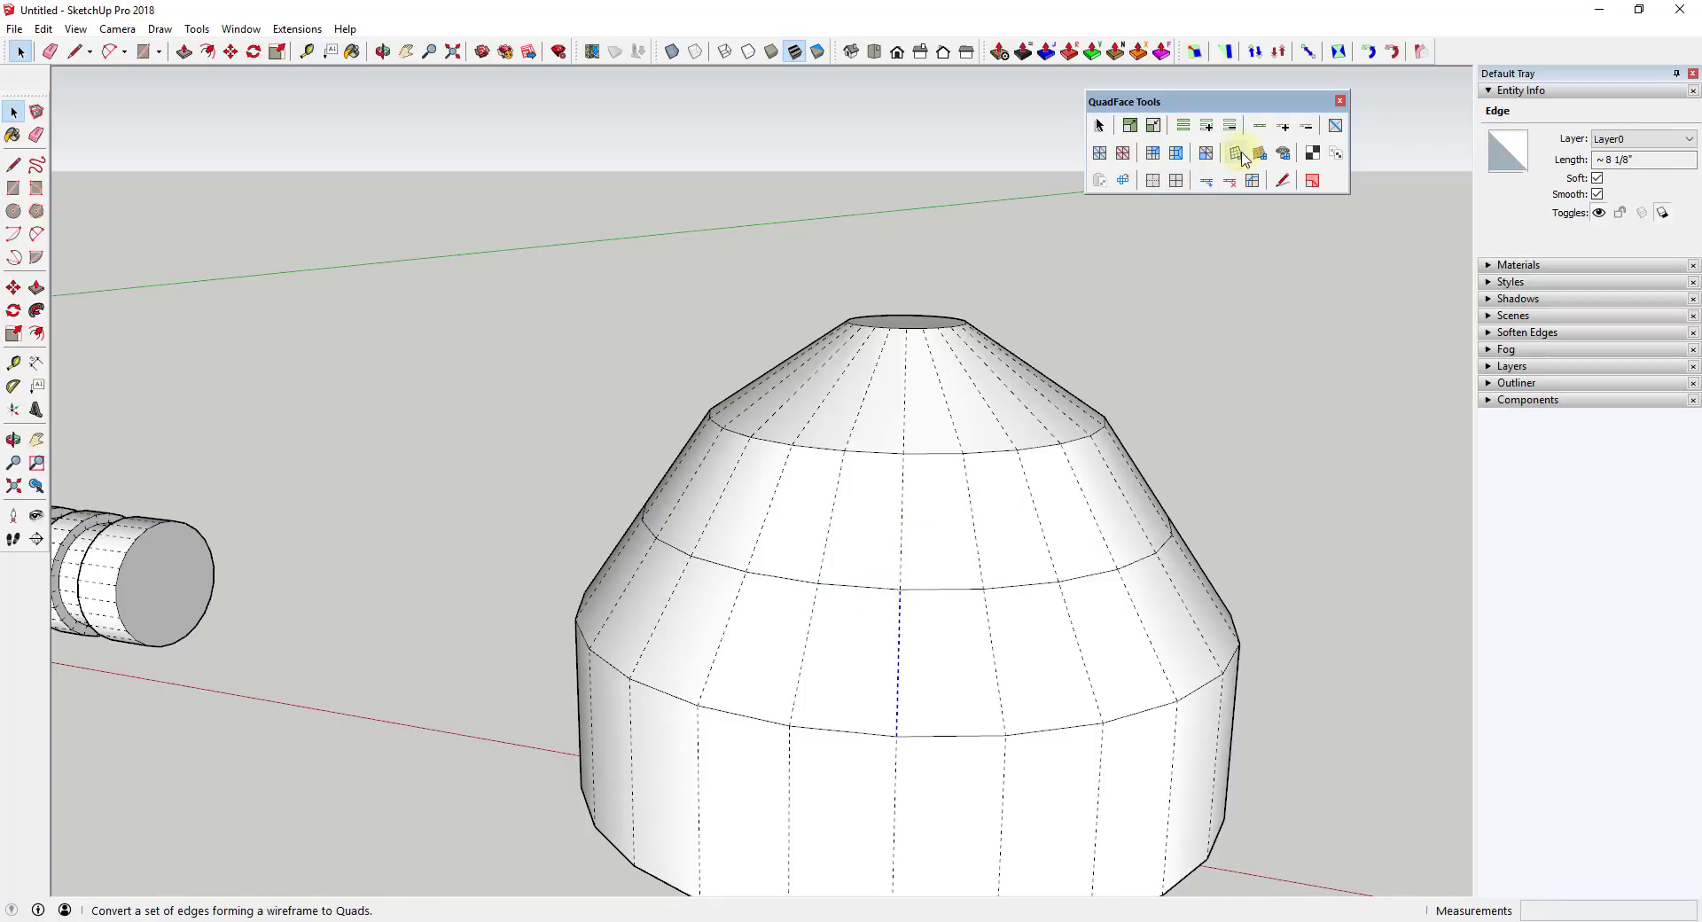
left_click(1206, 181)
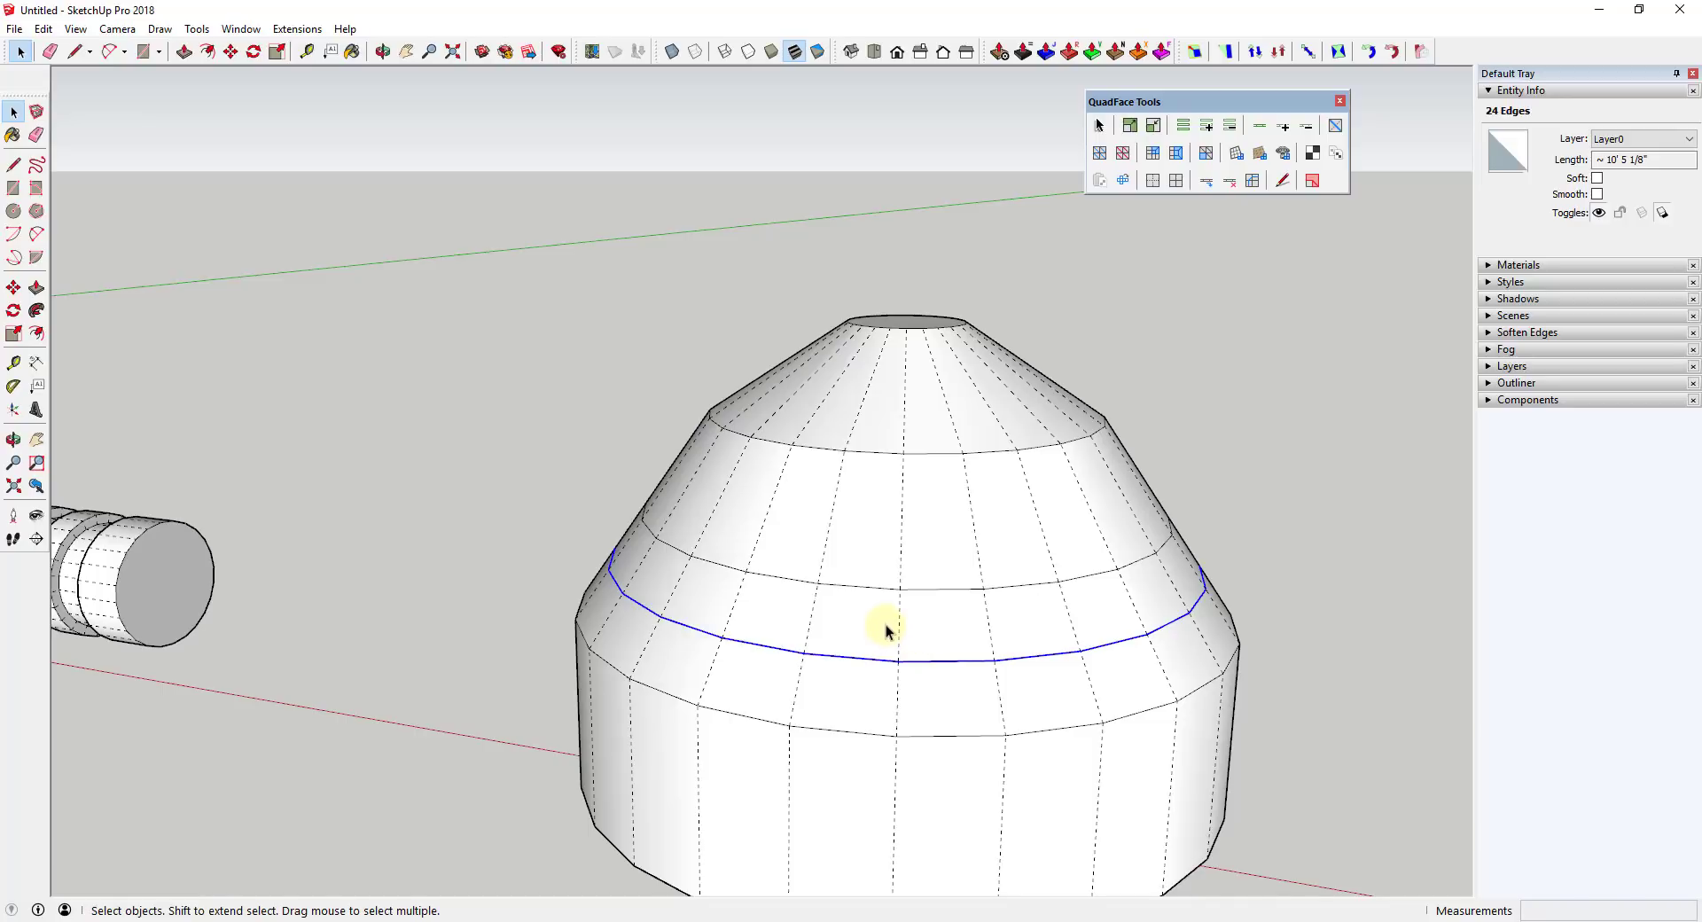
middle_click_drag(876, 627, 901, 551)
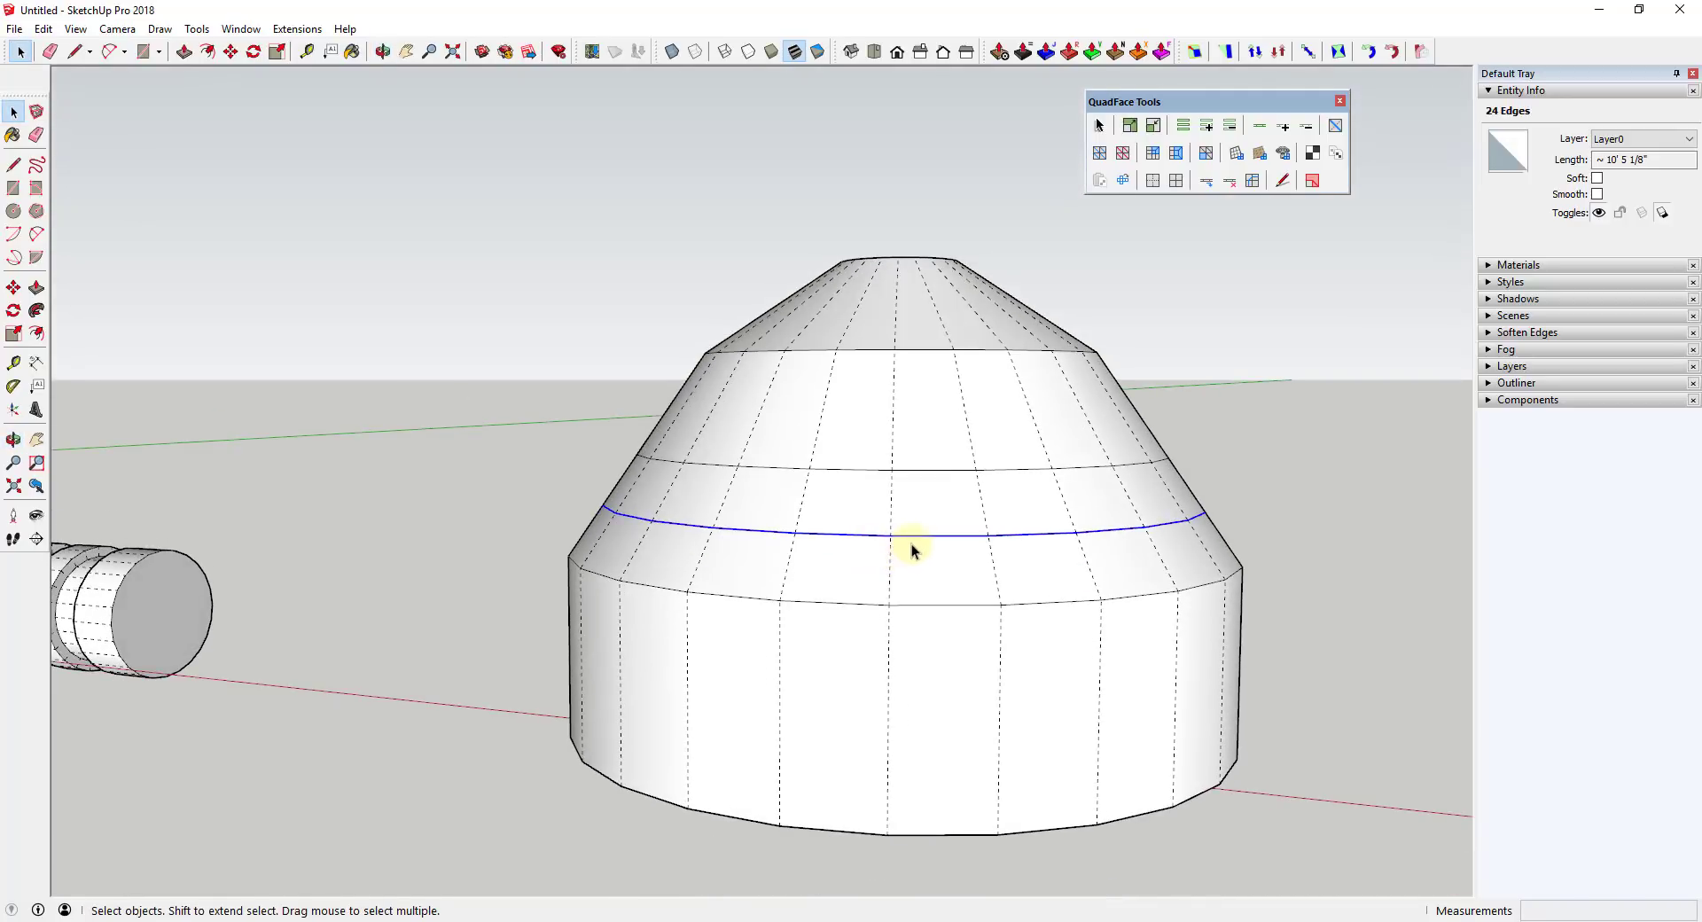
- Move the new loop up the slope, then reposition it lower along the slope
key("m")
left_click(891, 533)
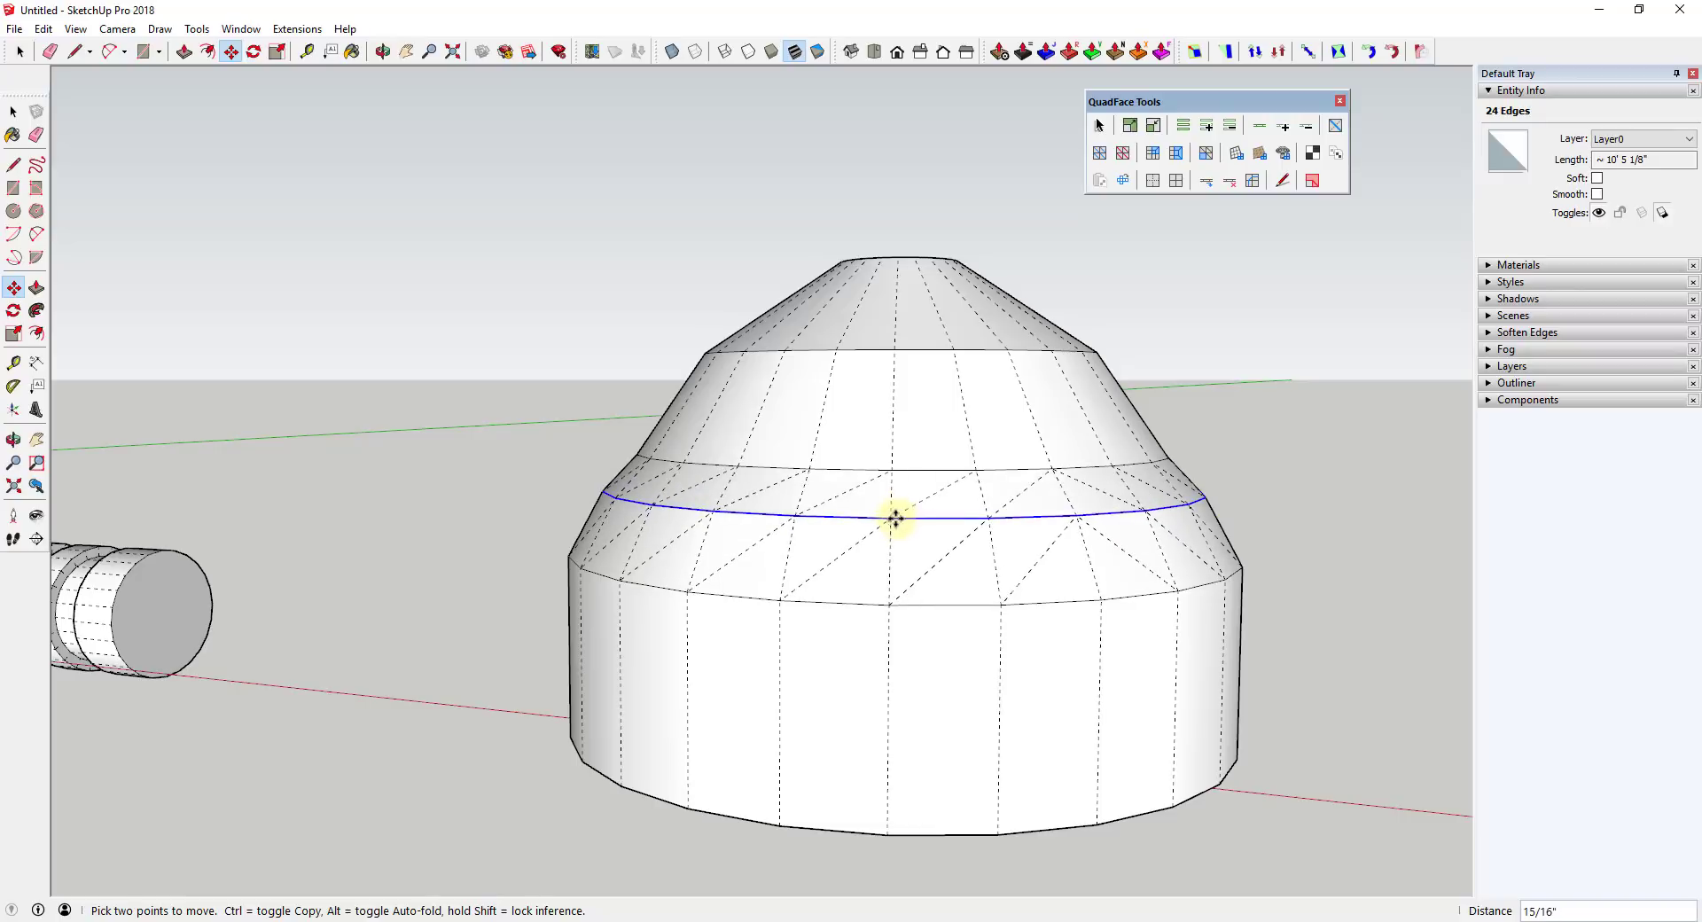
left_click(893, 508)
left_click_drag(990, 618, 1144, 570)
key("m")
left_click(1143, 570)
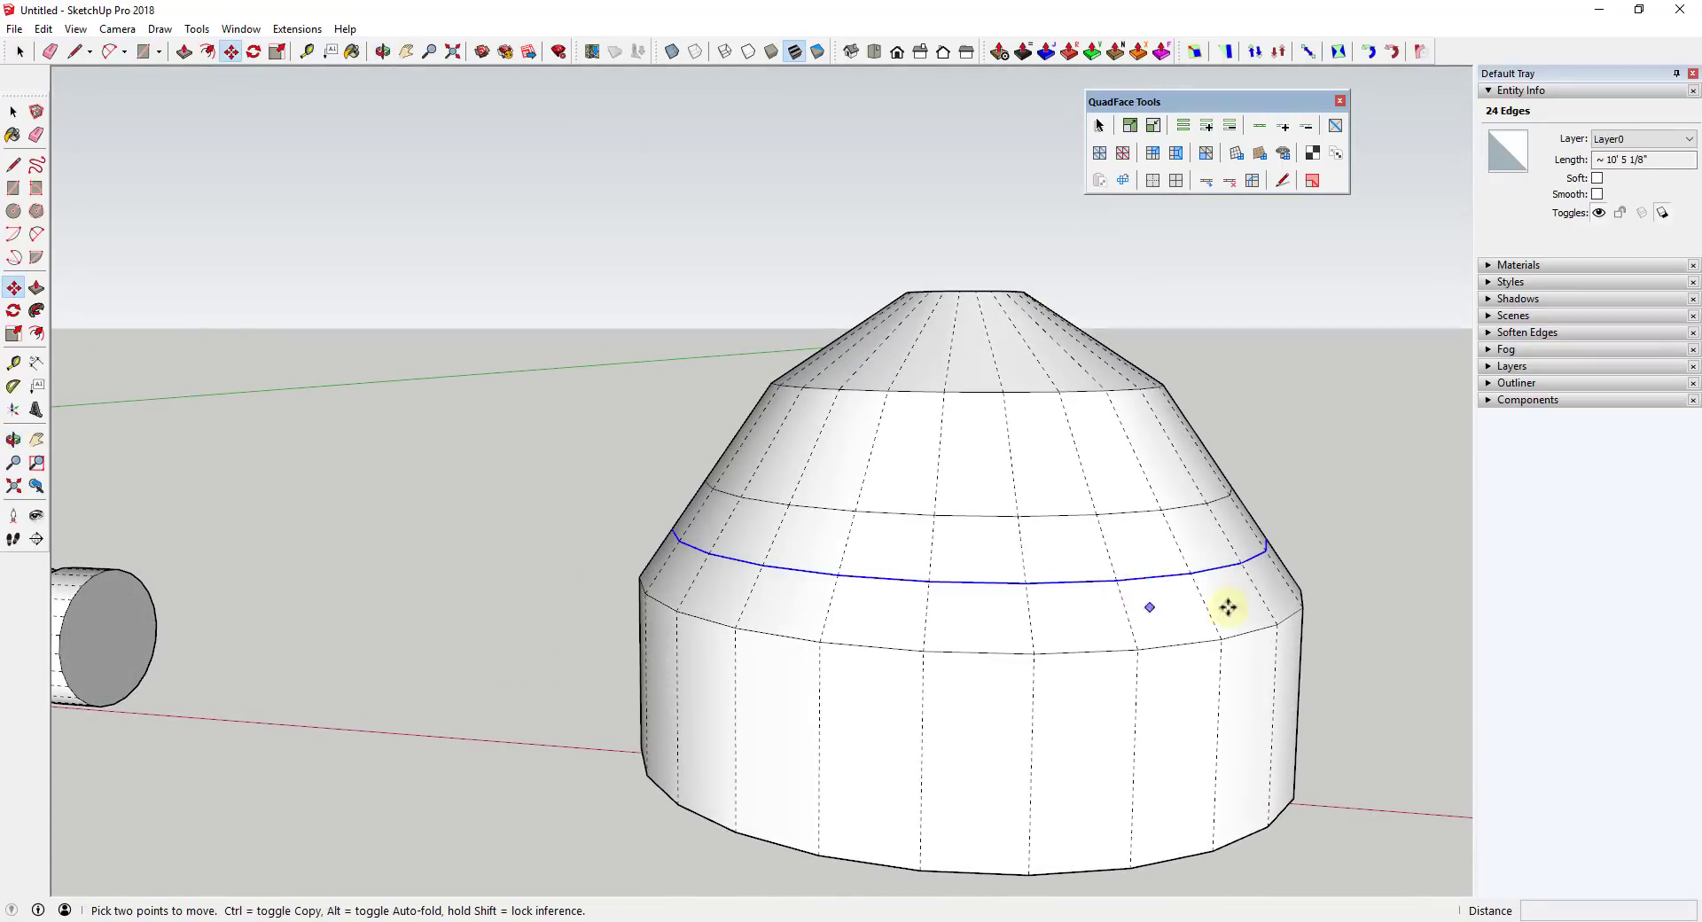
left_click(1227, 608)
middle_click_drag(1227, 608, 1124, 568)
key("space")
- Hide hidden geometry and recess the window-selected cone band about 1 1/16"
left_click(74, 27)
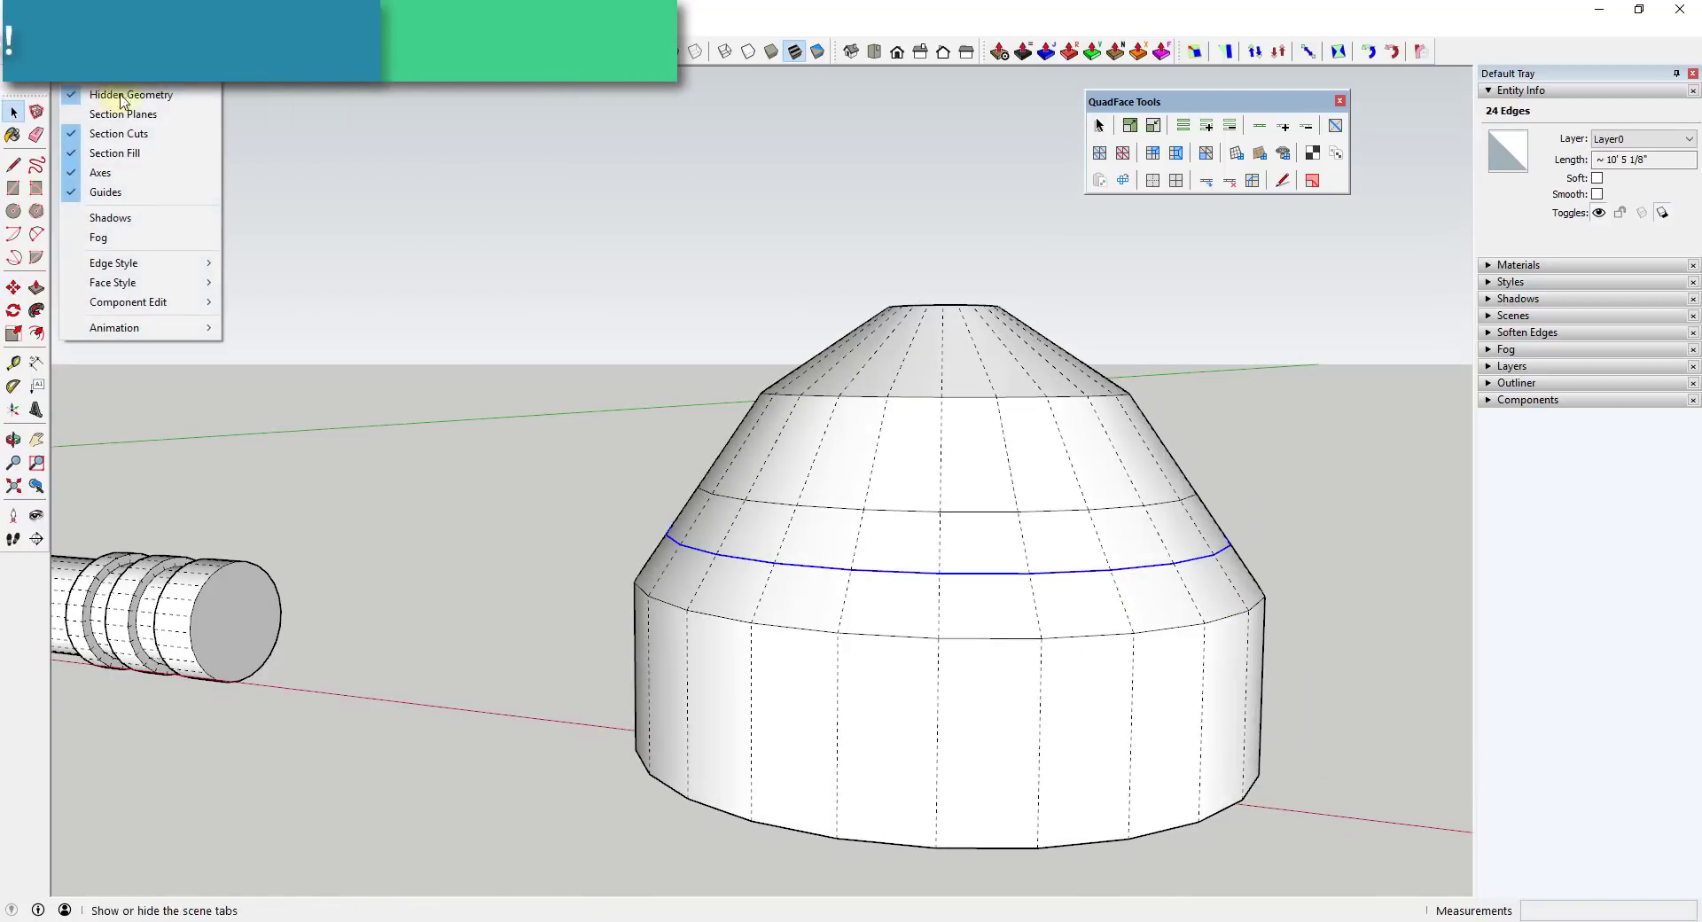
left_click(123, 97)
middle_click_drag(682, 403, 695, 367)
left_click_drag(631, 421, 1374, 529)
middle_click_drag(1189, 471, 1127, 534)
left_click(1046, 52)
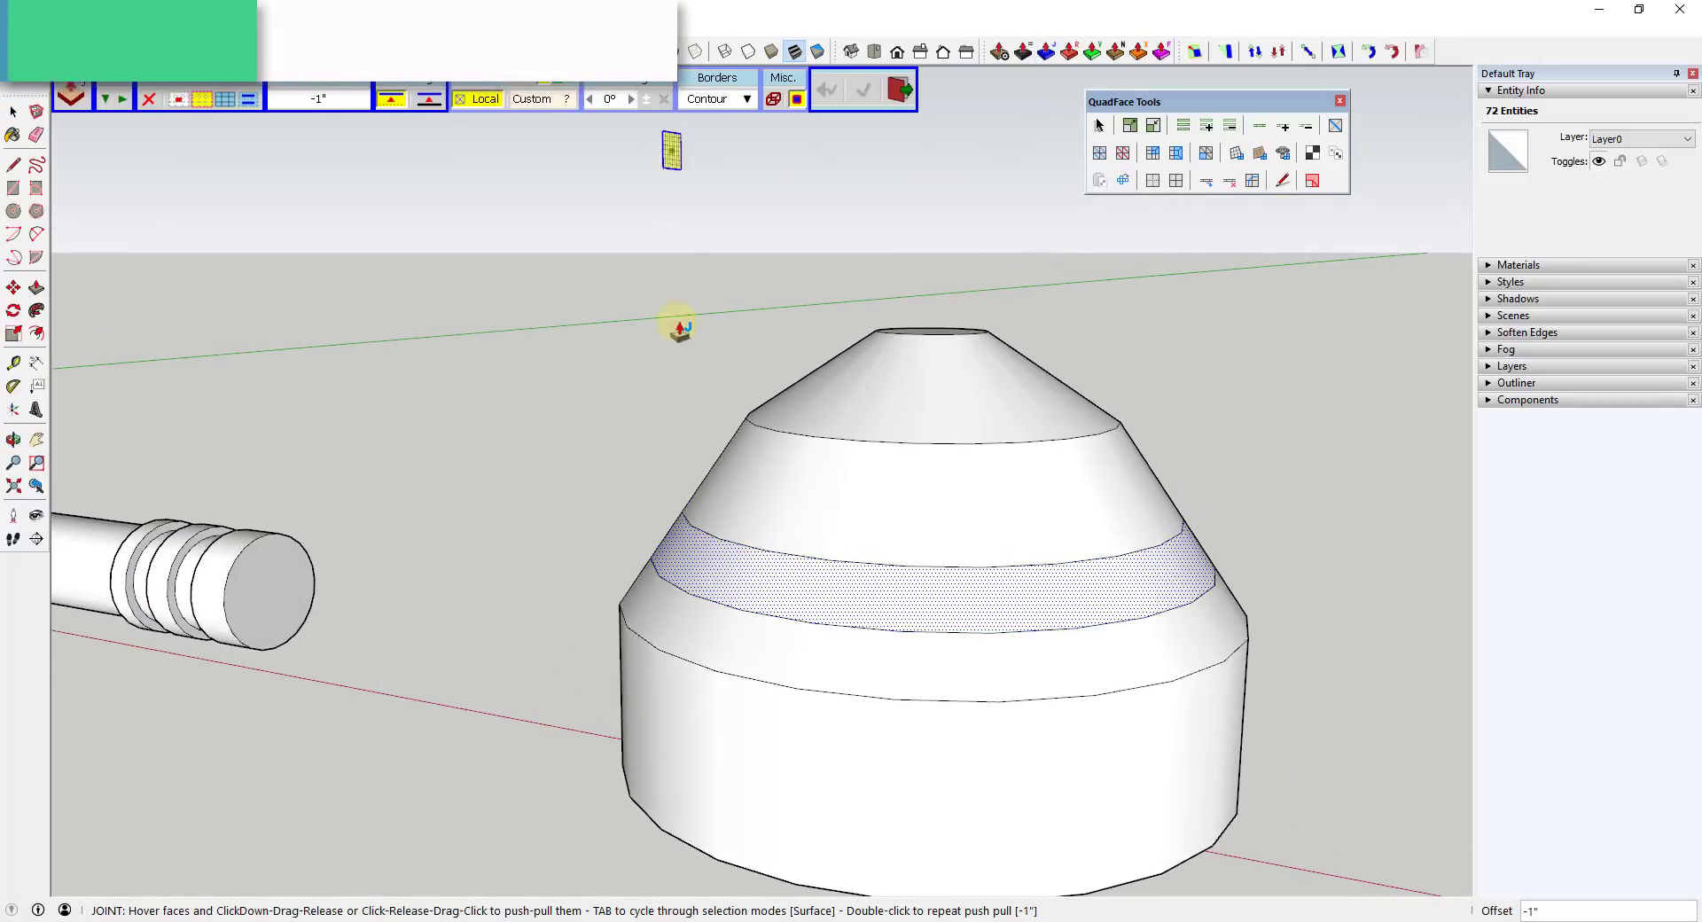
left_click_drag(773, 596, 812, 594)
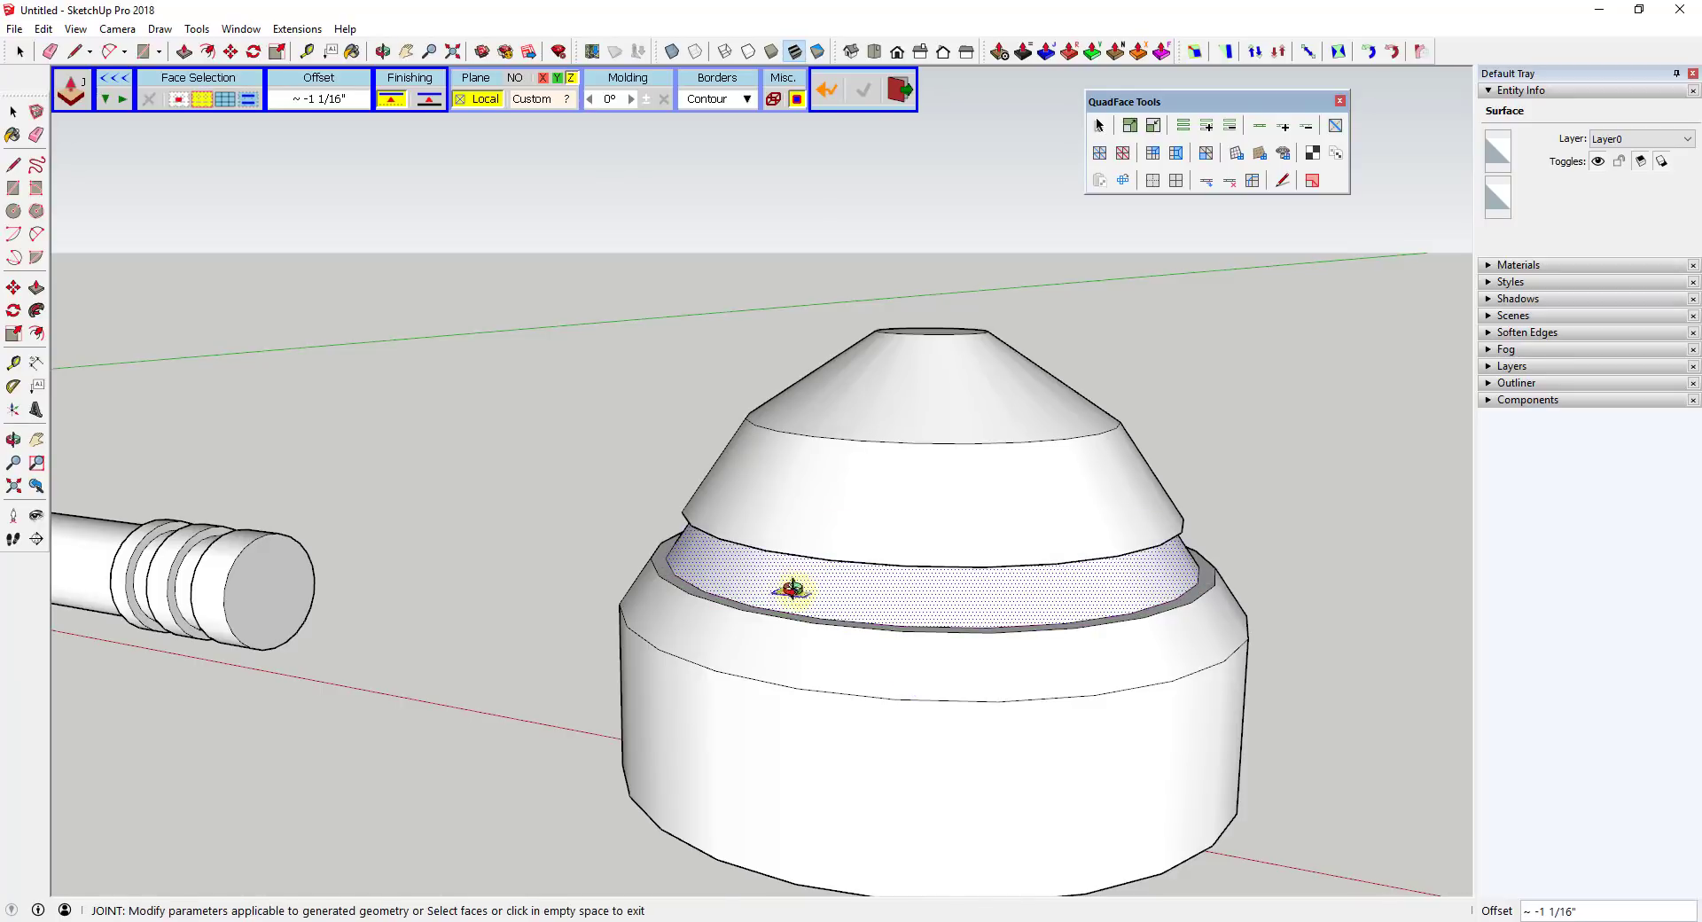
middle_click_drag(786, 588, 780, 505)
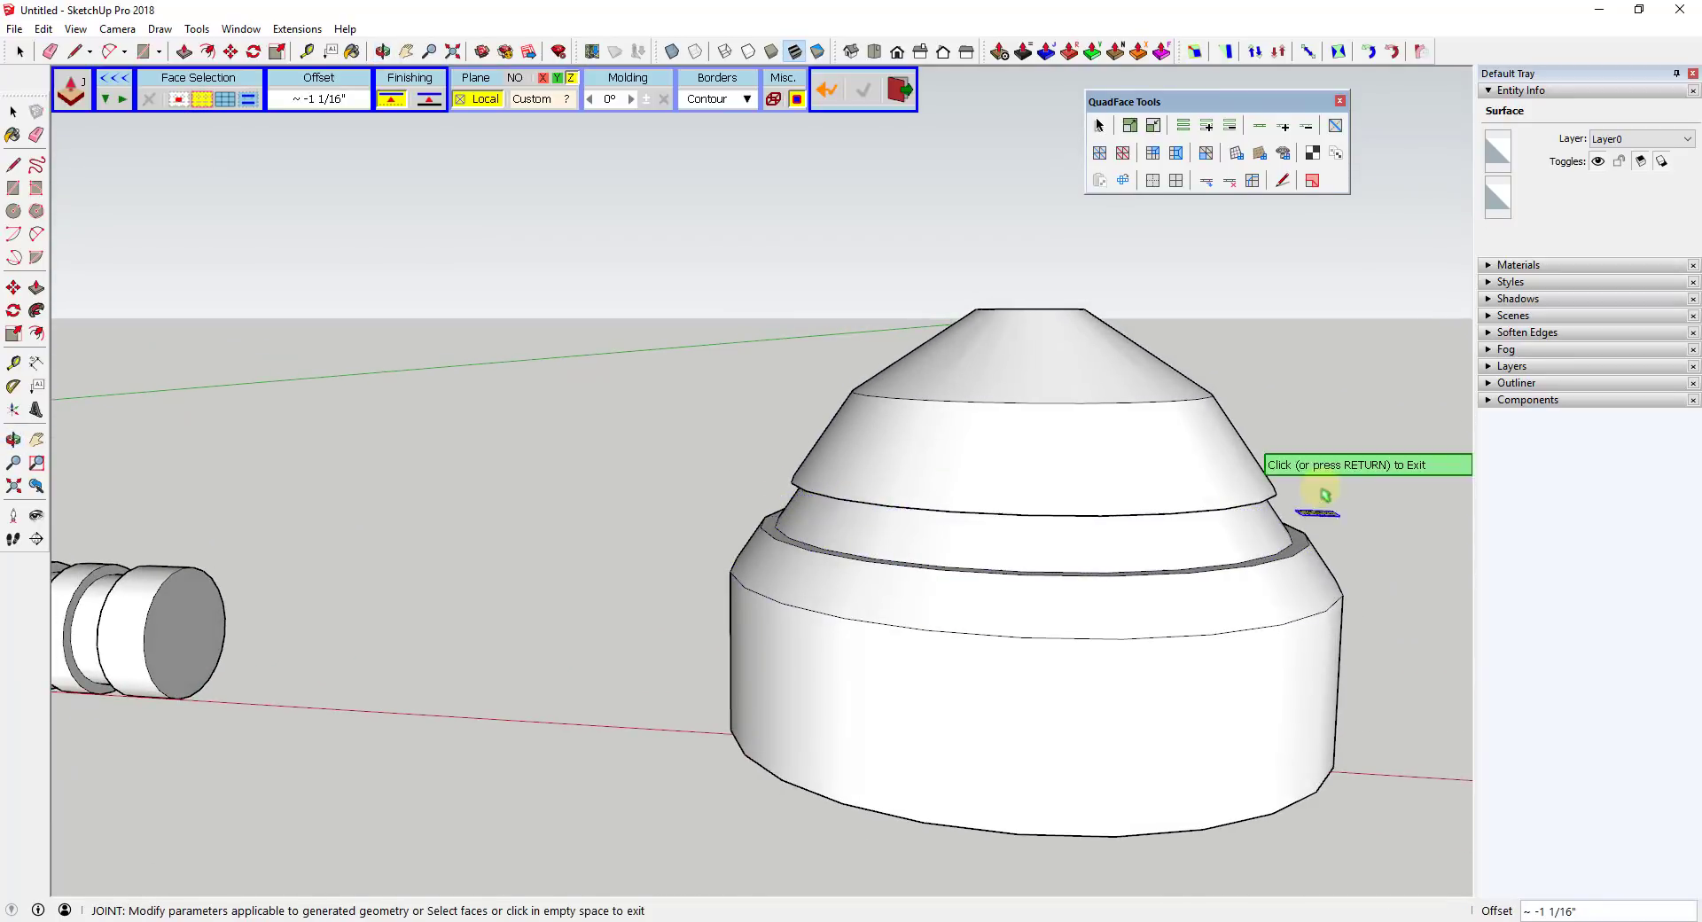
- Clear the band selection and change the Joint Push Pull finishing option
left_click(1170, 558)
scroll(1310, 542, "up", 3)
left_click(640, 285)
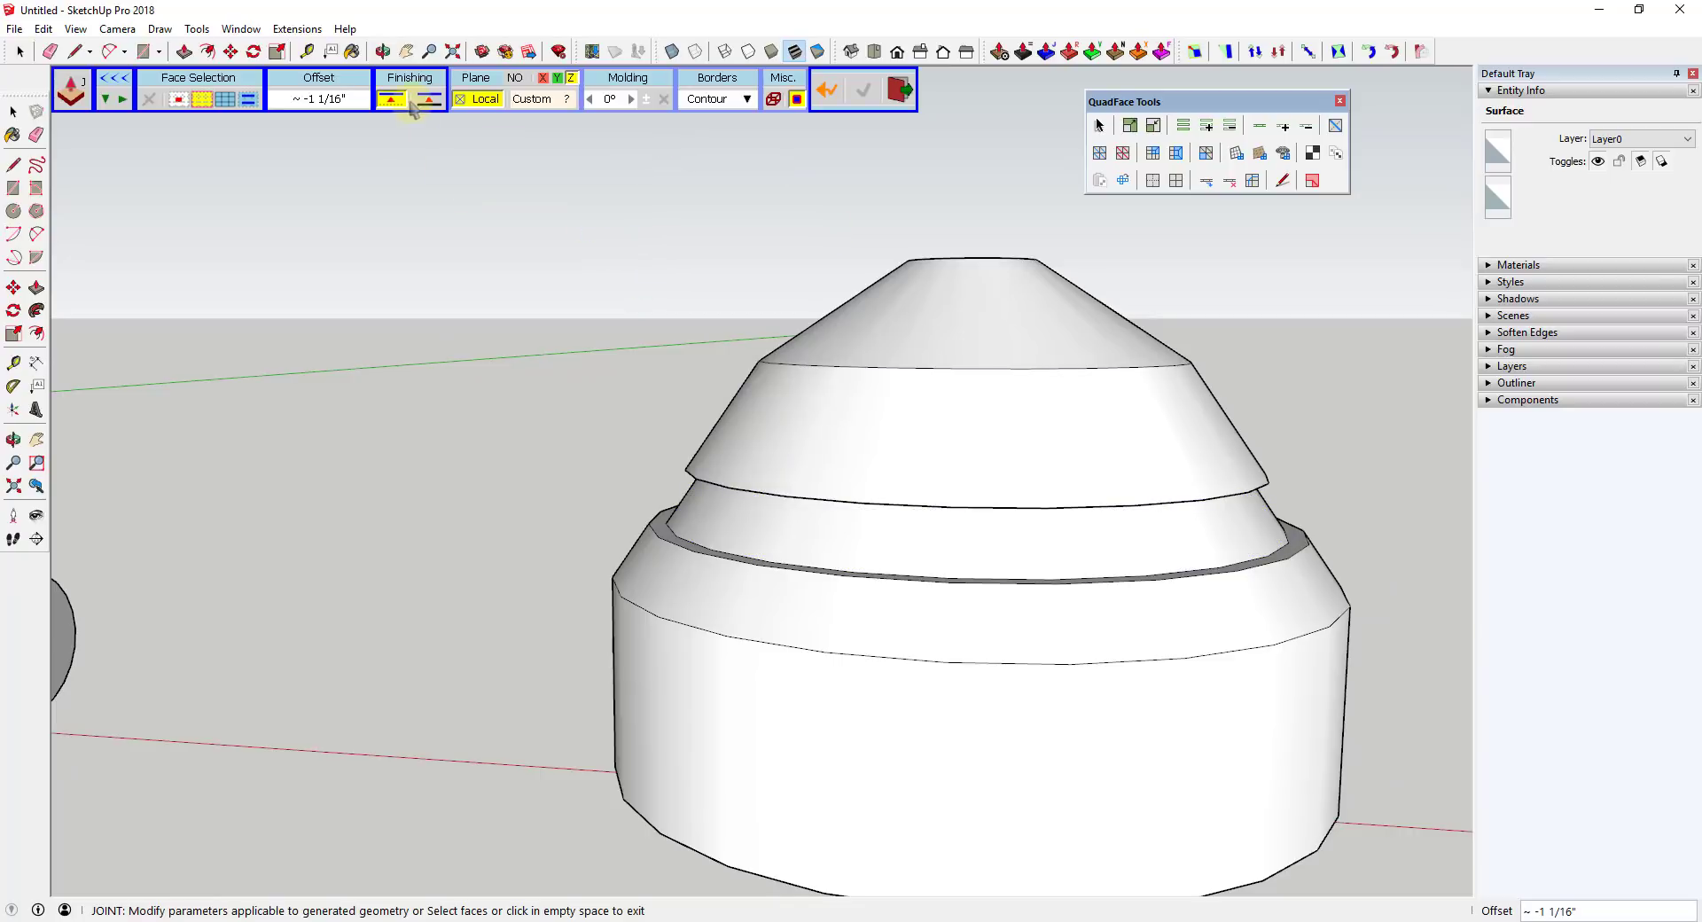
left_click(393, 101)
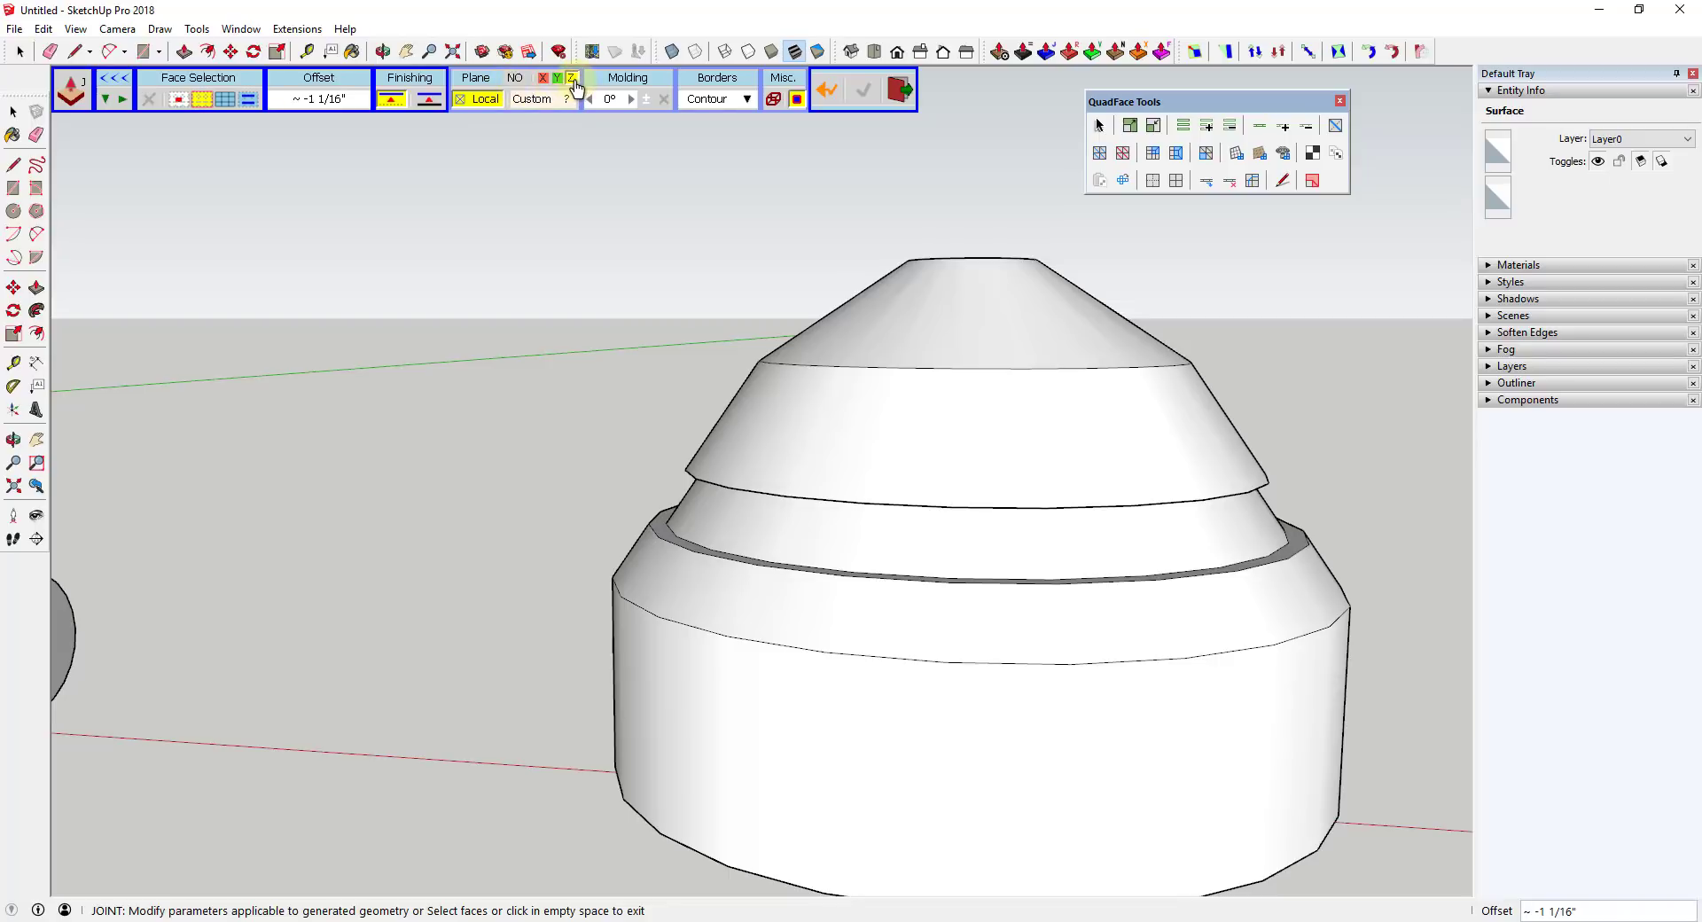
- Push the upper sloped cone band outward 1 3/4"
middle_click_drag(824, 514, 1070, 537)
left_click(917, 434)
mouse_move(945, 463)
left_mouse_down()
mouse_move(943, 449)
mouse_move(996, 455)
mouse_move(959, 459)
left_mouse_up()
left_click(957, 455)
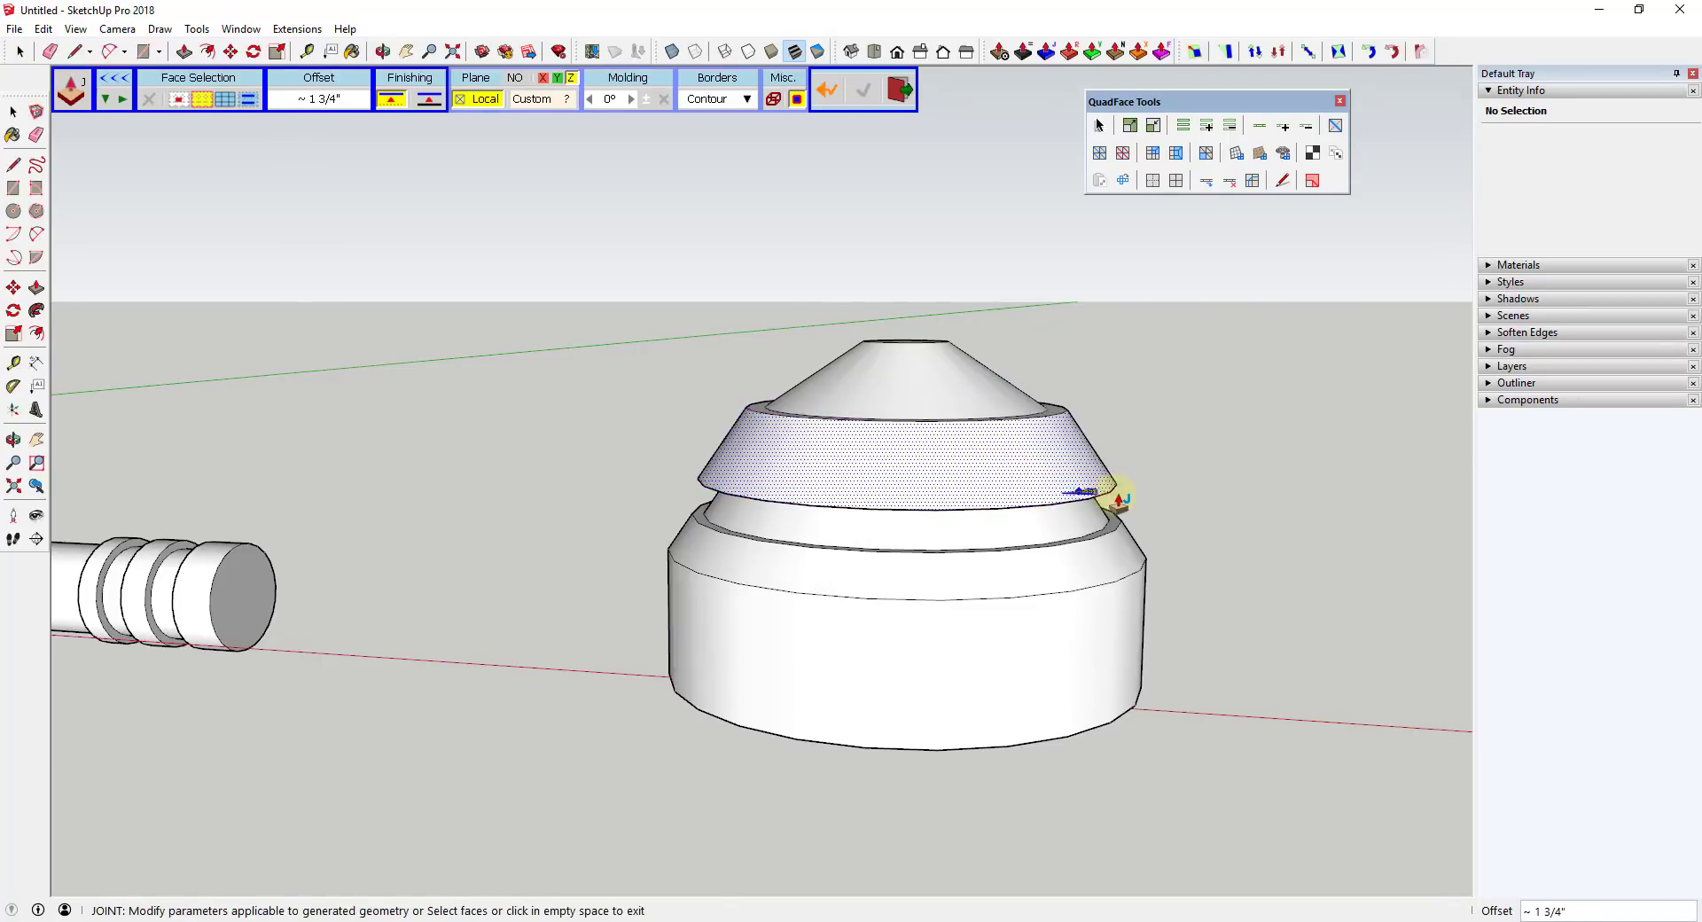
middle_click_drag(1081, 497, 798, 419)
scroll(1028, 480, "down", 1)
scroll(762, 478, "down", 5)
scroll(951, 449, "down", 1)
scroll(916, 428, "up", 2)
- Select the box's four narrow bands, using X-ray to reach the hidden ones
scroll(915, 429, "up", 4)
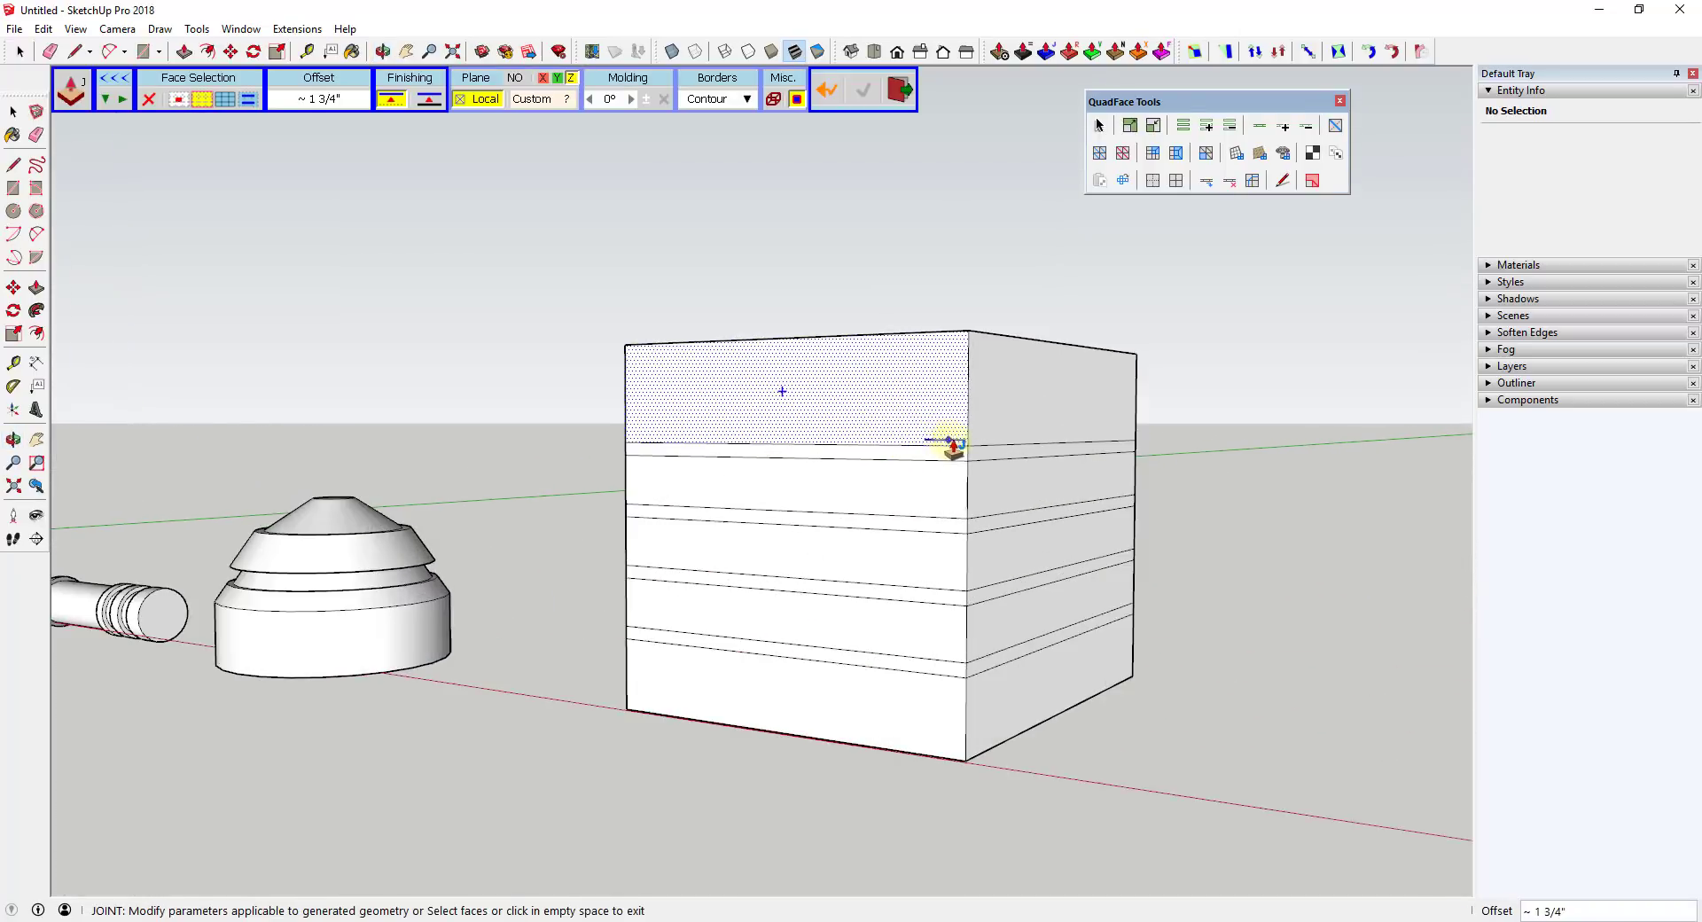
middle_click_drag(946, 439, 1277, 470)
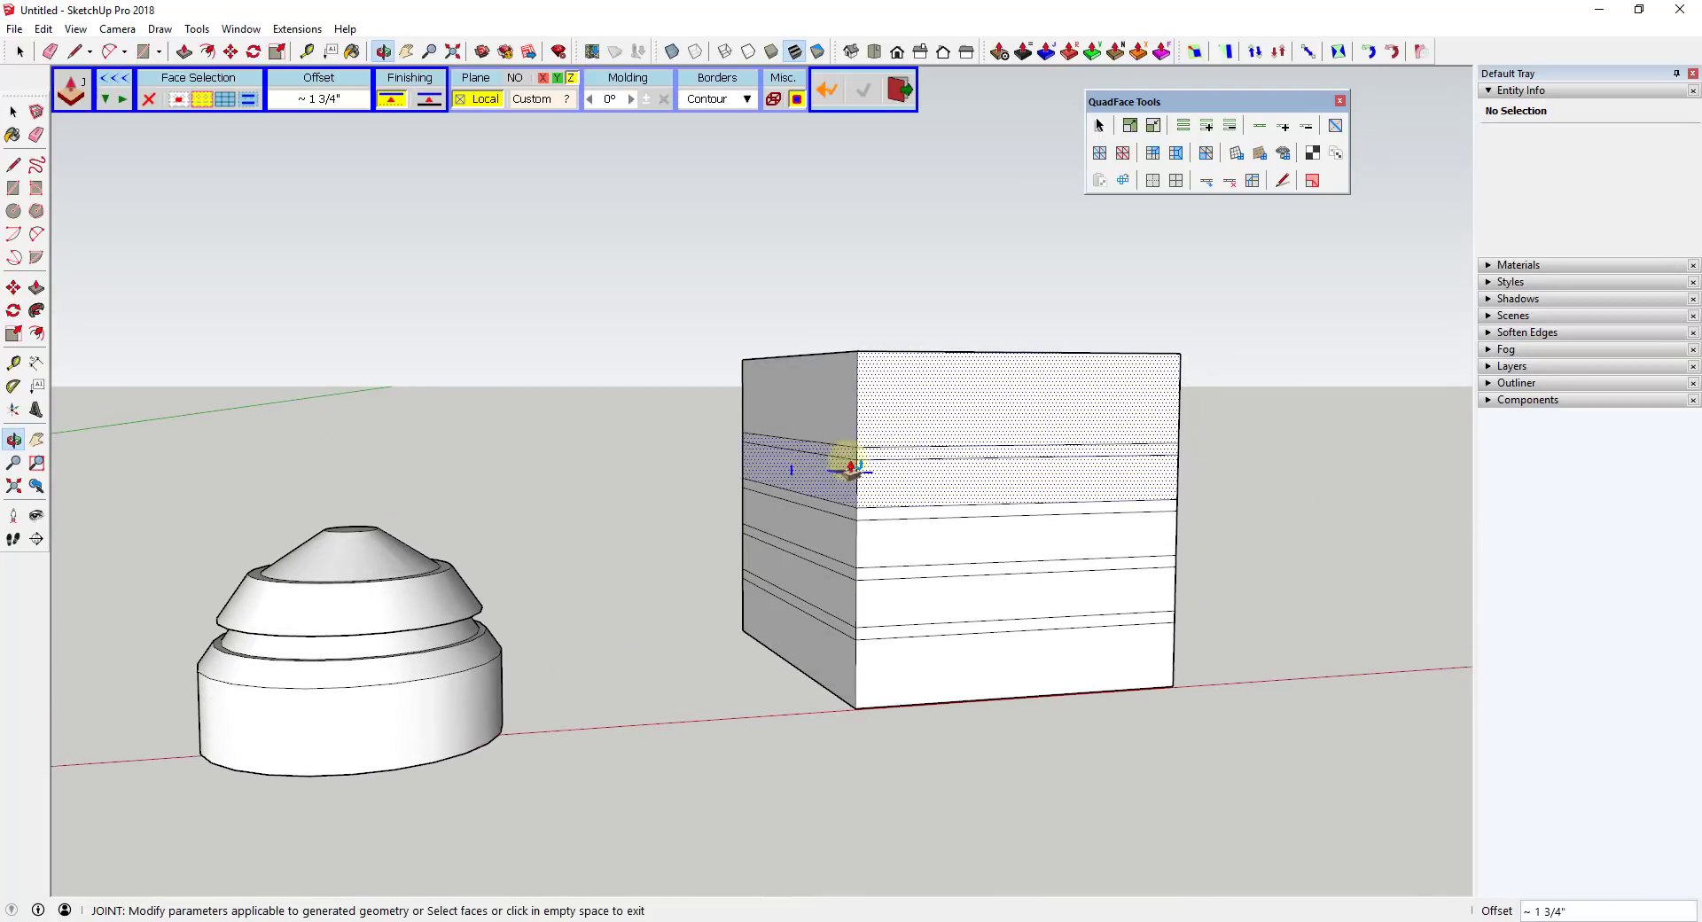
key("space")
left_click(1295, 516)
middle_click_drag(1336, 576, 667, 428)
double_click(982, 450)
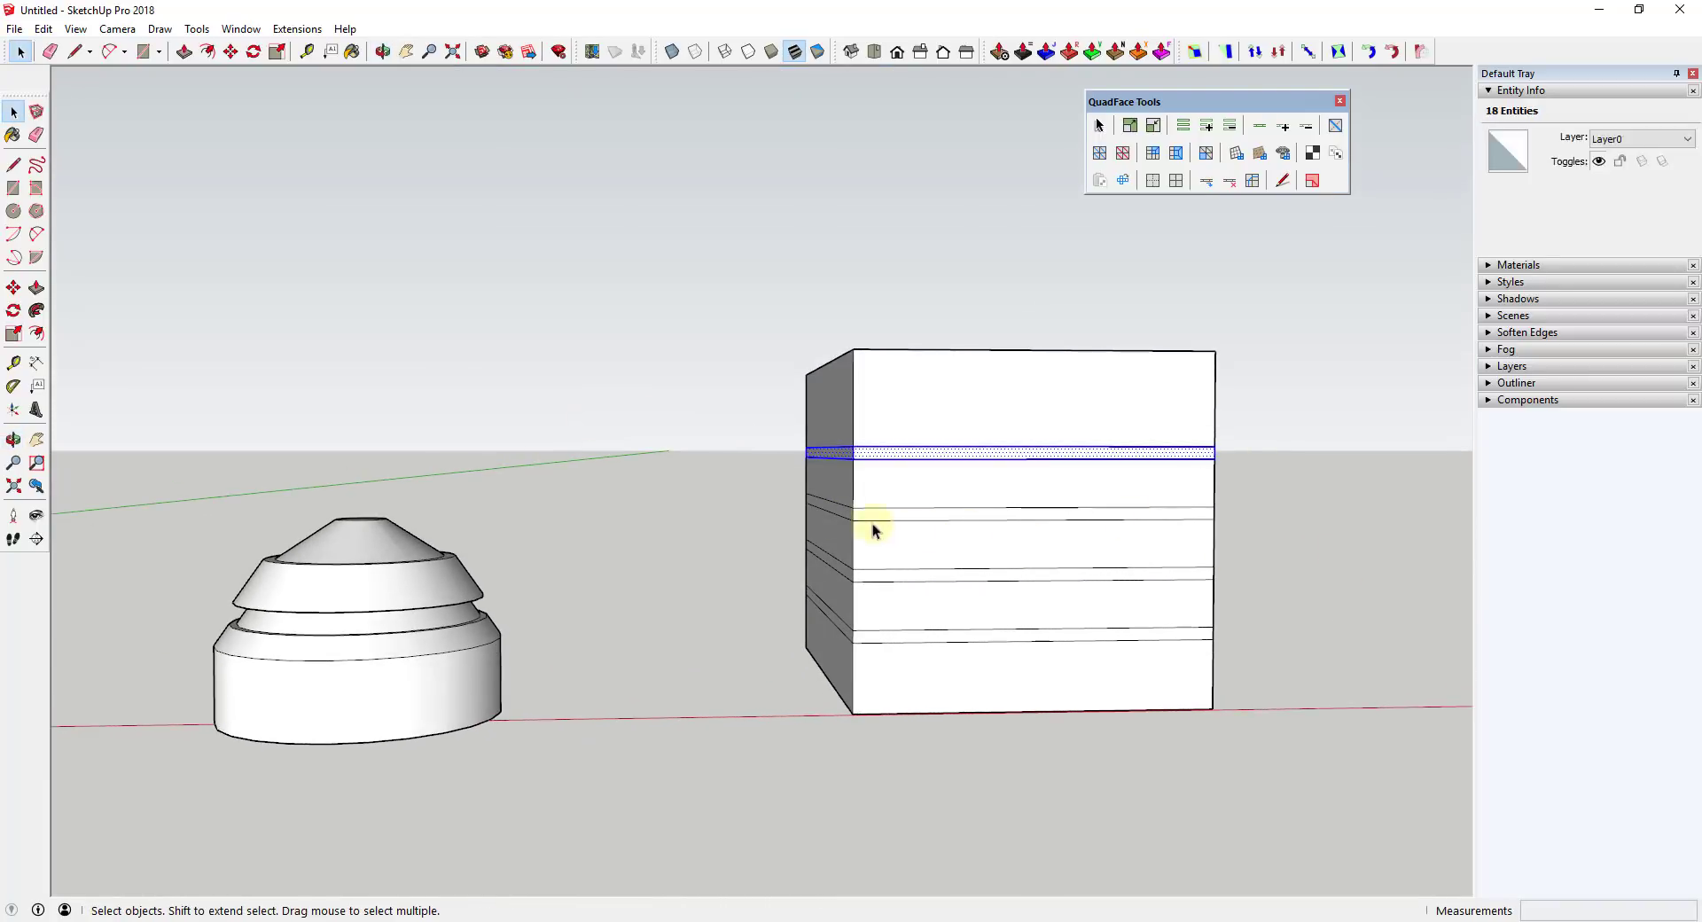
left_click_drag(787, 475, 1272, 535, "shift")
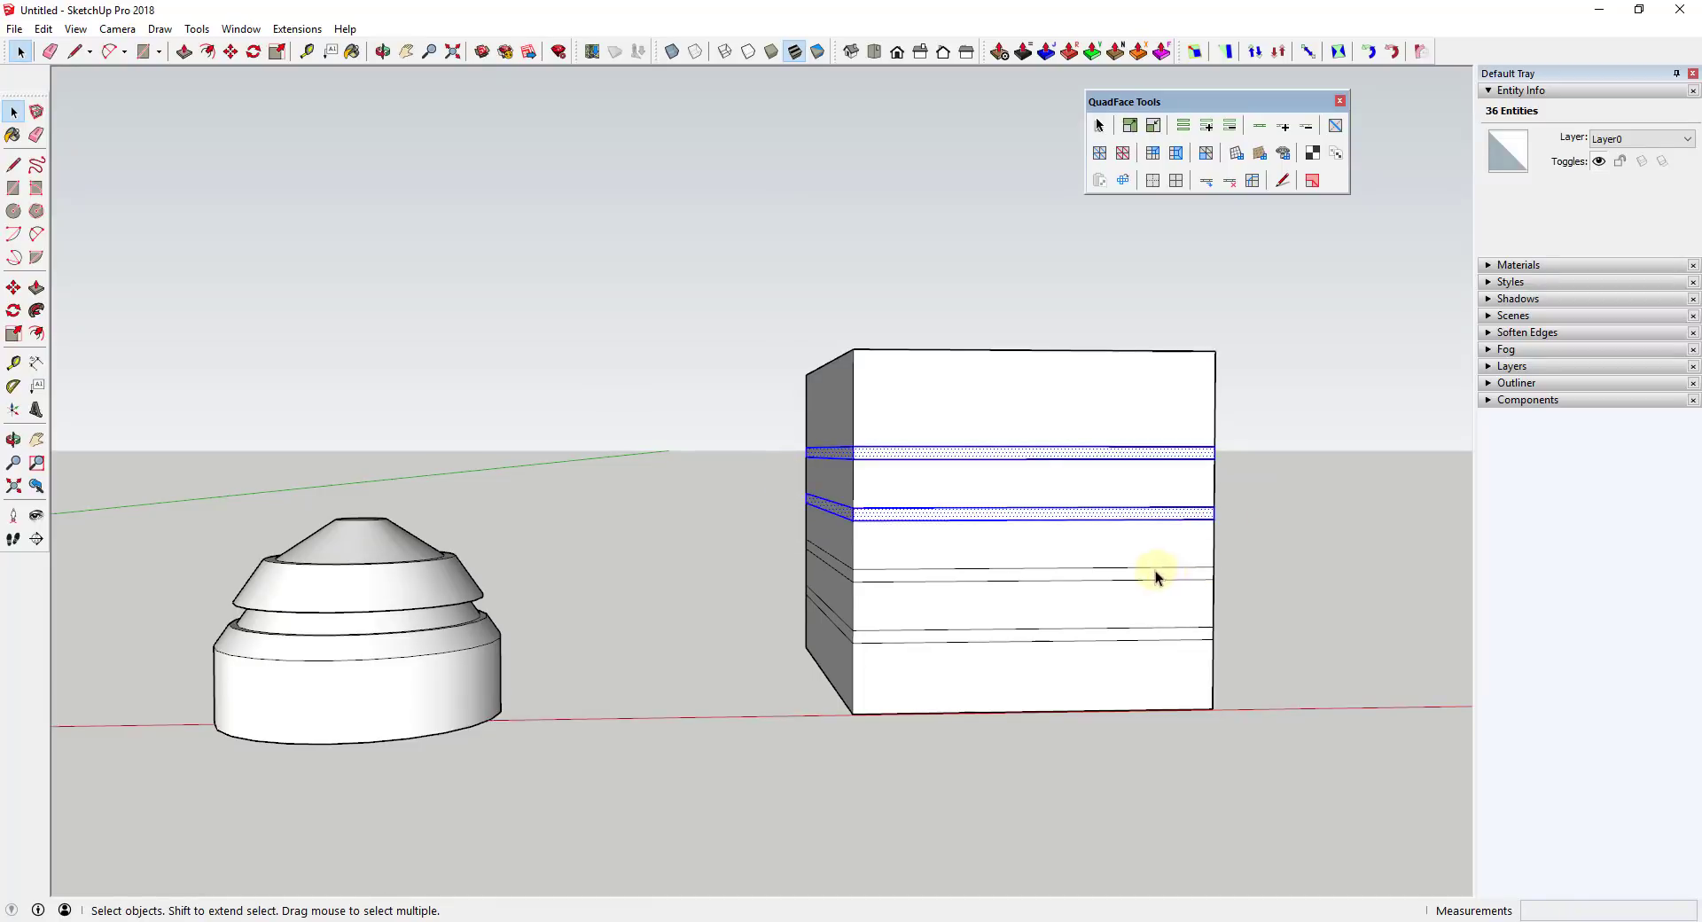
key("x")
middle_click_drag(1077, 588, 875, 544)
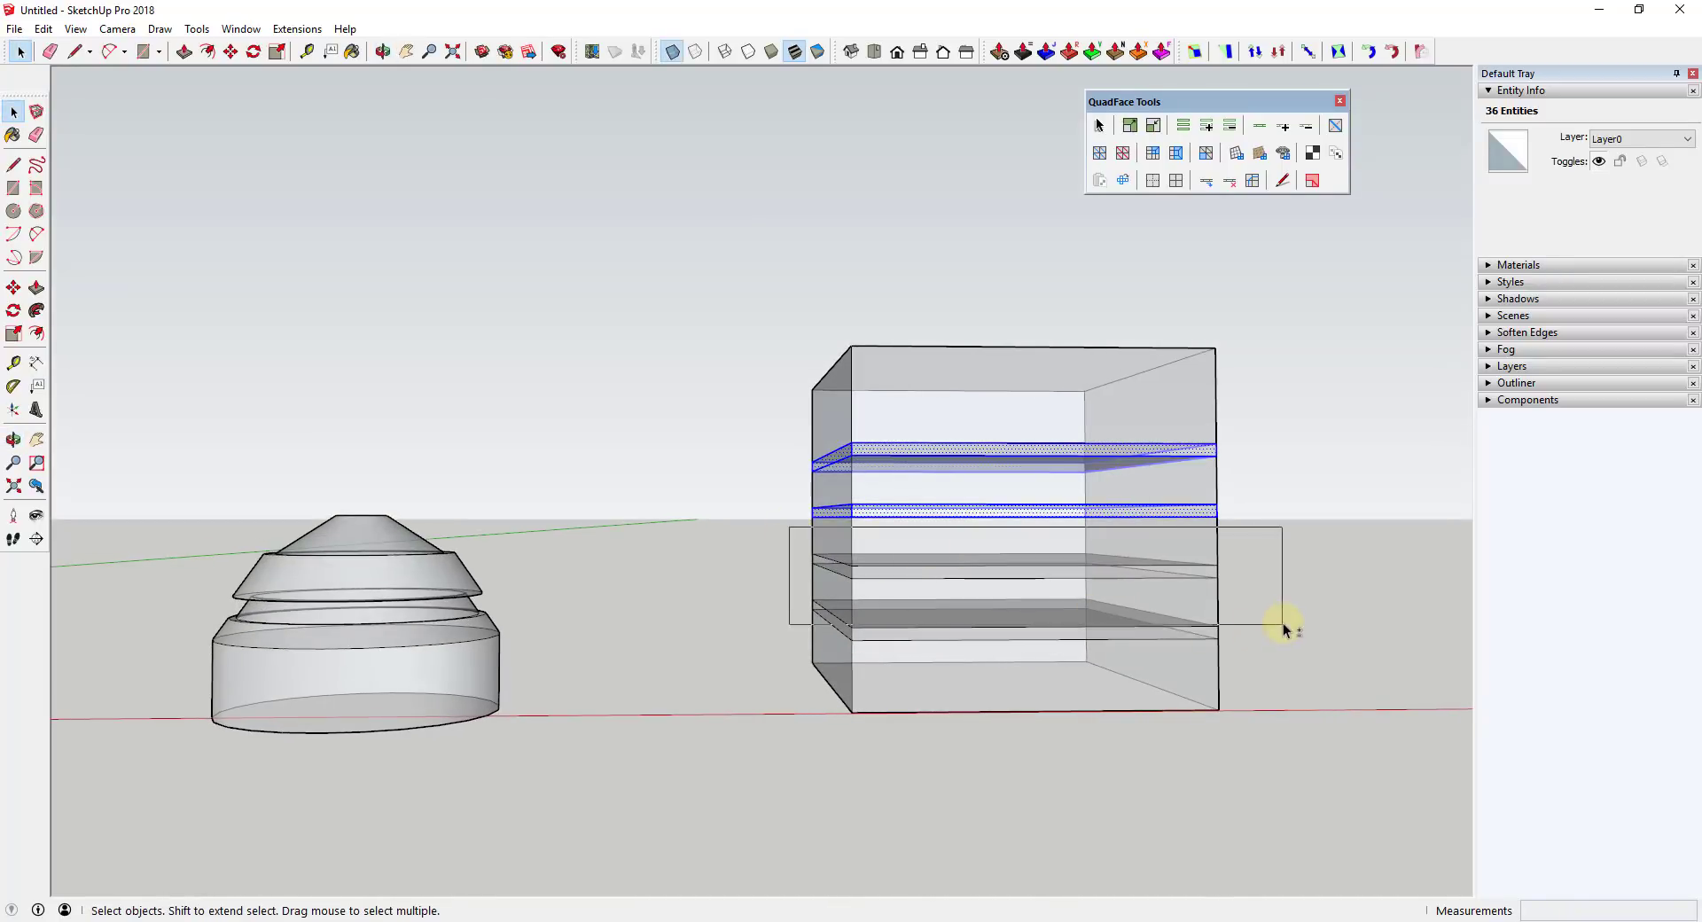
left_click_drag(1266, 594, 1267, 594, "shift")
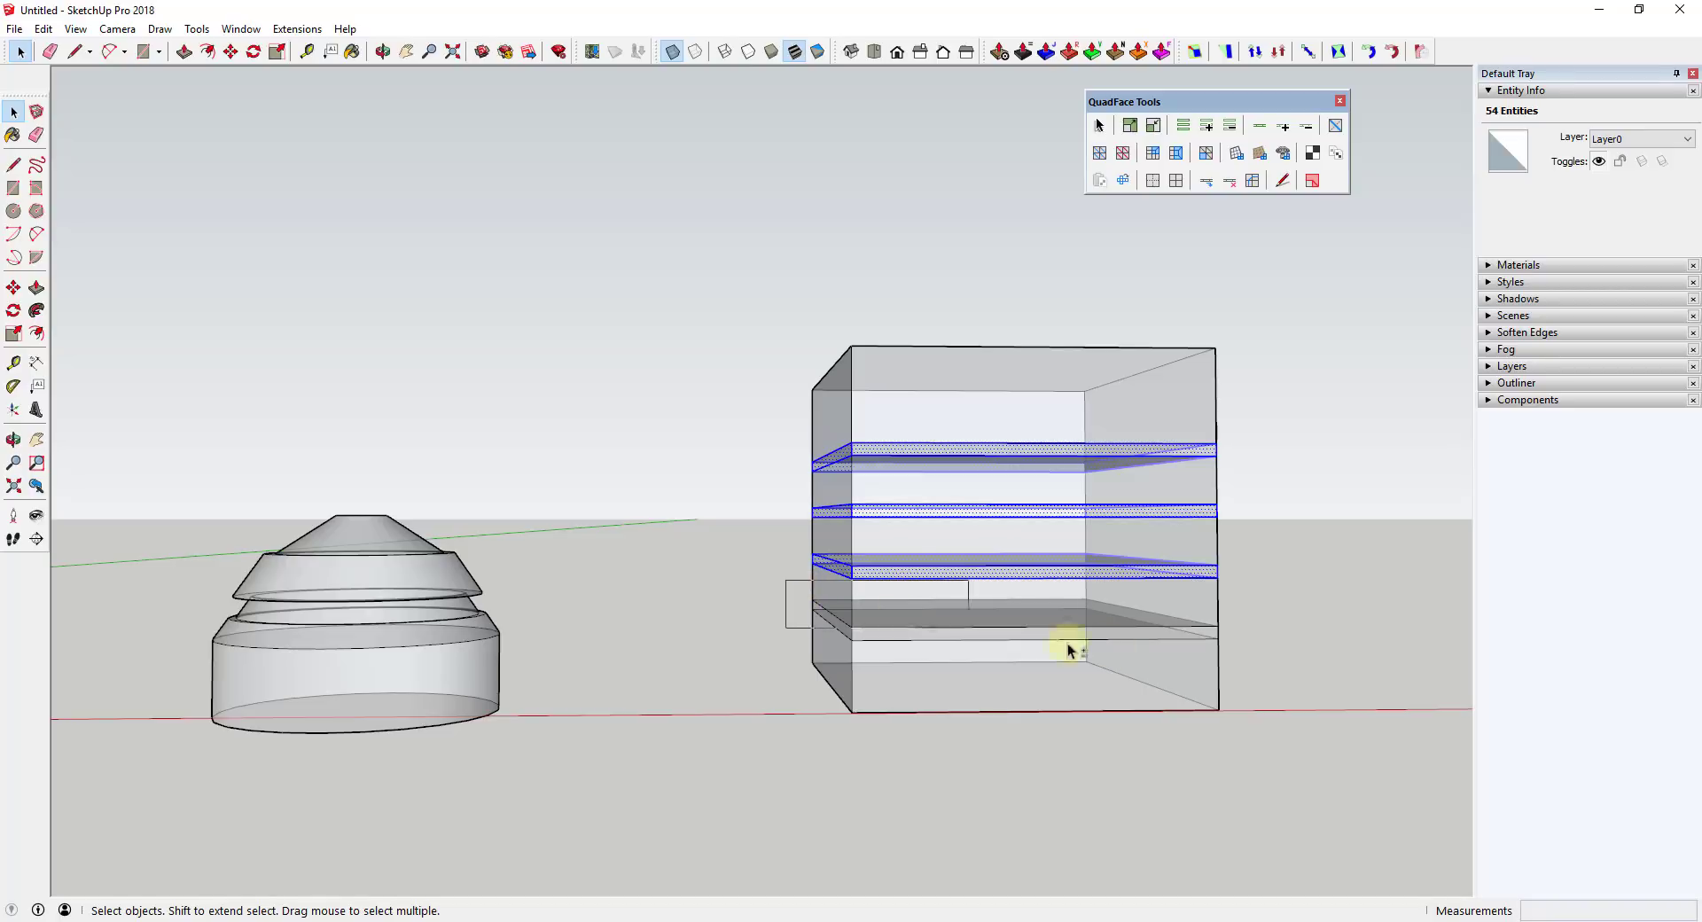
left_click_drag(1247, 667, 1243, 667, "shift")
middle_click_drag(1181, 650, 996, 675)
key("x")
- Deselect stray faces picked up along with the bands
scroll(1216, 714, "up", 3)
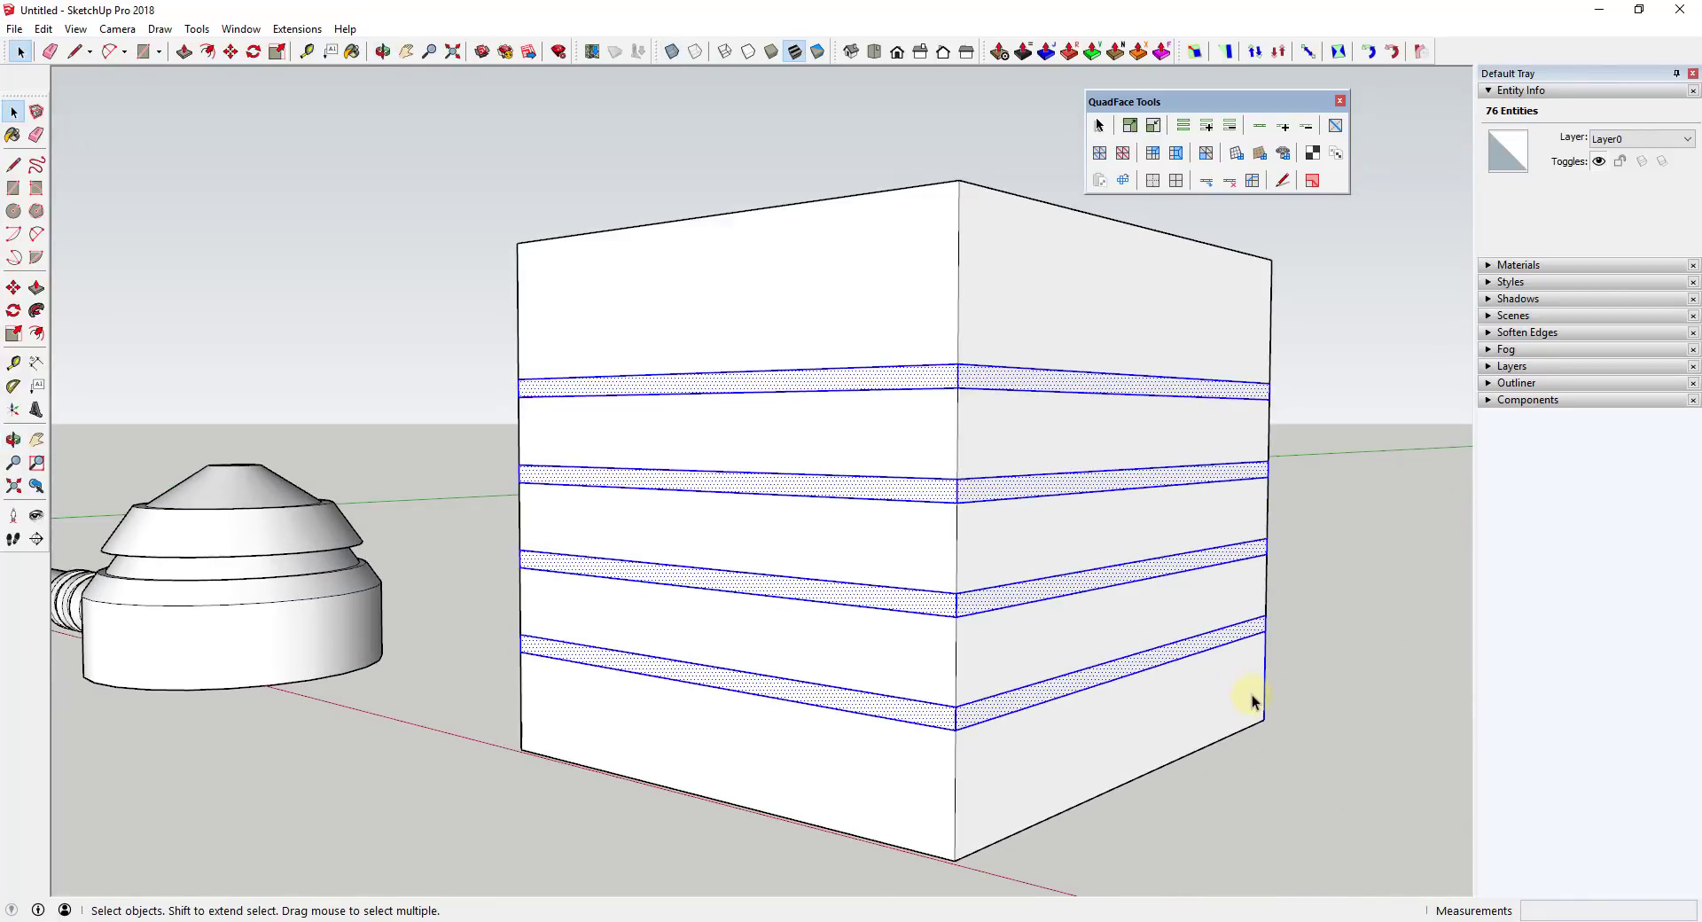
middle_click_drag(1268, 685, 447, 693)
left_click(447, 693, "shift")
left_click(498, 722, "shift")
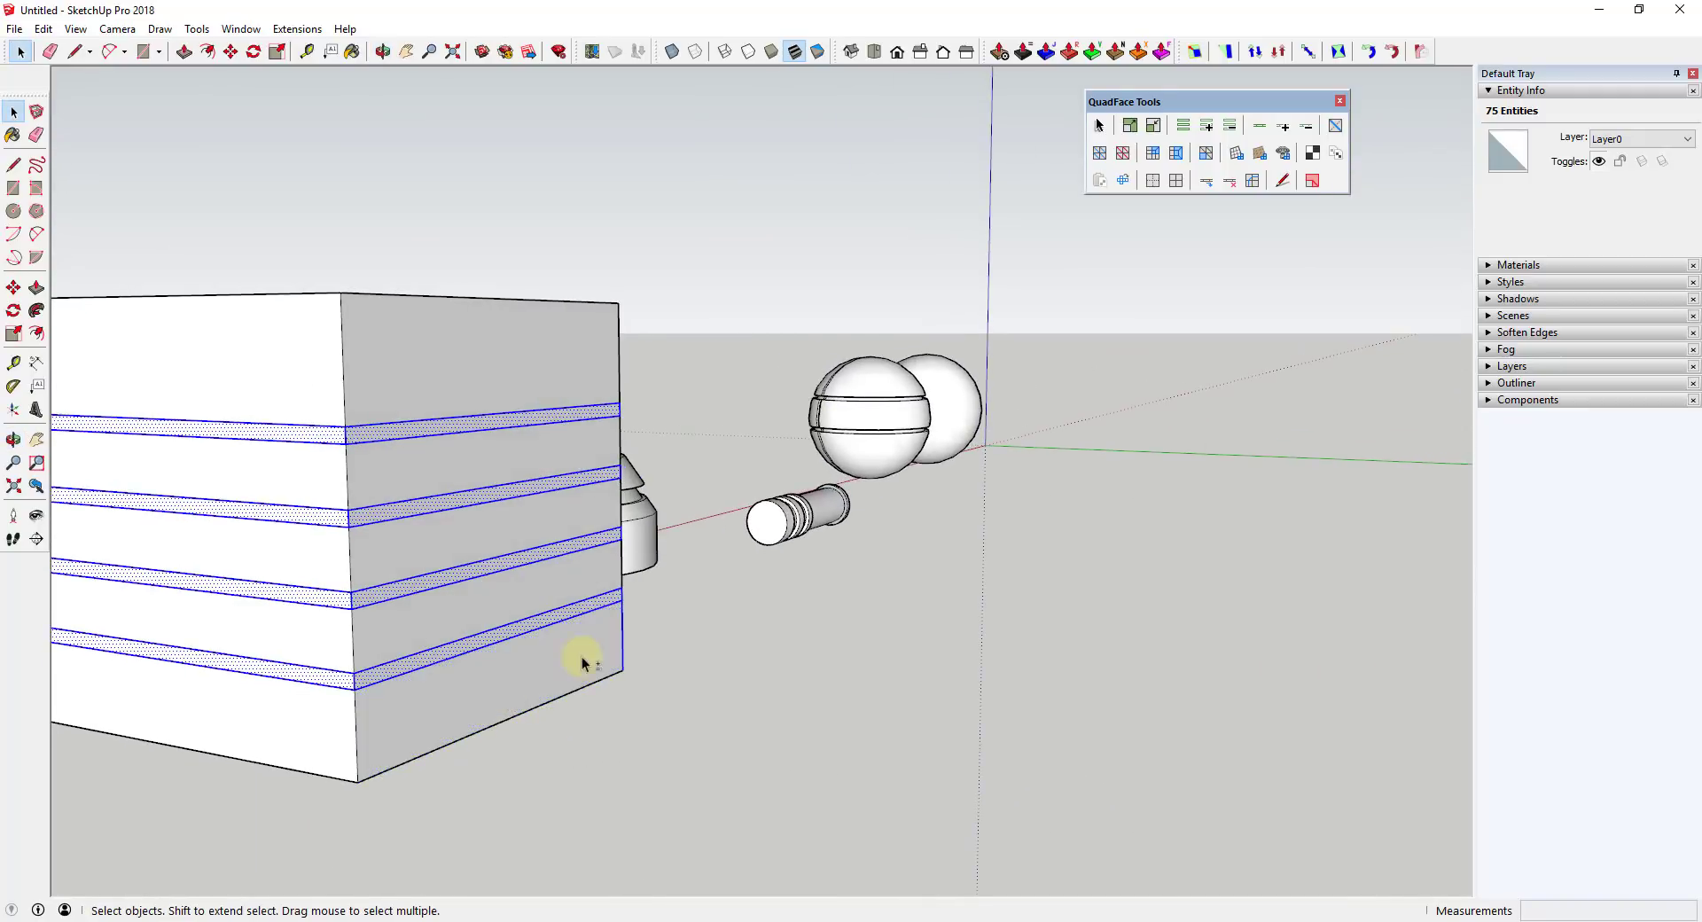
left_click(624, 643, "shift")
scroll(616, 625, "down", 5)
- Start Joint Push Pull on the four selected bands (24 faces)
middle_click_drag(613, 623, 1151, 551)
scroll(1167, 673, "up", 5)
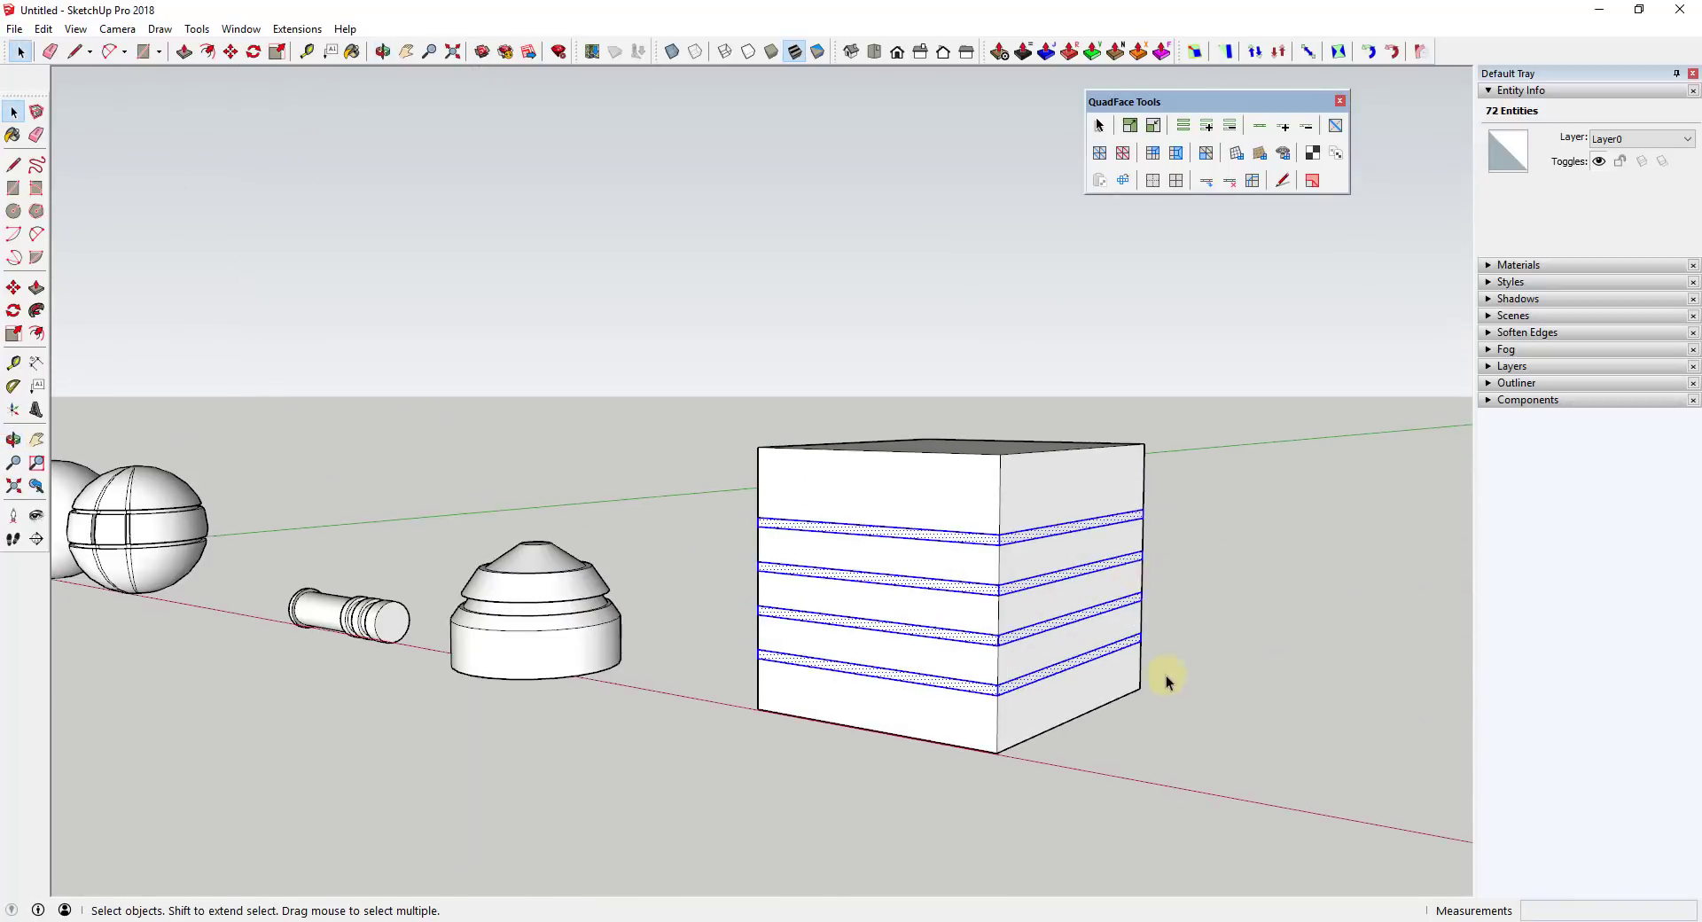
left_click(1047, 53)
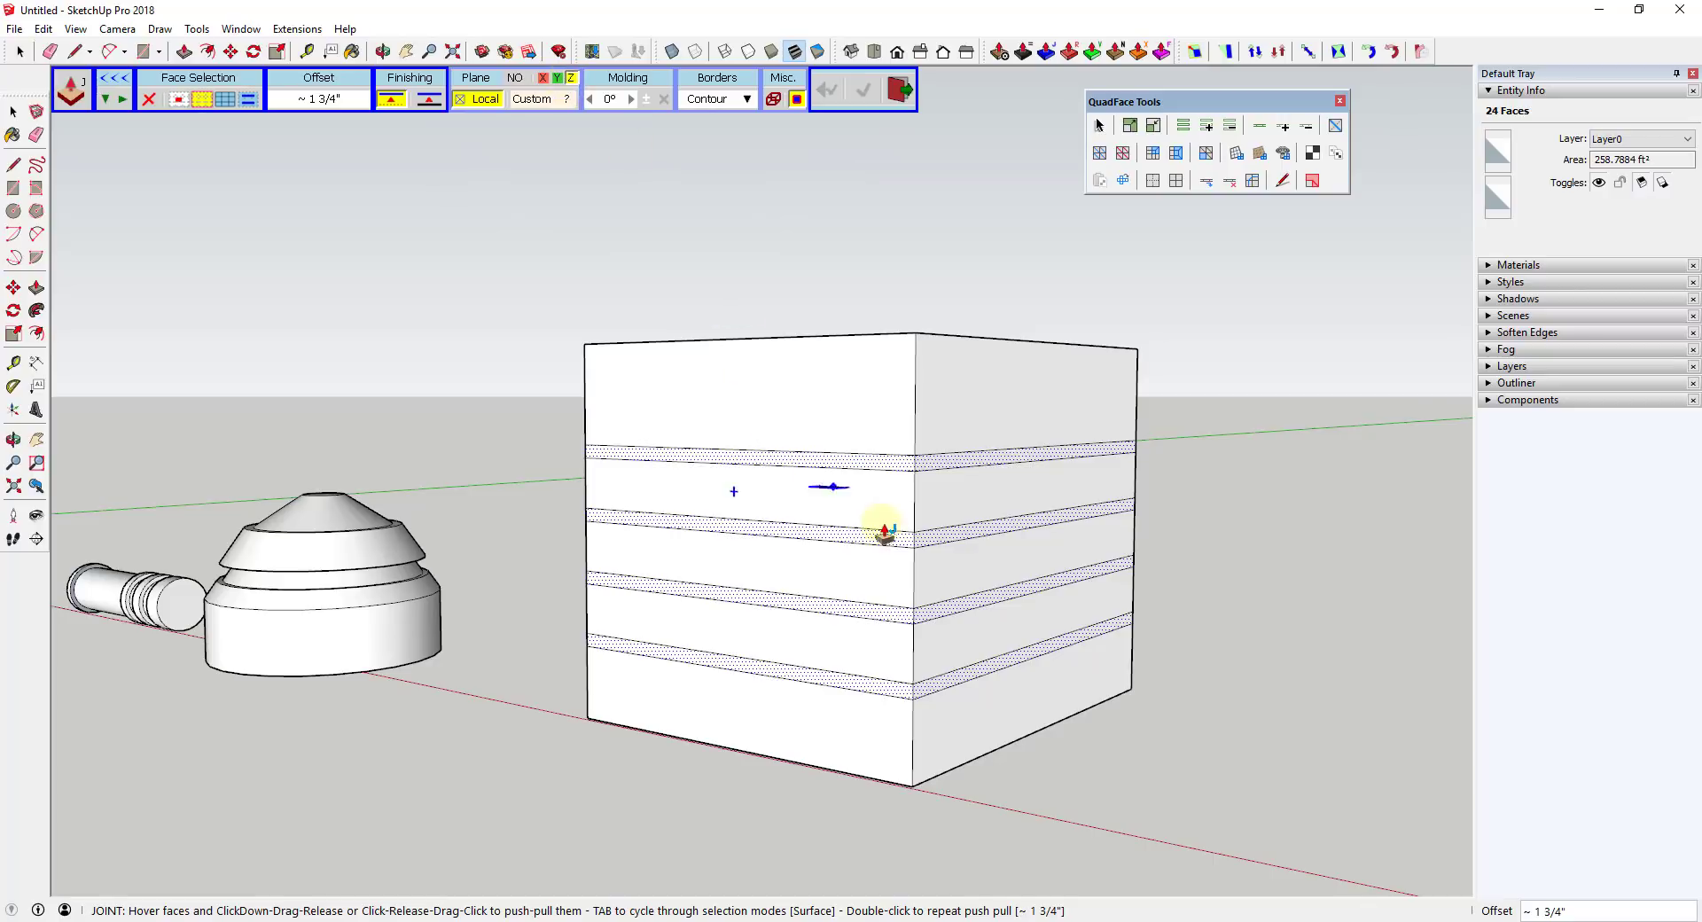
left_click(837, 548)
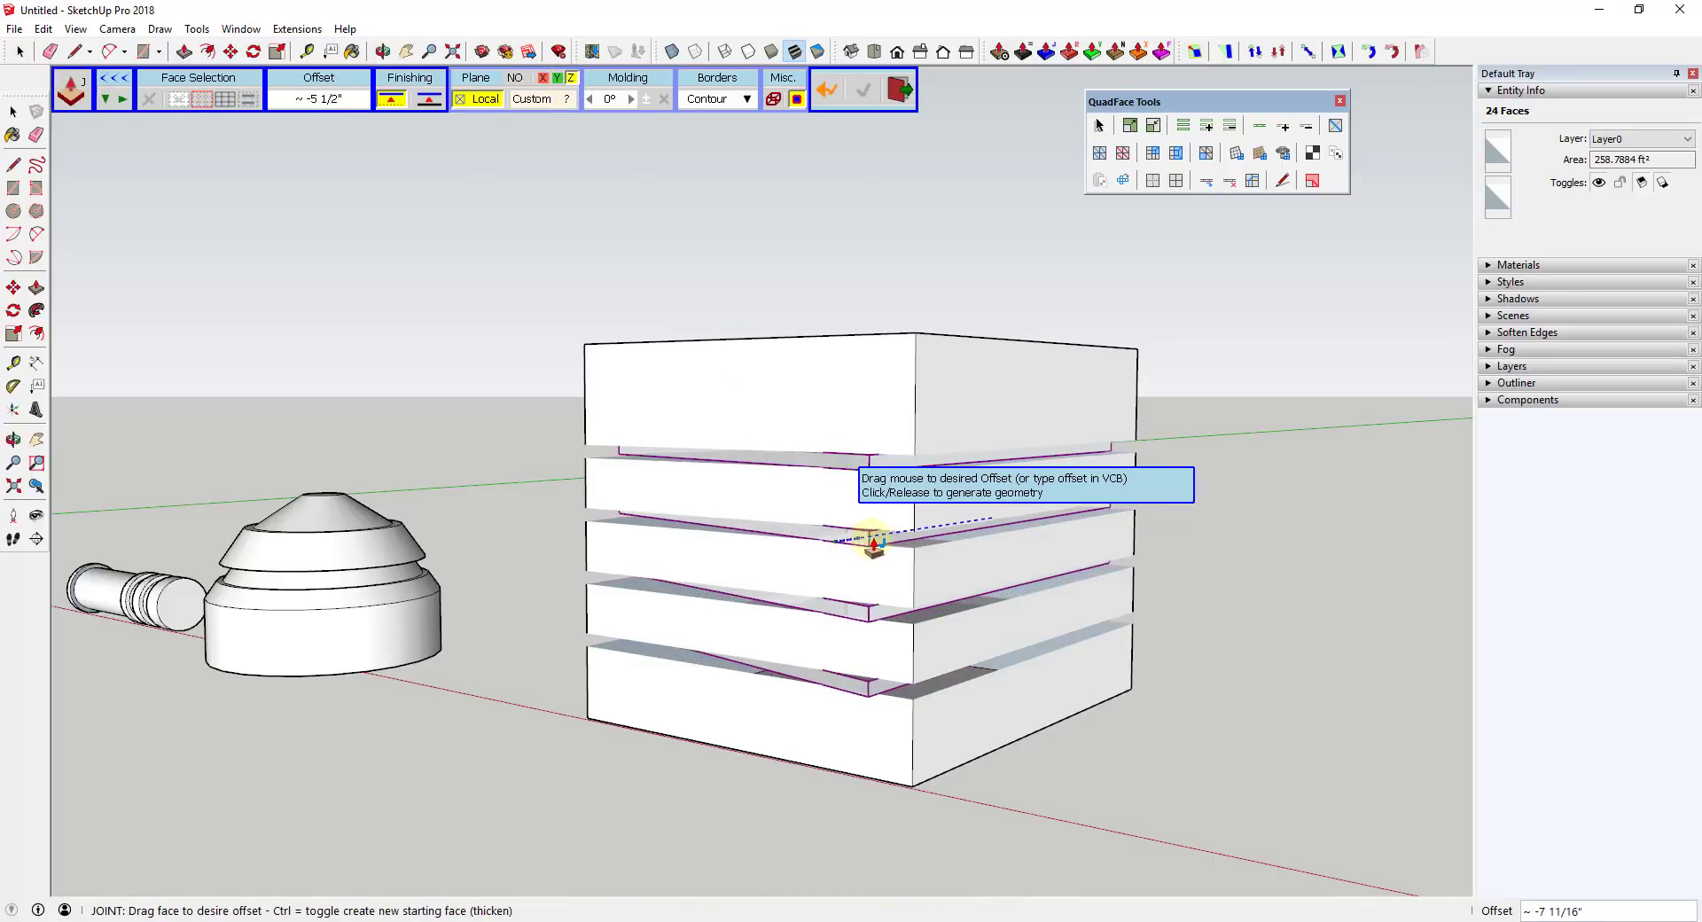
left_click(862, 542)
middle_click_drag(866, 535, 809, 558)
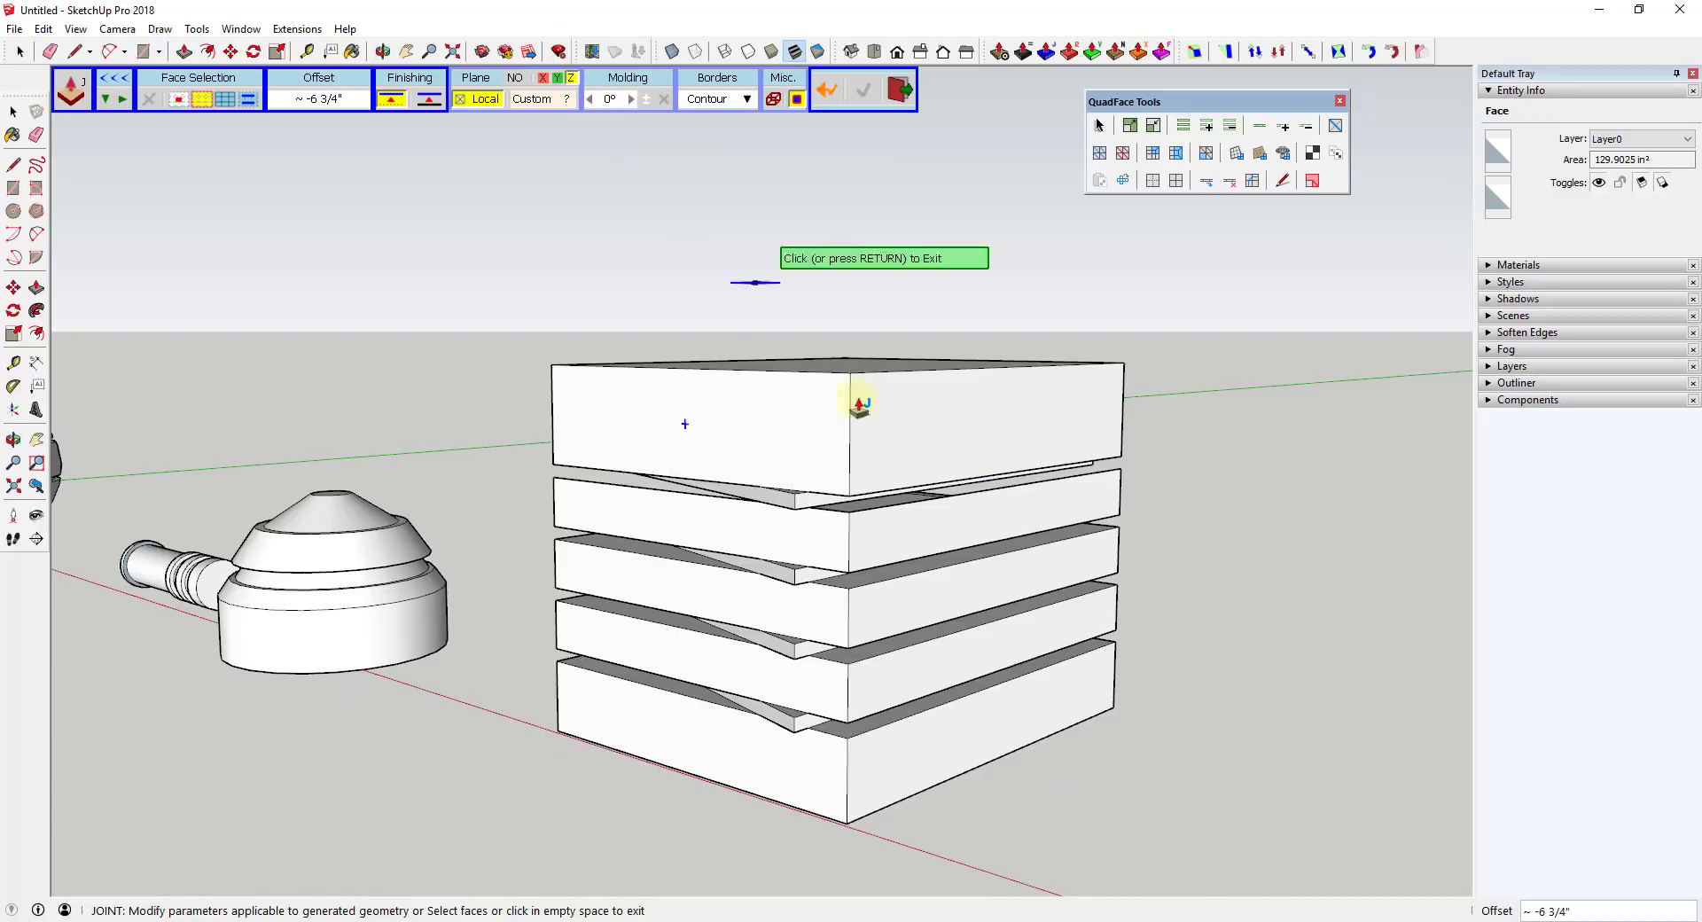
key("ctrl+z")
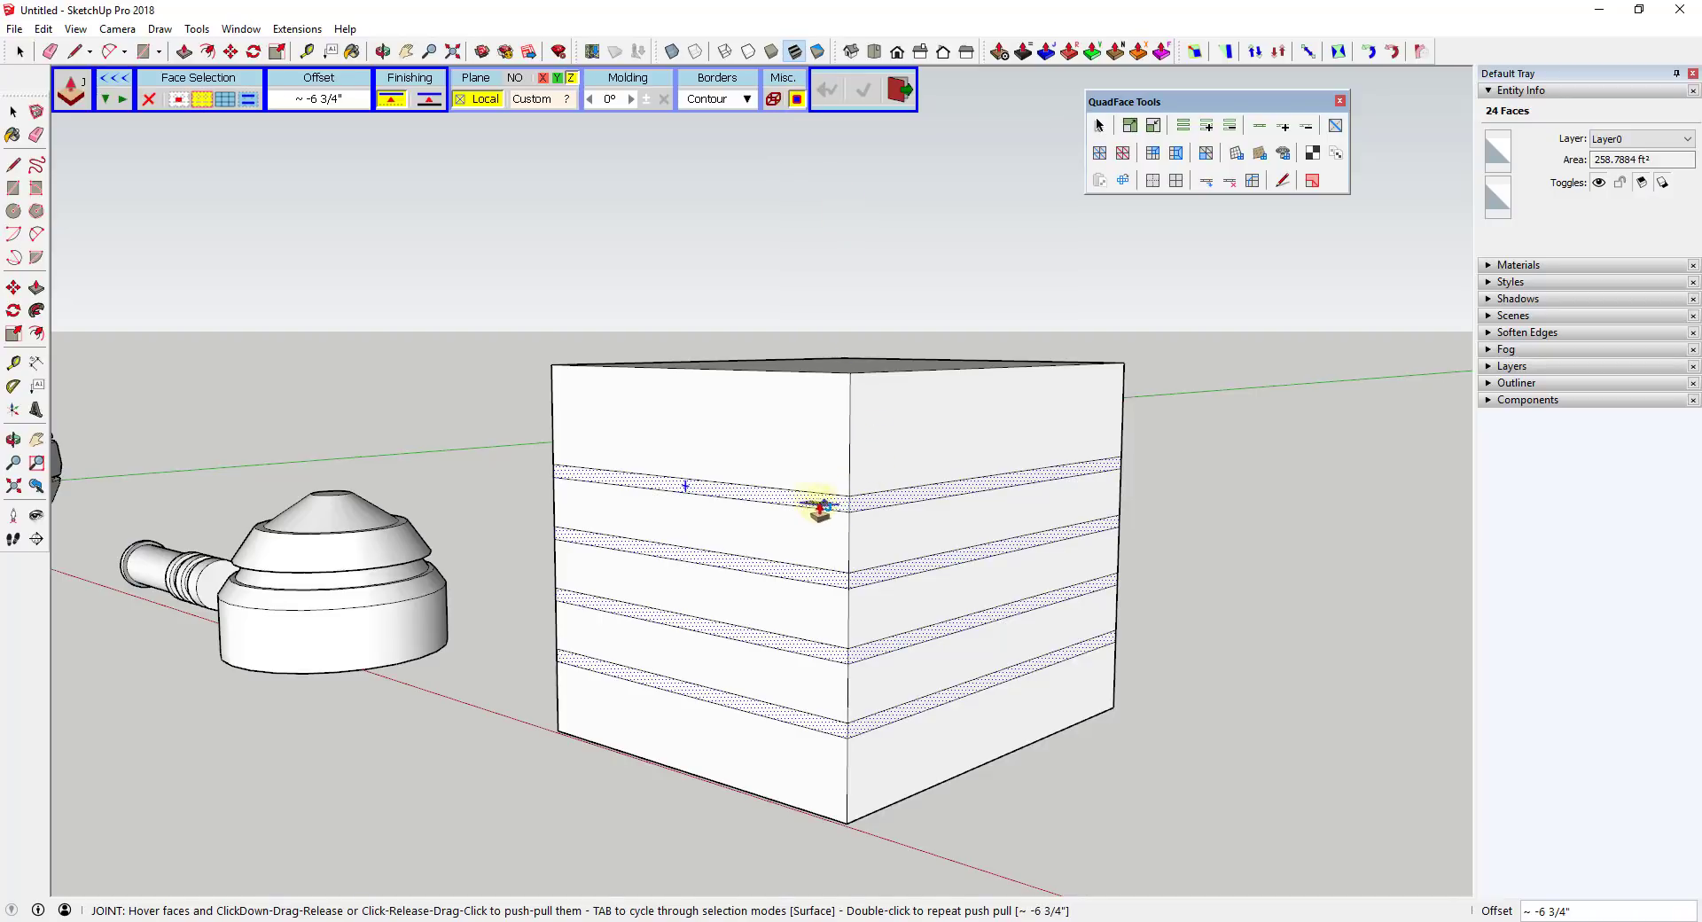
mouse_move(820, 507)
left_mouse_down()
mouse_move(800, 501)
mouse_move(816, 499)
left_mouse_up()
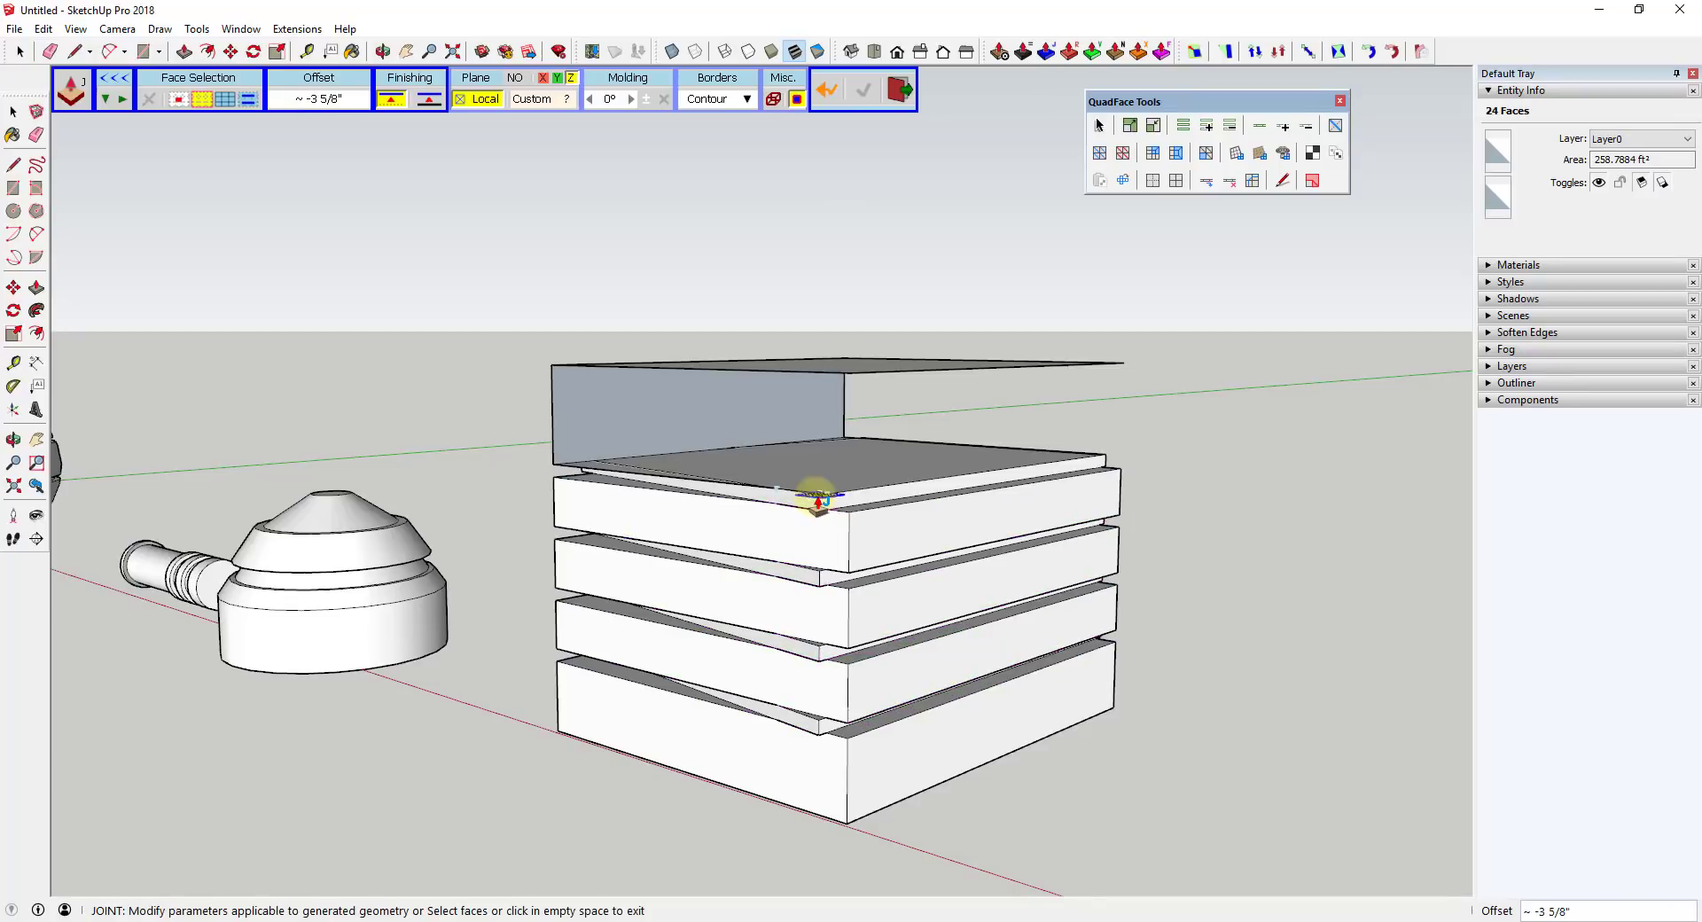
left_click(822, 498)
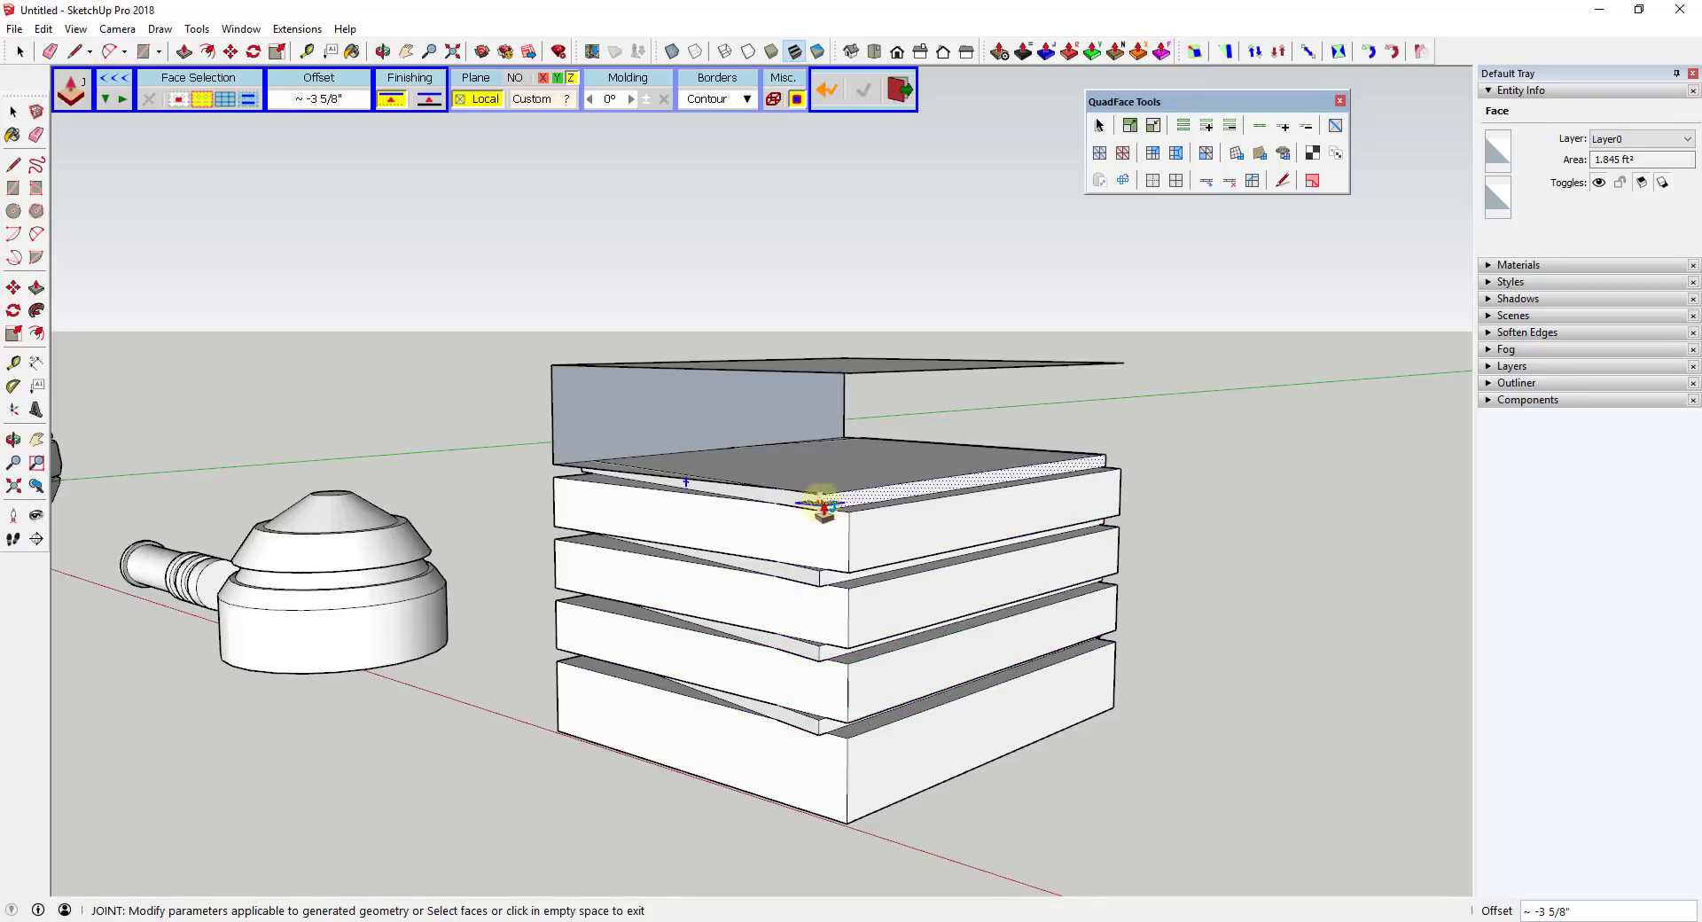
key("ctrl+z")
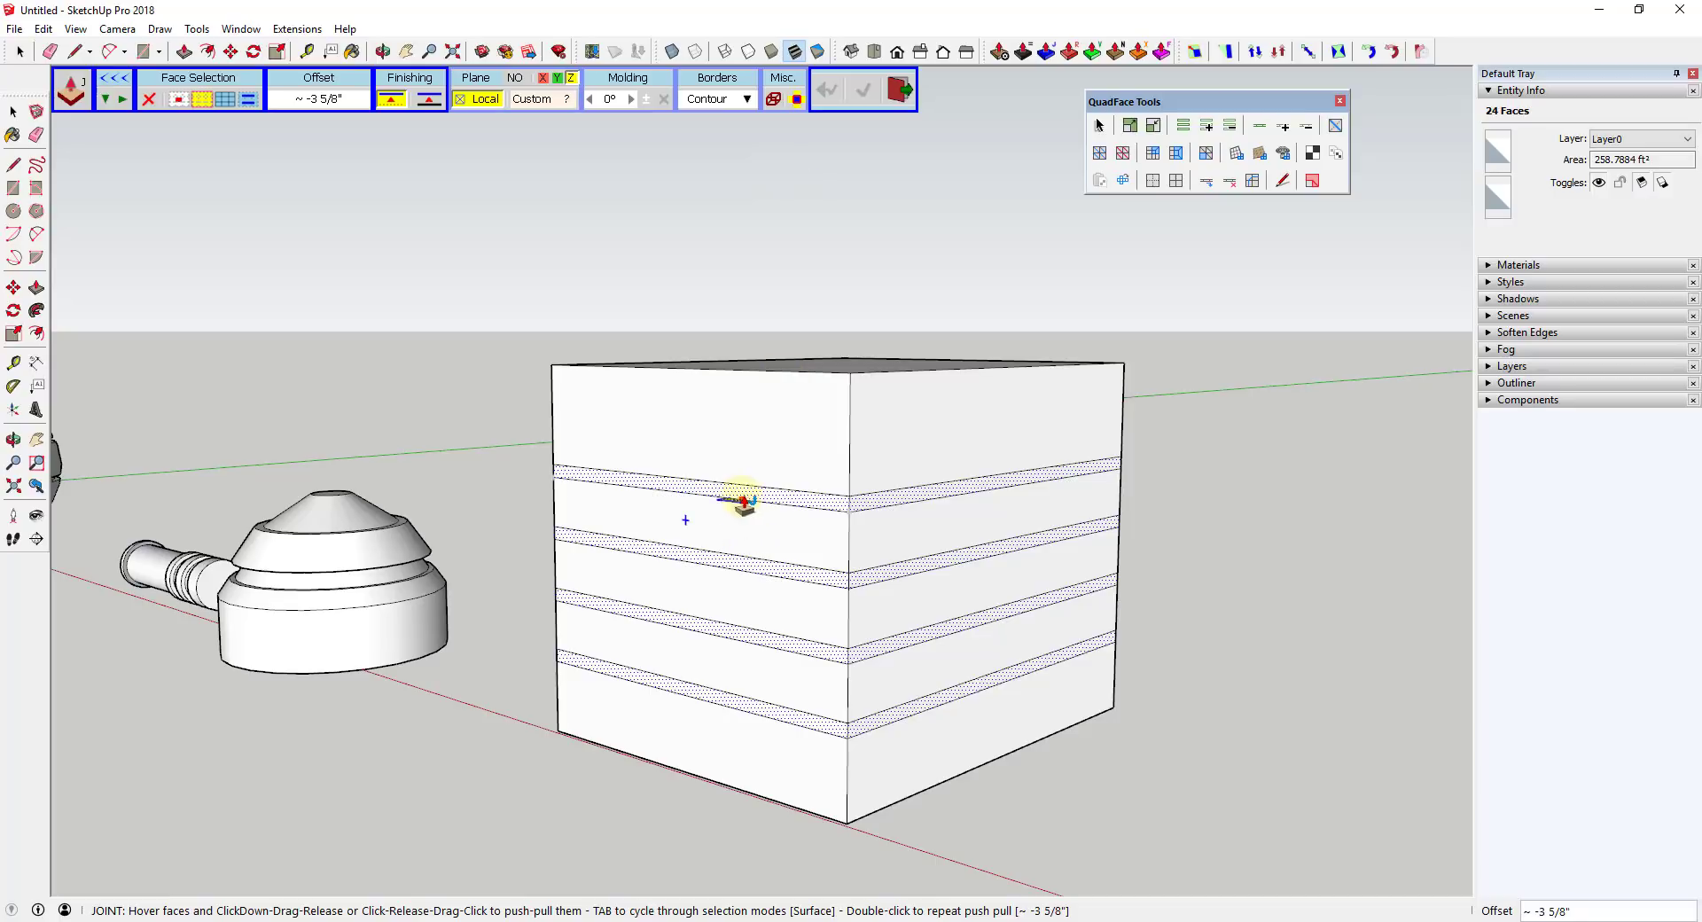
middle_click_drag(743, 501, 607, 416)
left_click(603, 414)
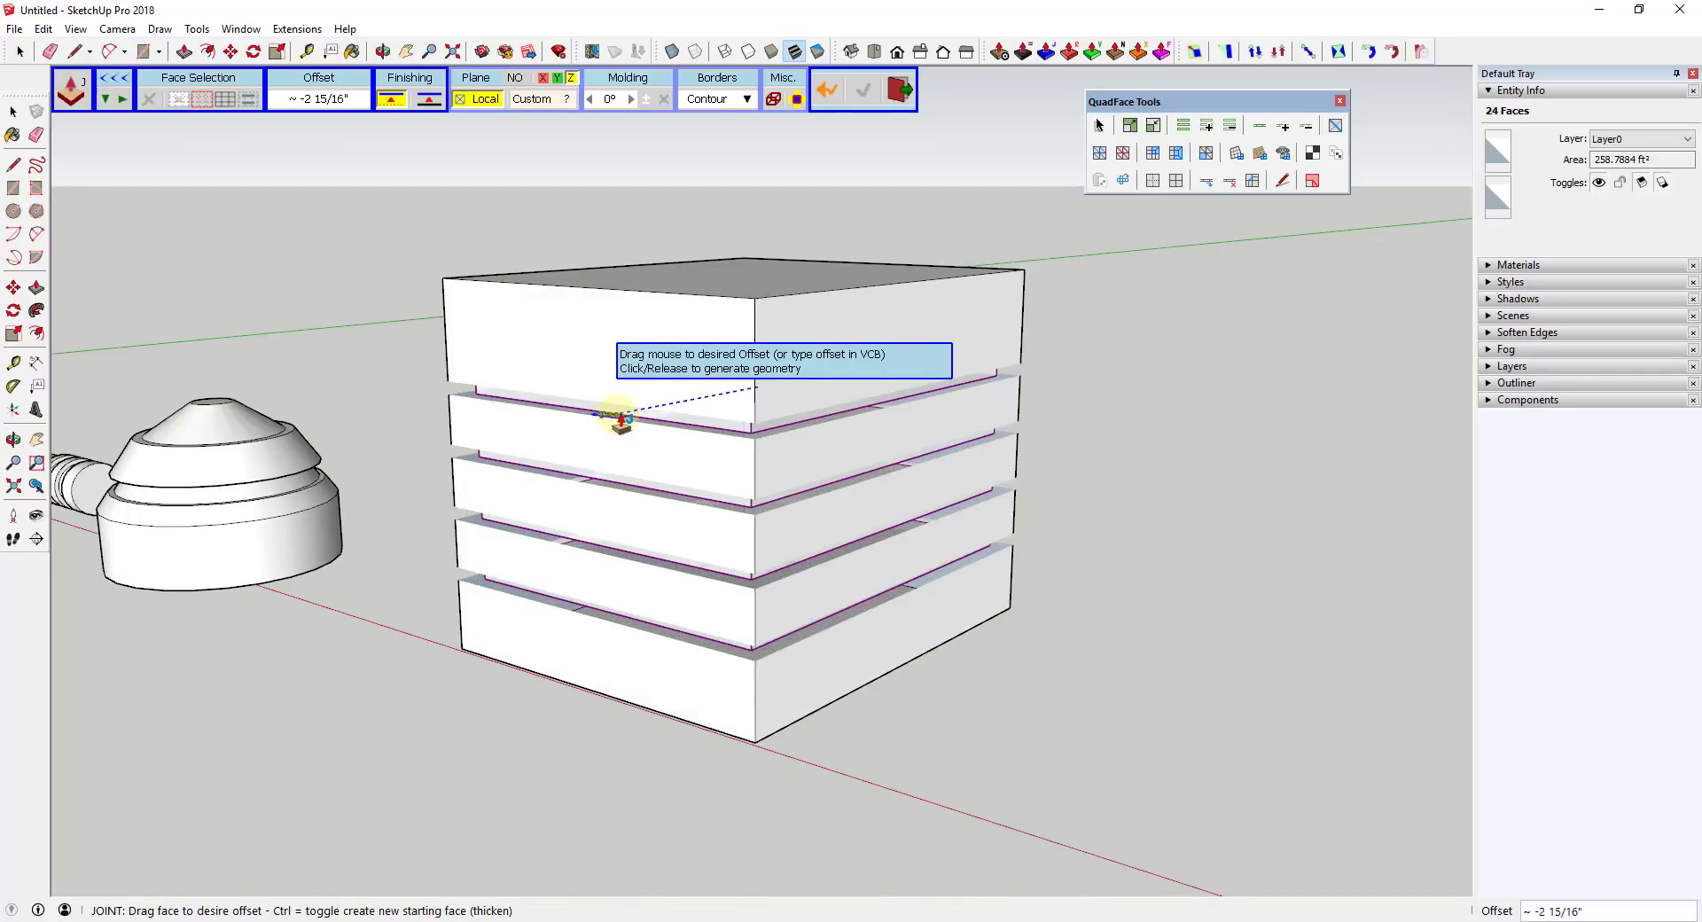
left_click(619, 412)
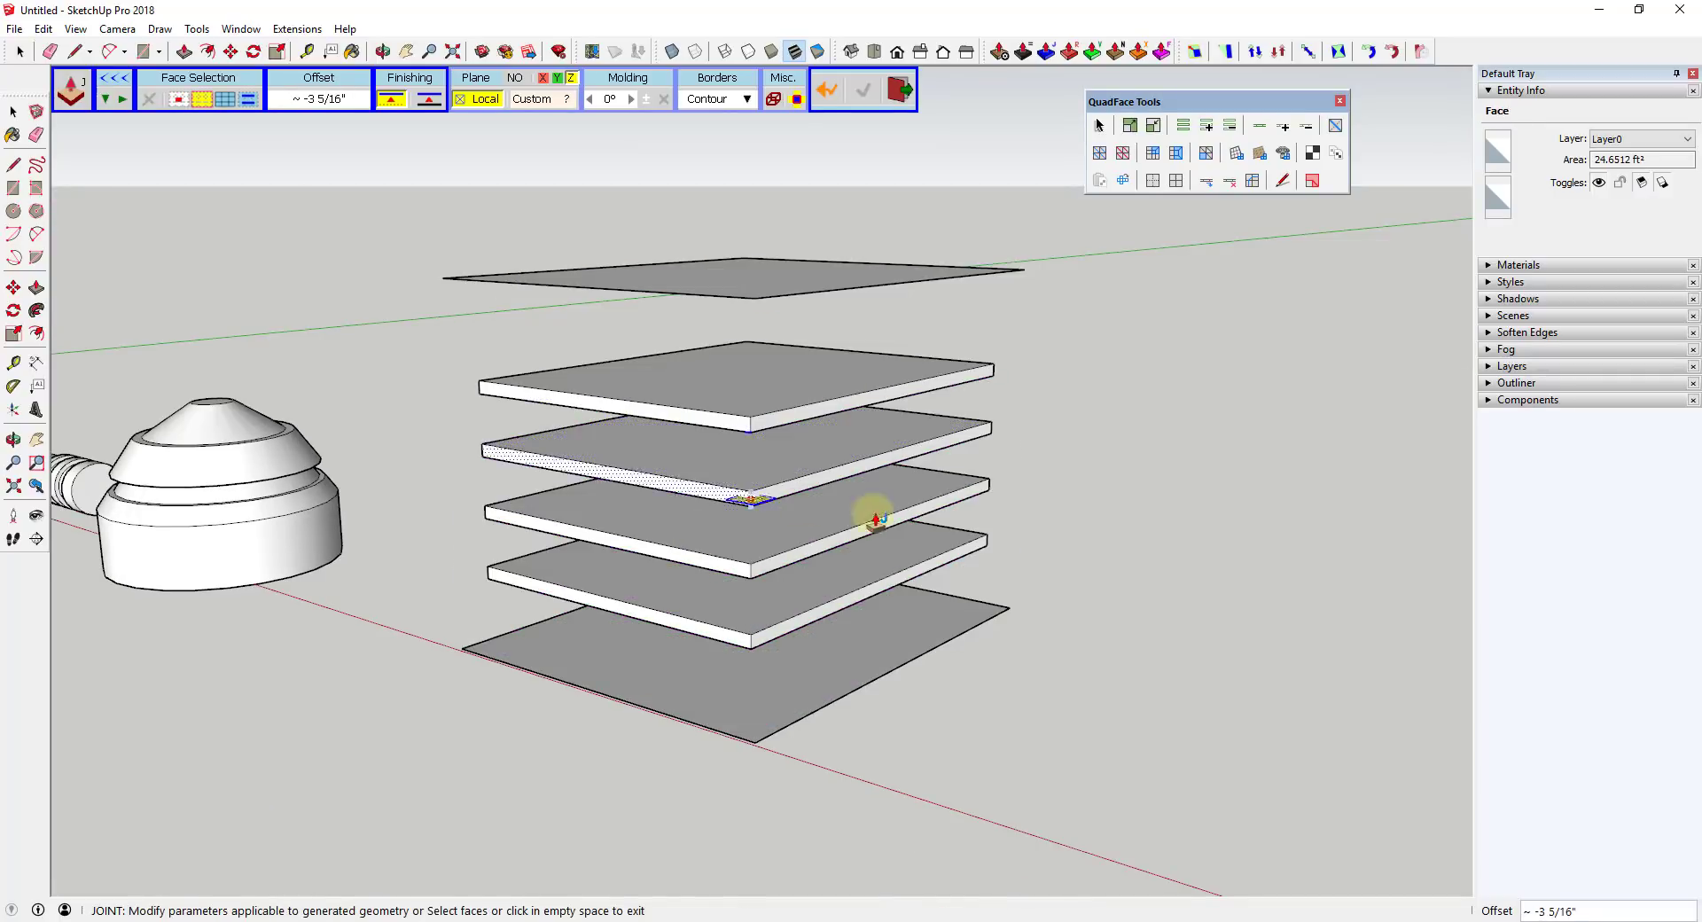
left_click(815, 433)
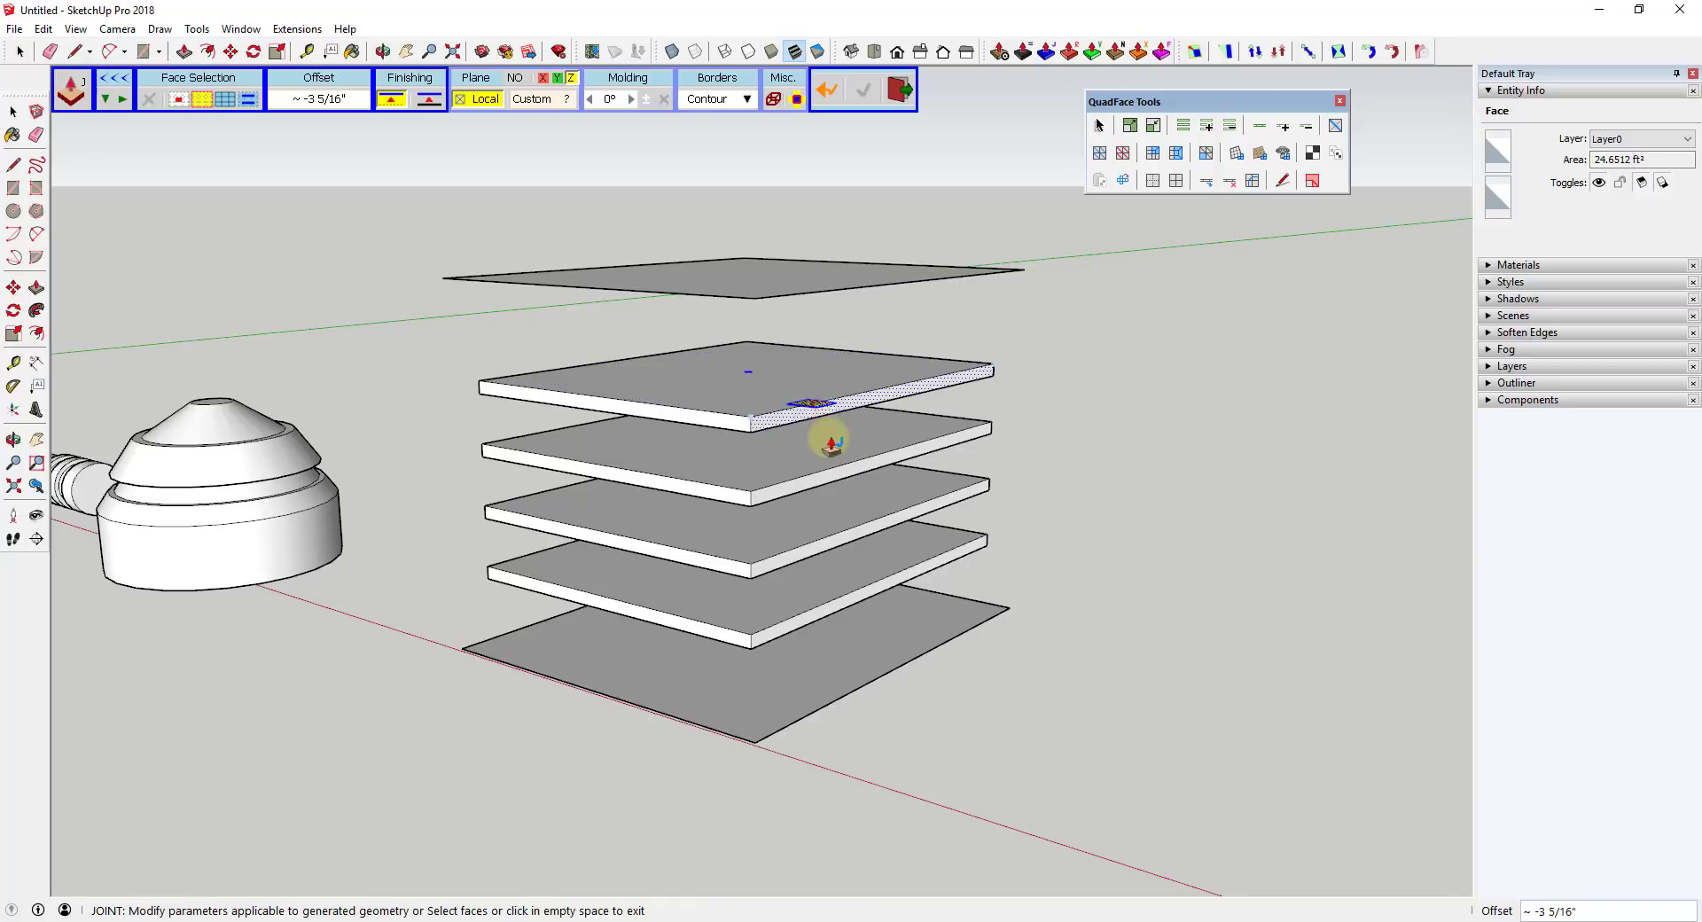
middle_click_drag(902, 449, 931, 471)
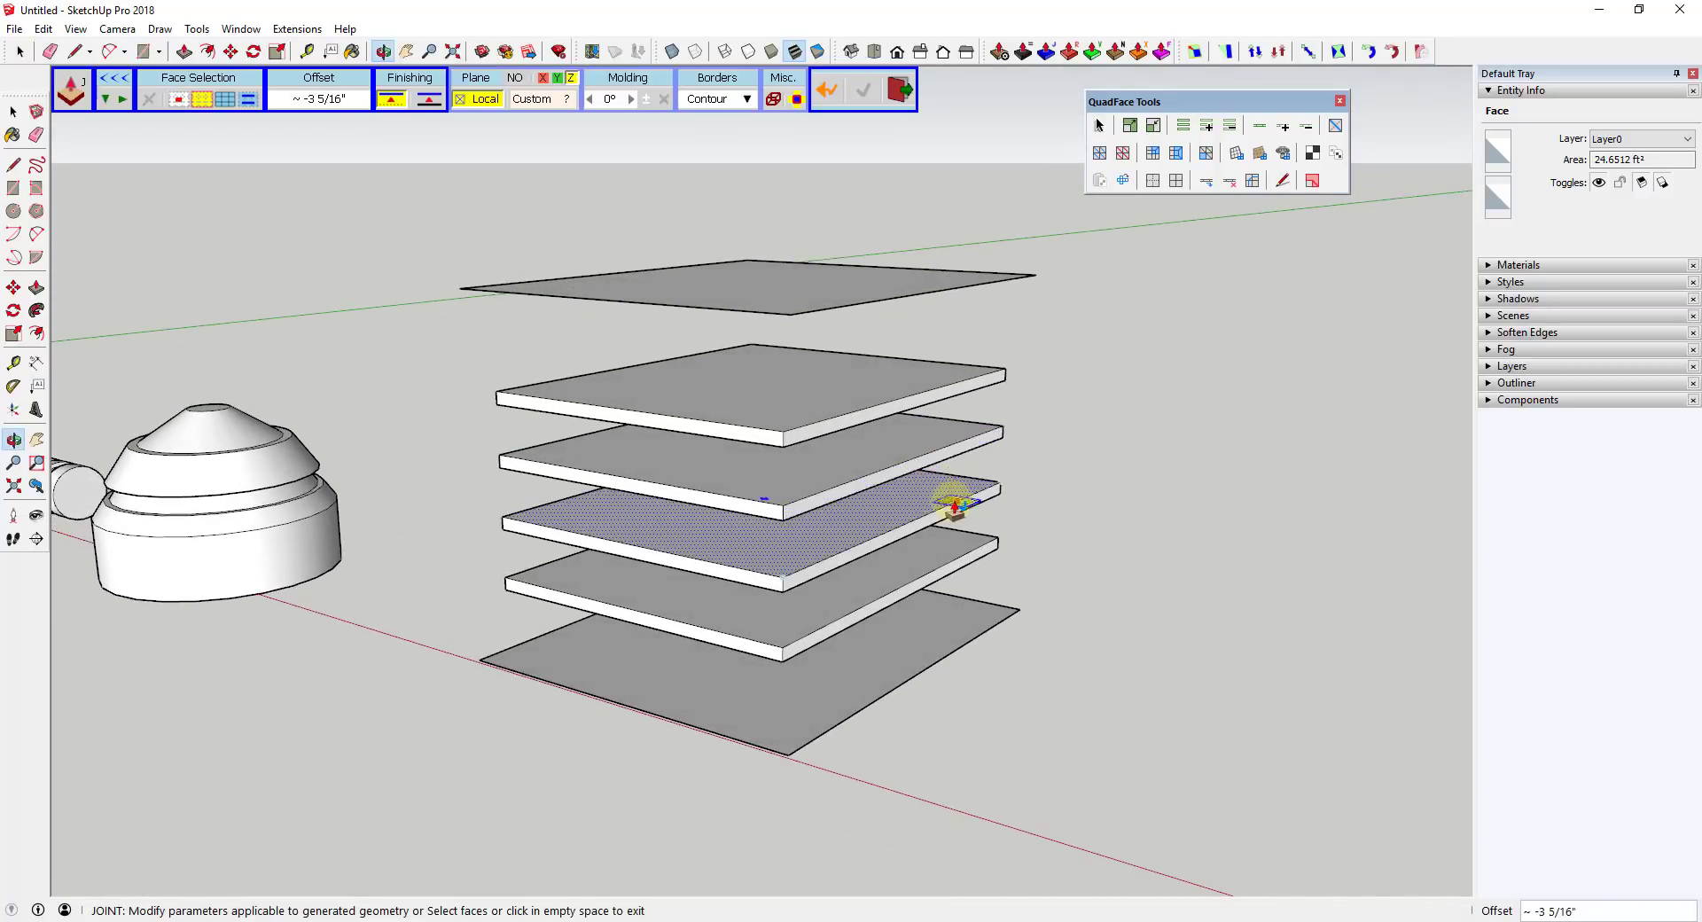
scroll(952, 504, "up", 1)
key("ctrl+z")
scroll(891, 452, "up", 2)
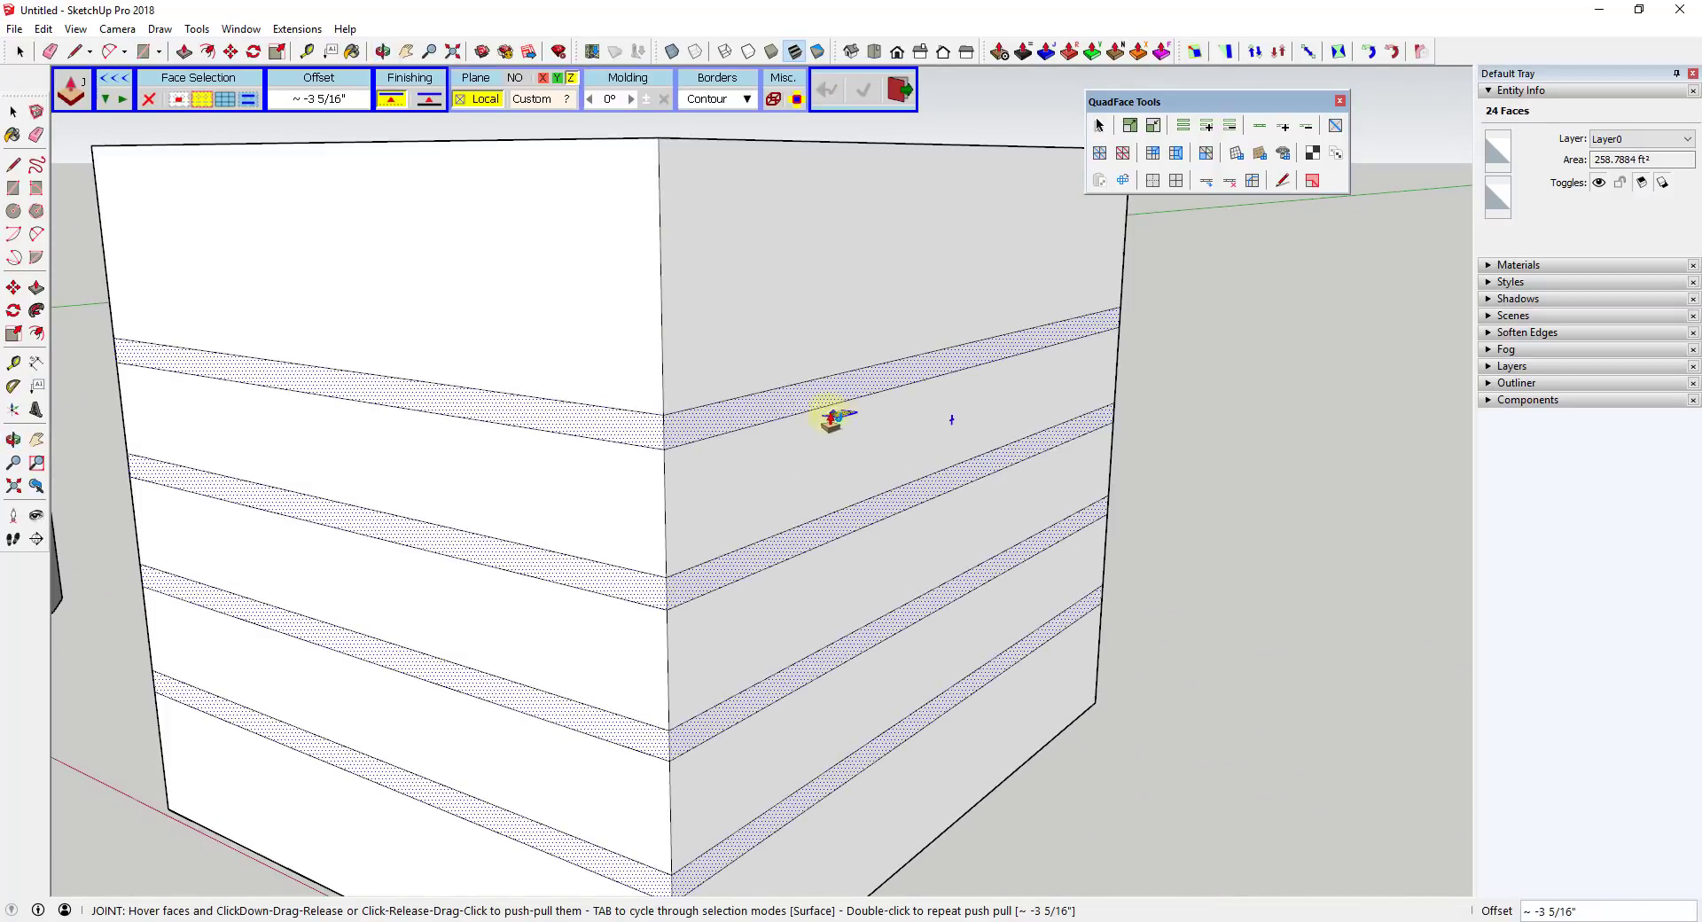
- Set Joint Push Pull borders to Grid and push the selected bands in by -1/2"
left_click(710, 99)
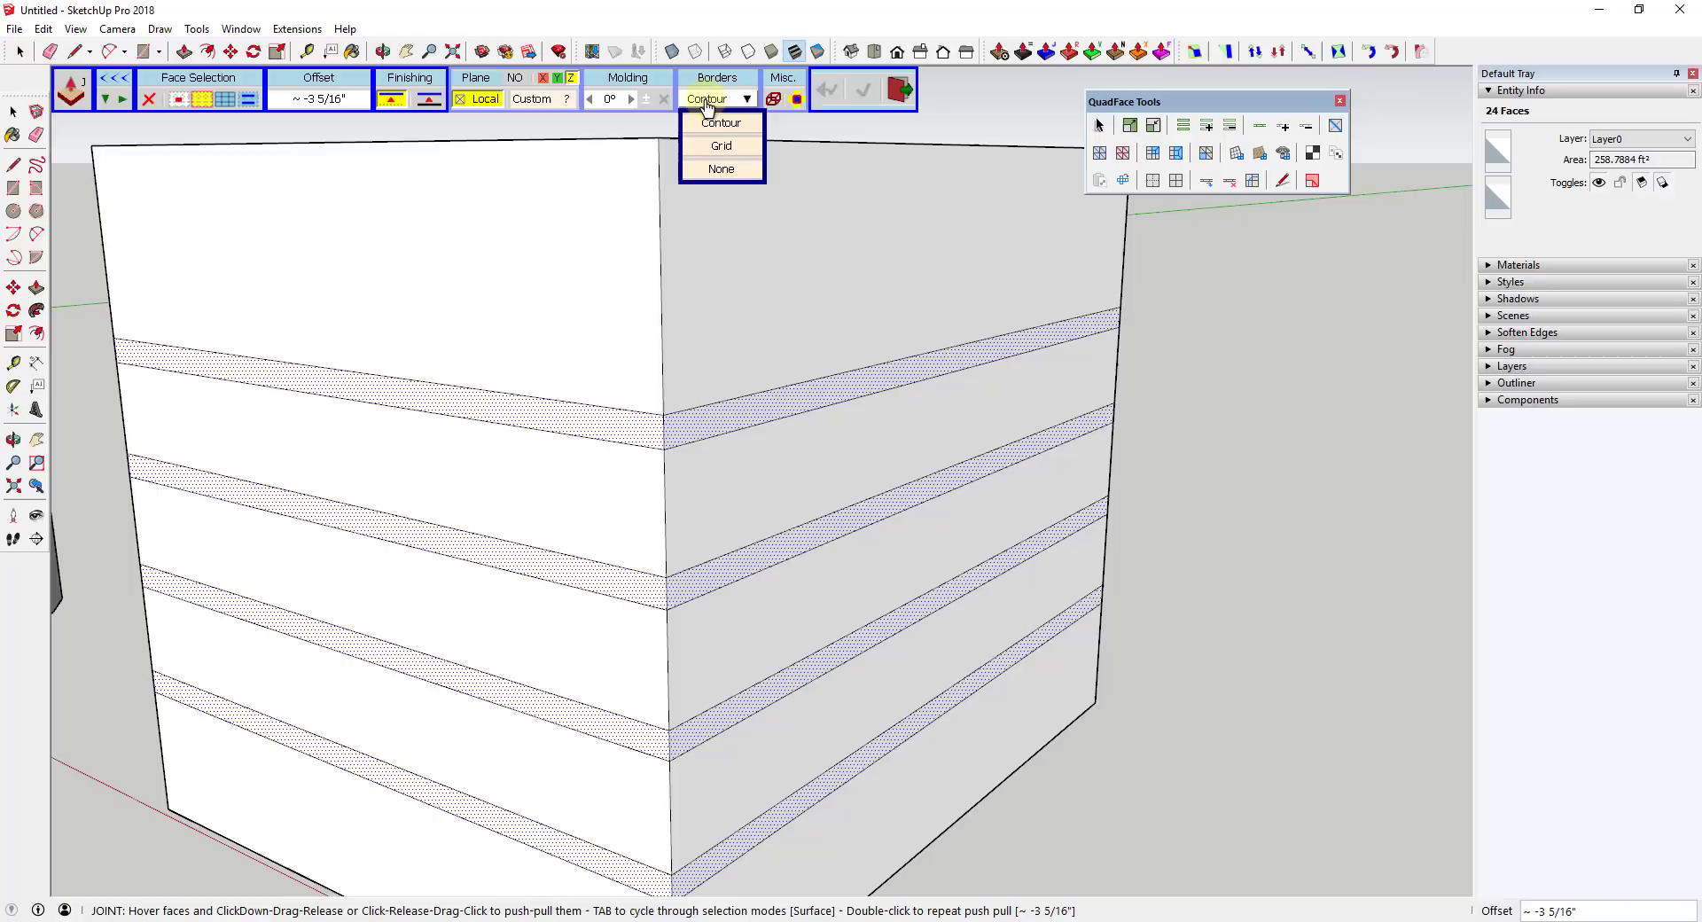
left_click(721, 148)
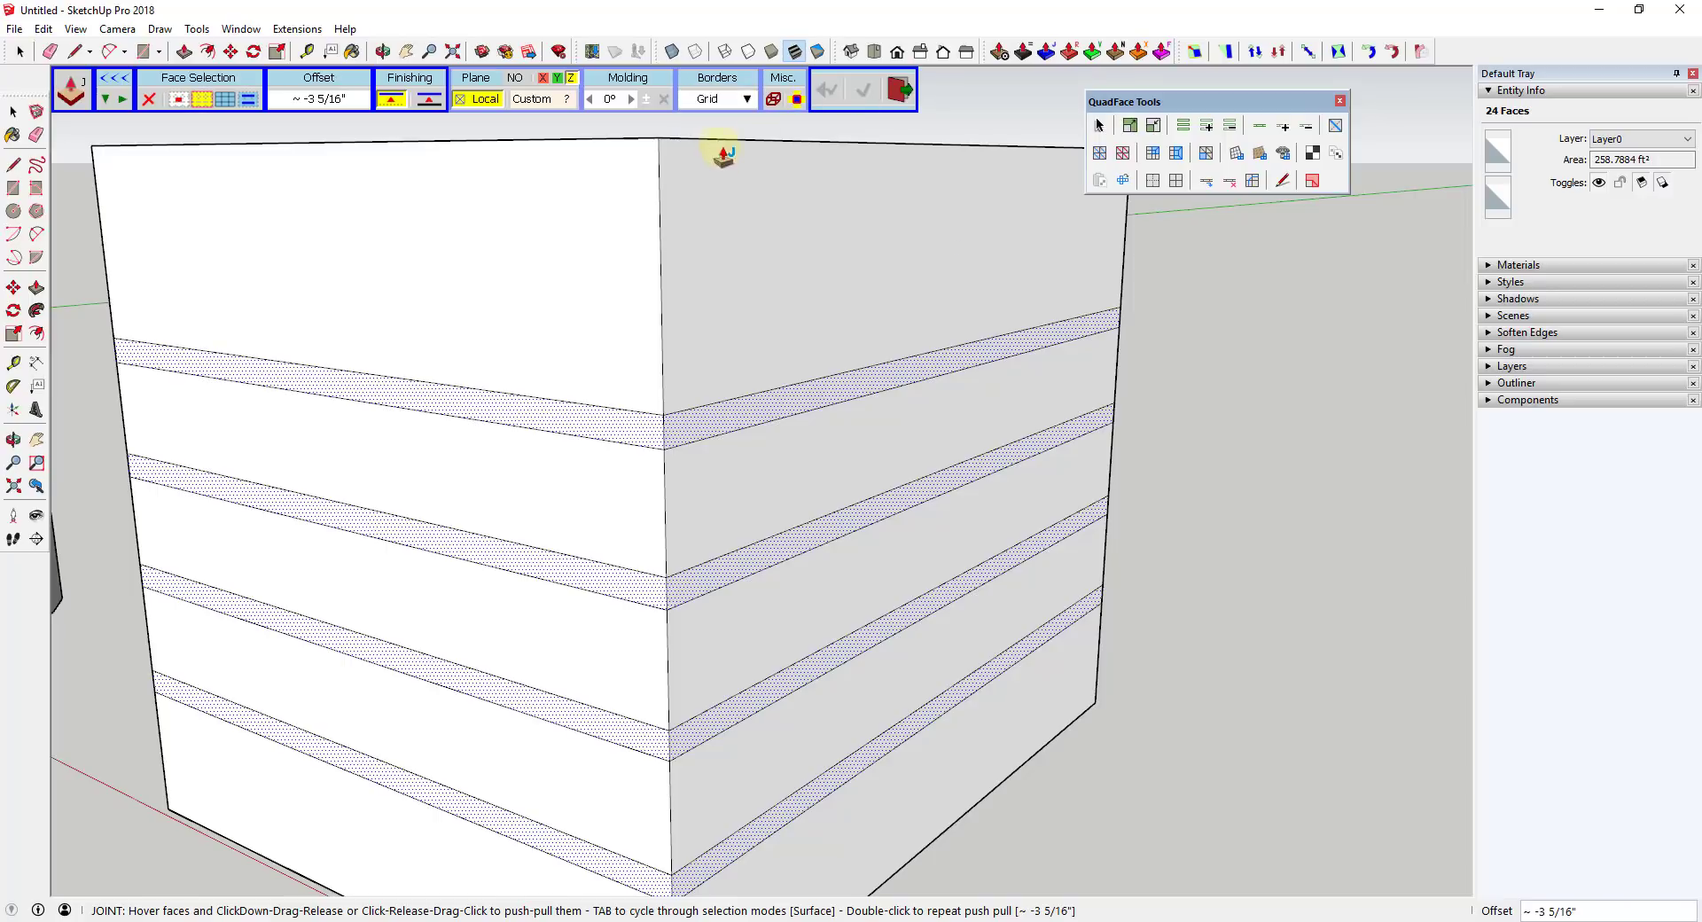
left_click(503, 432)
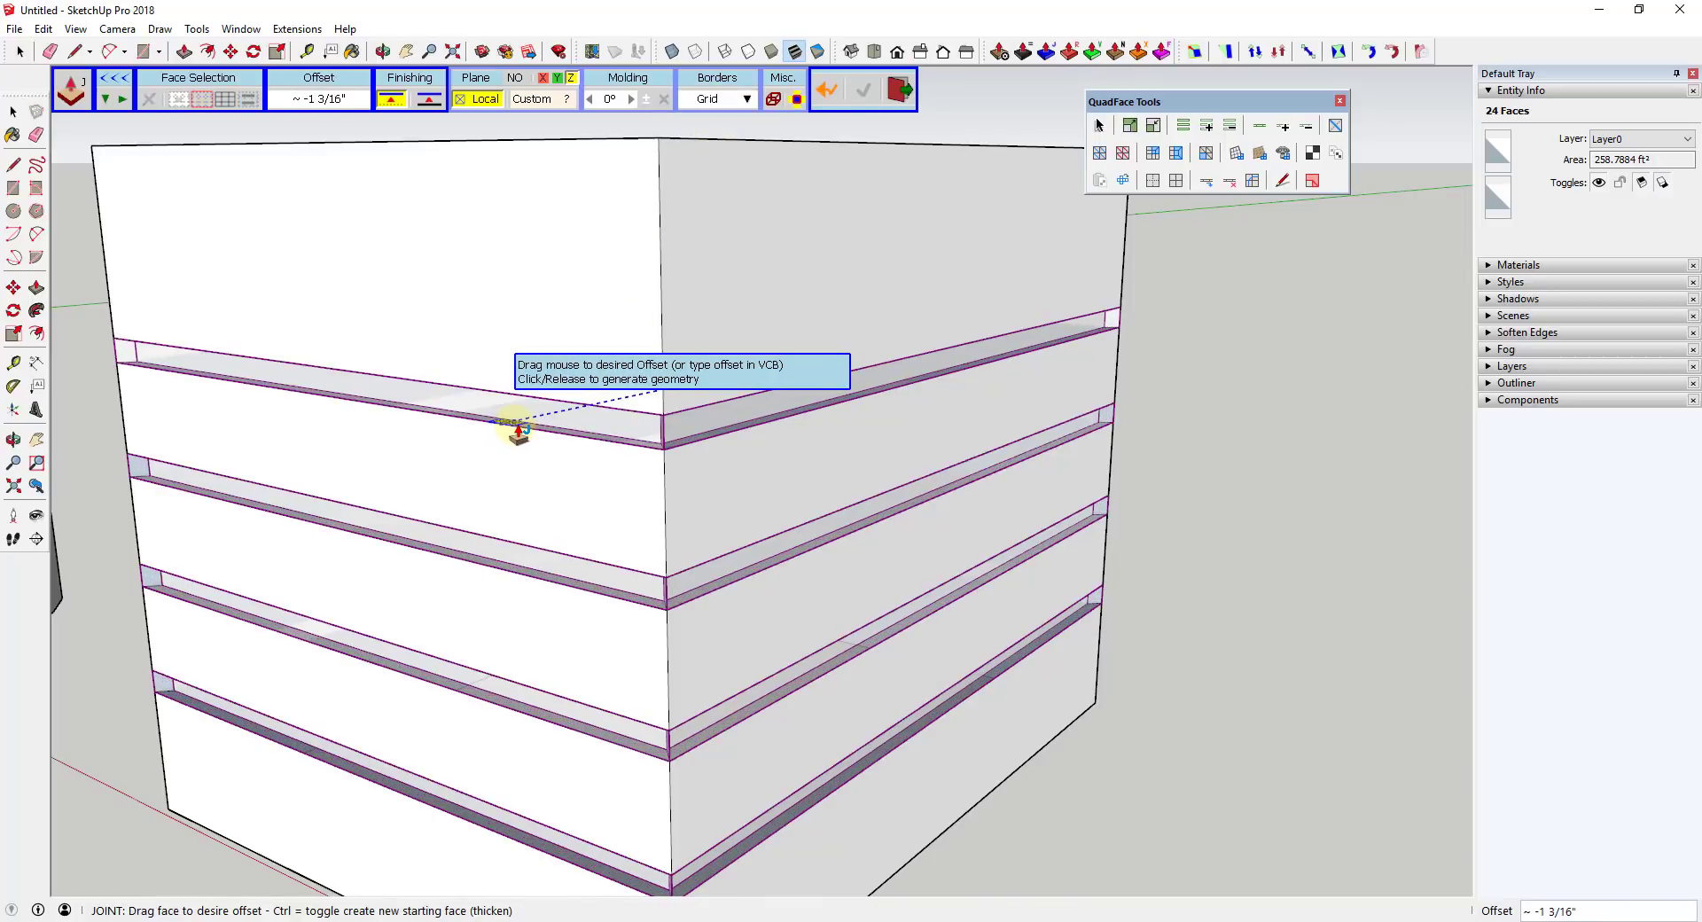
key("Return")
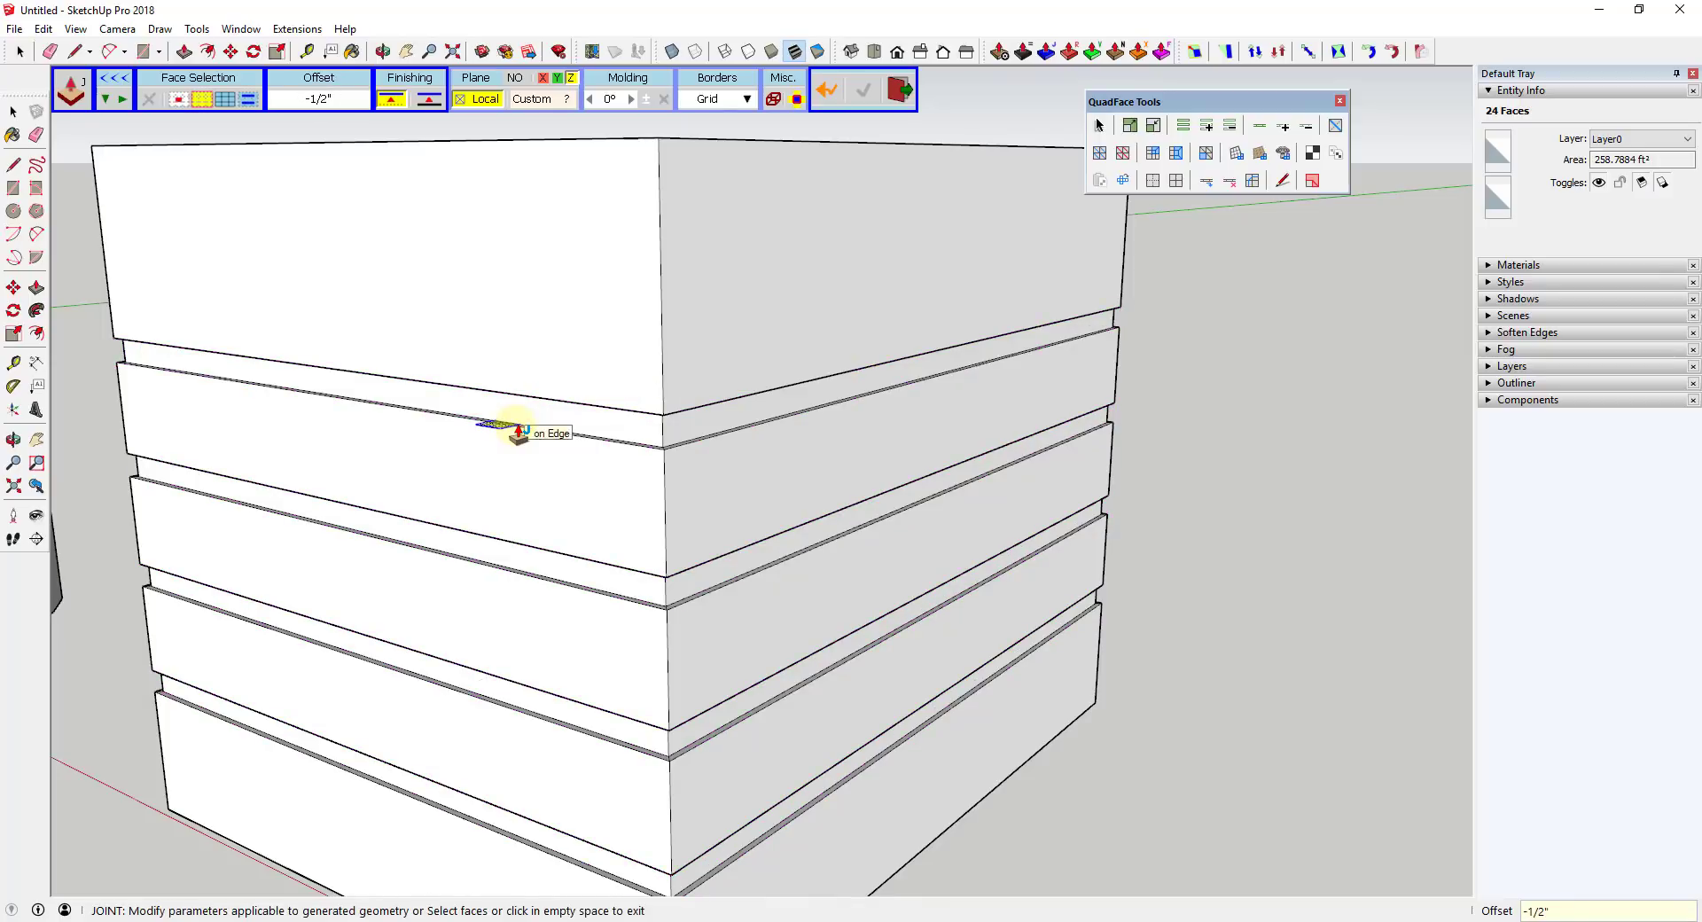
- Orbit around the box to inspect the new grooves from several corners, then leave push-pull
middle_click_drag(595, 442, 1334, 403)
scroll(1119, 445, "down", 5)
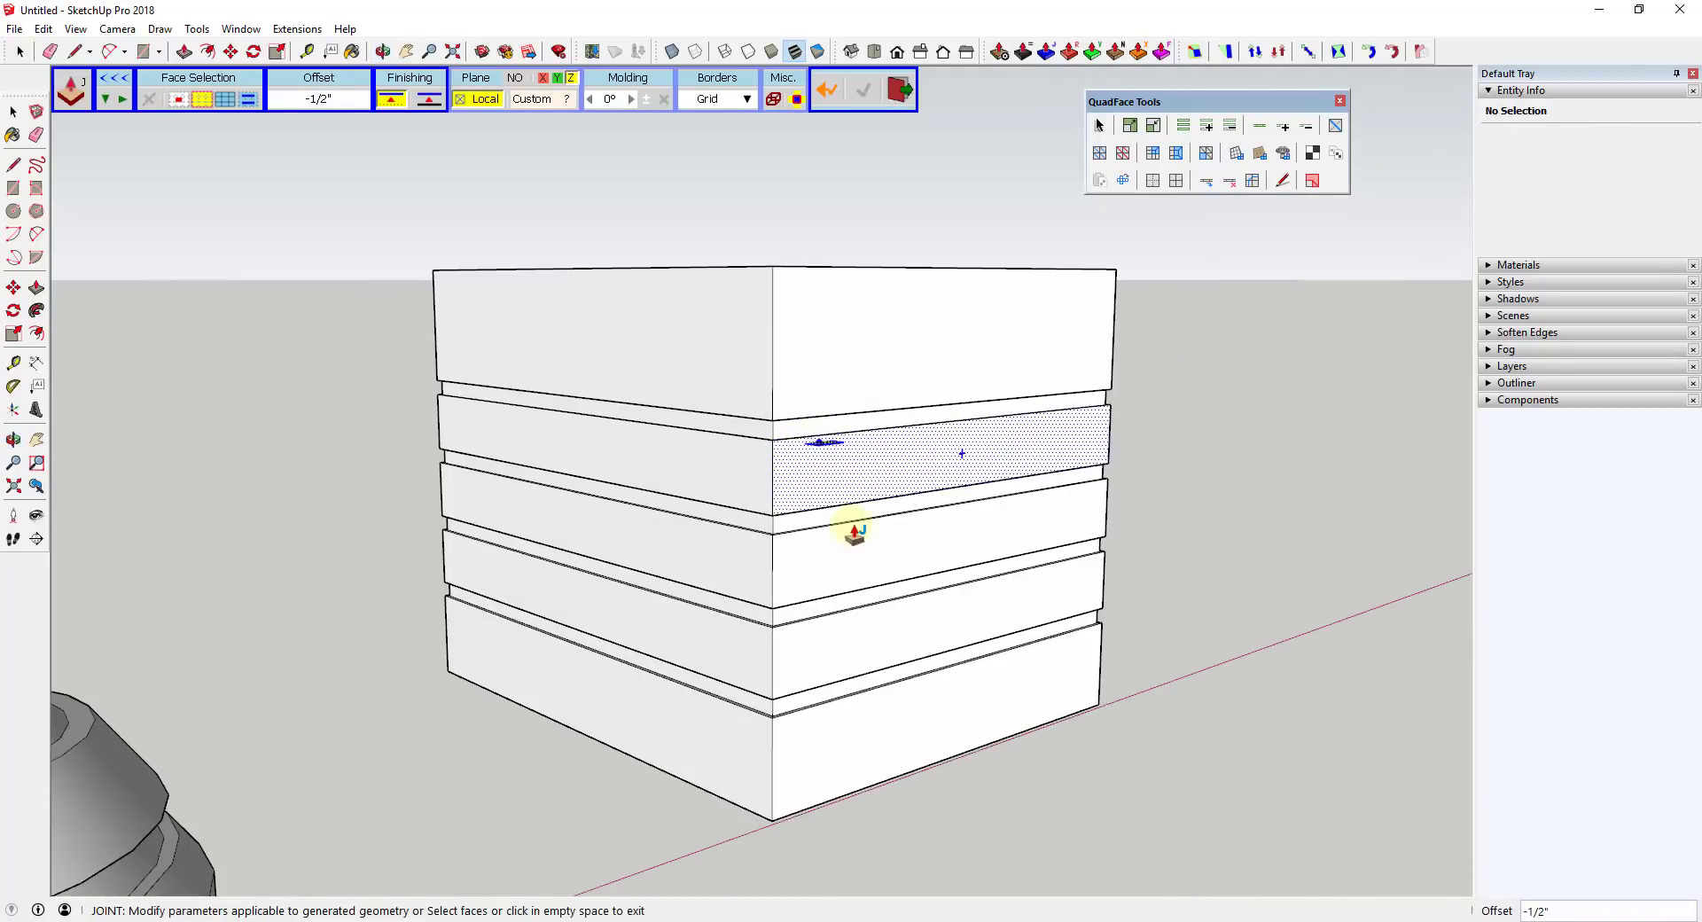
middle_click_drag(855, 532, 971, 678)
scroll(1019, 712, "up", 3)
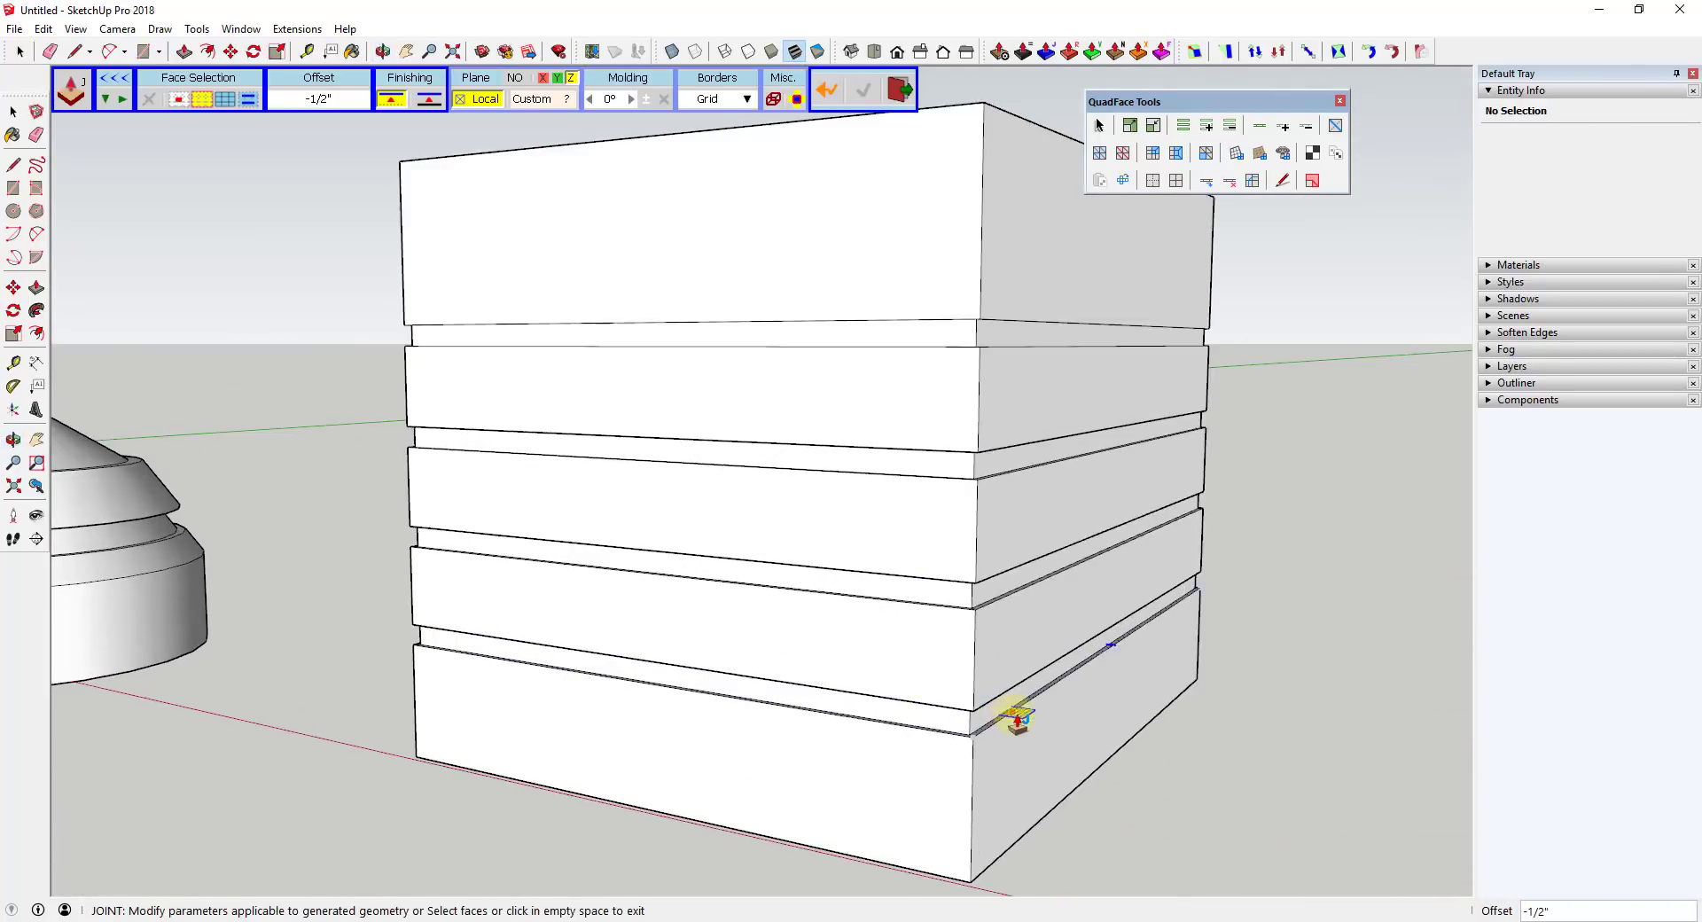
middle_click_drag(1140, 640, 1009, 657)
scroll(962, 622, "down", 3)
scroll(854, 444, "up", 3)
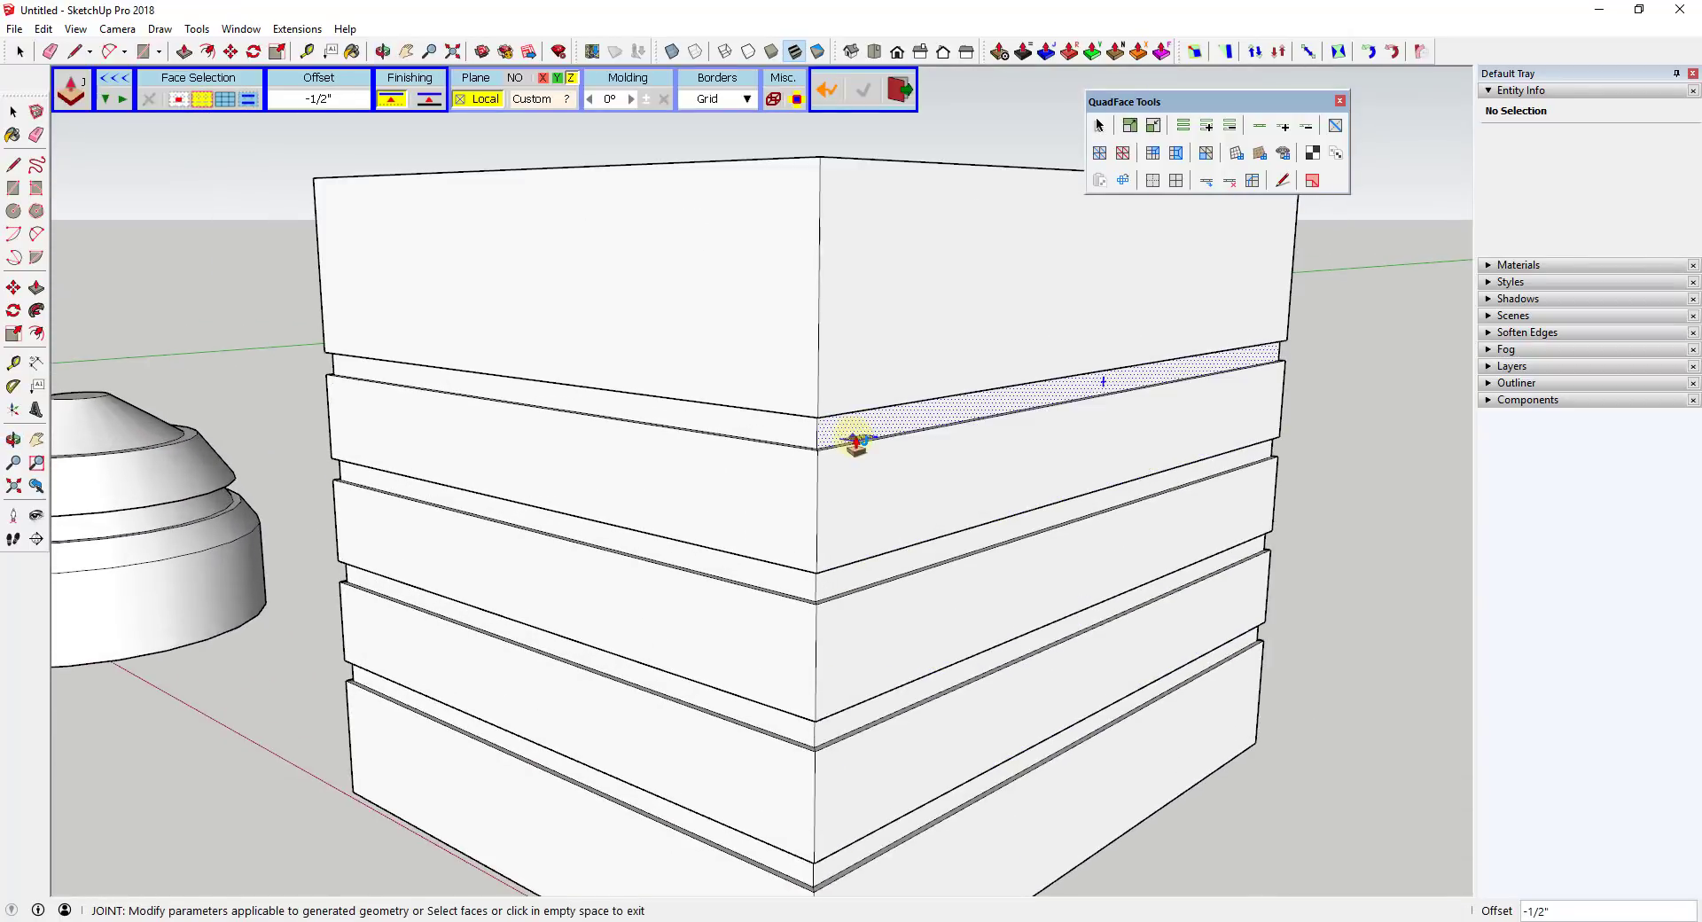
middle_click_drag(855, 444, 1042, 485)
scroll(1090, 468, "down", 3)
scroll(989, 455, "up", 2)
scroll(989, 456, "up", 2)
key("space")
scroll(1088, 484, "down", 2)
scroll(1088, 484, "down", 3)
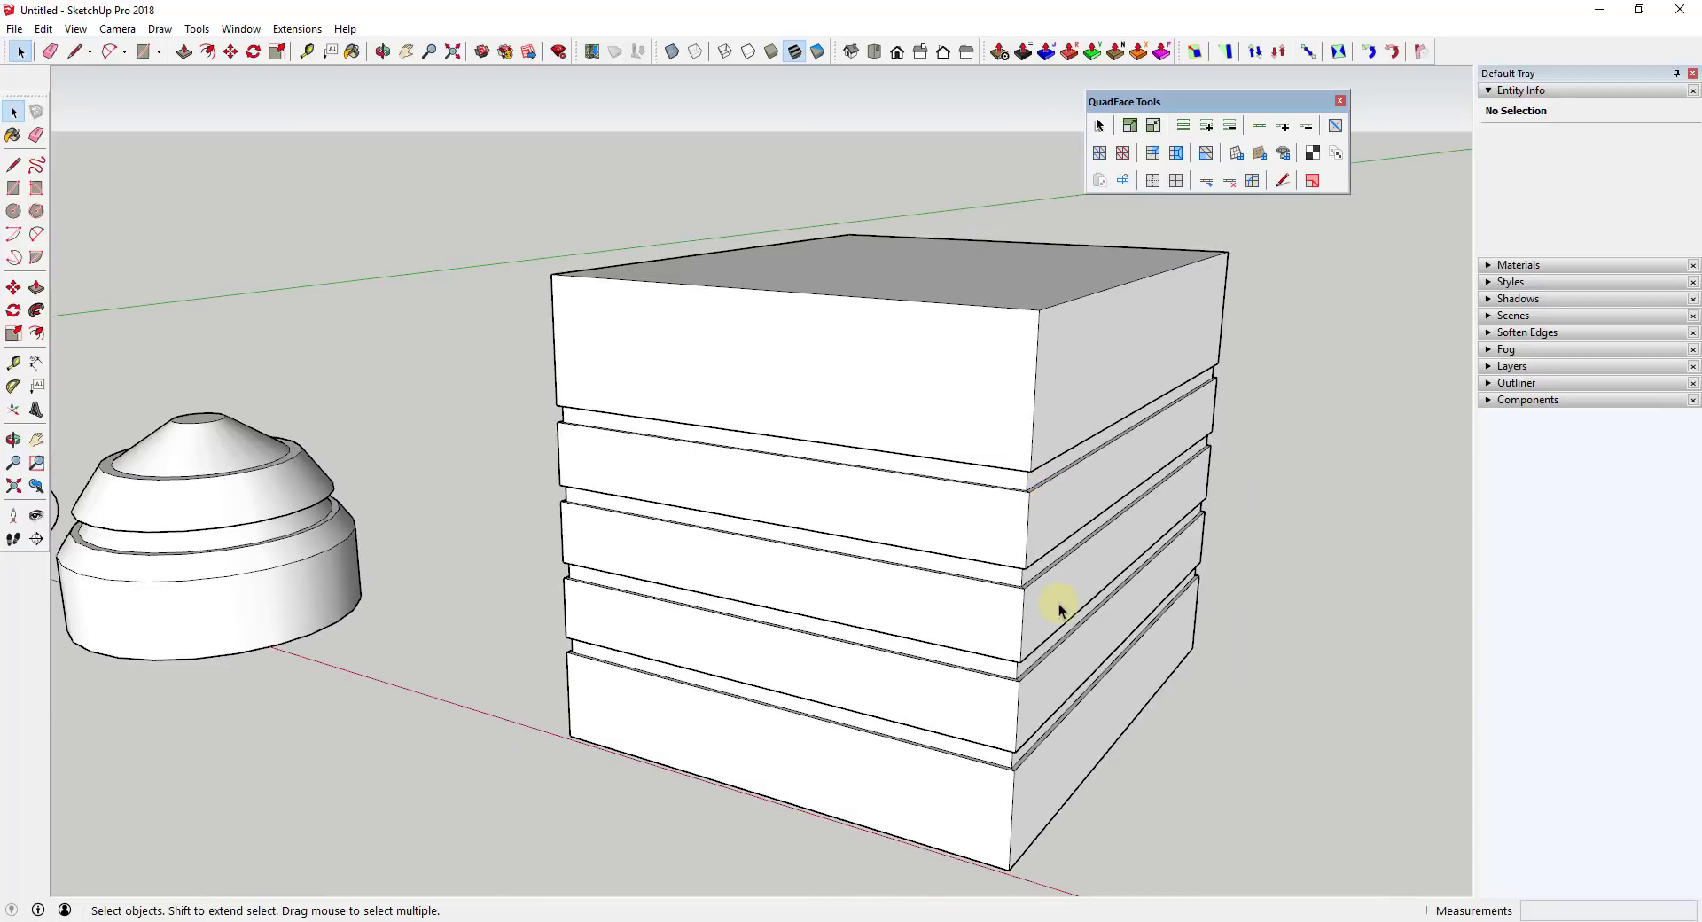
- Select the box's upper front face and orbit up to frame the finished models
left_click(908, 403)
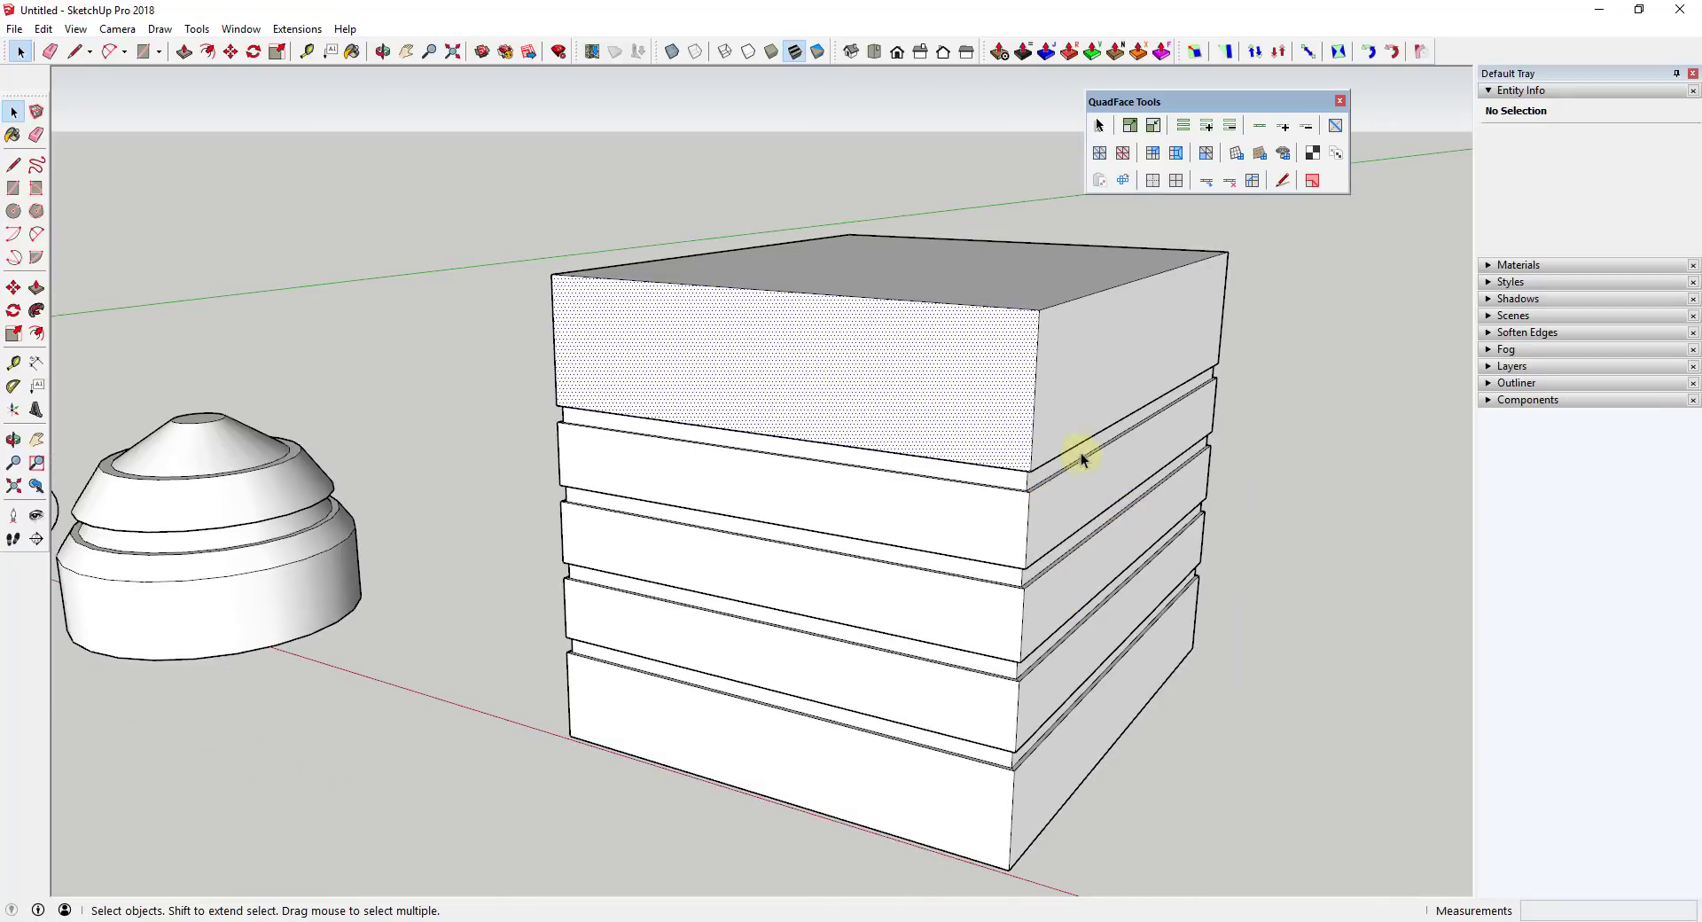
middle_click_drag(1083, 456, 1018, 386)
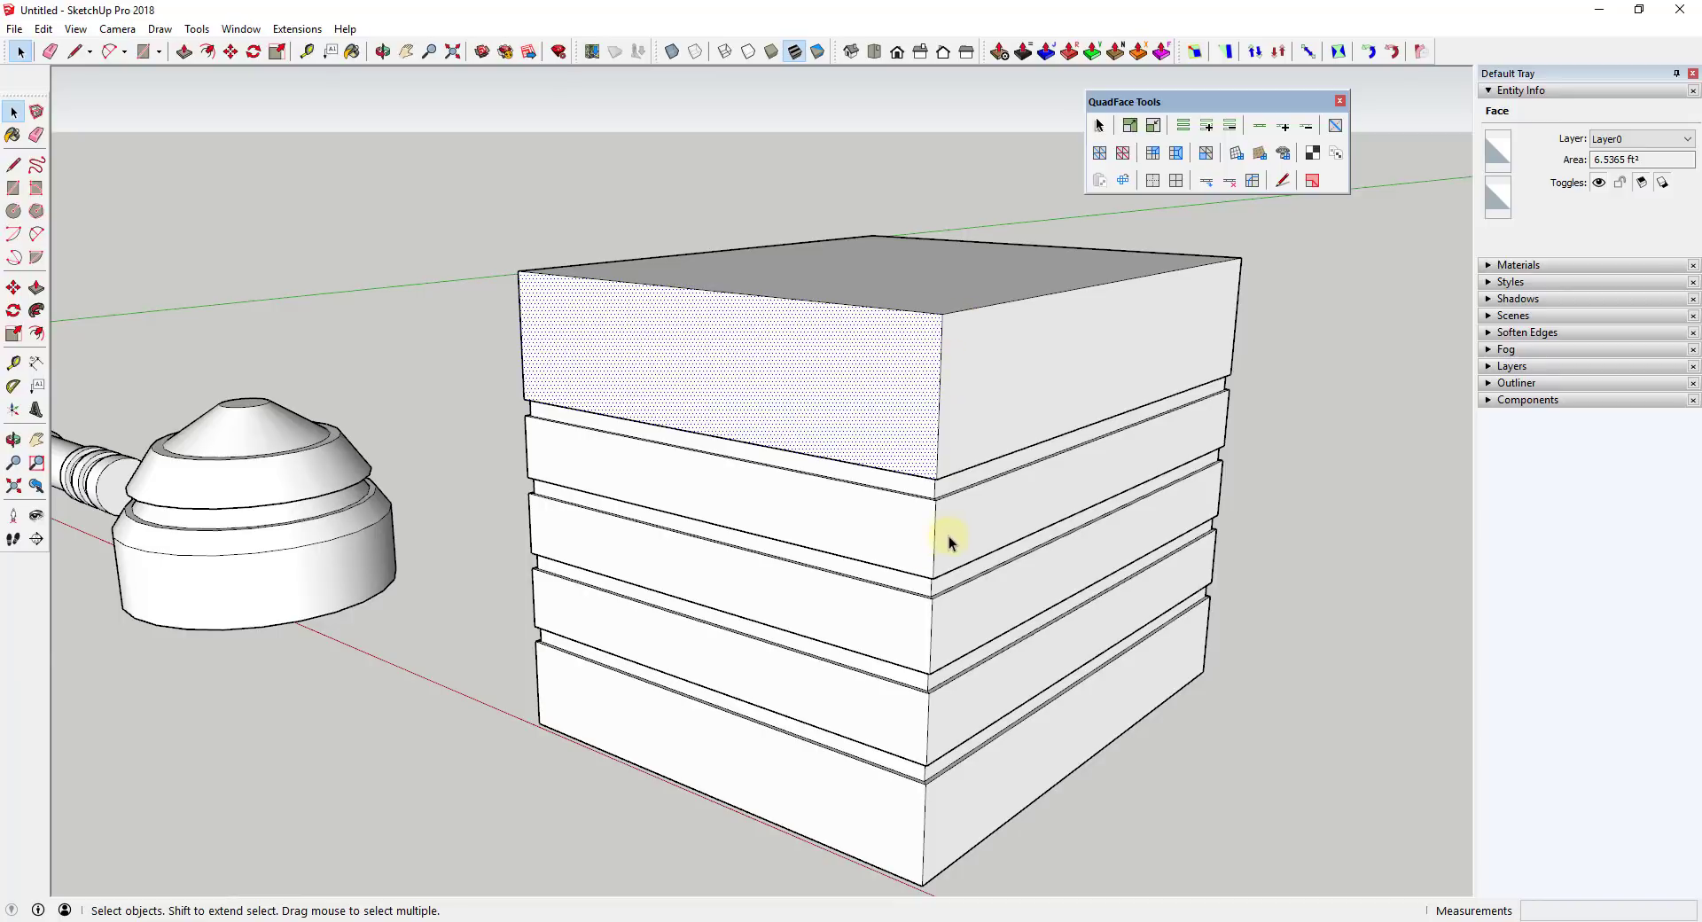
scroll(948, 536, "up", 3)
middle_click_drag(938, 521, 1028, 526)
scroll(1125, 523, "down", 2)
scroll(1132, 507, "up", 2)
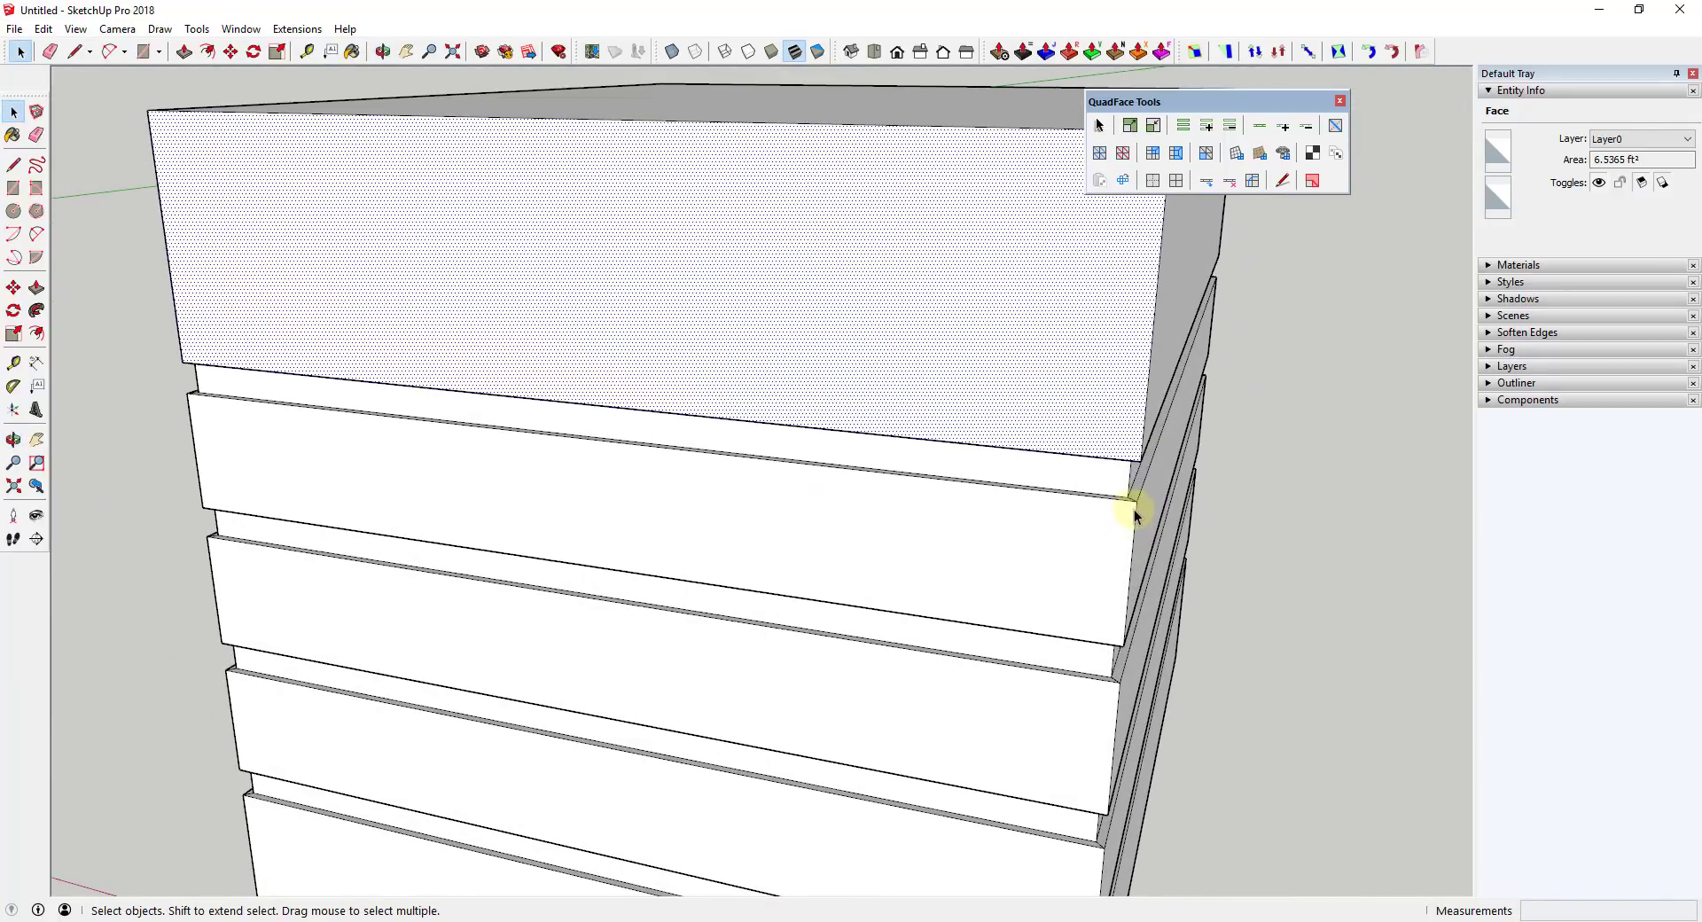
scroll(1131, 531, "down", 4)
middle_click_drag(1130, 544, 1100, 484)
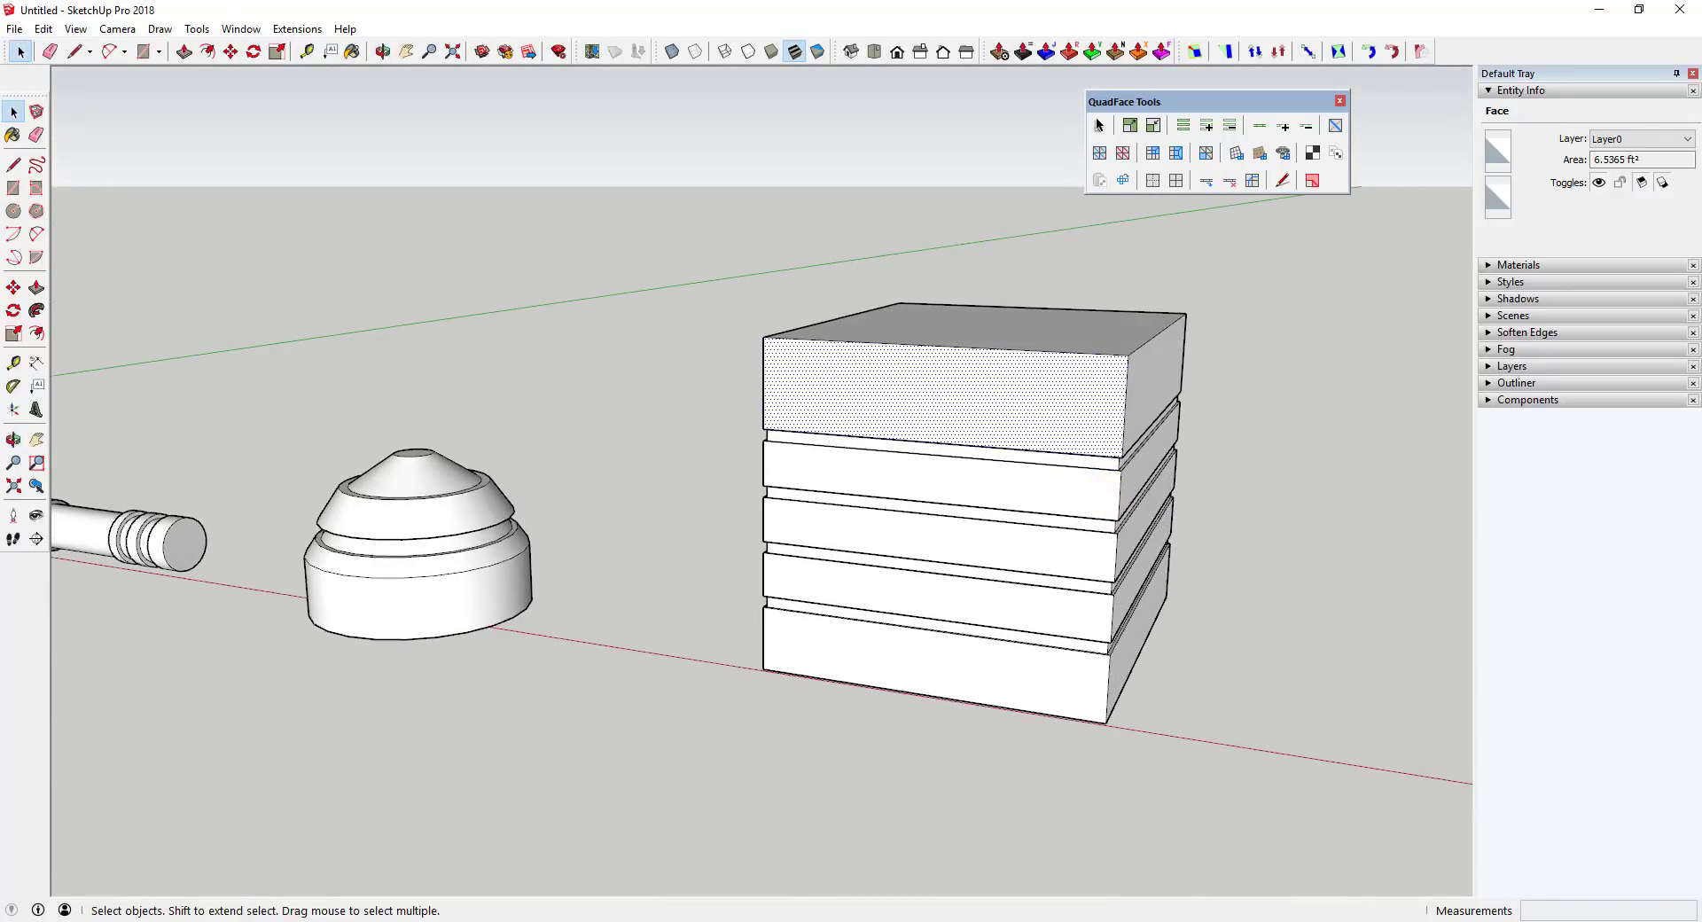